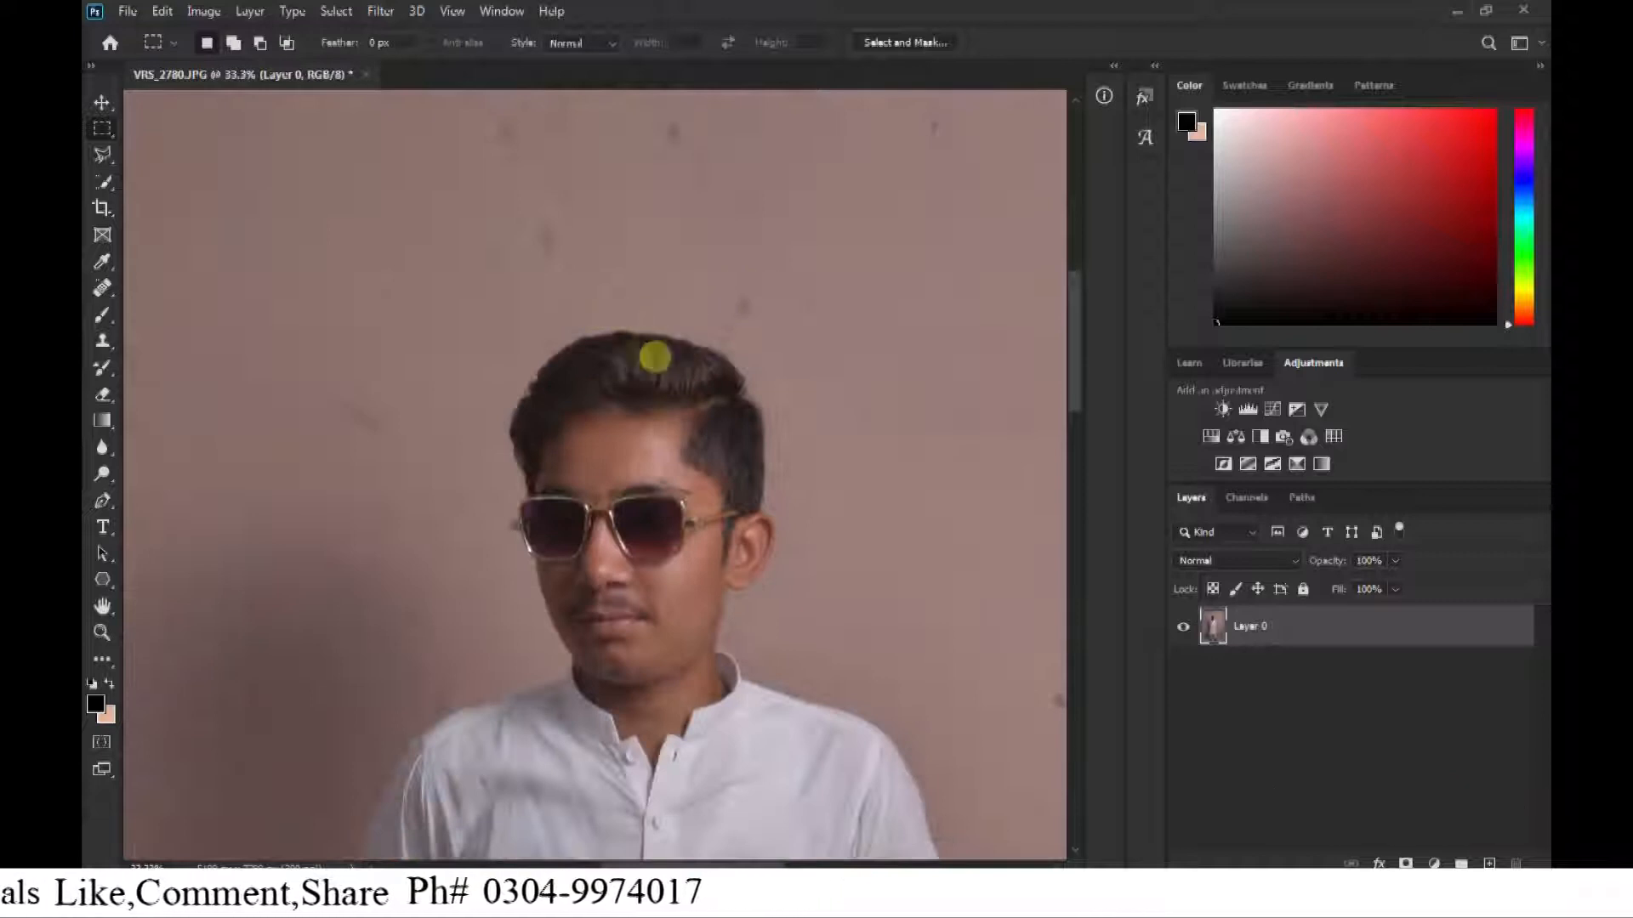
Duplicate Layer 0 to keep the original portrait beneath a retouching copy.
{"action": "key", "text": "ctrl+minus"}
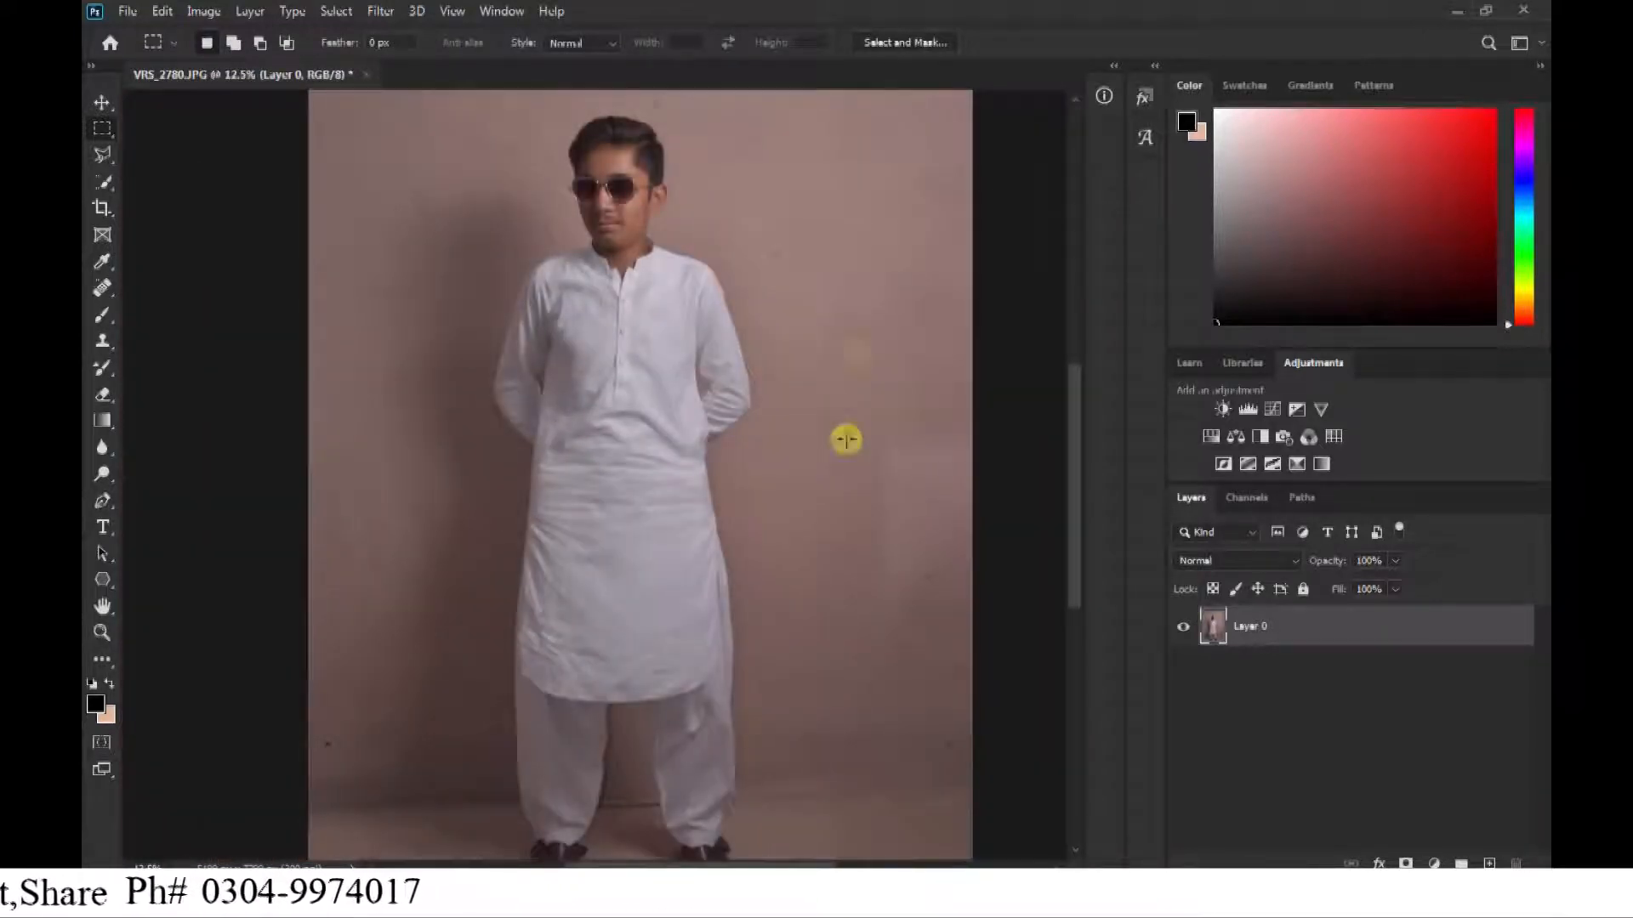
{"action": "key", "text": "ctrl+minus"}
{"action": "key", "text": "ctrl+plus"}
{"action": "key", "text": "ctrl+plus"}
{"action": "left_click_drag", "start_coordinate": [515, 213], "coordinate": [546, 346]}
{"action": "key", "text": "ctrl+plus"}
{"action": "key", "text": "ctrl+plus"}
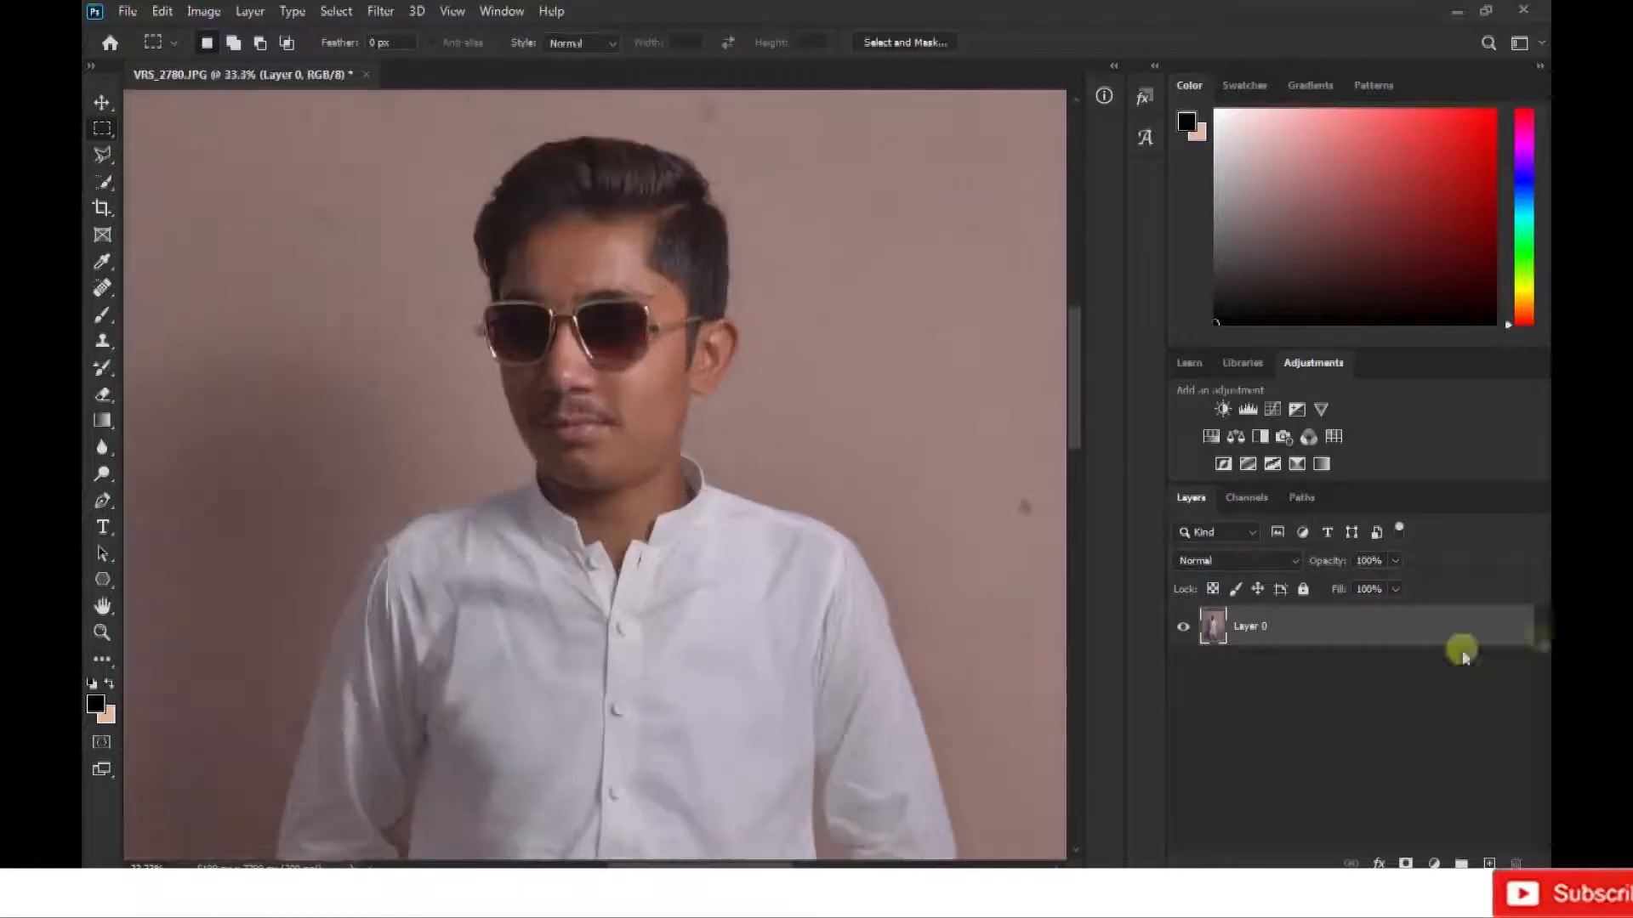
{"action": "left_click_drag", "start_coordinate": [1376, 629], "coordinate": [1487, 864]}
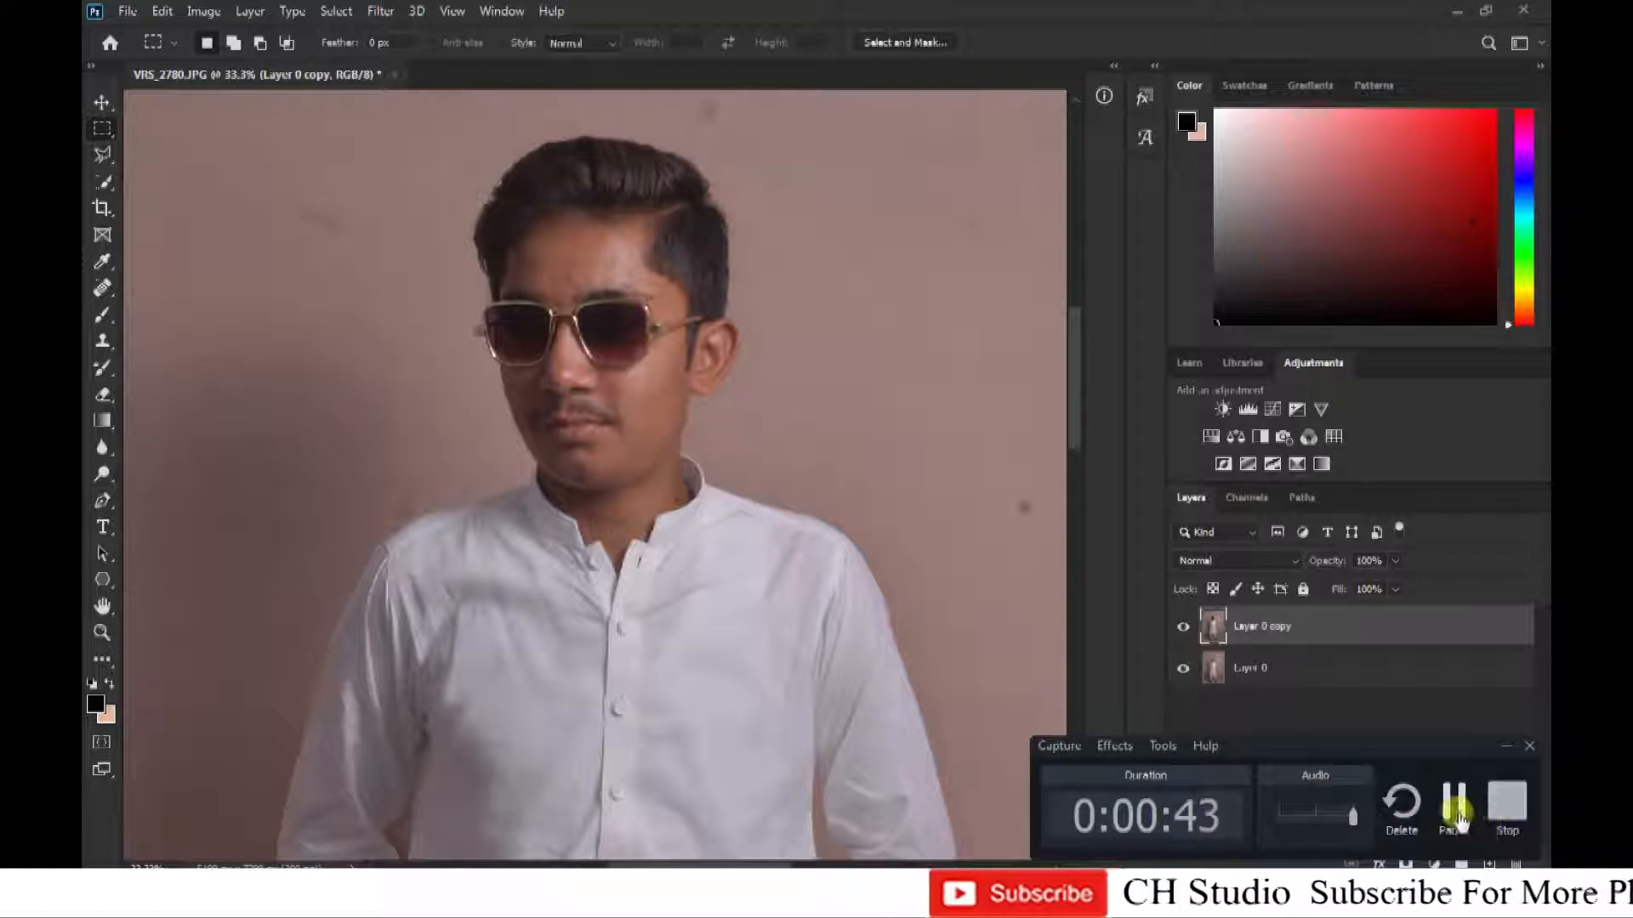
{"action": "left_click", "coordinate": [1458, 817]}
Smooth the blemishes in the centre of the forehead on Layer 0 copy with the Mixer Brush.
{"action": "key", "text": "ctrl+plus"}
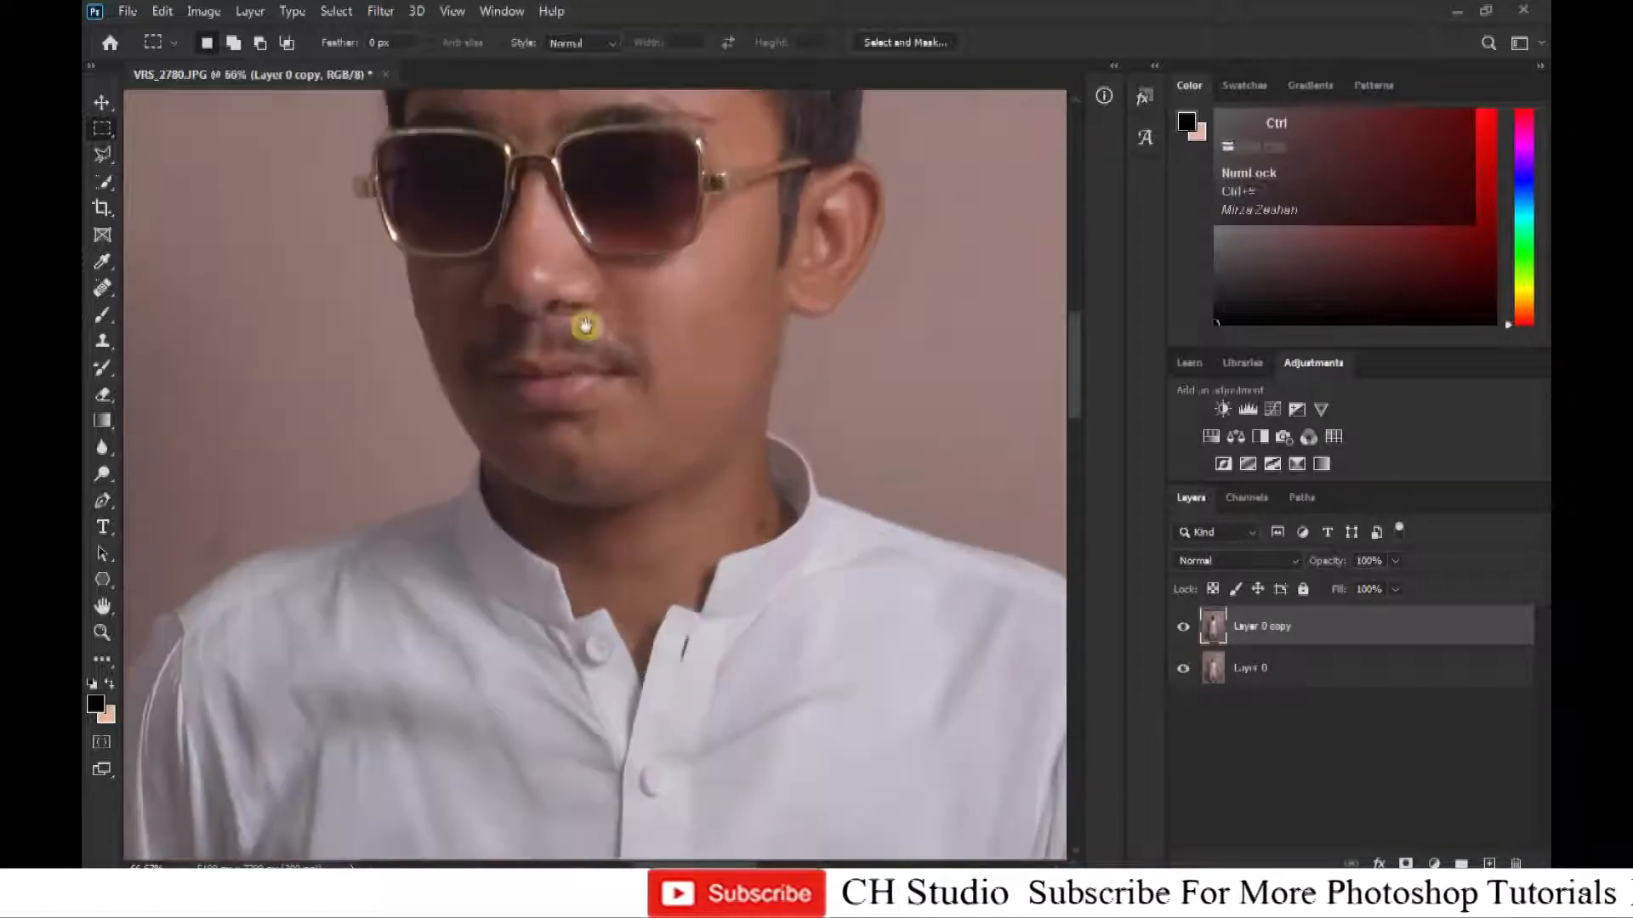
{"action": "left_click_drag", "start_coordinate": [585, 326], "coordinate": [632, 612]}
{"action": "key", "text": "ctrl+equal"}
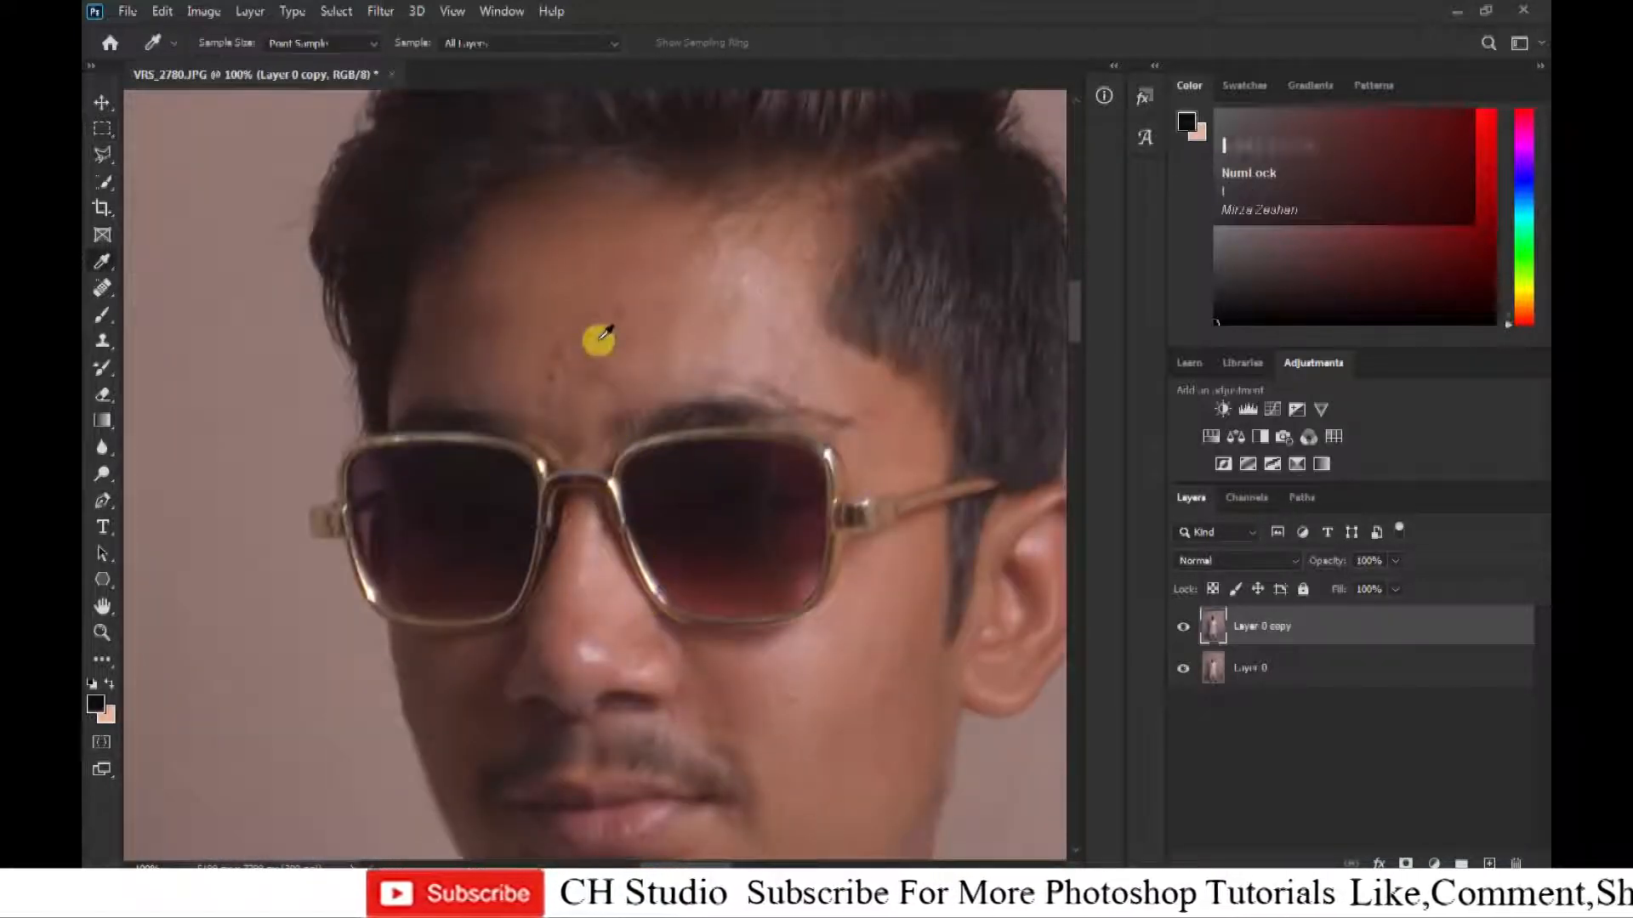
{"action": "key", "text": "shift+b"}
{"action": "key", "text": "shift+b"}
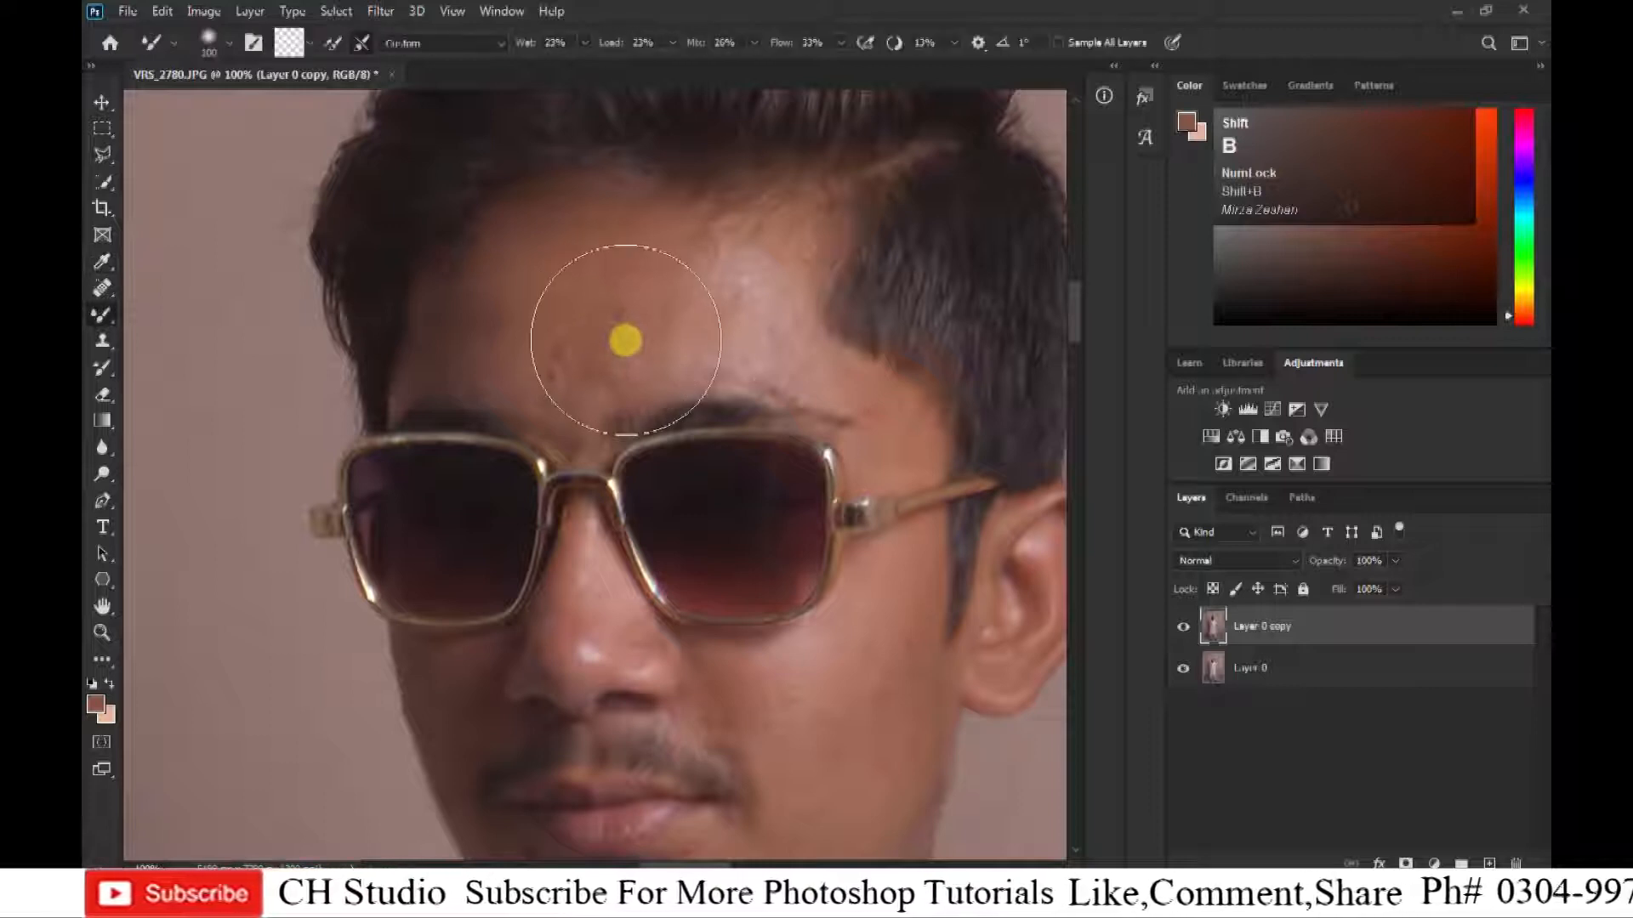
{"action": "key", "text": "["}
{"action": "key", "text": "["}
{"action": "key", "text": "["}
{"action": "key", "text": "["}
{"action": "key", "text": "["}
{"action": "key", "text": "["}
{"action": "key", "text": "ctrl+plus"}
{"action": "left_click_drag", "start_coordinate": [624, 330], "coordinate": [621, 506]}
{"action": "key", "text": "]"}
{"action": "key", "text": "]"}
Blend the forehead skin along the hairline on the side away from the visible ear.
{"action": "key", "text": "]"}
{"action": "key", "text": "["}
{"action": "key", "text": "["}
{"action": "key", "text": "["}
{"action": "key", "text": "["}
{"action": "mouse_move", "coordinate": [533, 427]}
{"action": "left_mouse_down"}
{"action": "mouse_move", "coordinate": [608, 369]}
{"action": "mouse_move", "coordinate": [583, 398]}
{"action": "mouse_move", "coordinate": [496, 397]}
{"action": "mouse_move", "coordinate": [562, 372]}
{"action": "left_mouse_up"}
{"action": "key", "text": "]"}
{"action": "key", "text": "]"}
{"action": "key", "text": "]"}
{"action": "left_click_drag", "start_coordinate": [466, 335], "coordinate": [463, 468]}
{"action": "key", "text": "["}
{"action": "key", "text": "["}
{"action": "mouse_move", "coordinate": [375, 536]}
{"action": "left_mouse_down"}
{"action": "mouse_move", "coordinate": [391, 460]}
{"action": "mouse_move", "coordinate": [453, 338]}
{"action": "left_mouse_up"}
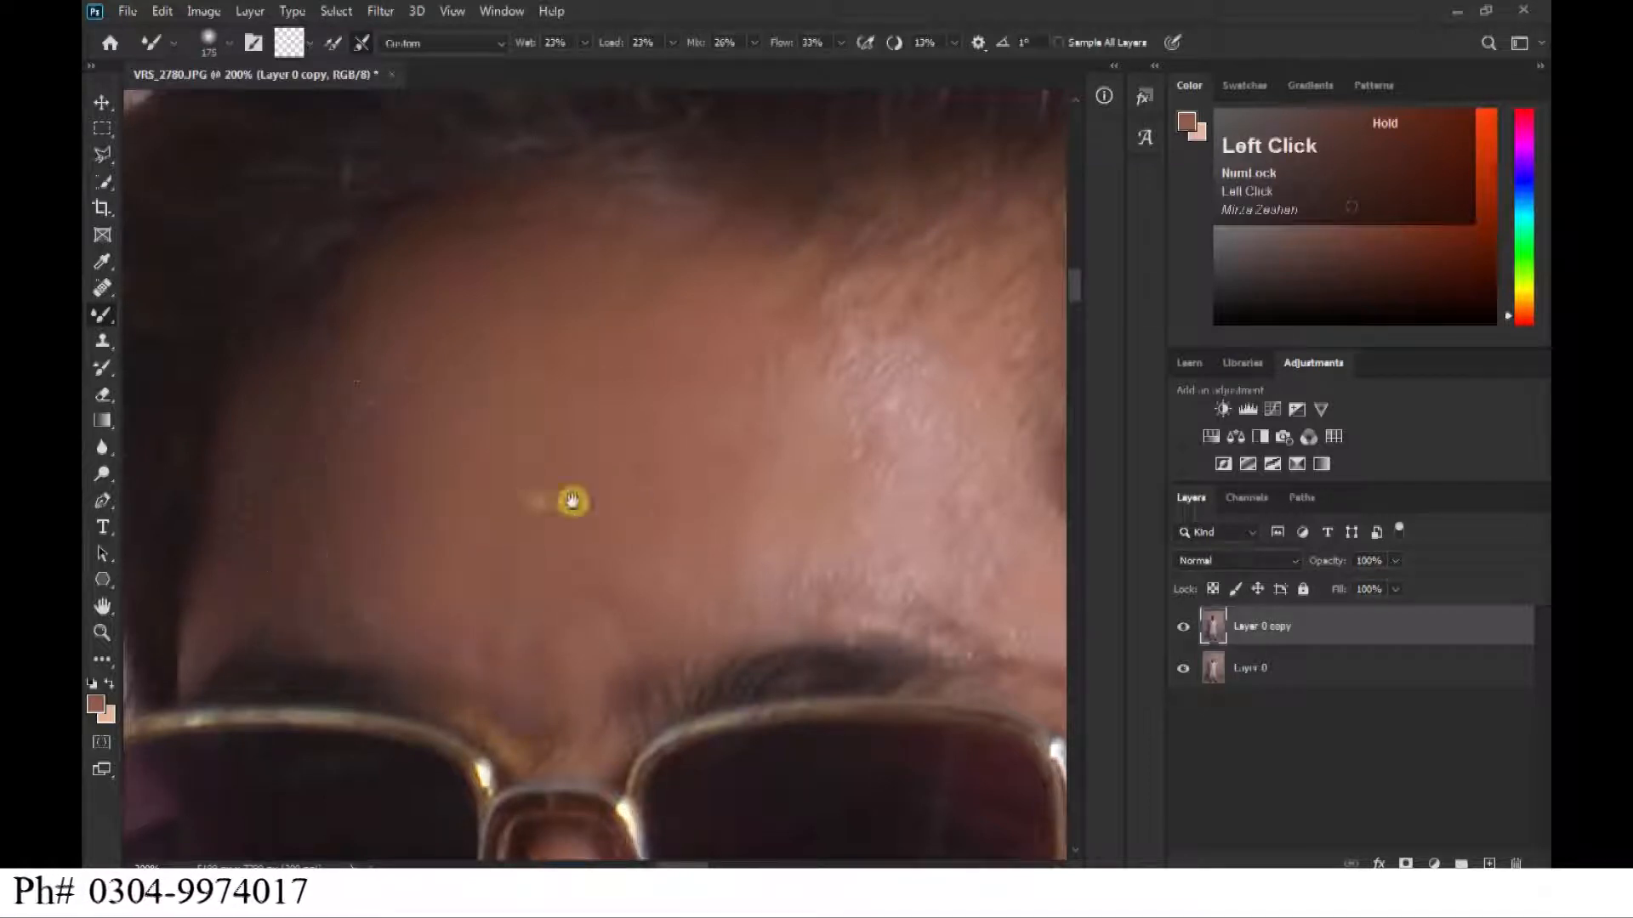
Even out the shiny forehead skin below the hair parting and down to the temple on the ear side.
{"action": "left_click_drag", "start_coordinate": [572, 501], "coordinate": [436, 496]}
{"action": "key", "text": "]"}
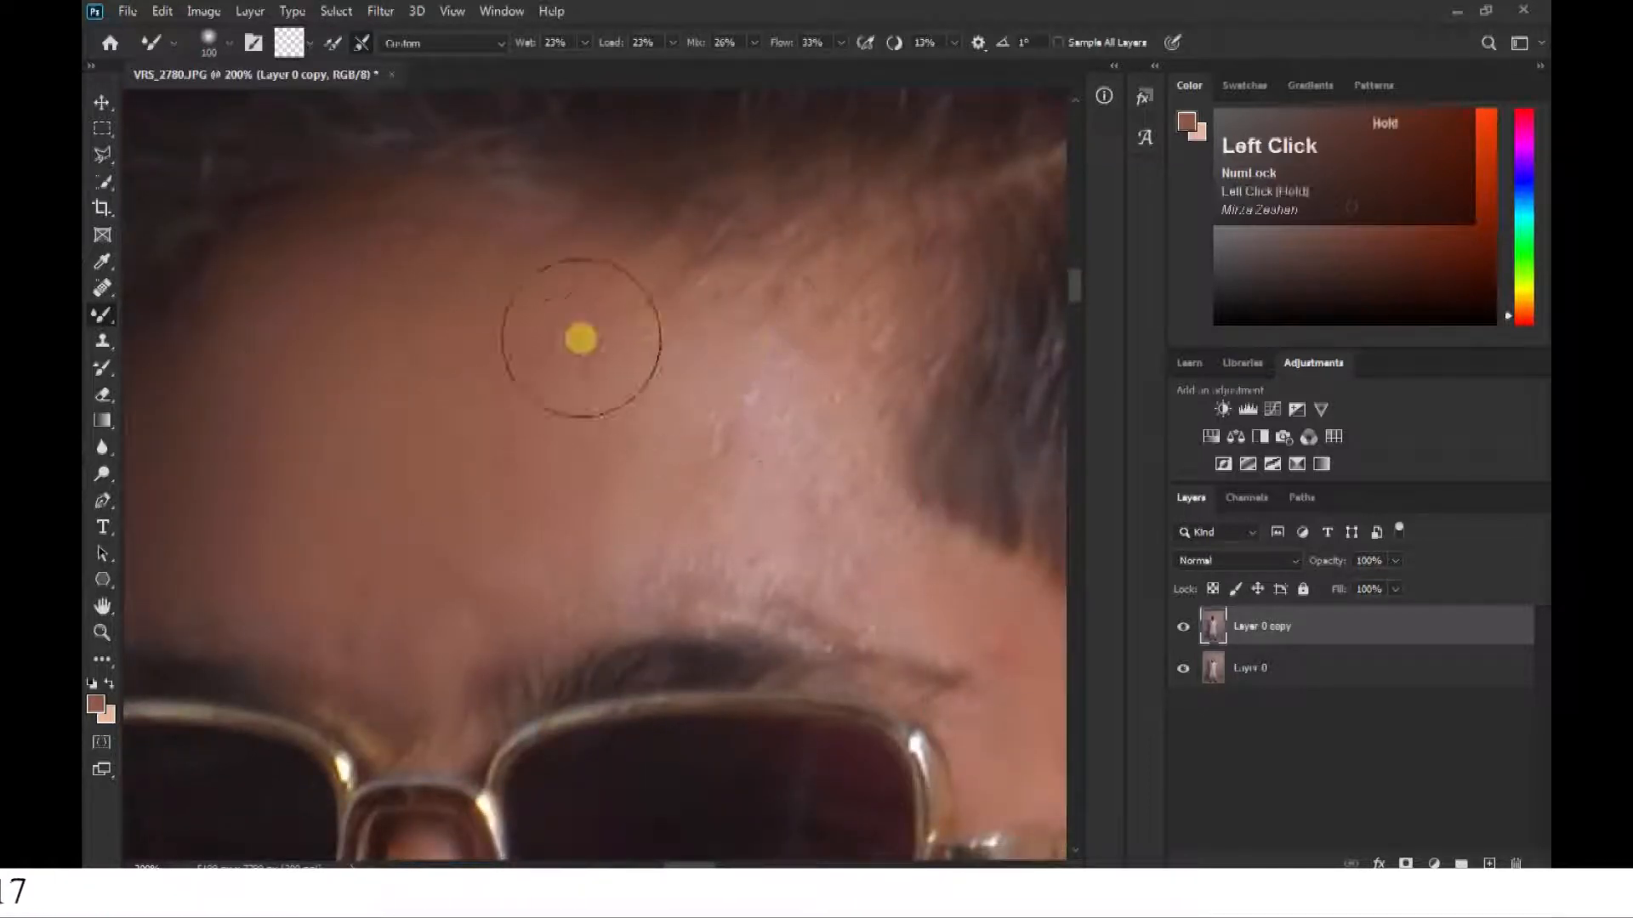
{"action": "left_click_drag", "start_coordinate": [613, 385], "coordinate": [475, 387]}
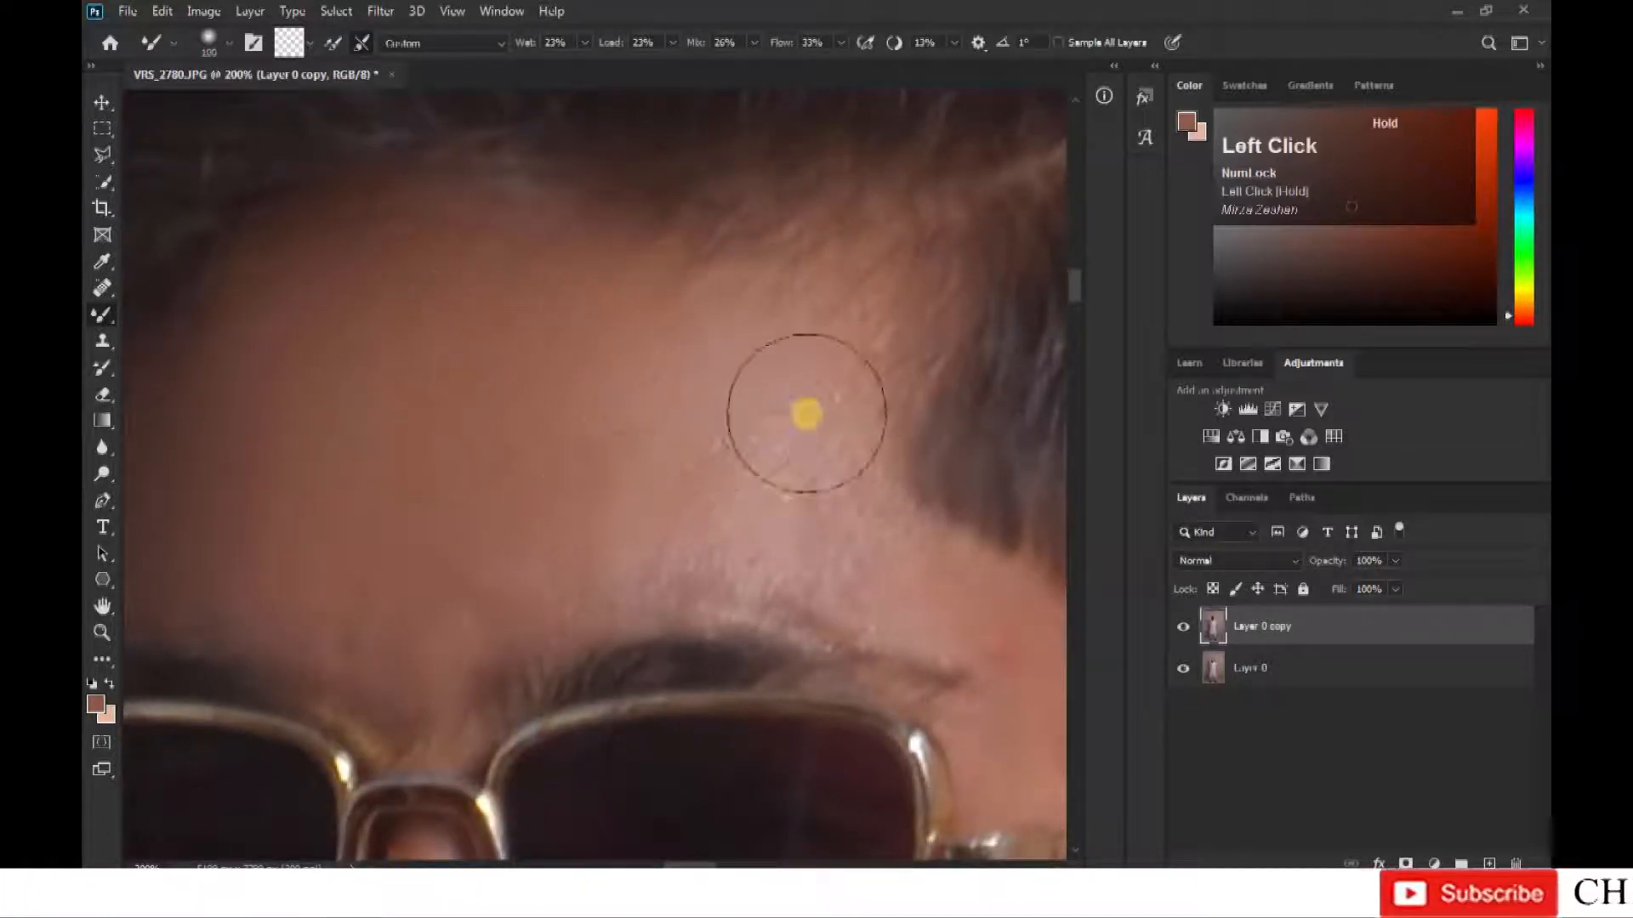
{"action": "left_click_drag", "start_coordinate": [718, 463], "coordinate": [394, 321]}
{"action": "key", "text": "["}
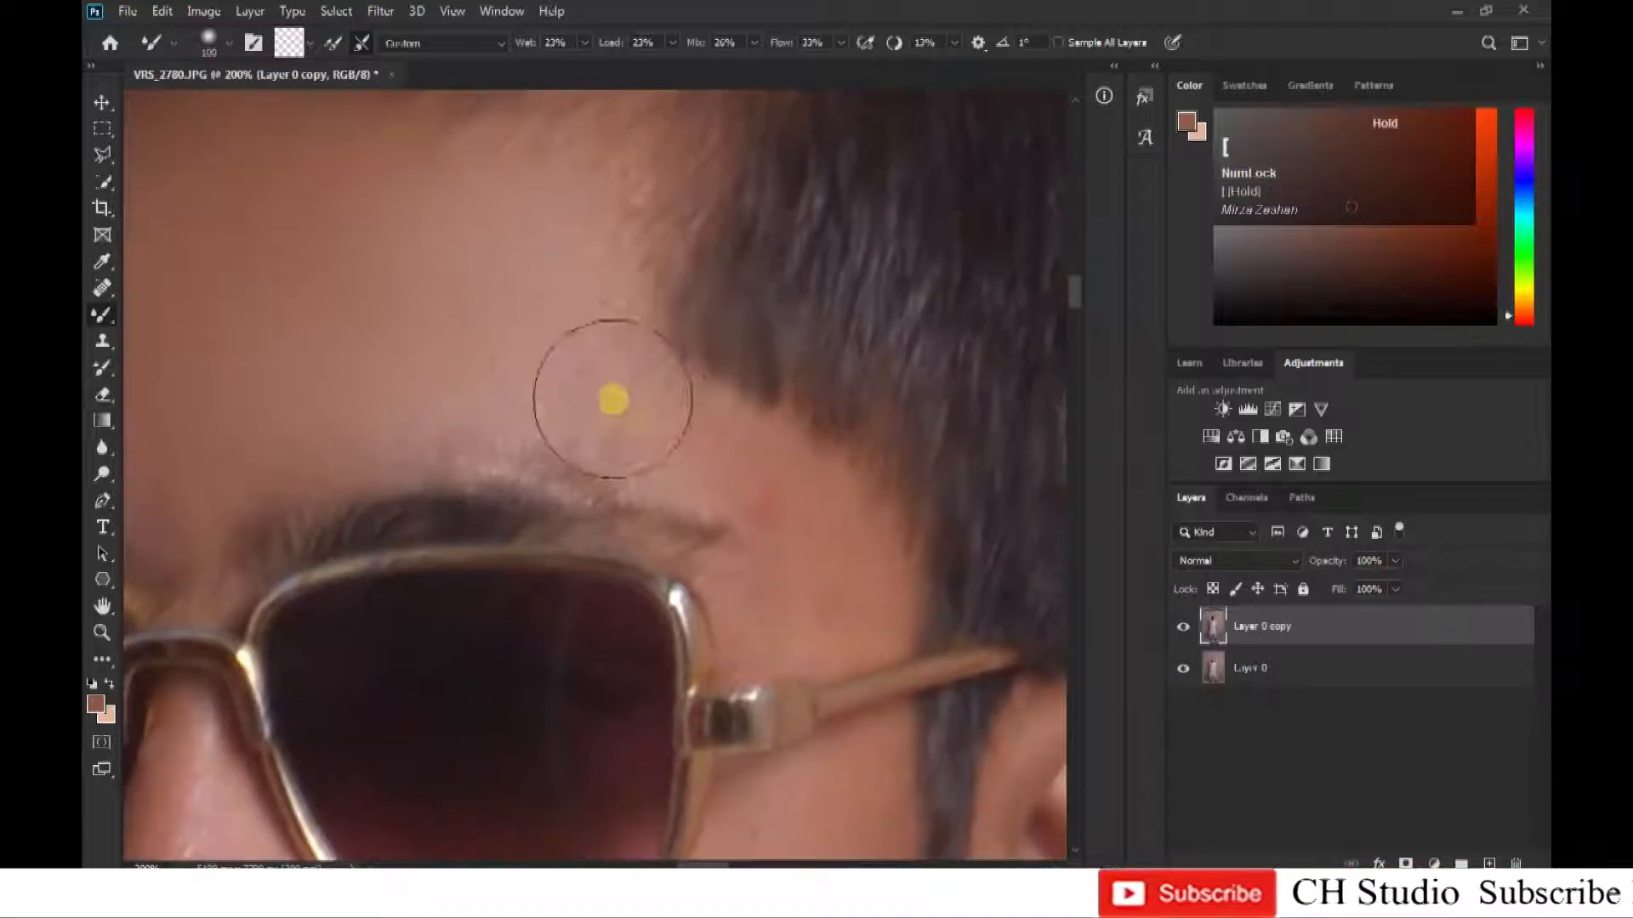
{"action": "key", "text": "]"}
{"action": "key", "text": "]"}
{"action": "mouse_move", "coordinate": [406, 387]}
{"action": "left_mouse_down"}
{"action": "mouse_move", "coordinate": [533, 362]}
{"action": "mouse_move", "coordinate": [539, 467]}
{"action": "mouse_move", "coordinate": [522, 401]}
{"action": "mouse_move", "coordinate": [259, 292]}
{"action": "left_mouse_up"}
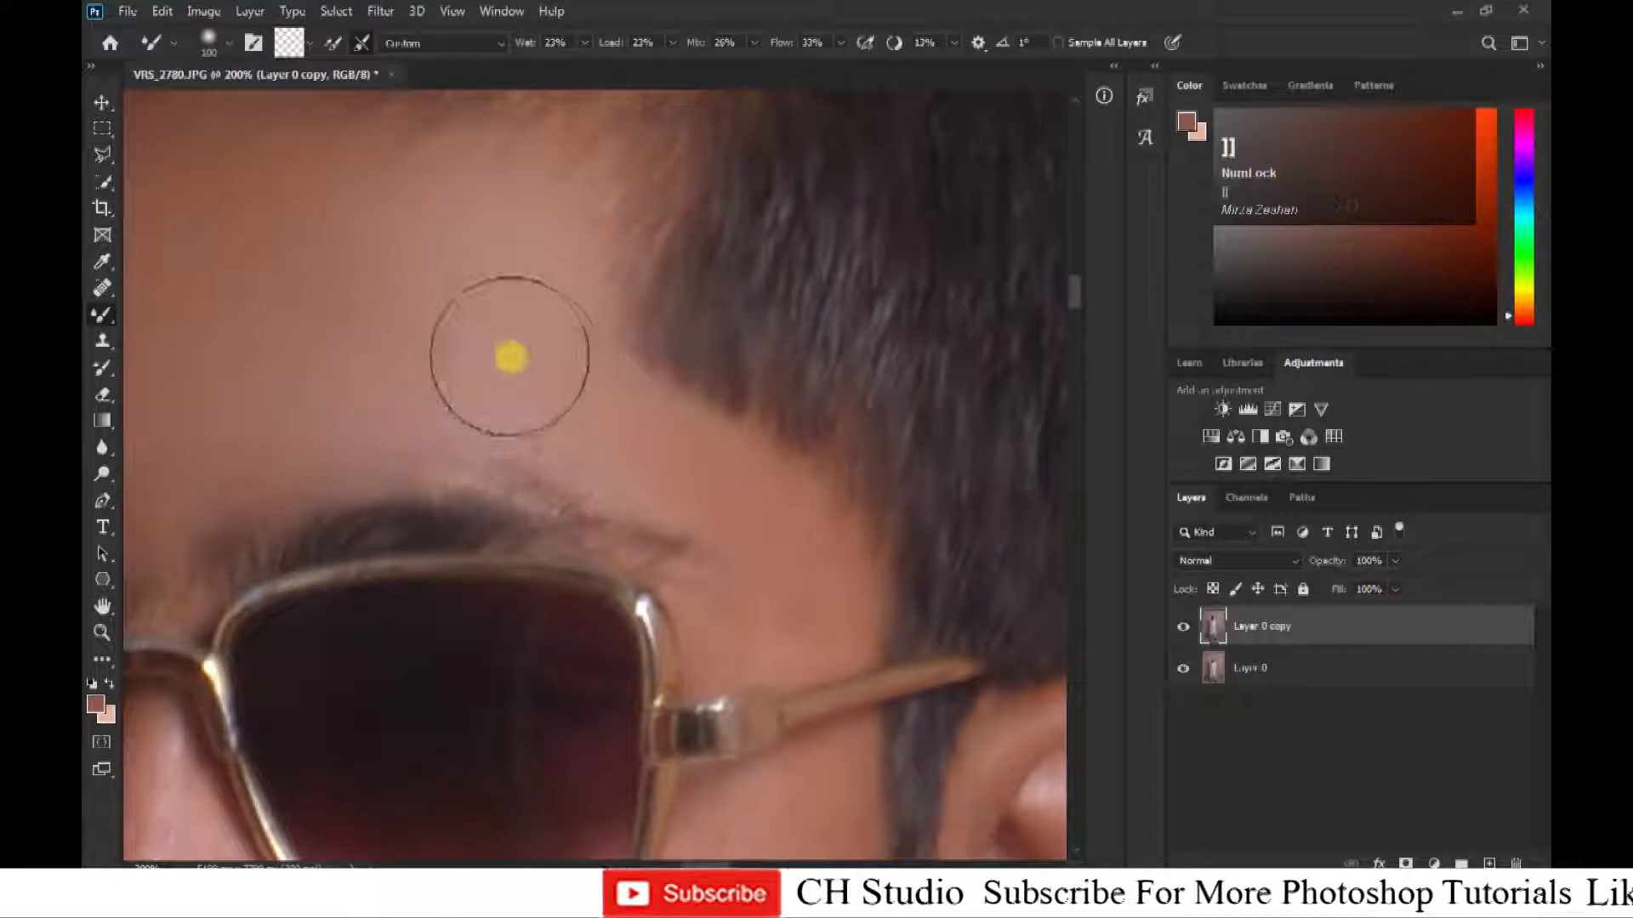
Blend the skin at the far temple beside the hairline with a smaller Mixer Brush.
{"action": "mouse_move", "coordinate": [372, 236]}
{"action": "left_mouse_down"}
{"action": "mouse_move", "coordinate": [467, 368]}
{"action": "mouse_move", "coordinate": [595, 182]}
{"action": "left_mouse_up"}
{"action": "key", "text": "["}
{"action": "key", "text": "["}
{"action": "key", "text": "["}
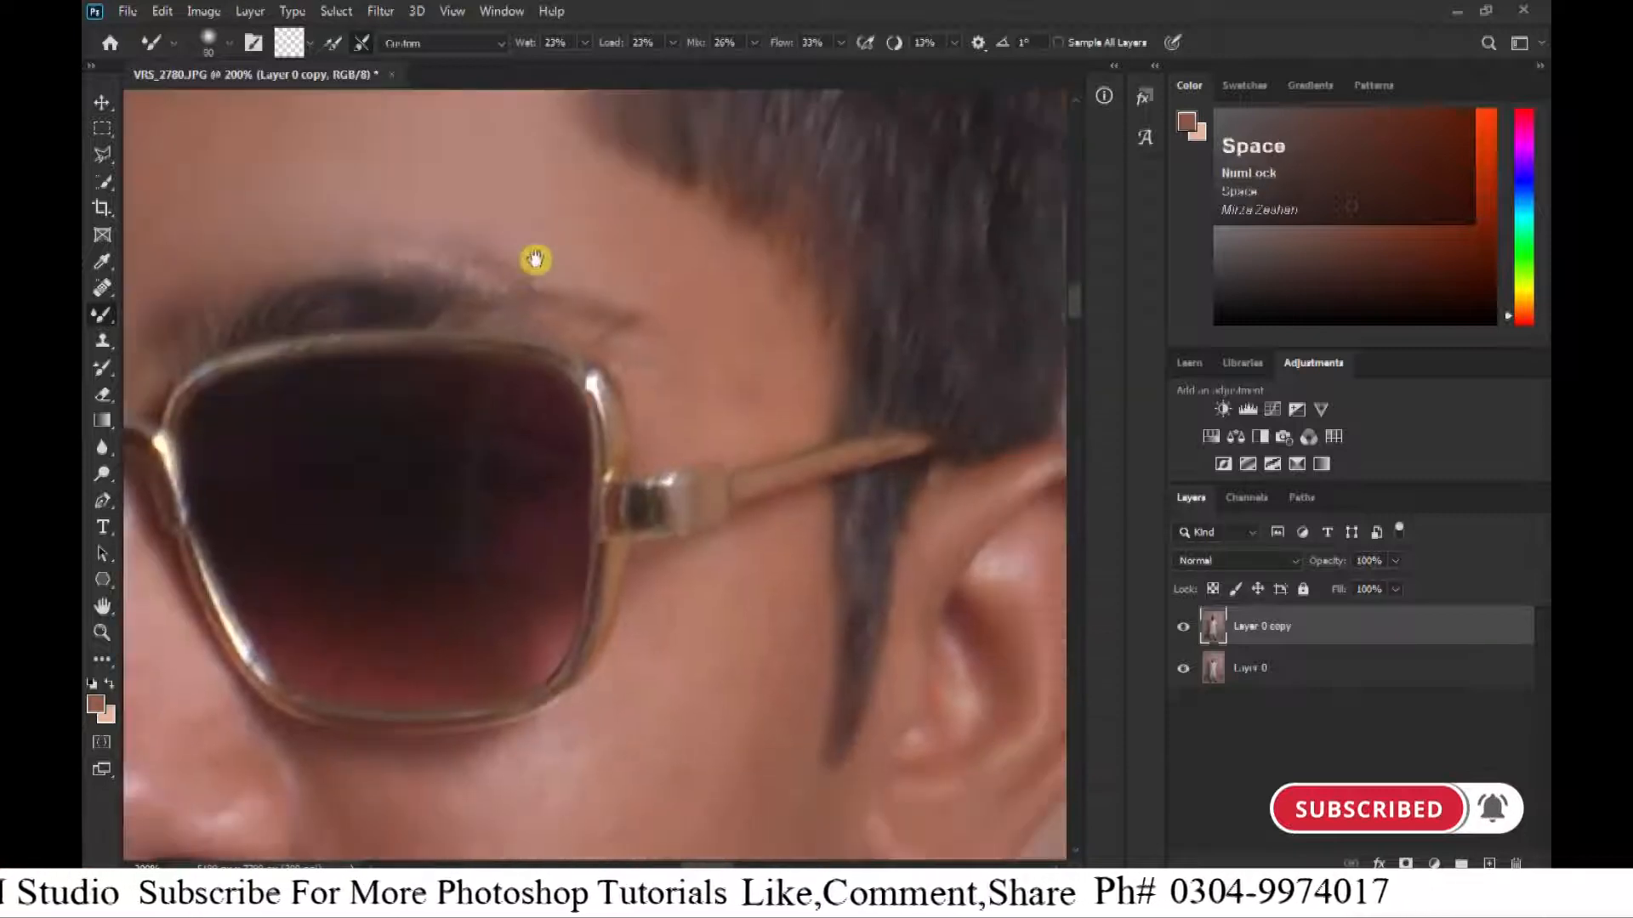
{"action": "key", "text": "["}
{"action": "key", "text": "["}
{"action": "key", "text": "["}
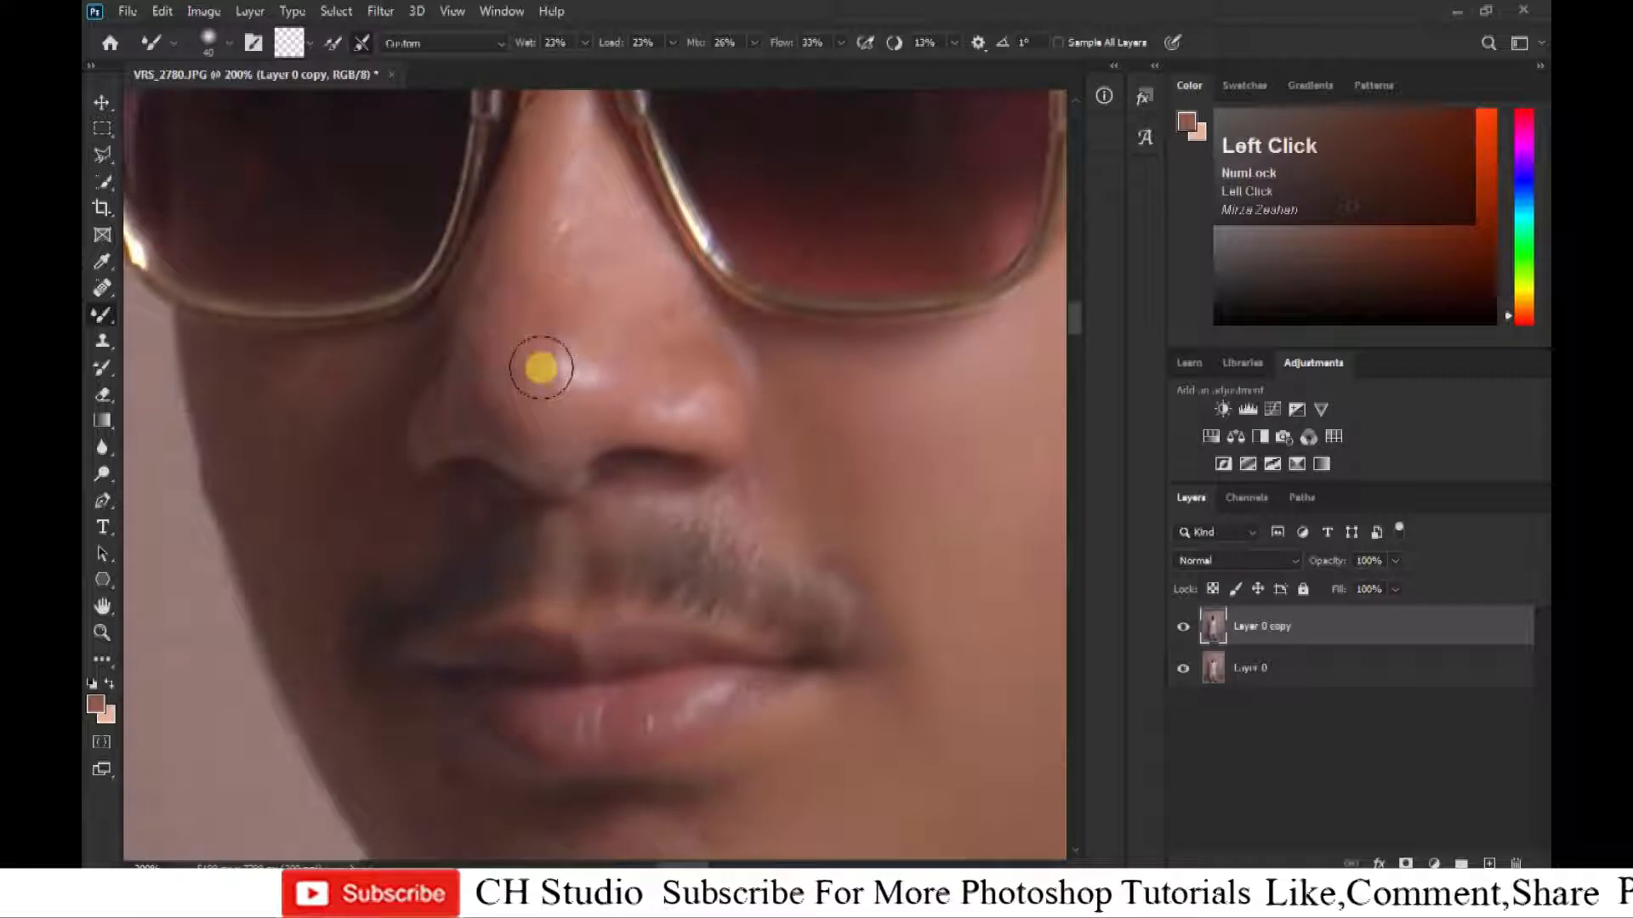
Smooth the skin on the bridge and tip of the nose with the Mixer Brush.
{"action": "left_click_drag", "start_coordinate": [539, 368], "coordinate": [551, 451]}
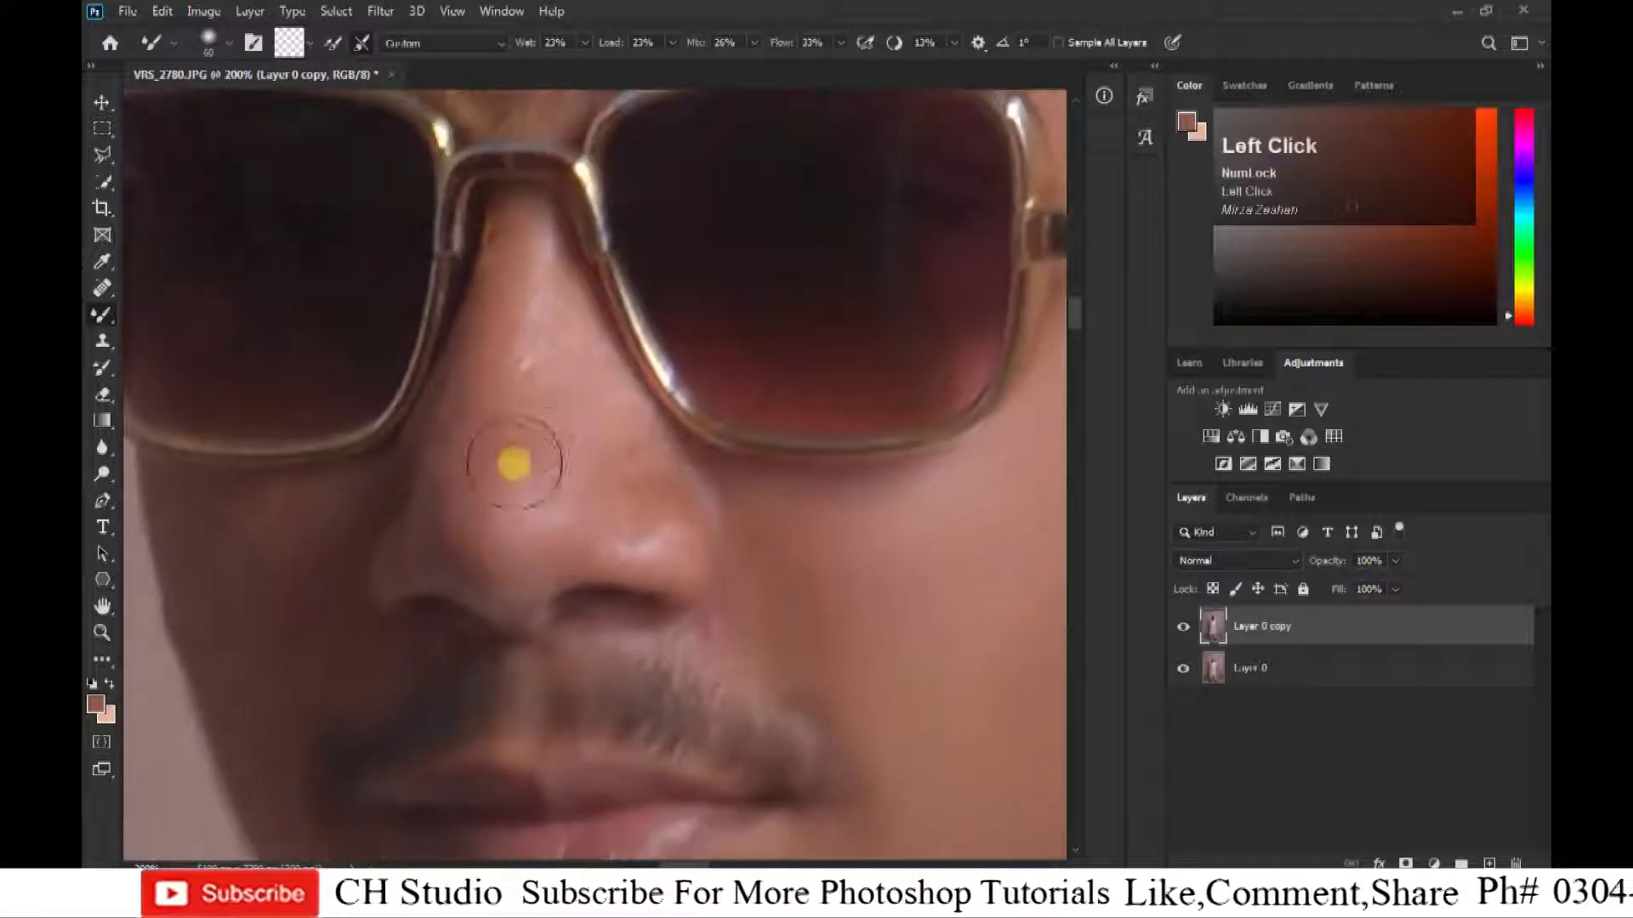
{"action": "left_click_drag", "start_coordinate": [584, 474], "coordinate": [538, 248]}
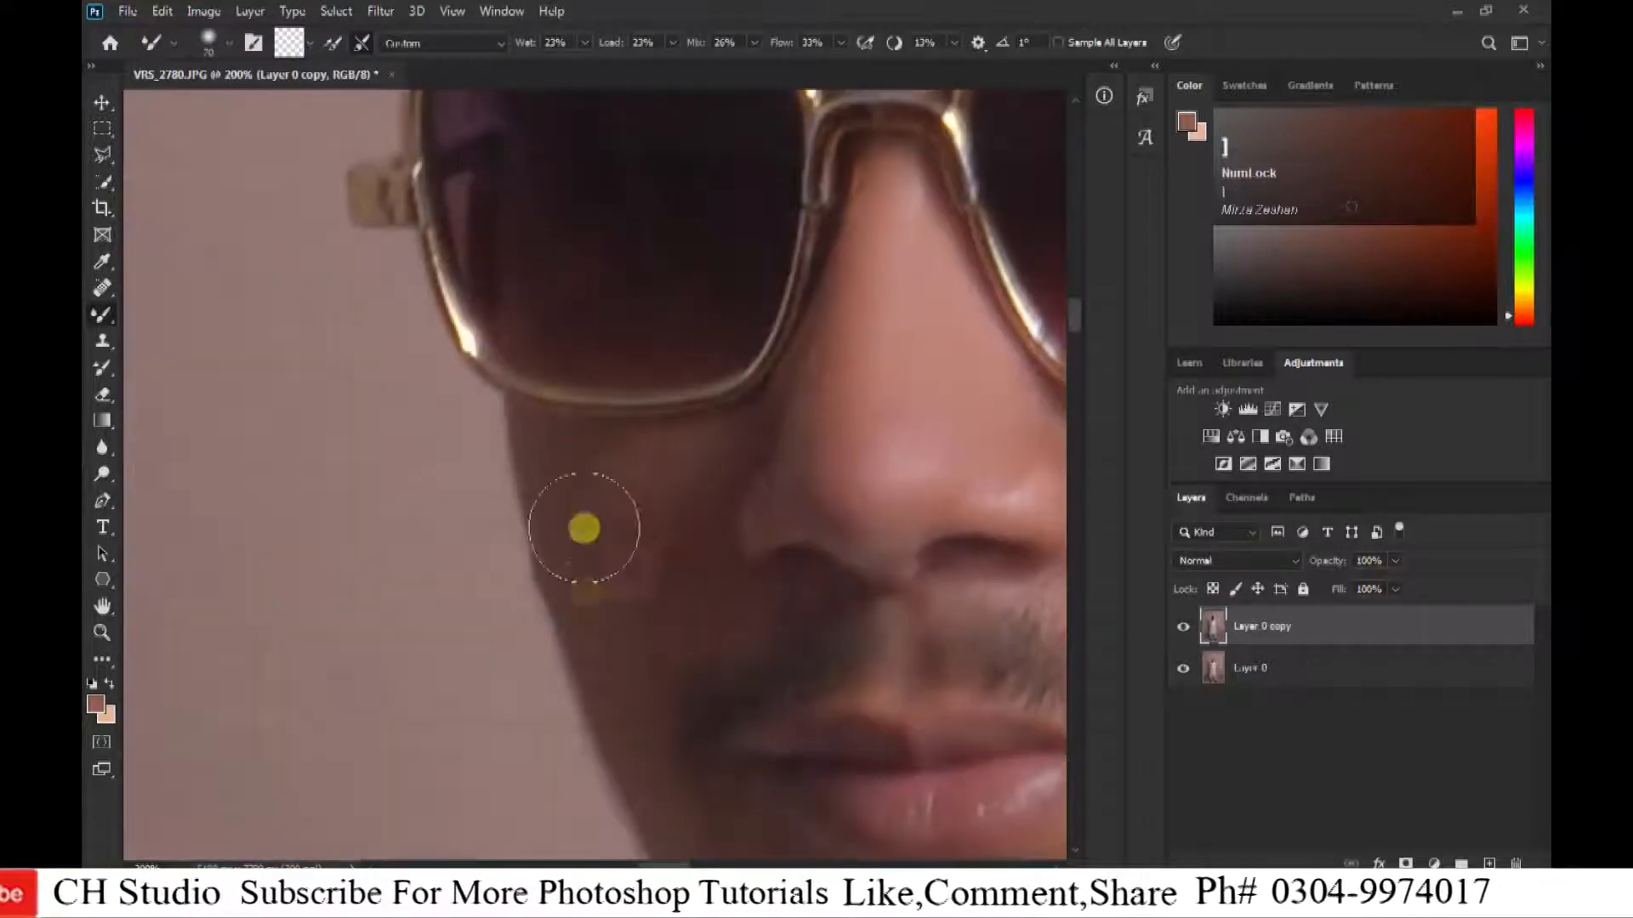
{"action": "mouse_move", "coordinate": [583, 528]}
{"action": "left_mouse_down"}
{"action": "mouse_move", "coordinate": [605, 539]}
{"action": "mouse_move", "coordinate": [547, 463]}
{"action": "mouse_move", "coordinate": [638, 583]}
{"action": "left_mouse_up"}
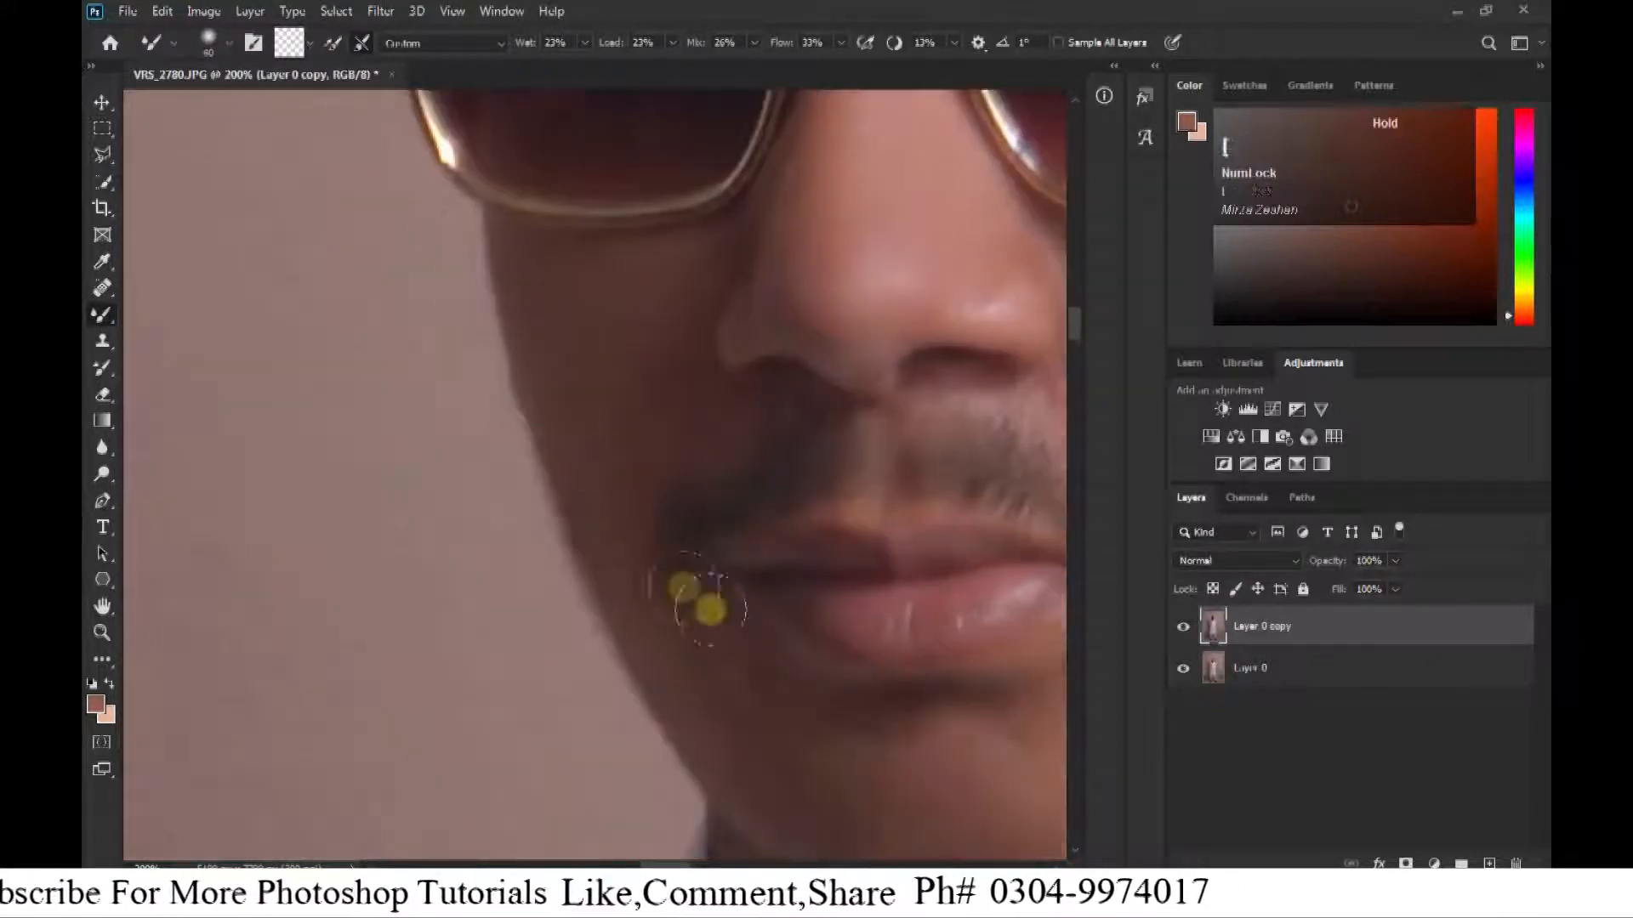
{"action": "left_click", "coordinate": [685, 740]}
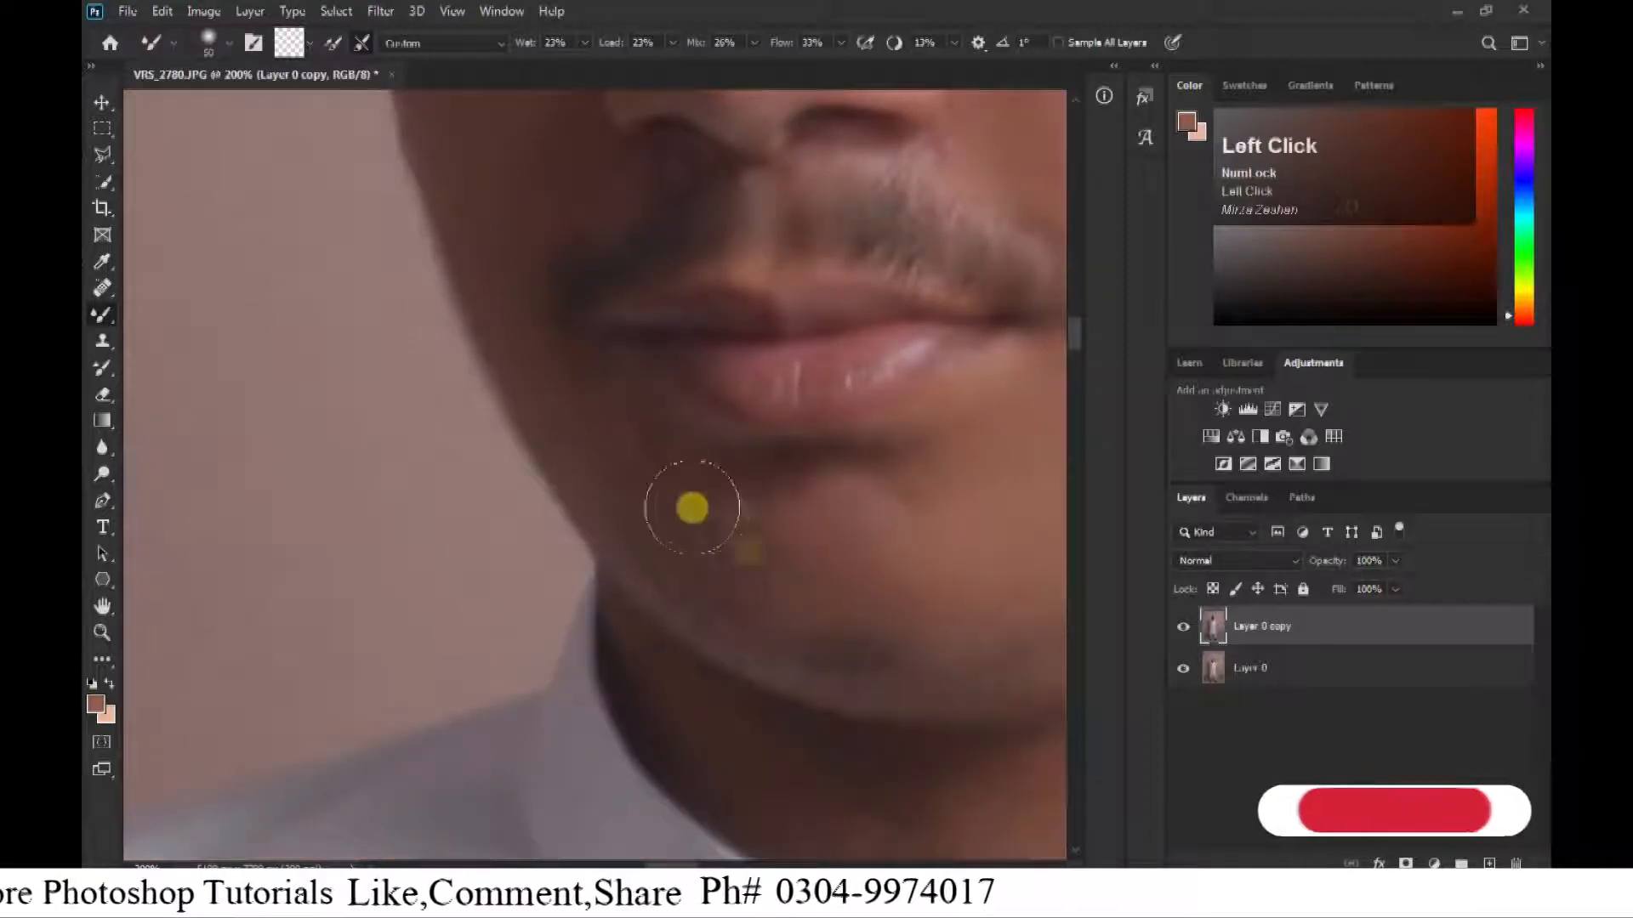
{"action": "mouse_move", "coordinate": [691, 509]}
{"action": "left_mouse_down"}
{"action": "mouse_move", "coordinate": [595, 467]}
{"action": "mouse_move", "coordinate": [717, 563]}
{"action": "left_mouse_up"}
{"action": "scroll", "coordinate": [739, 499], "scroll_direction": "down", "scroll_amount": 4}
{"action": "scroll", "coordinate": [725, 522], "scroll_direction": "up", "scroll_amount": 4}
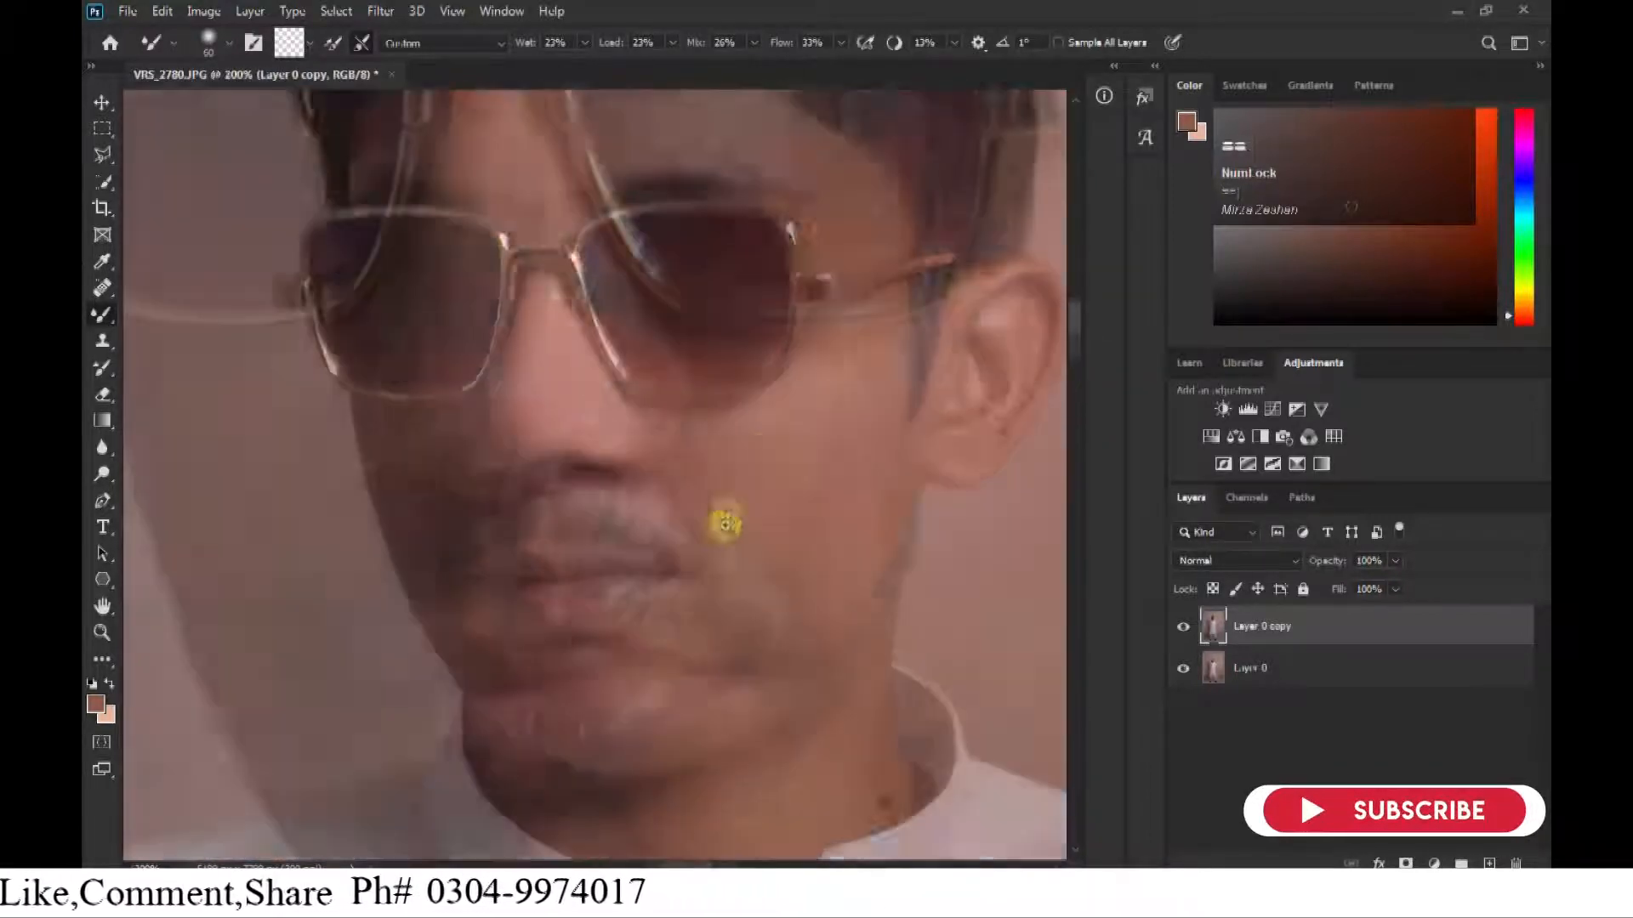
{"action": "key", "text": "["}
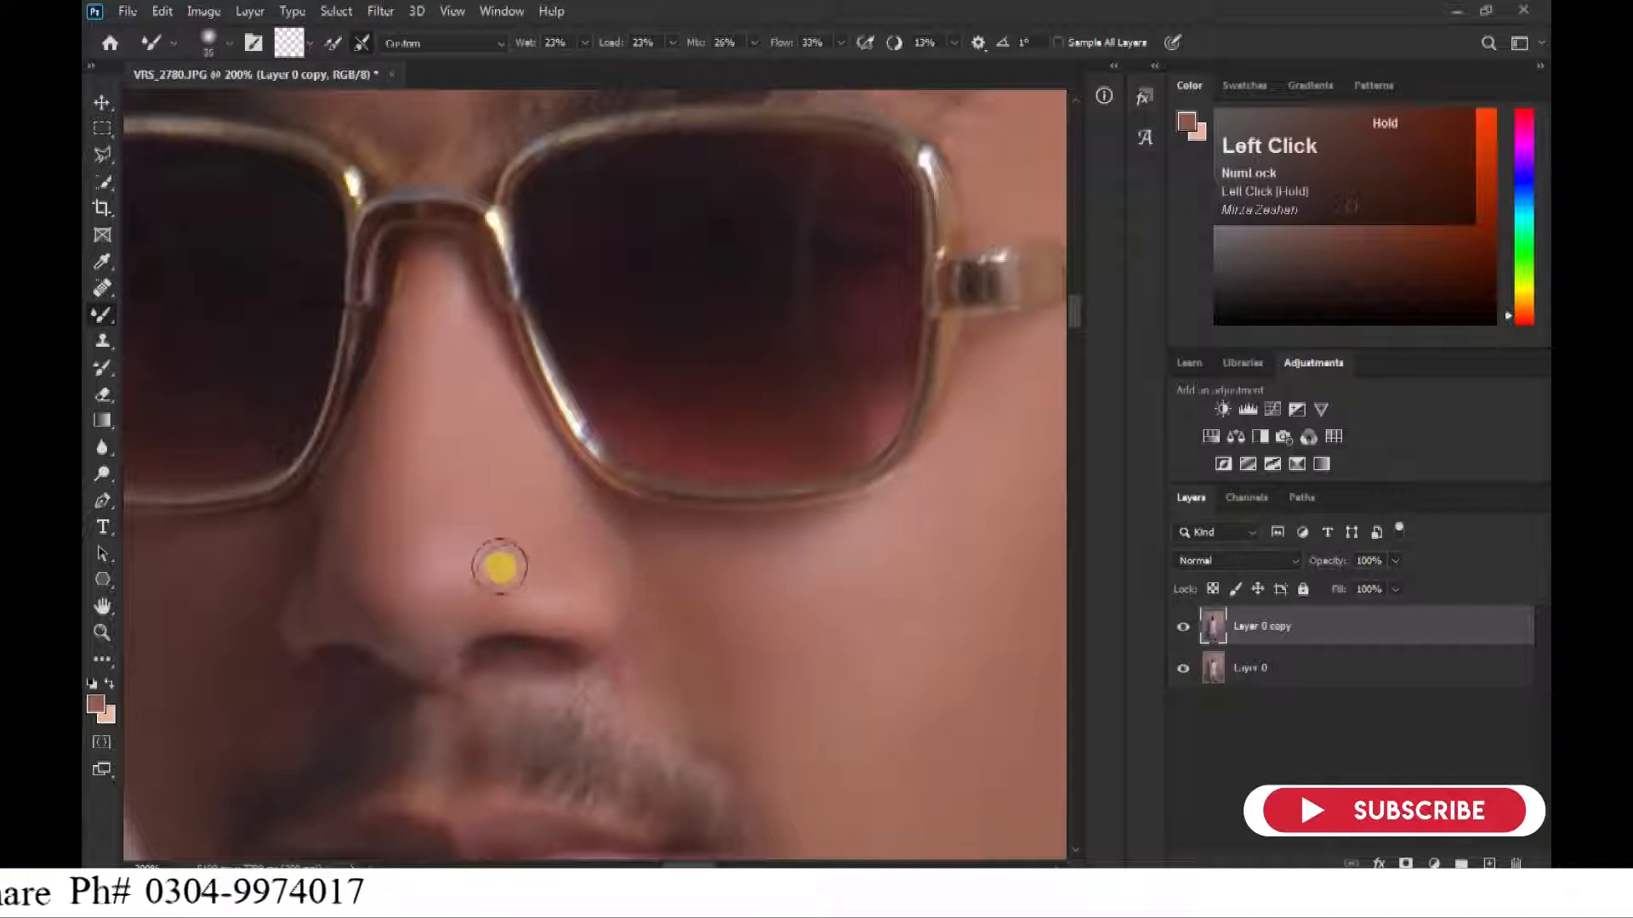
{"action": "key", "text": "]"}
{"action": "key", "text": "]"}
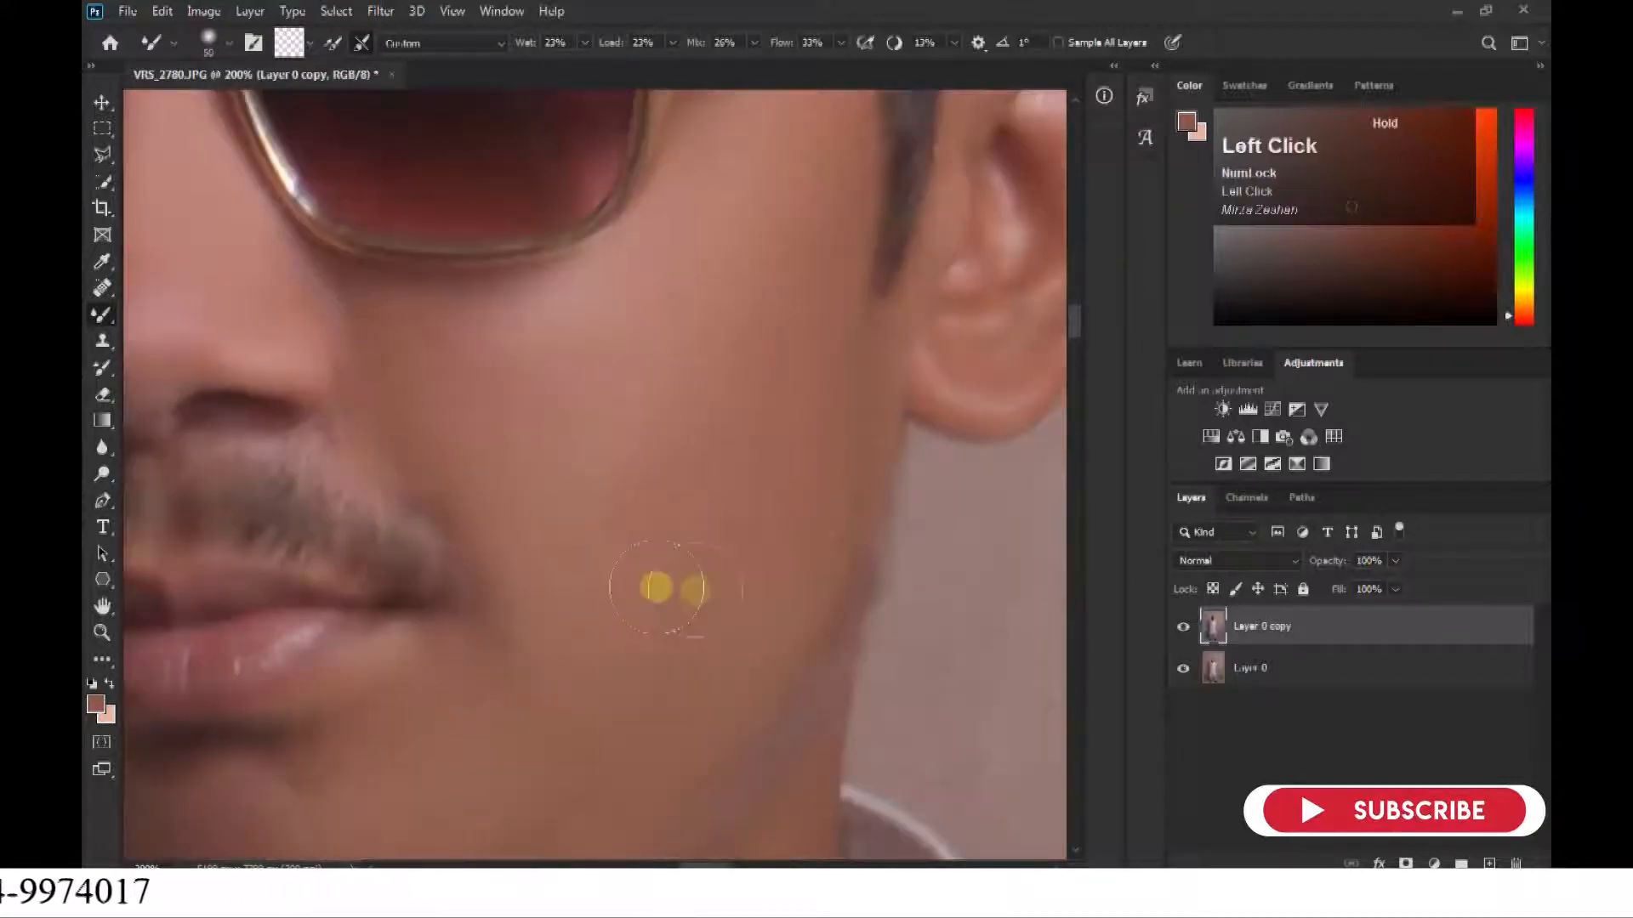
Blend the neck skin between the jawline and the shirt collar with the Mixer Brush.
{"action": "key", "text": "space"}
{"action": "left_click_drag", "start_coordinate": [729, 816], "coordinate": [724, 289]}
{"action": "key", "text": "]"}
{"action": "key", "text": "]"}
{"action": "key", "text": "["}
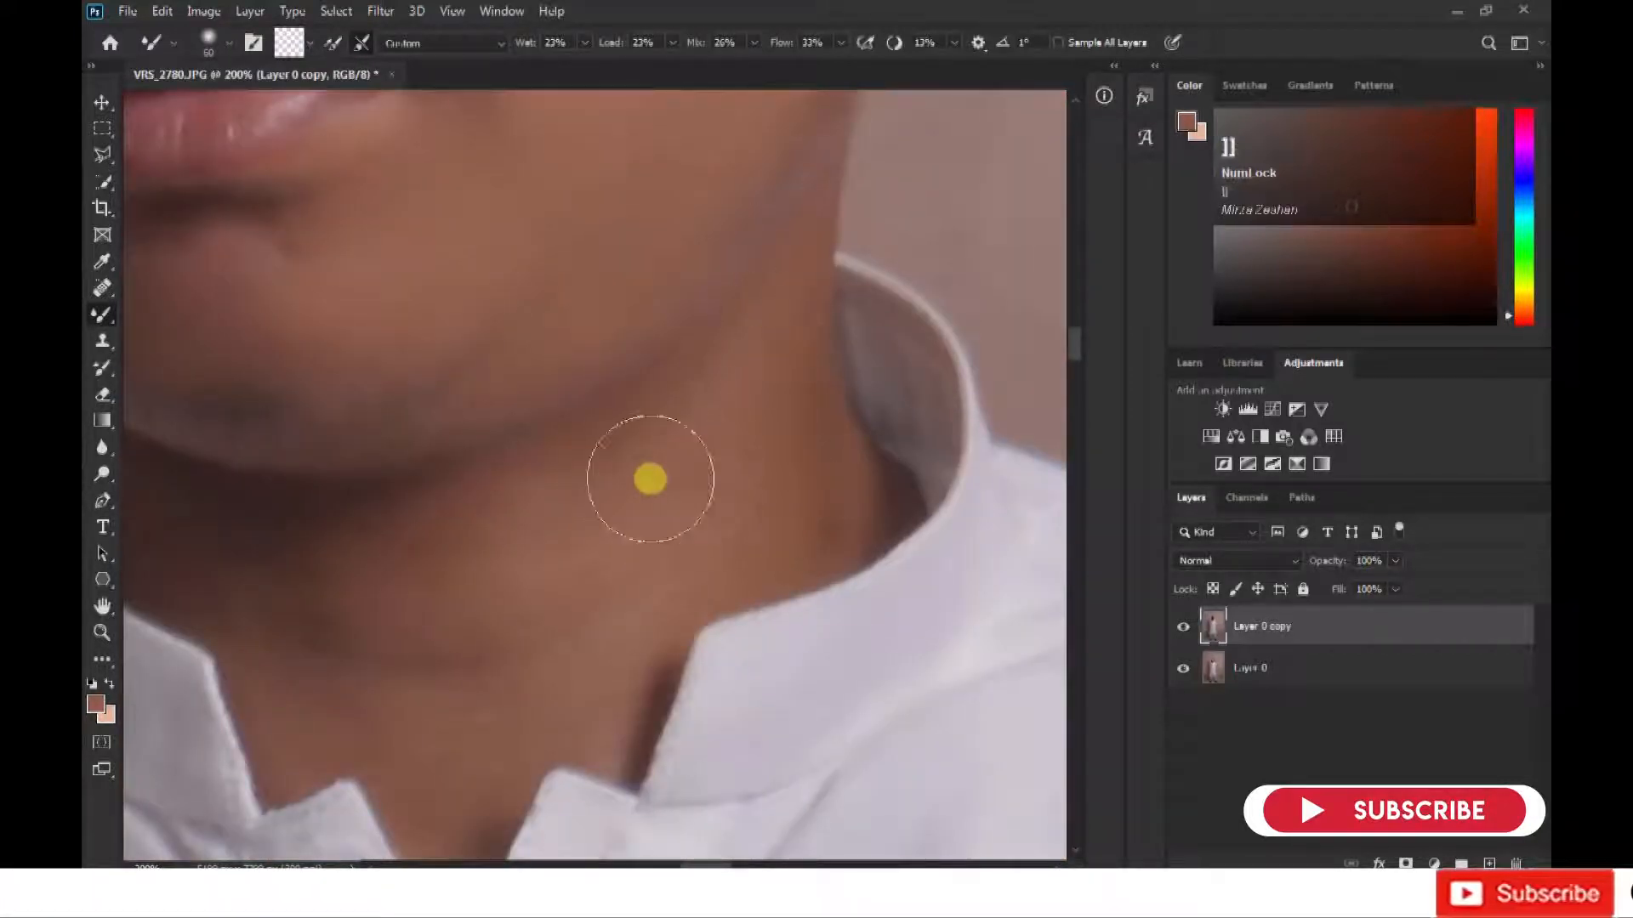
{"action": "left_click_drag", "start_coordinate": [664, 533], "coordinate": [870, 459]}
{"action": "key", "text": "["}
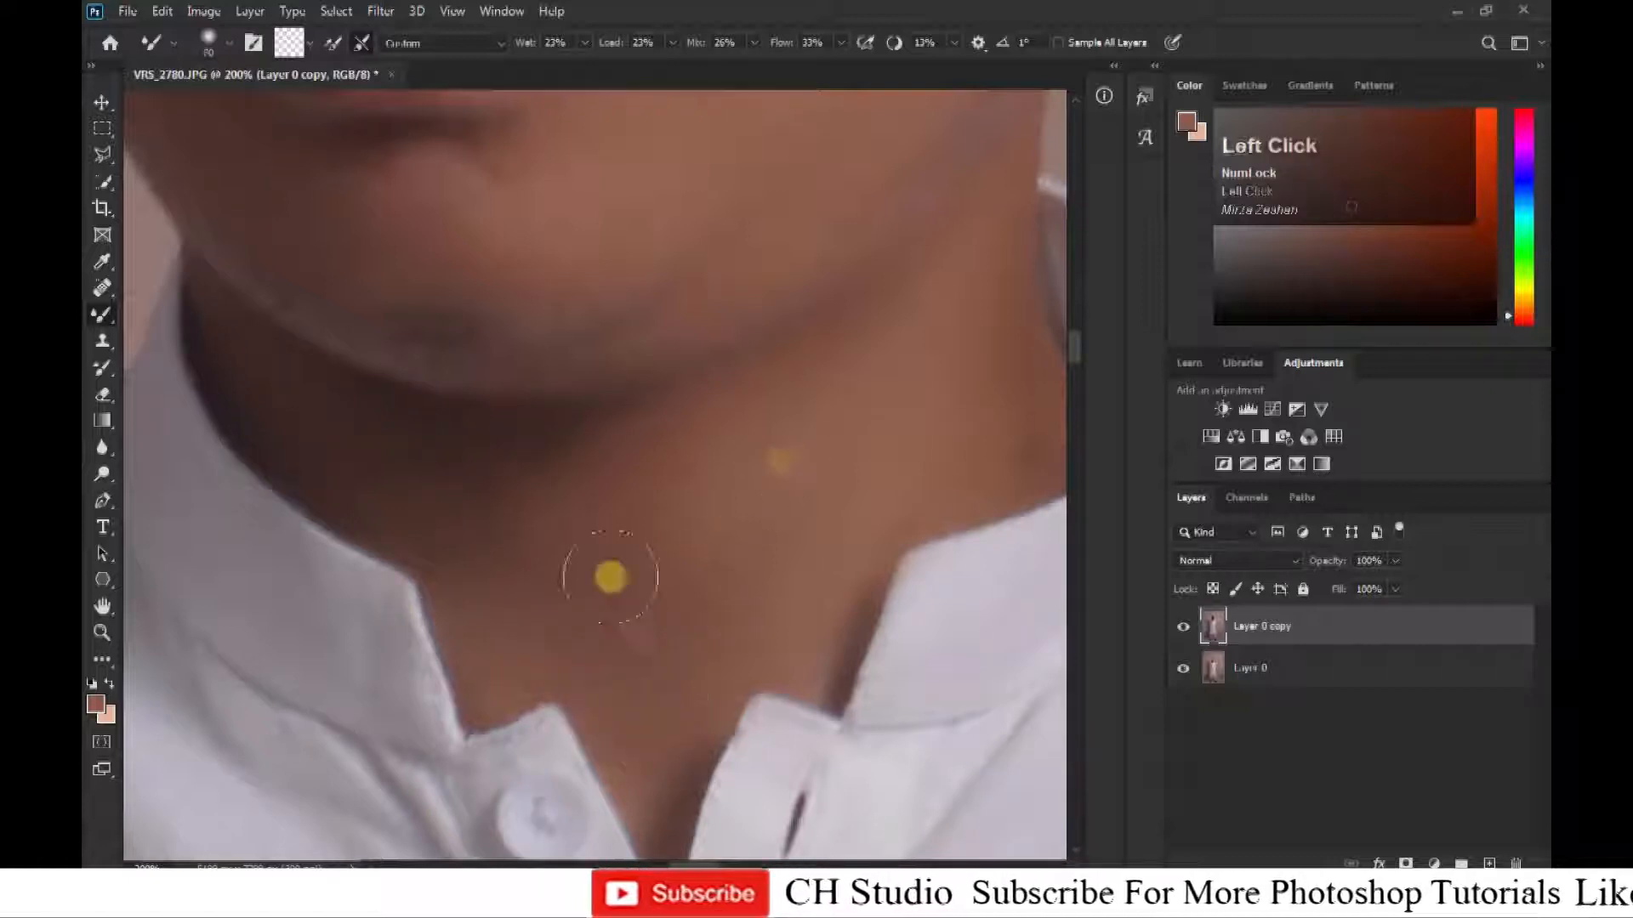
{"action": "left_click_drag", "start_coordinate": [780, 520], "coordinate": [828, 630]}
Smooth the lower neck skin around the collar opening with a smaller Mixer Brush.
{"action": "key", "text": "space"}
{"action": "key", "text": "["}
{"action": "key", "text": "["}
{"action": "key", "text": "["}
{"action": "mouse_move", "coordinate": [668, 818]}
{"action": "left_mouse_down"}
{"action": "mouse_move", "coordinate": [704, 556]}
{"action": "mouse_move", "coordinate": [562, 386]}
{"action": "left_mouse_up"}
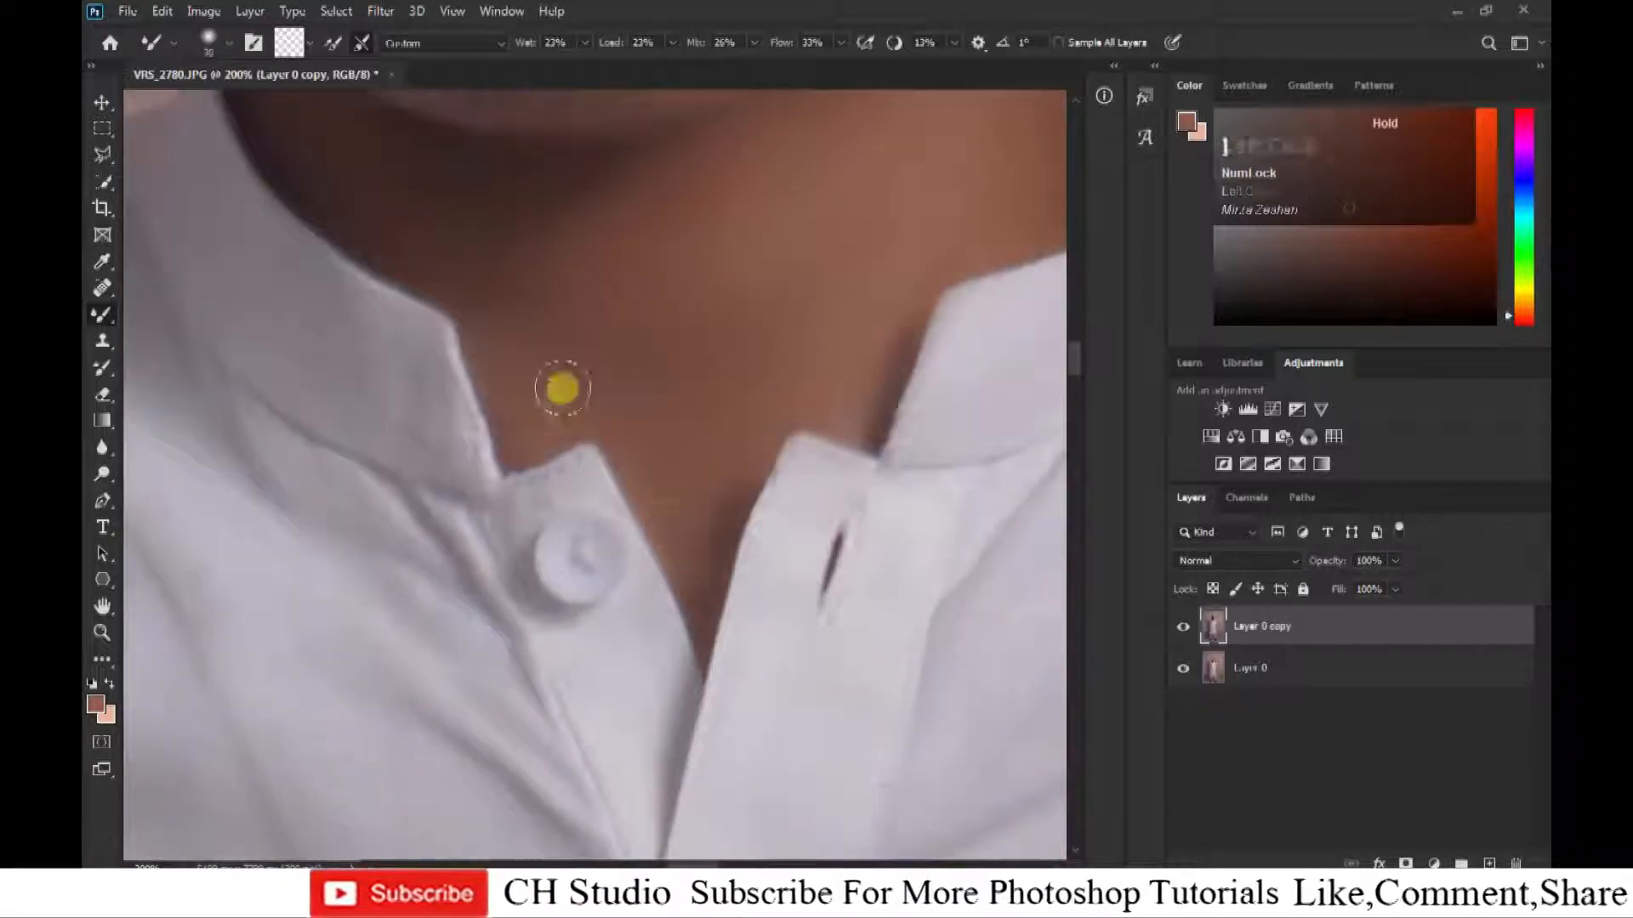
{"action": "key", "text": "ctrl+minus"}
{"action": "key", "text": "ctrl+minus"}
{"action": "mouse_move", "coordinate": [671, 397]}
{"action": "left_mouse_down"}
{"action": "mouse_move", "coordinate": [685, 521]}
{"action": "mouse_move", "coordinate": [404, 273]}
{"action": "left_mouse_up"}
{"action": "key", "text": "ctrl+plus"}
{"action": "key", "text": "ctrl+plus"}
{"action": "key", "text": "]"}
{"action": "mouse_move", "coordinate": [602, 471]}
{"action": "left_mouse_down"}
{"action": "mouse_move", "coordinate": [635, 468]}
{"action": "mouse_move", "coordinate": [615, 482]}
{"action": "mouse_move", "coordinate": [685, 468]}
{"action": "mouse_move", "coordinate": [792, 364]}
{"action": "mouse_move", "coordinate": [822, 268]}
{"action": "mouse_move", "coordinate": [806, 155]}
{"action": "mouse_move", "coordinate": [733, 184]}
{"action": "mouse_move", "coordinate": [697, 349]}
{"action": "left_mouse_up"}
Inspect the retouched portrait at several magnifications and compare the smoothed face with the original layer.
{"action": "key", "text": "ctrl+minus"}
{"action": "key", "text": "ctrl+minus"}
{"action": "key", "text": "ctrl+minus"}
{"action": "left_click_drag", "start_coordinate": [357, 587], "coordinate": [470, 186]}
{"action": "mouse_move", "coordinate": [739, 734]}
{"action": "left_mouse_down"}
{"action": "mouse_move", "coordinate": [481, 247]}
{"action": "mouse_move", "coordinate": [737, 734]}
{"action": "left_mouse_up"}
{"action": "key", "text": "ctrl+minus"}
{"action": "left_click_drag", "start_coordinate": [695, 534], "coordinate": [693, 747]}
{"action": "key", "text": "ctrl+plus"}
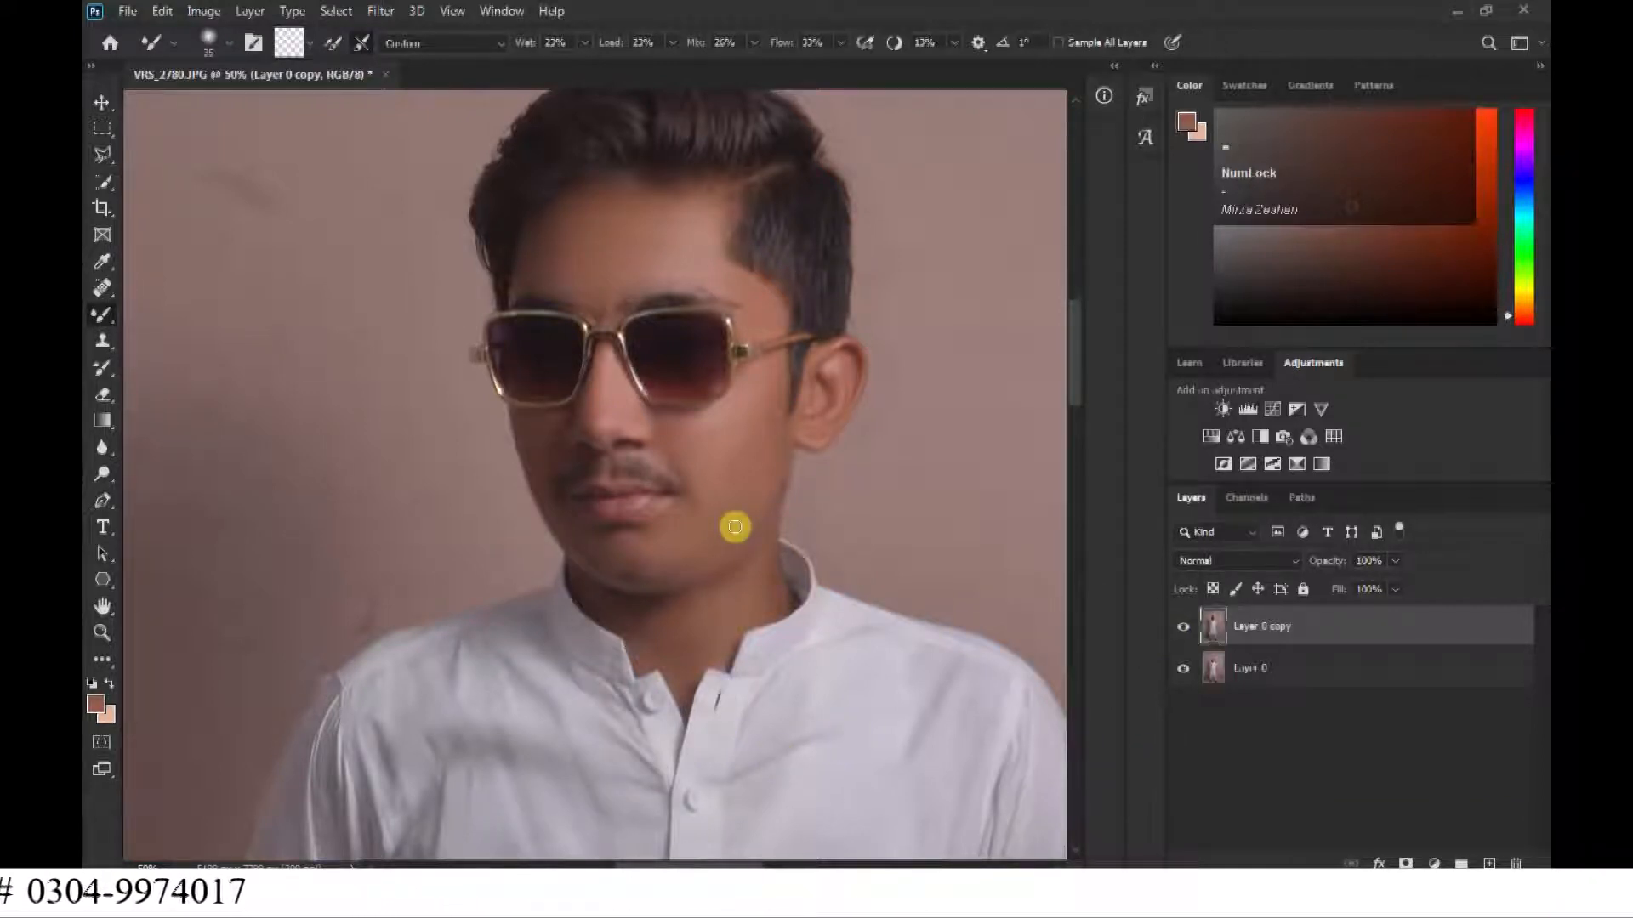
{"action": "key", "text": "ctrl+plus"}
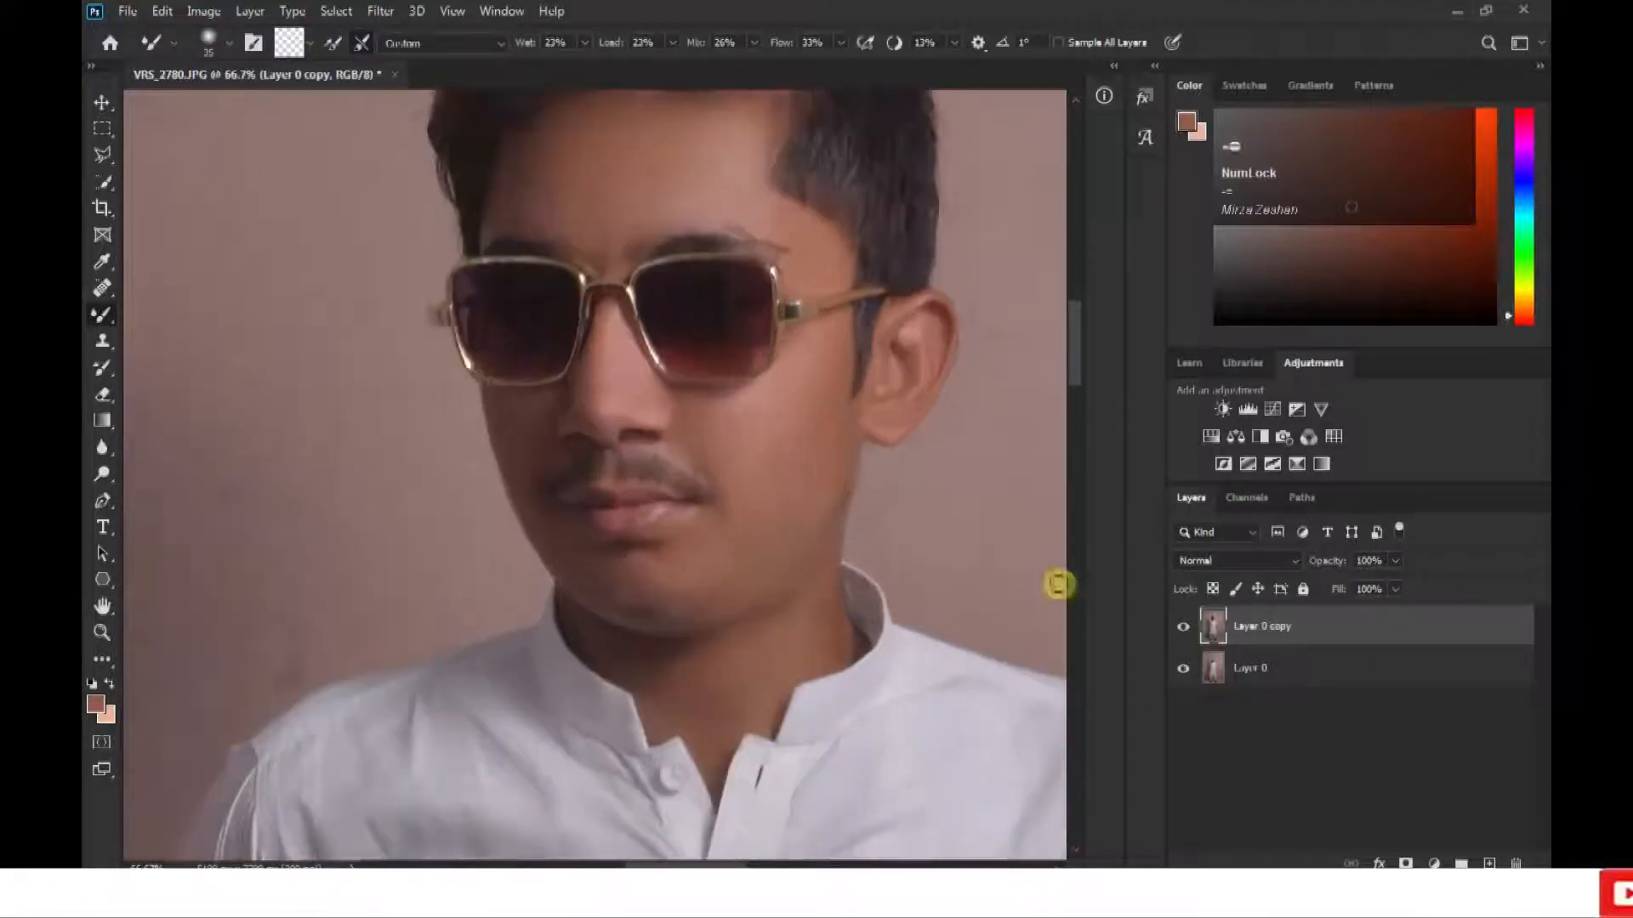
{"action": "key", "text": "ctrl+minus"}
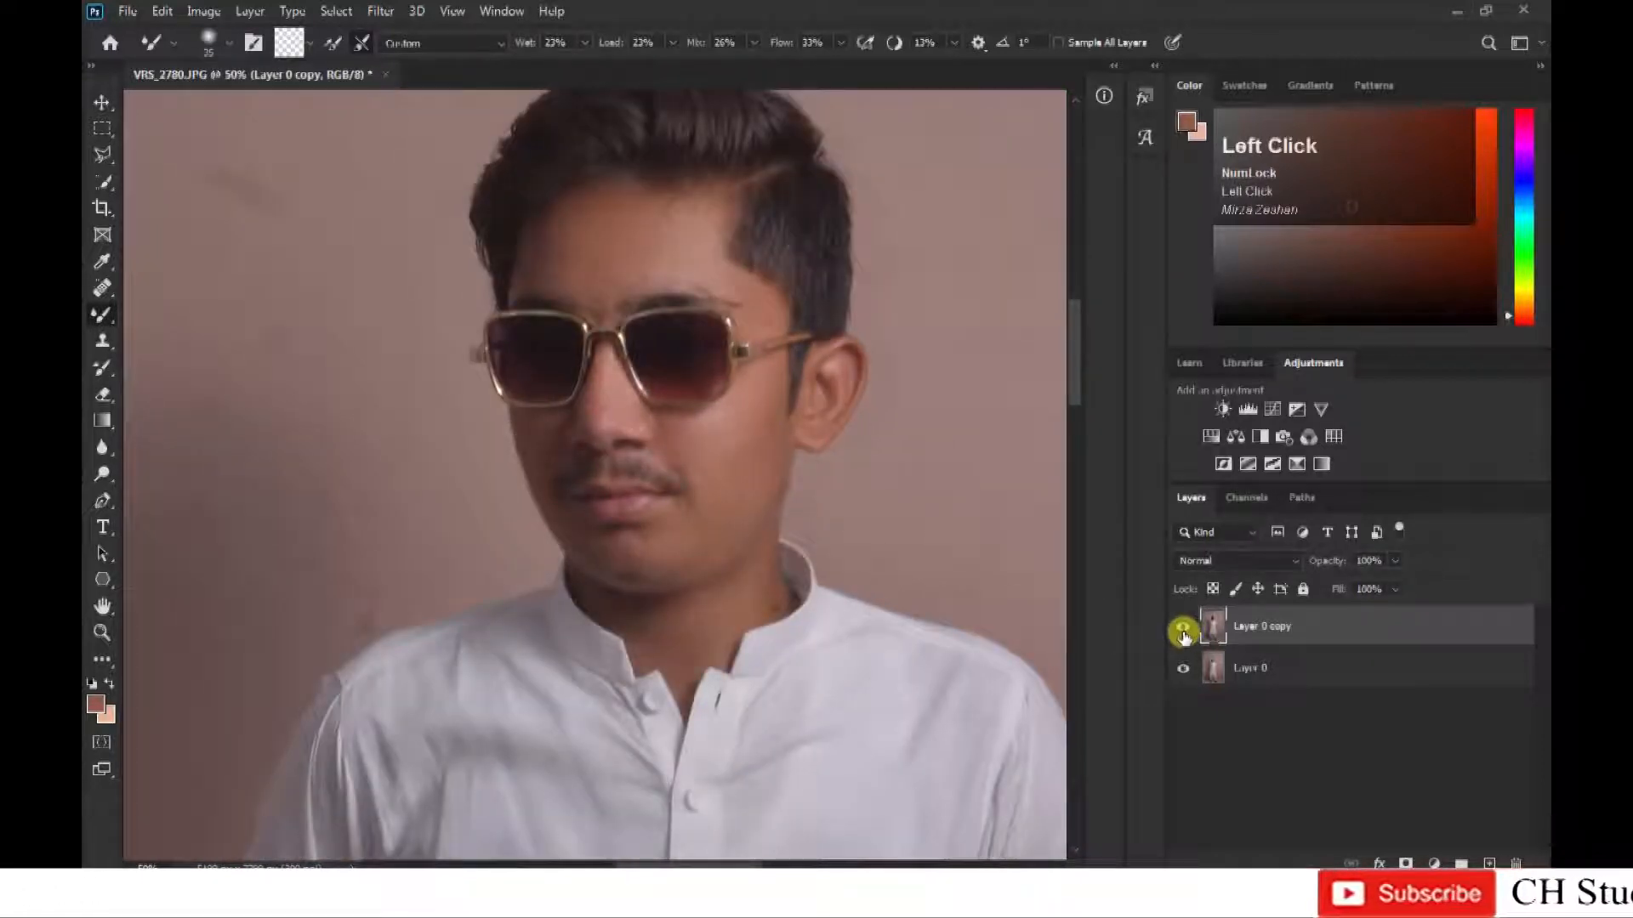
{"action": "key", "text": "ctrl+minus"}
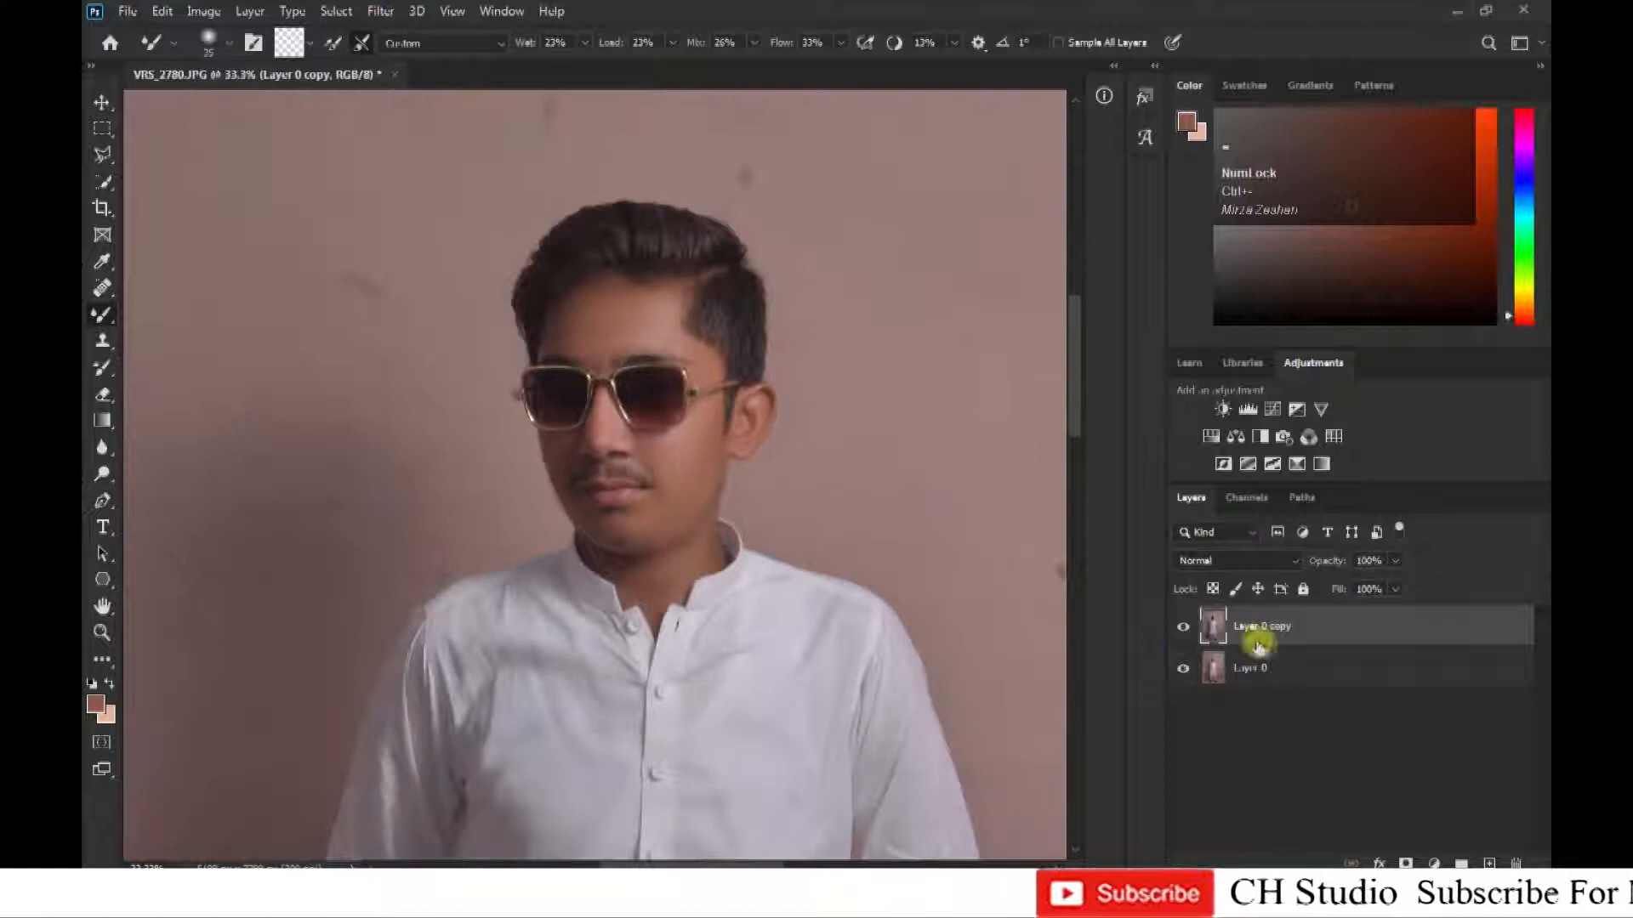
Merge Layer 0 copy with the layer below and duplicate the merged layer.
{"action": "left_click", "coordinate": [1284, 644]}
{"action": "key", "text": "ctrl+e"}
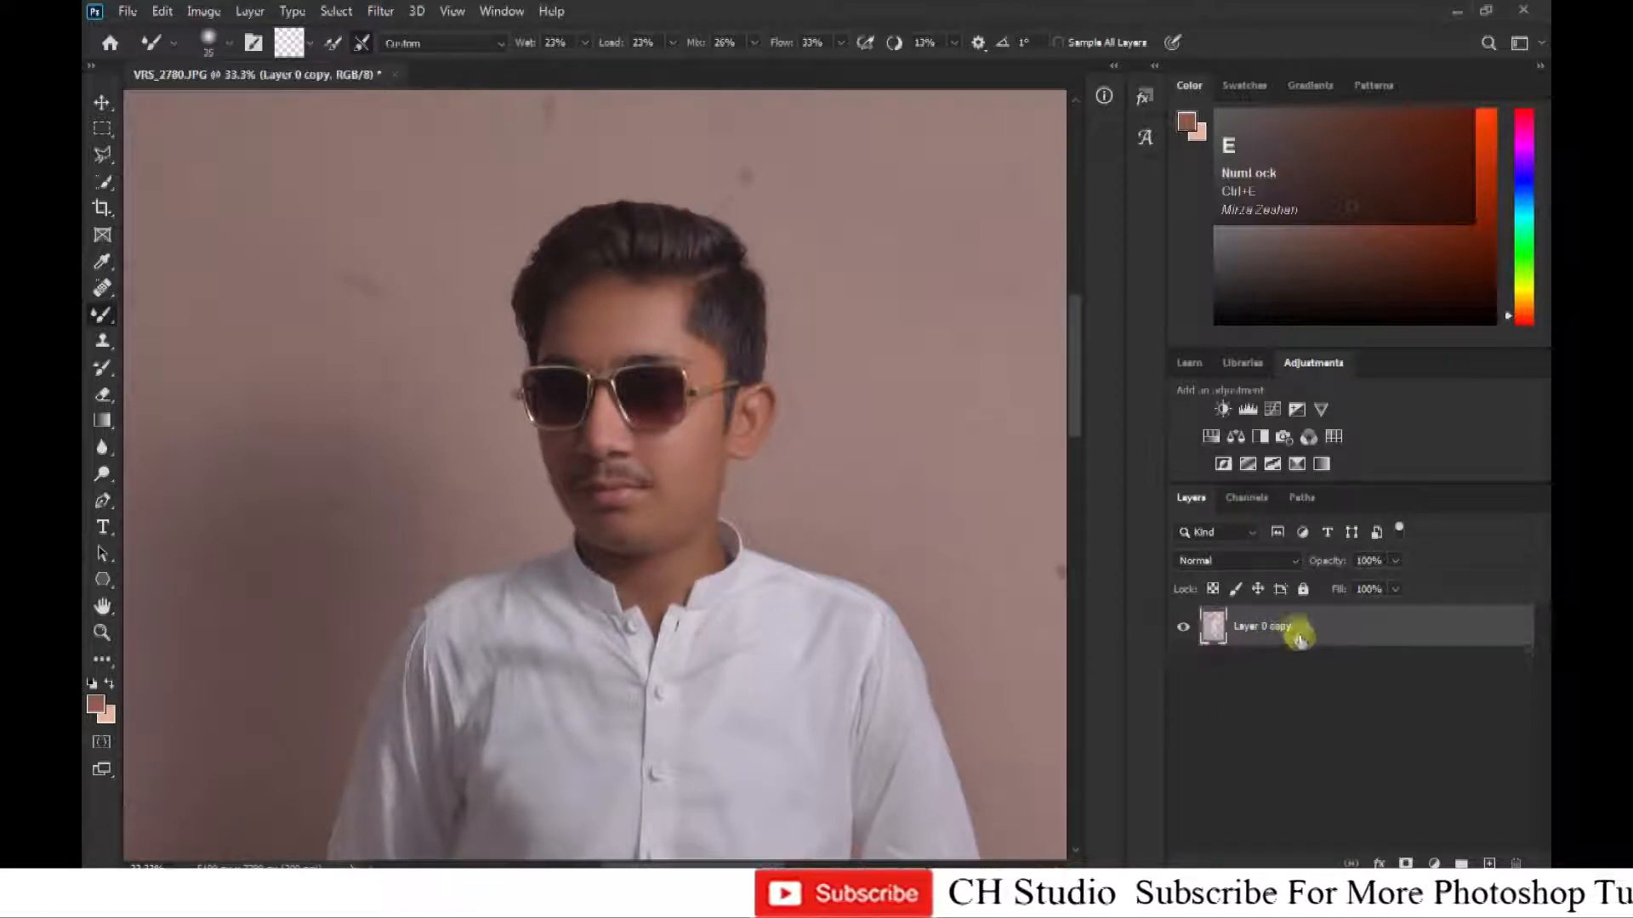
{"action": "left_click_drag", "start_coordinate": [1299, 626], "coordinate": [1490, 864]}
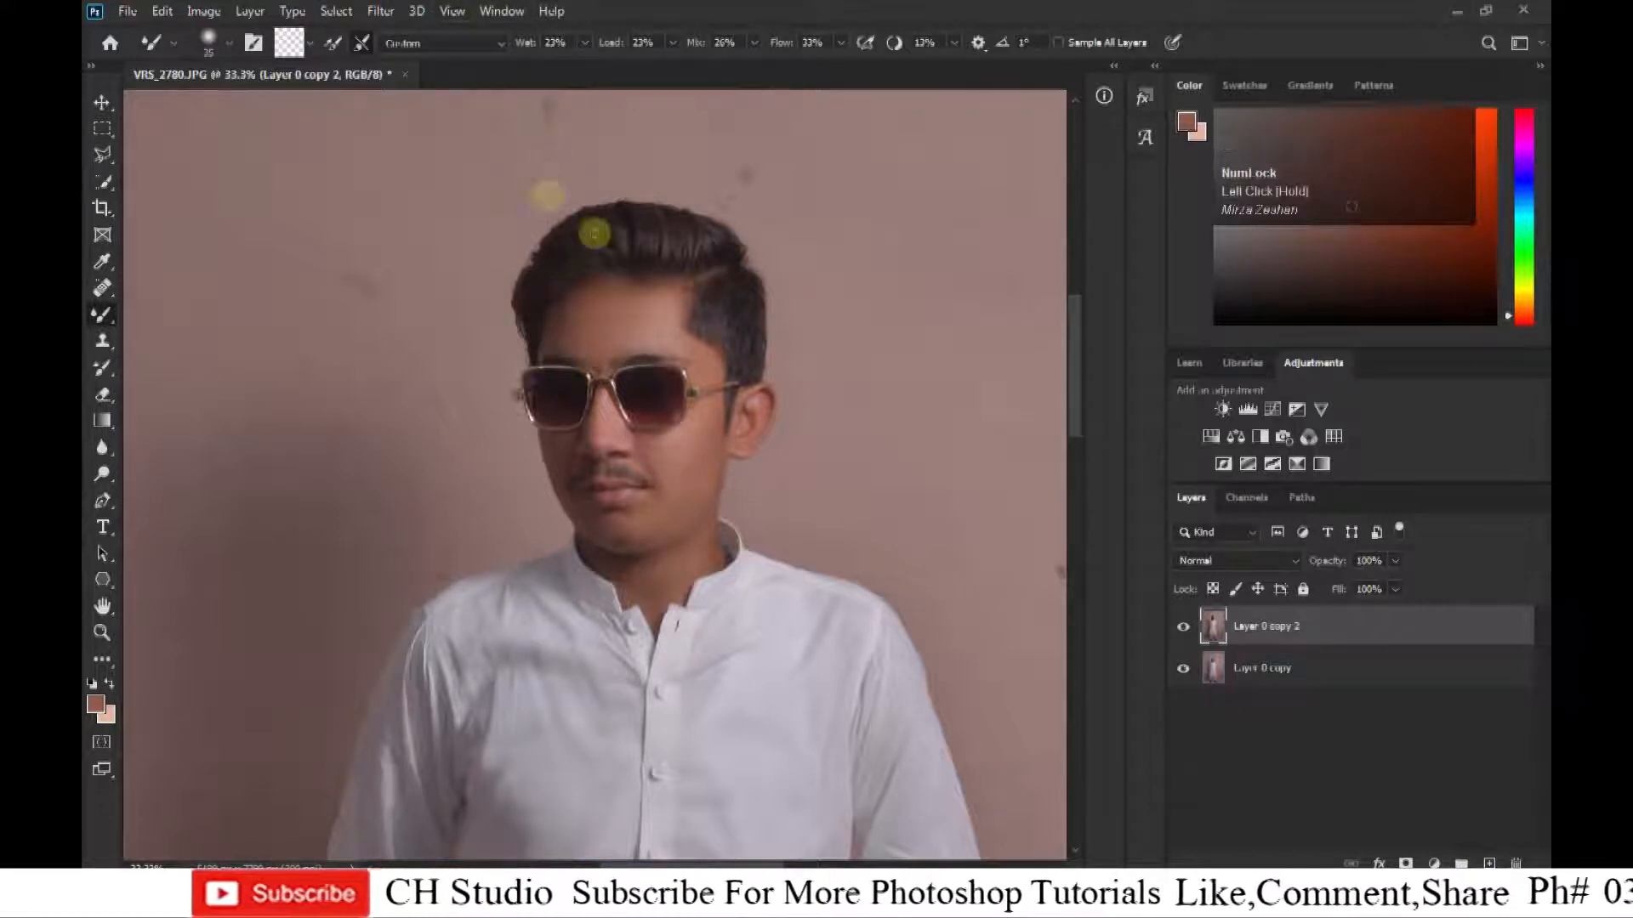
Open the Liquify filter on Layer 0 copy 2 and reduce the Forward Warp brush size to 700.
{"action": "left_click", "coordinate": [374, 12]}
{"action": "left_click", "coordinate": [426, 168]}
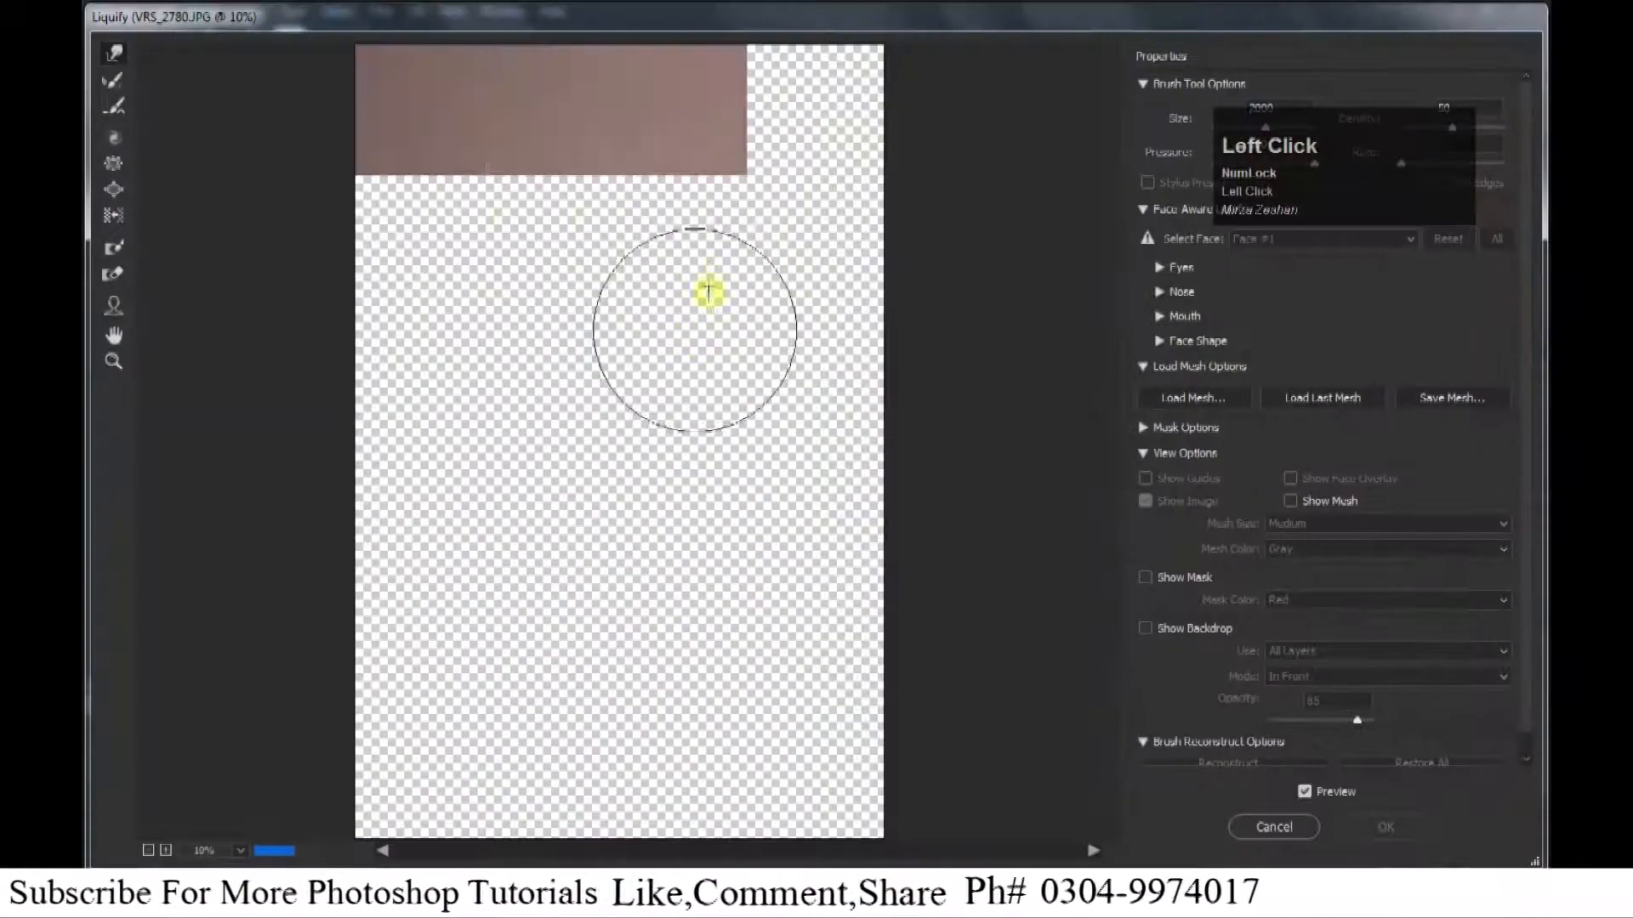
{"action": "key", "text": "ctrl+="}
{"action": "key", "text": "ctrl+="}
{"action": "key", "text": "ctrl+="}
{"action": "mouse_move", "coordinate": [629, 404]}
{"action": "left_mouse_down"}
{"action": "mouse_move", "coordinate": [605, 517]}
{"action": "mouse_move", "coordinate": [633, 523]}
{"action": "left_mouse_up"}
{"action": "key", "text": "ctrl+="}
{"action": "left_click_drag", "start_coordinate": [630, 332], "coordinate": [613, 826]}
{"action": "key", "text": "bracketleft"}
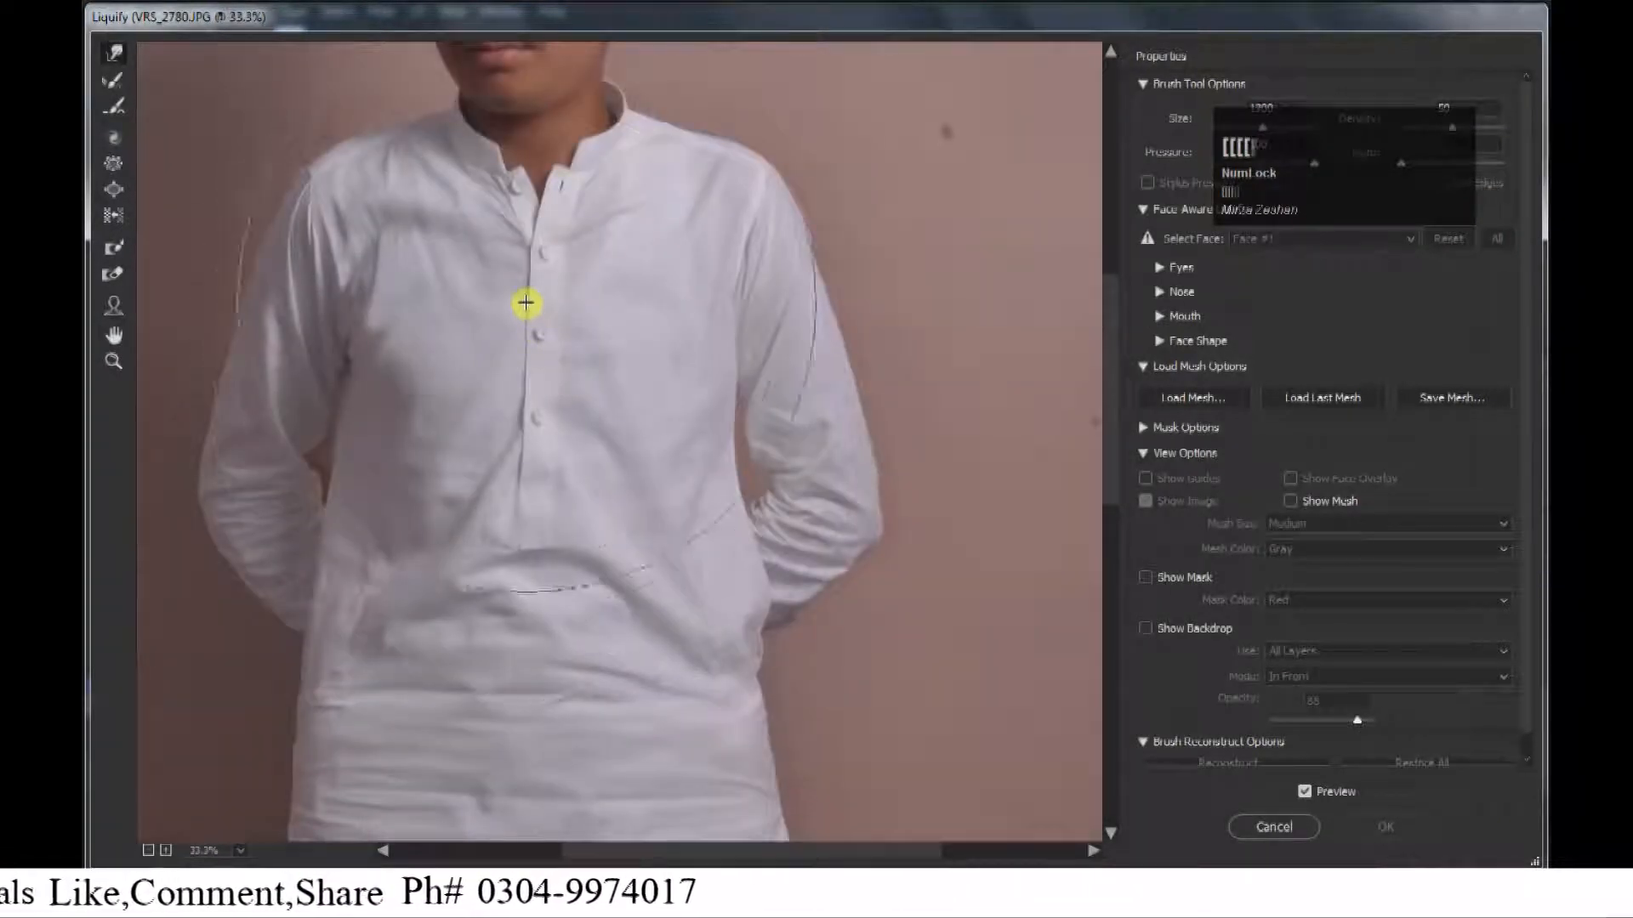
{"action": "mouse_move", "coordinate": [537, 311]}
{"action": "left_mouse_down"}
{"action": "mouse_move", "coordinate": [535, 726]}
{"action": "mouse_move", "coordinate": [525, 543]}
{"action": "left_mouse_up"}
{"action": "key", "text": "ctrl+="}
{"action": "key", "text": "bracketleft"}
{"action": "key", "text": "bracketleft"}
{"action": "key", "text": "bracketleft"}
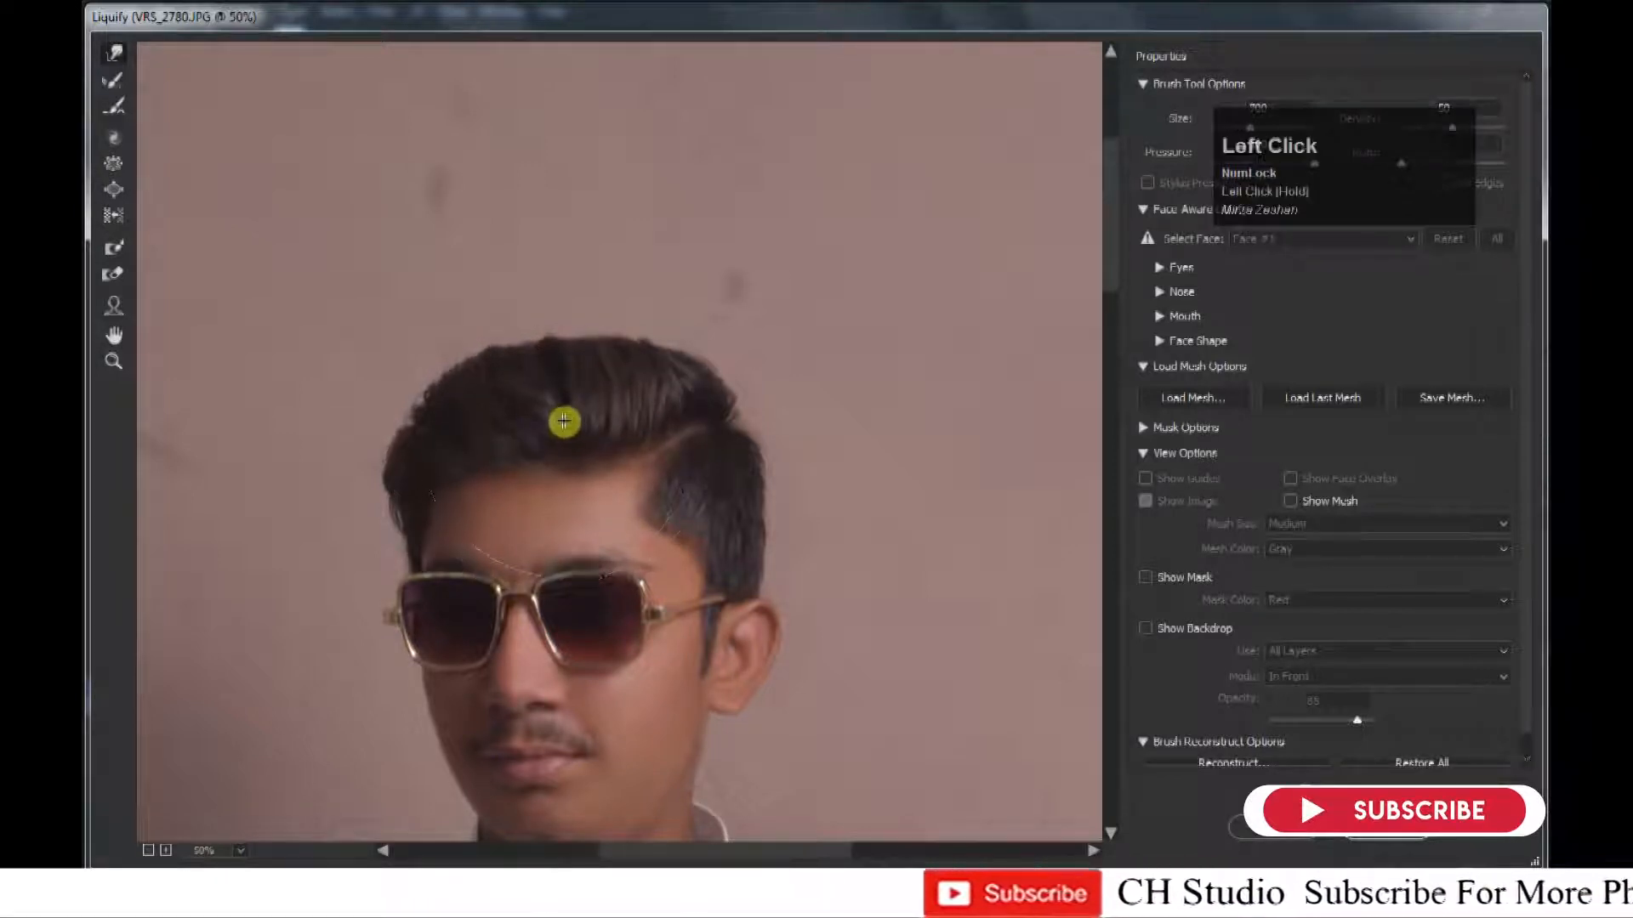
Push the top of the hair slightly upward with a smaller Forward Warp brush.
{"action": "key", "text": "bracketleft"}
{"action": "key", "text": "bracketleft"}
{"action": "key", "text": "bracketleft"}
{"action": "left_click_drag", "start_coordinate": [559, 326], "coordinate": [563, 292]}
Reshape the outline of the hair on the ear side, adjusting the warp brush size between strokes.
{"action": "key", "text": "bracketright"}
{"action": "key", "text": "bracketright"}
{"action": "key", "text": "bracketright"}
{"action": "key", "text": "bracketright"}
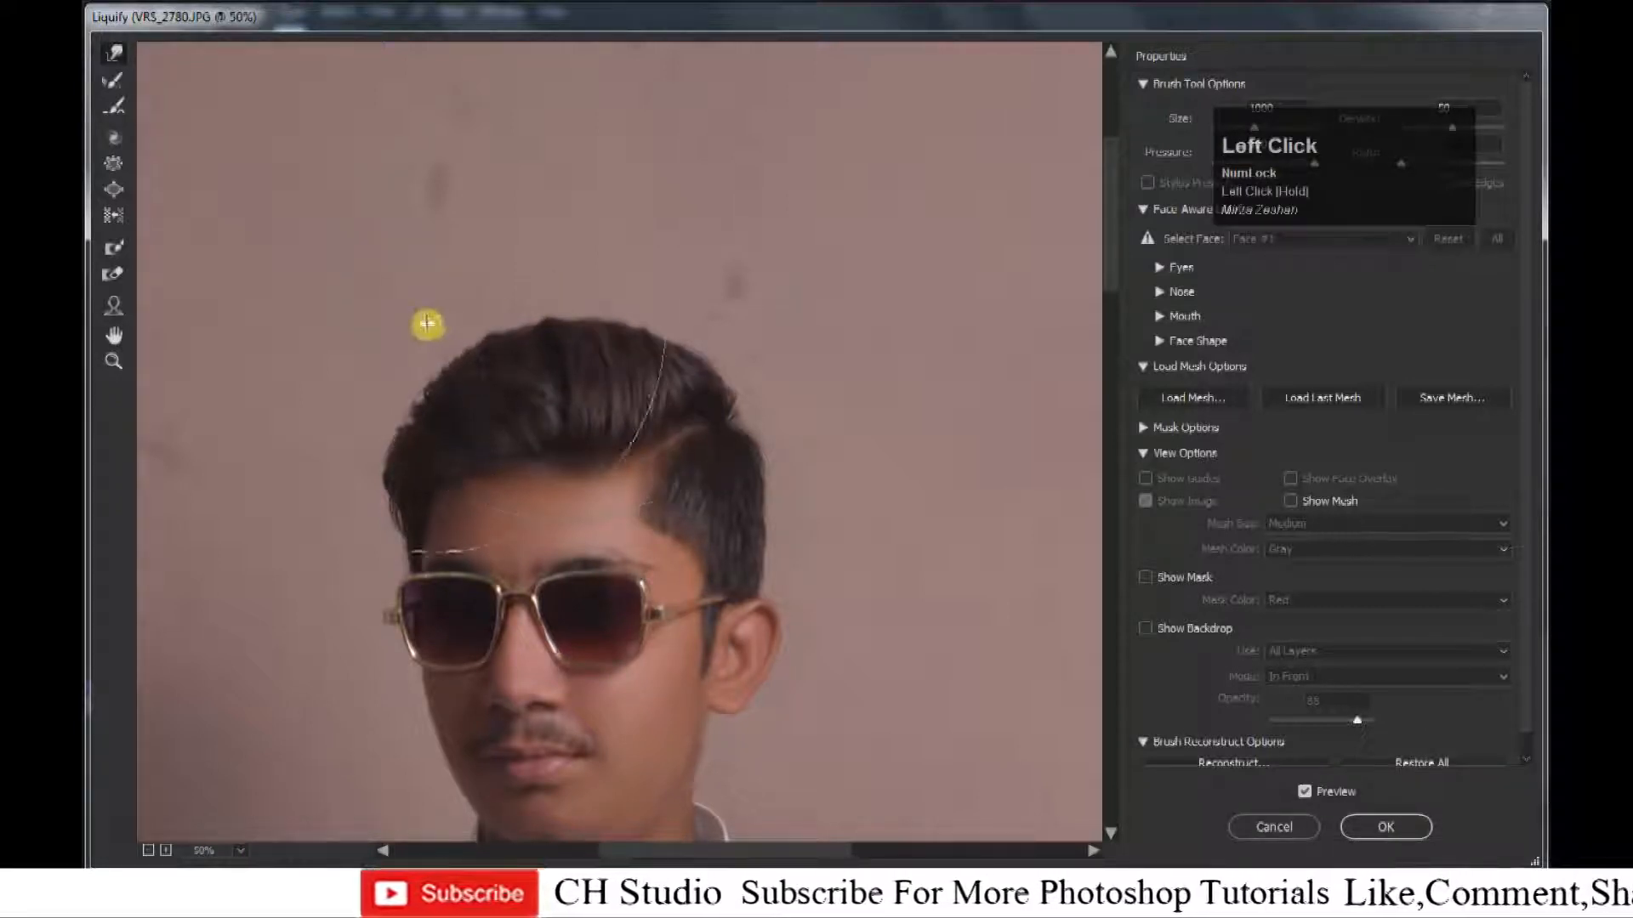
{"action": "key", "text": "bracketleft"}
{"action": "key", "text": "bracketleft"}
{"action": "key", "text": "bracketleft"}
{"action": "key", "text": "bracketleft"}
{"action": "key", "text": "bracketleft"}
{"action": "key", "text": "bracketleft"}
{"action": "left_click_drag", "start_coordinate": [824, 545], "coordinate": [805, 546]}
{"action": "key", "text": "bracketright"}
{"action": "key", "text": "bracketright"}
{"action": "key", "text": "bracketright"}
{"action": "key", "text": "bracketright"}
{"action": "left_click_drag", "start_coordinate": [763, 400], "coordinate": [777, 397]}
Raise the crown of the hair further with a larger Forward Warp brush.
{"action": "key", "text": "bracketright"}
{"action": "key", "text": "bracketright"}
{"action": "key", "text": "bracketright"}
{"action": "left_click_drag", "start_coordinate": [563, 295], "coordinate": [545, 267]}
Widen the hair on the side away from the ear and lift its upper edge above the parting.
{"action": "key", "text": "bracketleft"}
{"action": "key", "text": "bracketleft"}
{"action": "key", "text": "bracketleft"}
{"action": "key", "text": "bracketleft"}
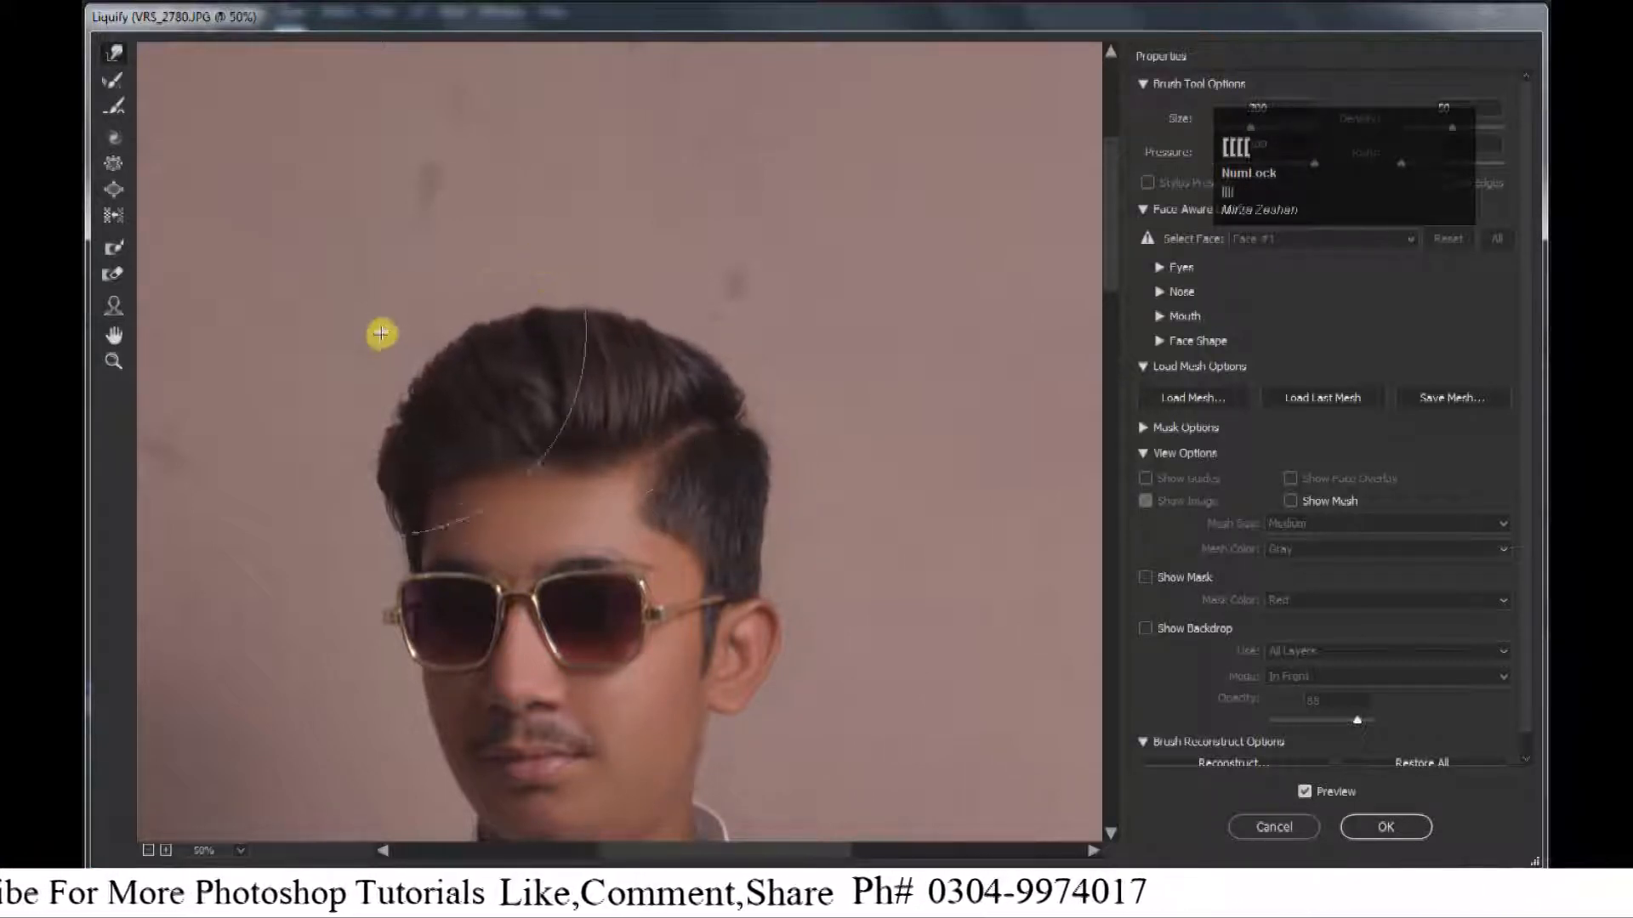
{"action": "left_click_drag", "start_coordinate": [372, 361], "coordinate": [354, 373]}
{"action": "key", "text": "bracketright"}
{"action": "key", "text": "bracketright"}
{"action": "left_click_drag", "start_coordinate": [625, 286], "coordinate": [649, 273]}
{"action": "key", "text": "bracketleft"}
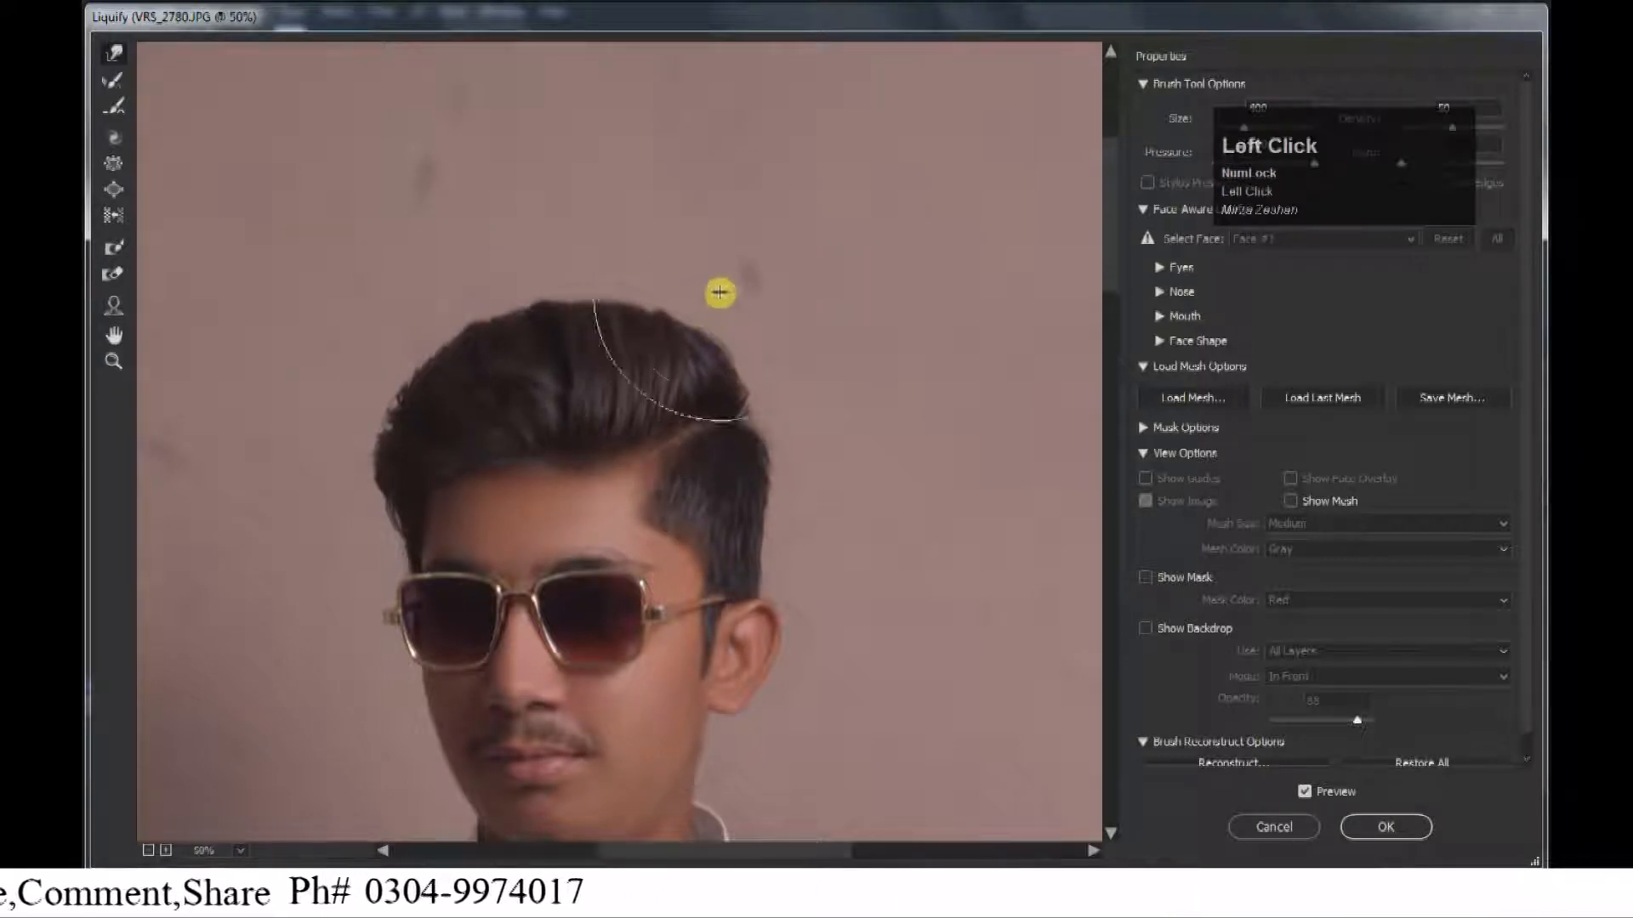
Refine the hair edge just above the ear with a small warp brush and apply the Liquify changes.
{"action": "key", "text": "ctrl+minus"}
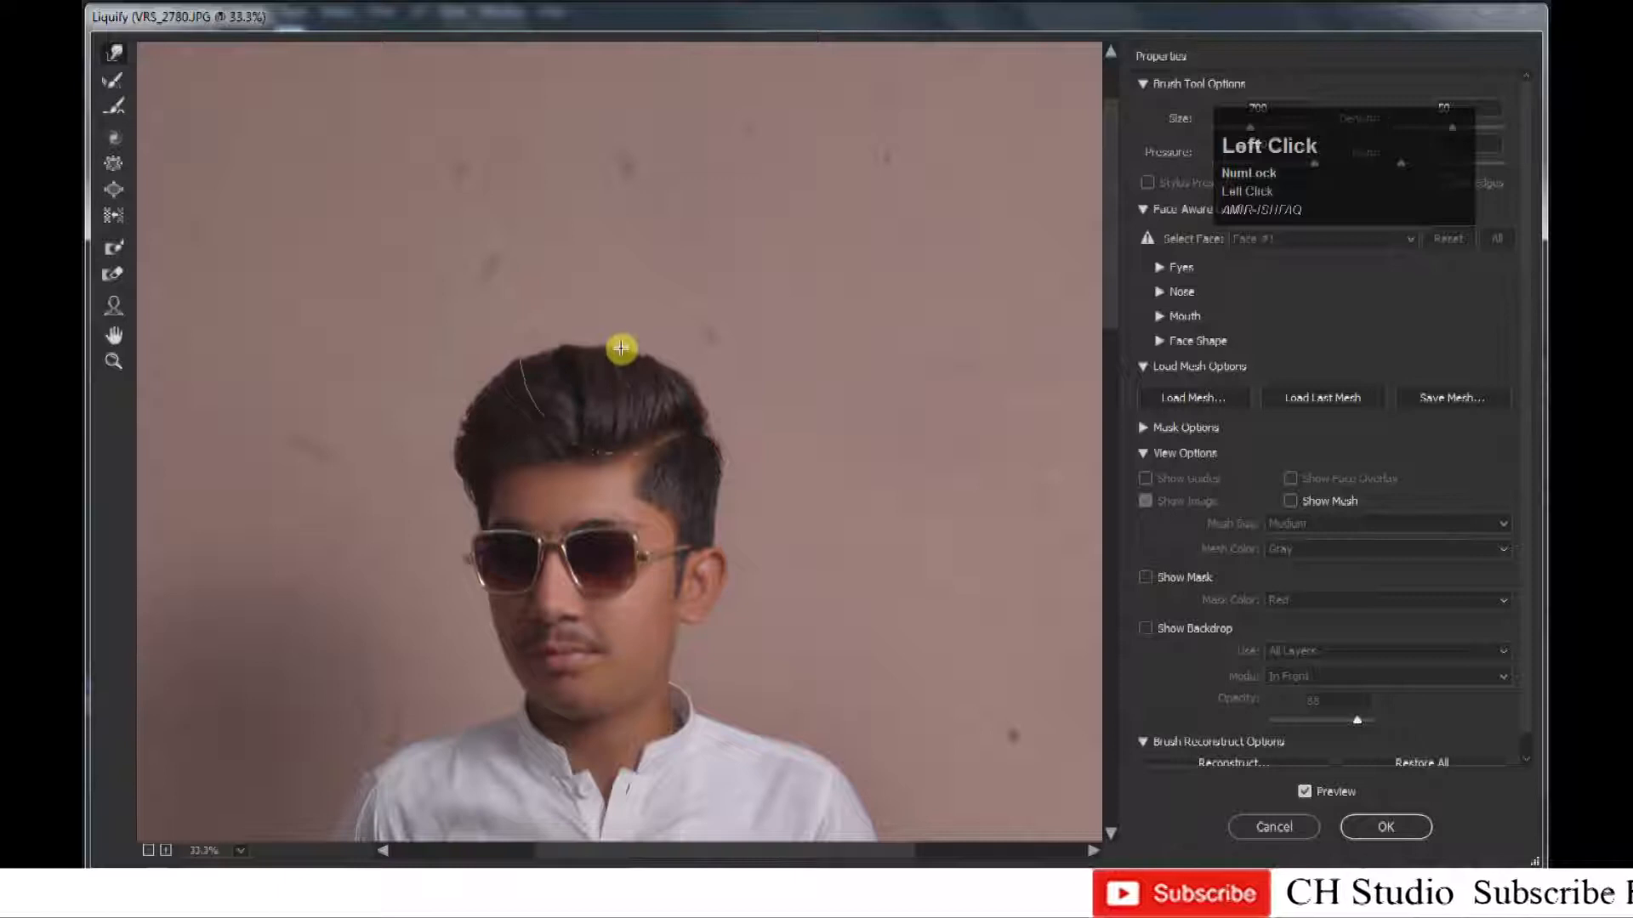
{"action": "key", "text": "ctrl+minus"}
{"action": "key", "text": "bracketright"}
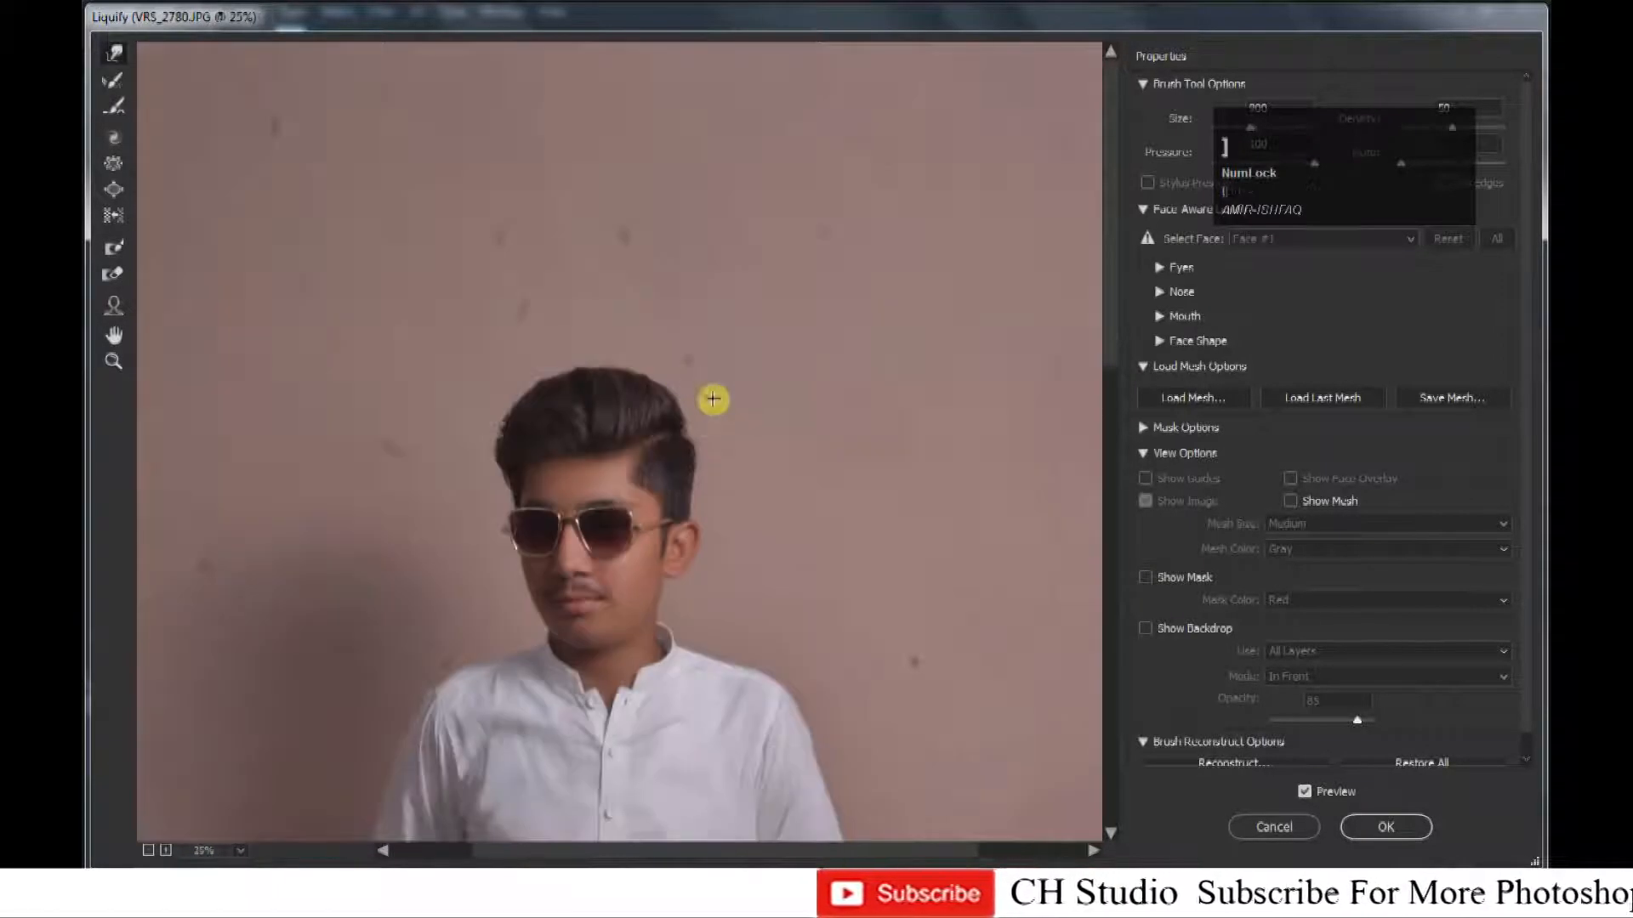
{"action": "key", "text": "bracketleft"}
{"action": "key", "text": "bracketleft"}
{"action": "key", "text": "bracketleft"}
{"action": "key", "text": "bracketleft"}
{"action": "key", "text": "bracketleft"}
{"action": "key", "text": "bracketleft"}
{"action": "key", "text": "bracketleft"}
{"action": "key", "text": "bracketleft"}
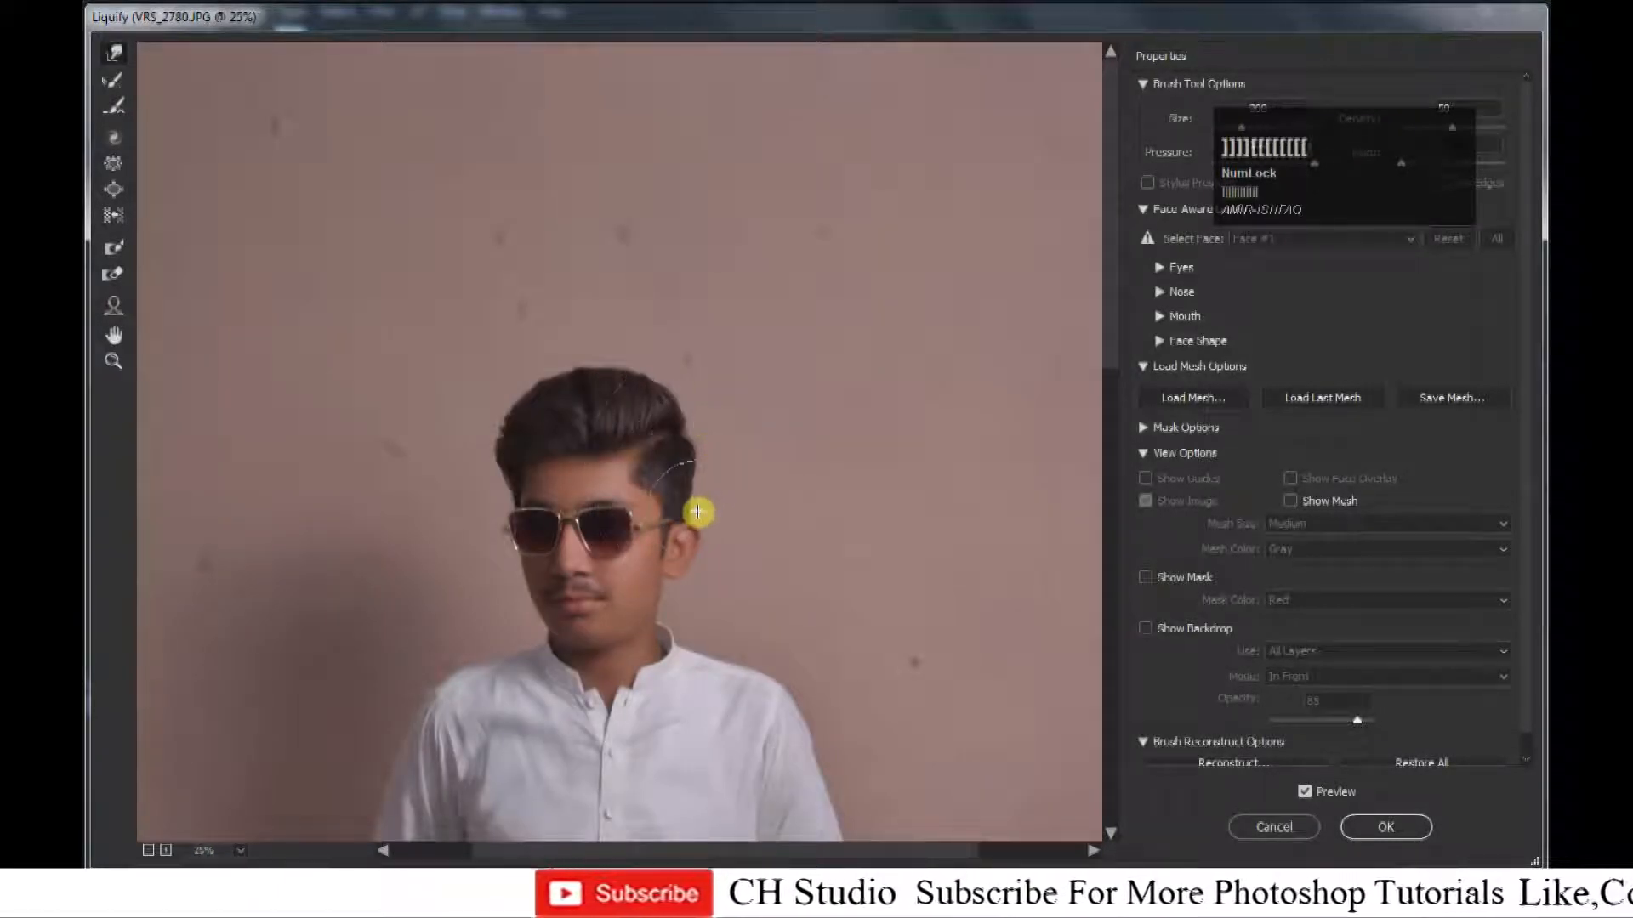
{"action": "left_click", "coordinate": [701, 519]}
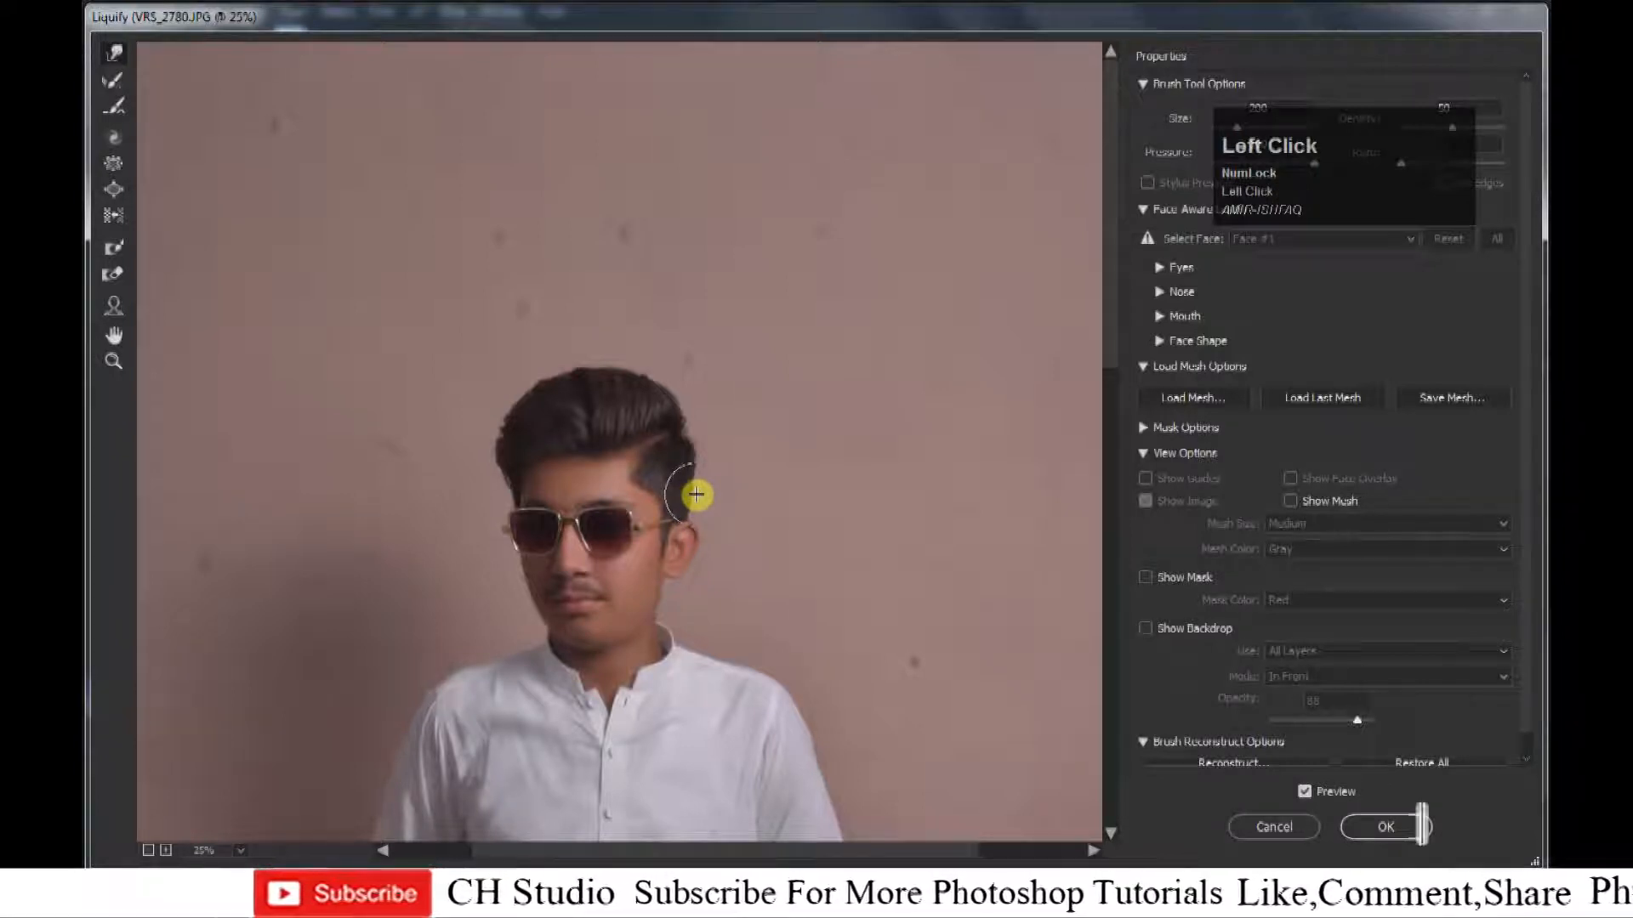
{"action": "key", "text": "Return"}
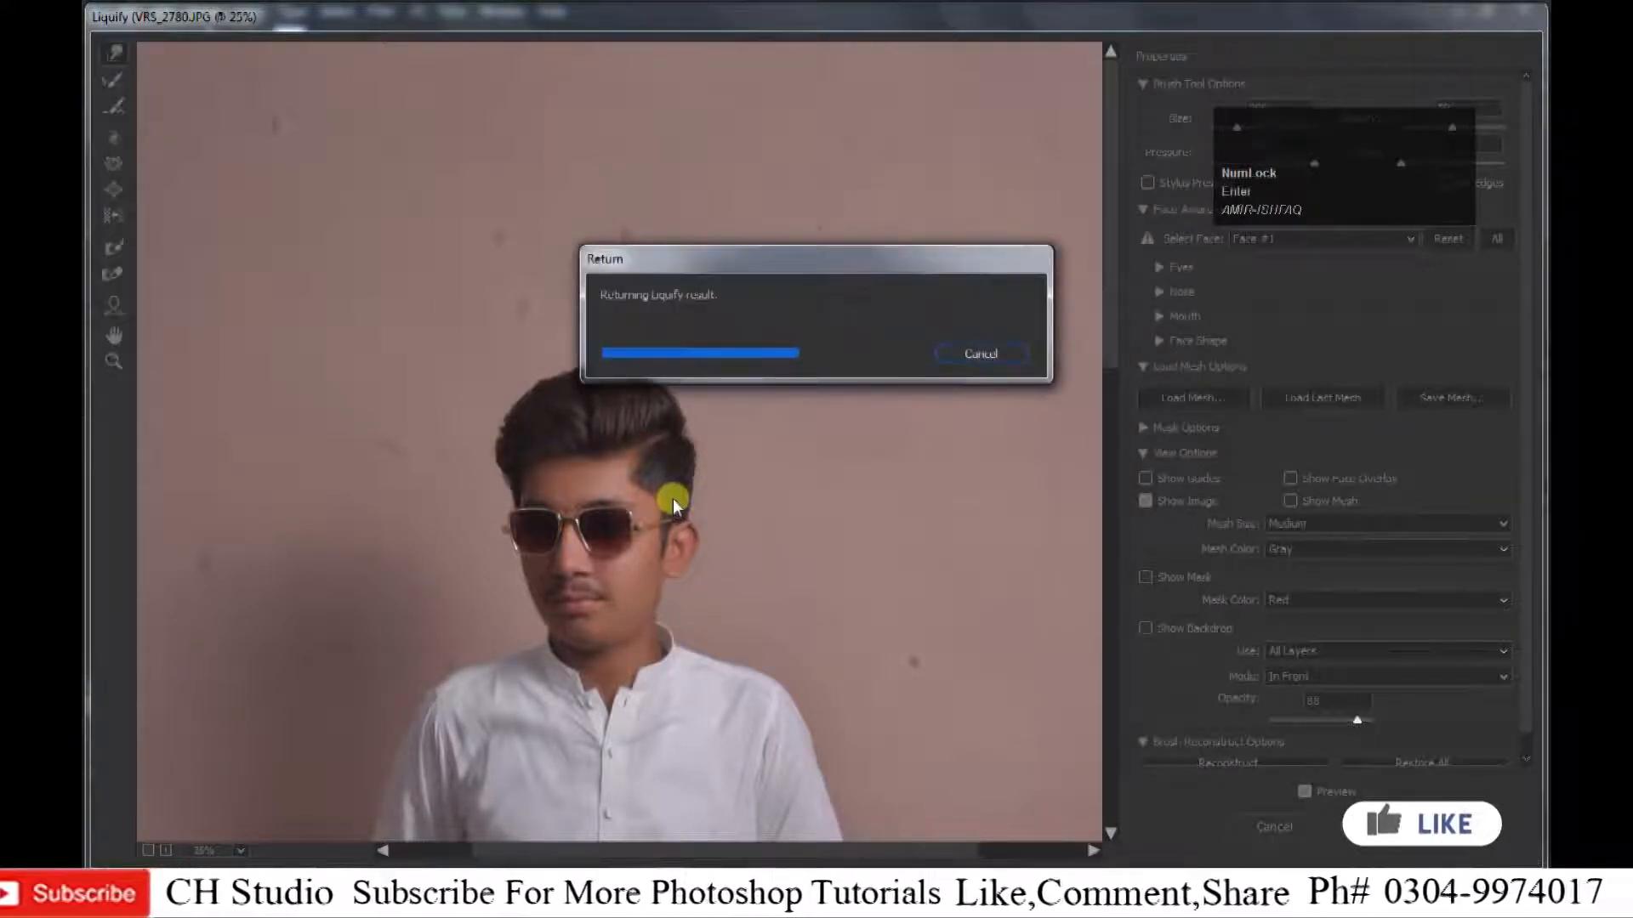
Check the liquified layer against the one below, merge both layers into one and duplicate the result.
{"action": "left_click", "coordinate": [1180, 627]}
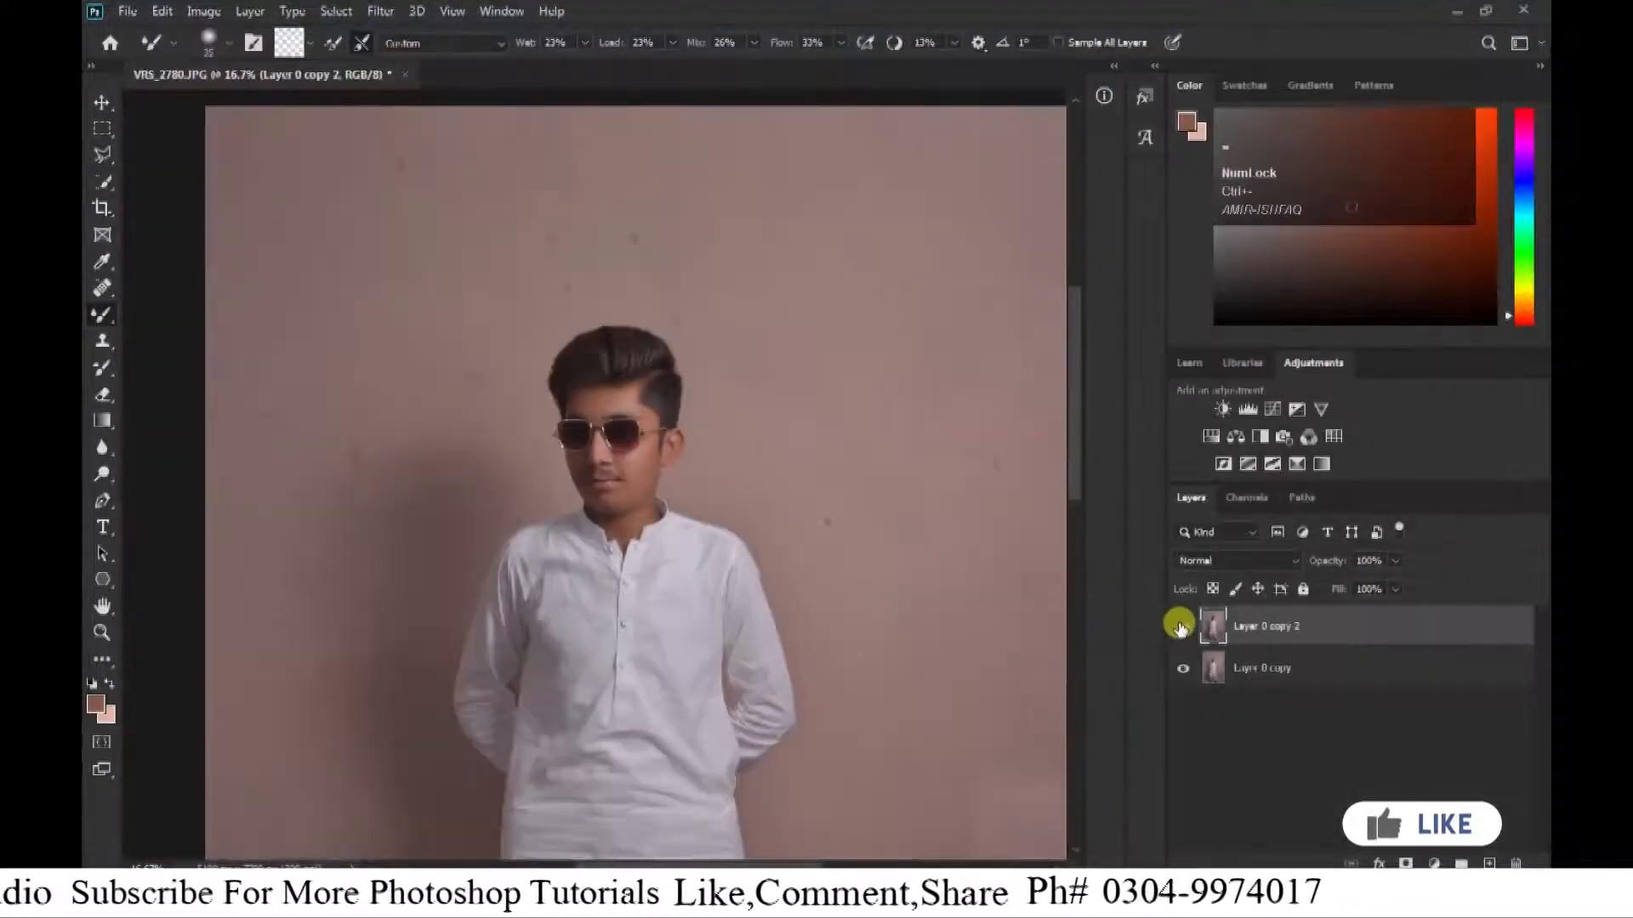
{"action": "key", "text": "ctrl+minus"}
{"action": "key", "text": "ctrl+minus"}
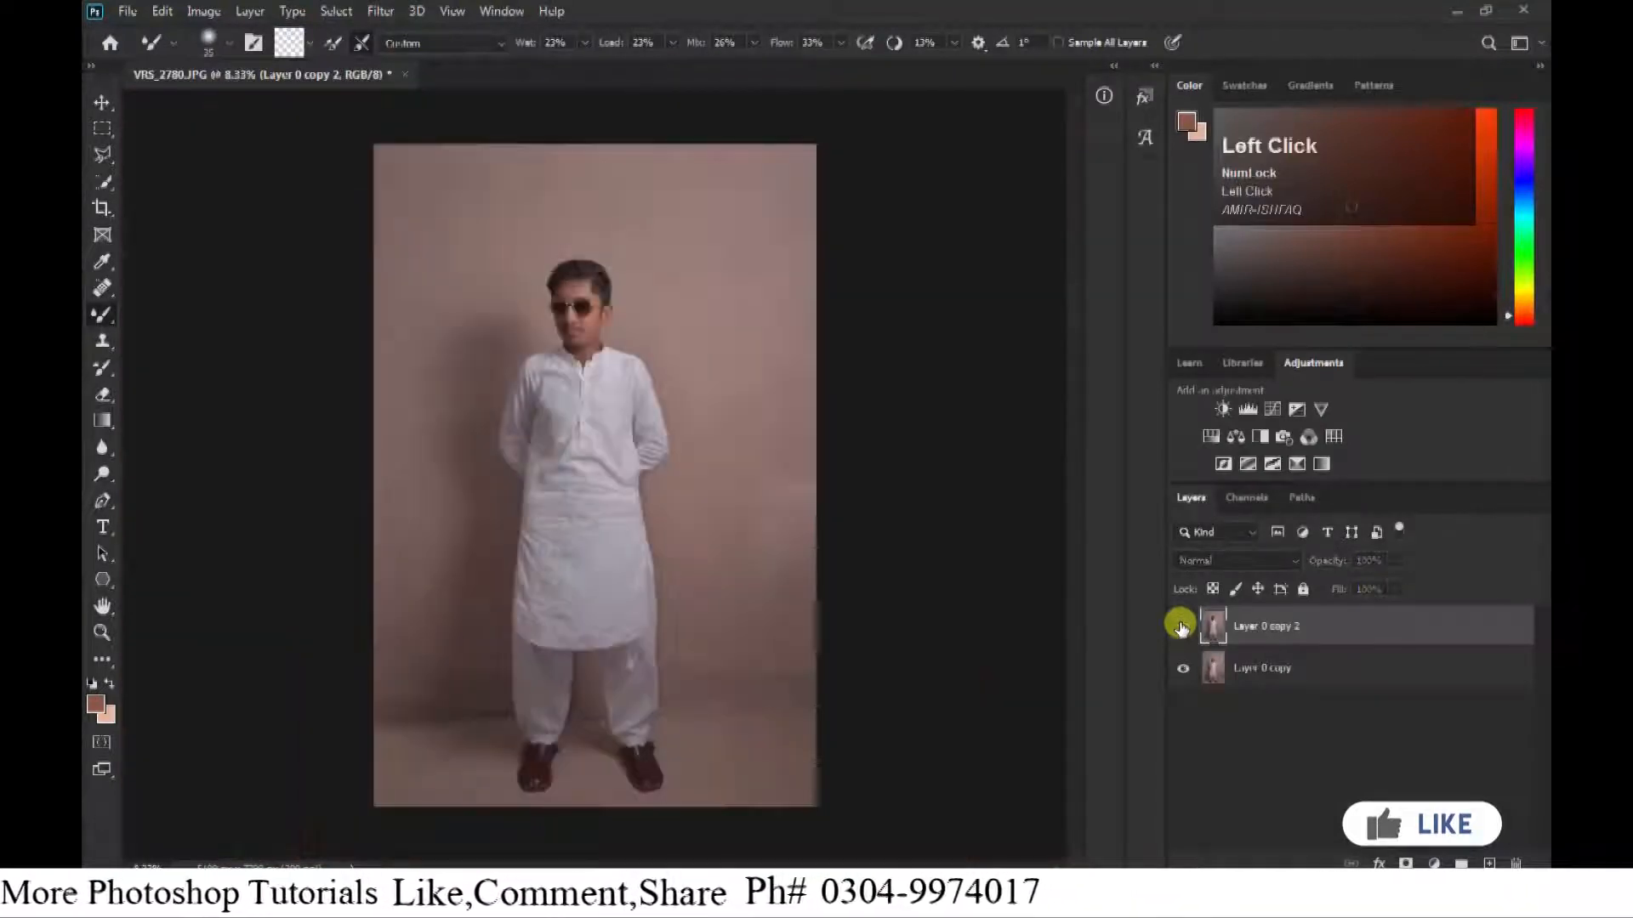
{"action": "left_click", "coordinate": [1261, 674], "text": "ctrl"}
{"action": "key", "text": "ctrl+e"}
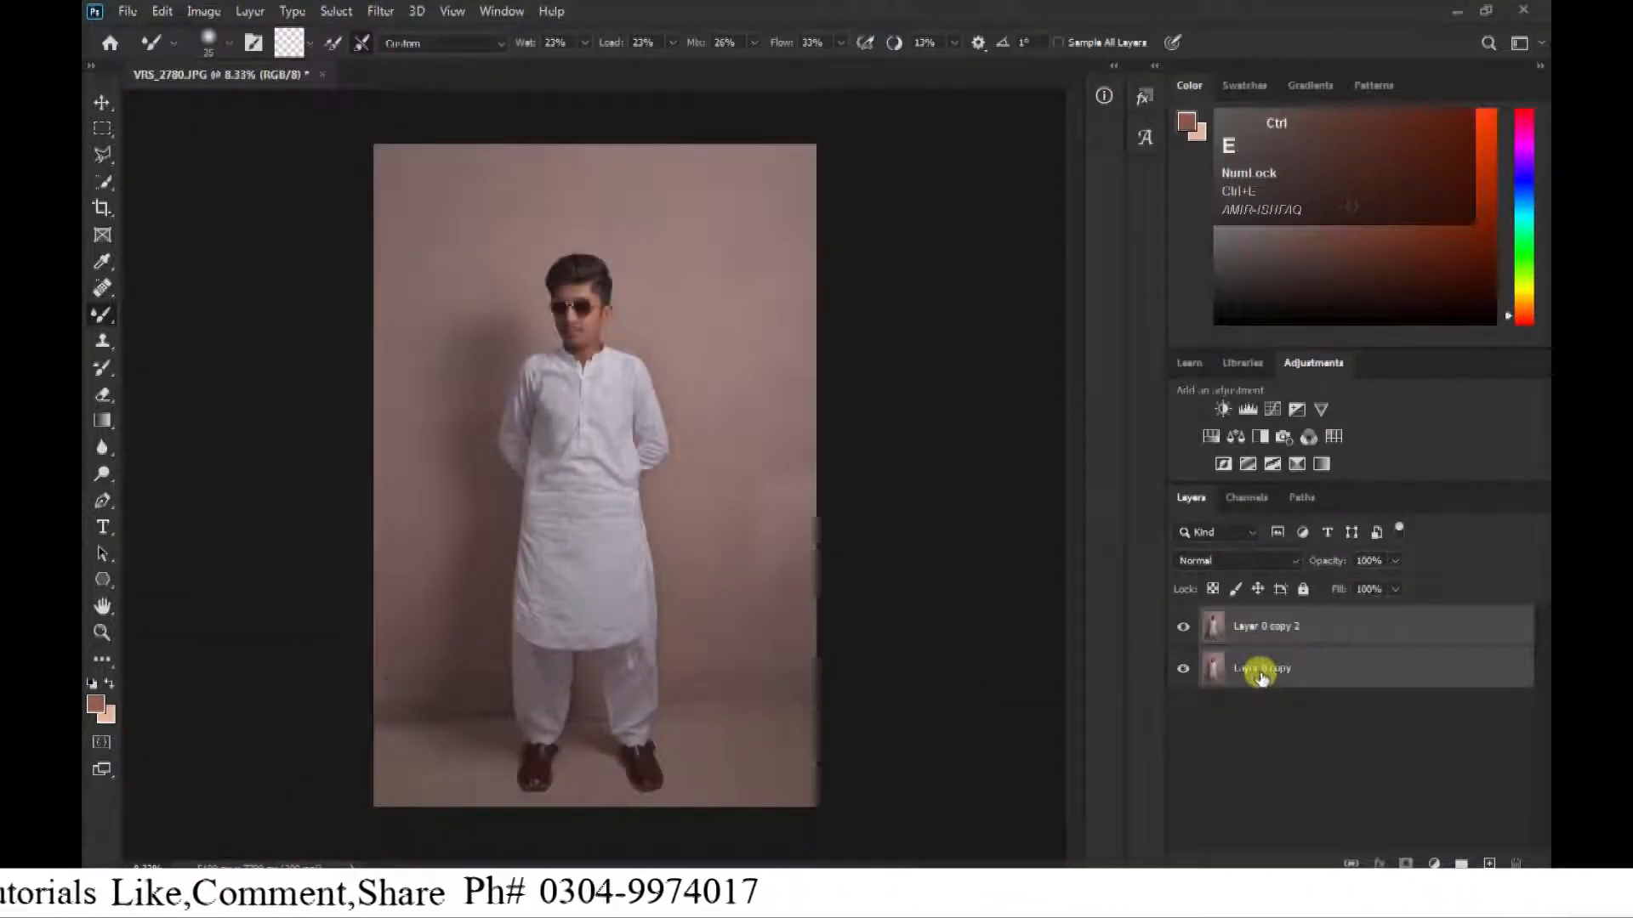
{"action": "left_click_drag", "start_coordinate": [1268, 631], "coordinate": [1484, 866]}
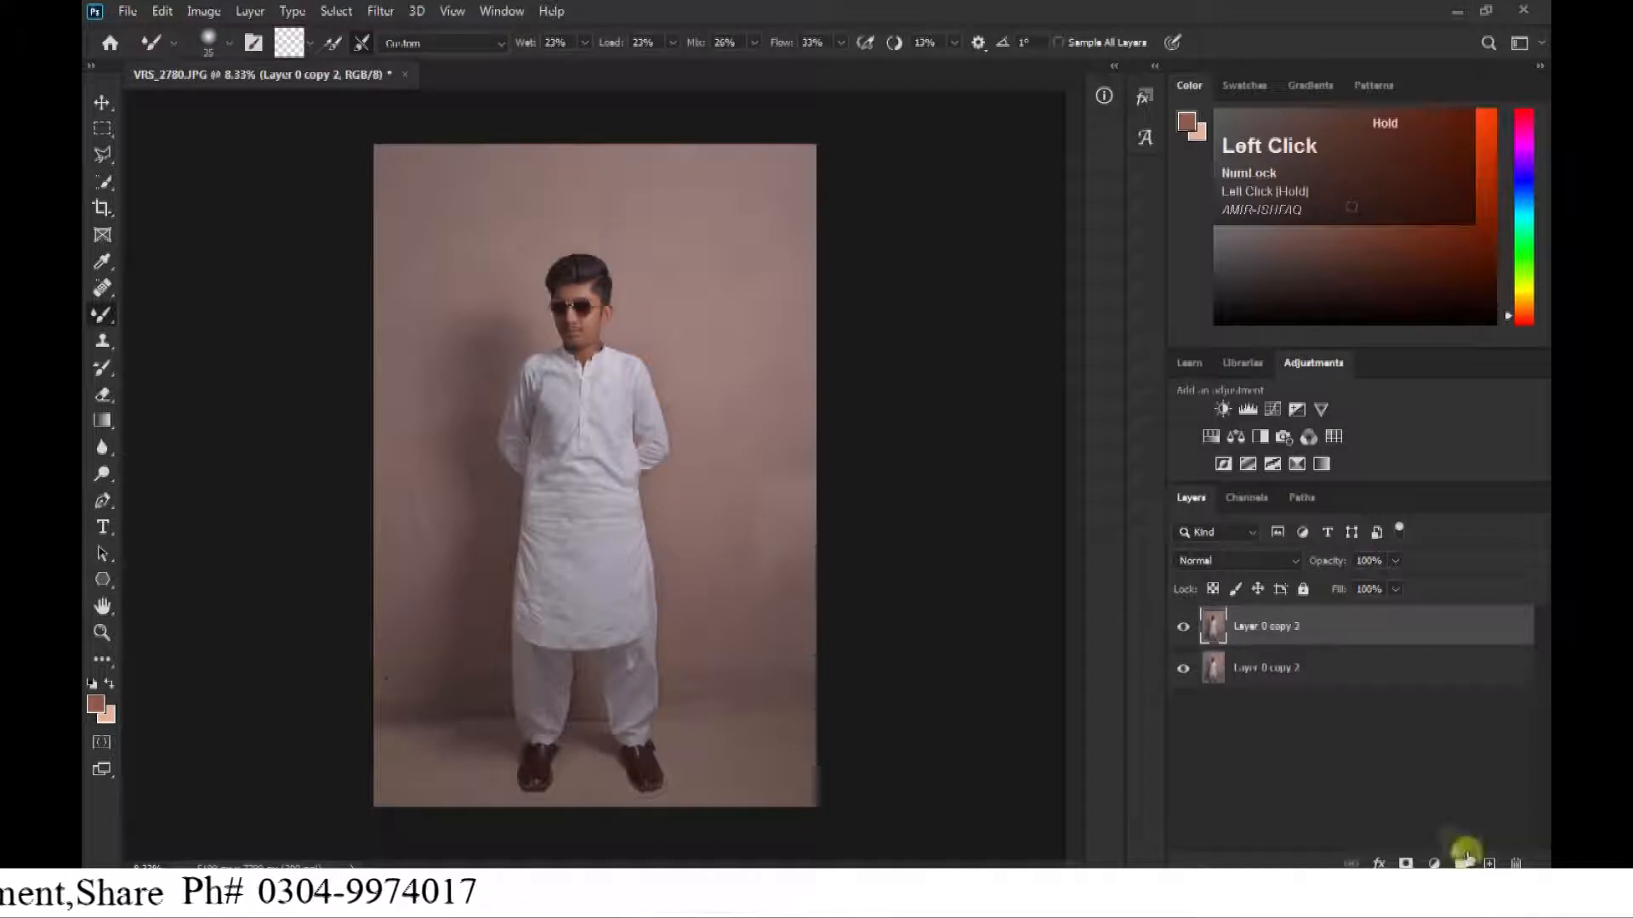
Start a Camera Raw Filter adjustment with Highlights +53, Shadows +45, Whites +26 and Clarity +5.
{"action": "left_click", "coordinate": [374, 11]}
{"action": "left_click", "coordinate": [396, 136]}
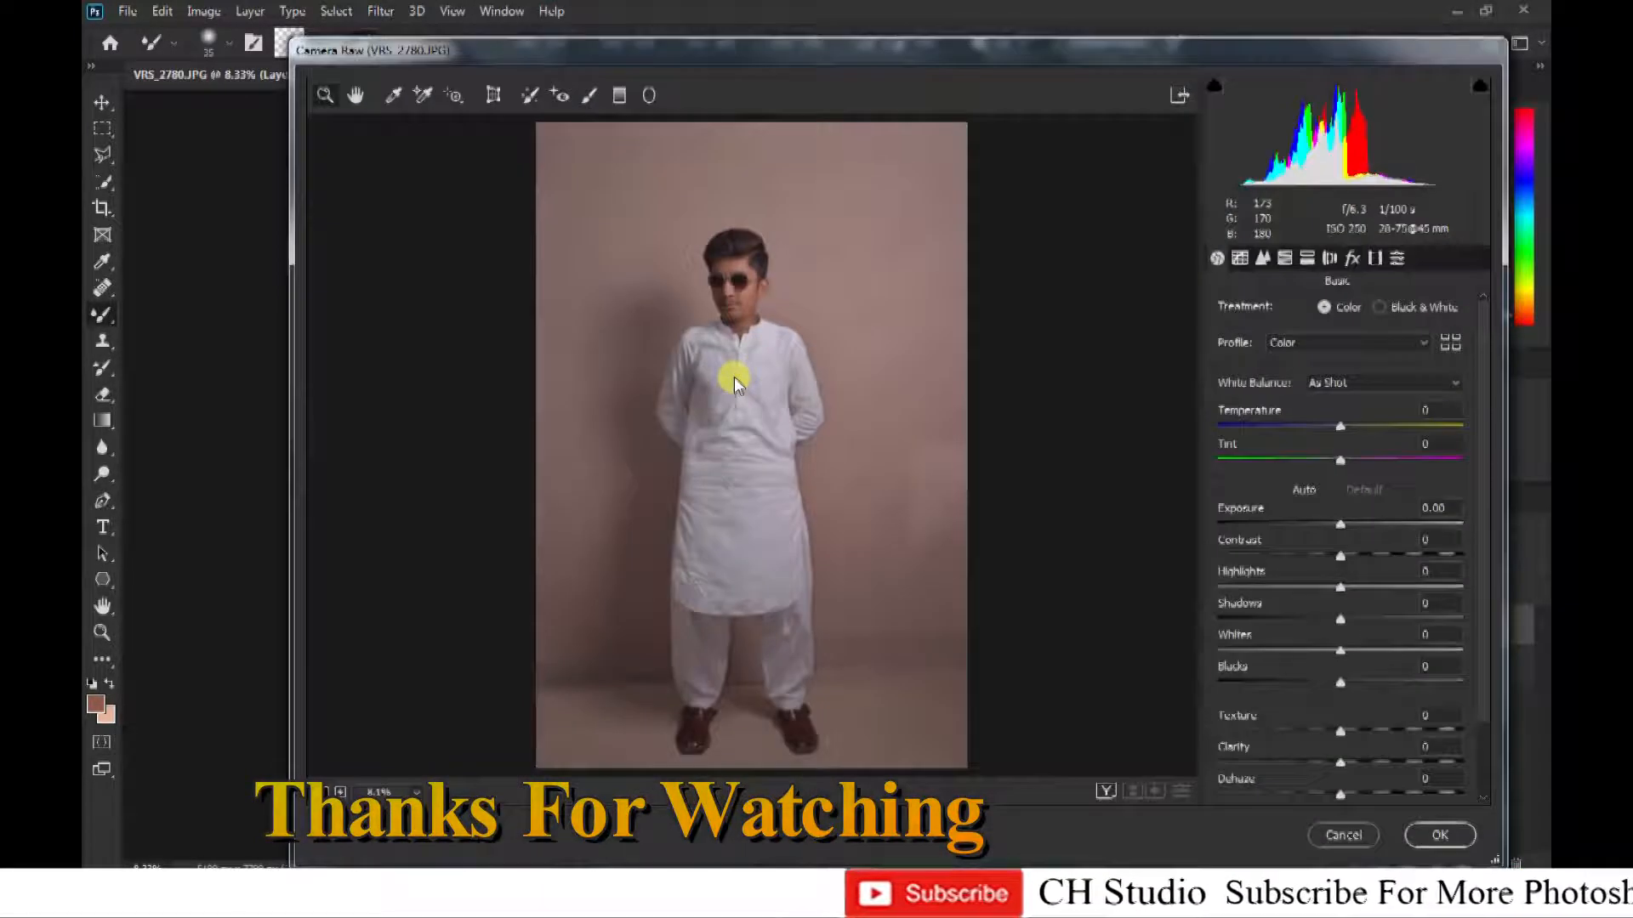
{"action": "left_click", "coordinate": [734, 376]}
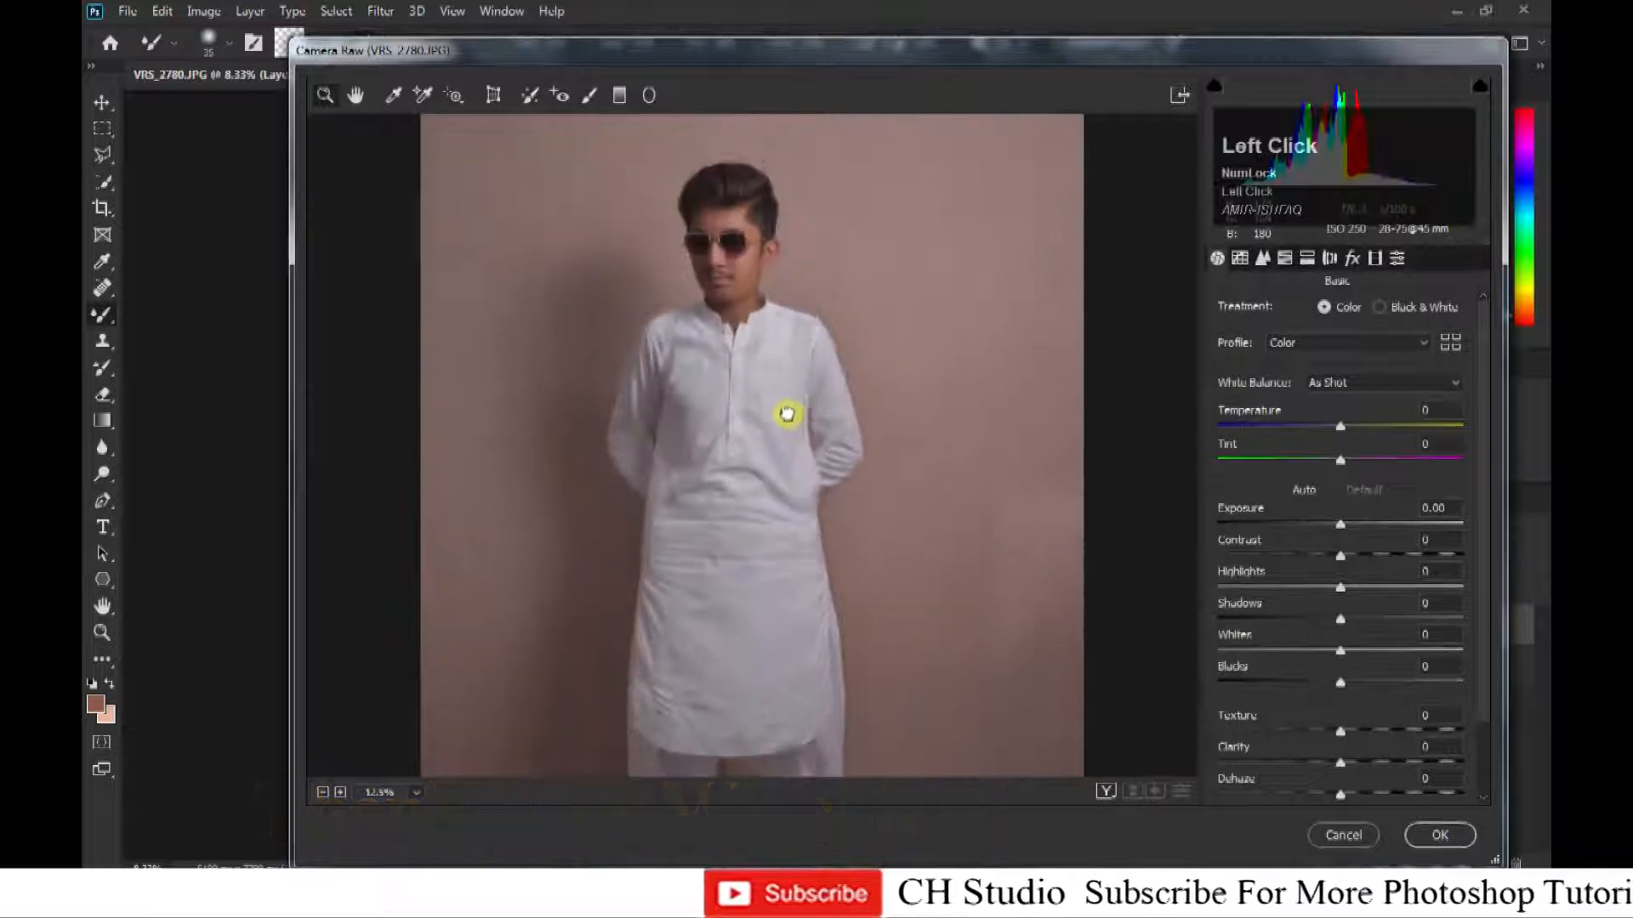
{"action": "left_click_drag", "start_coordinate": [787, 413], "coordinate": [789, 430]}
{"action": "left_click", "coordinate": [750, 389]}
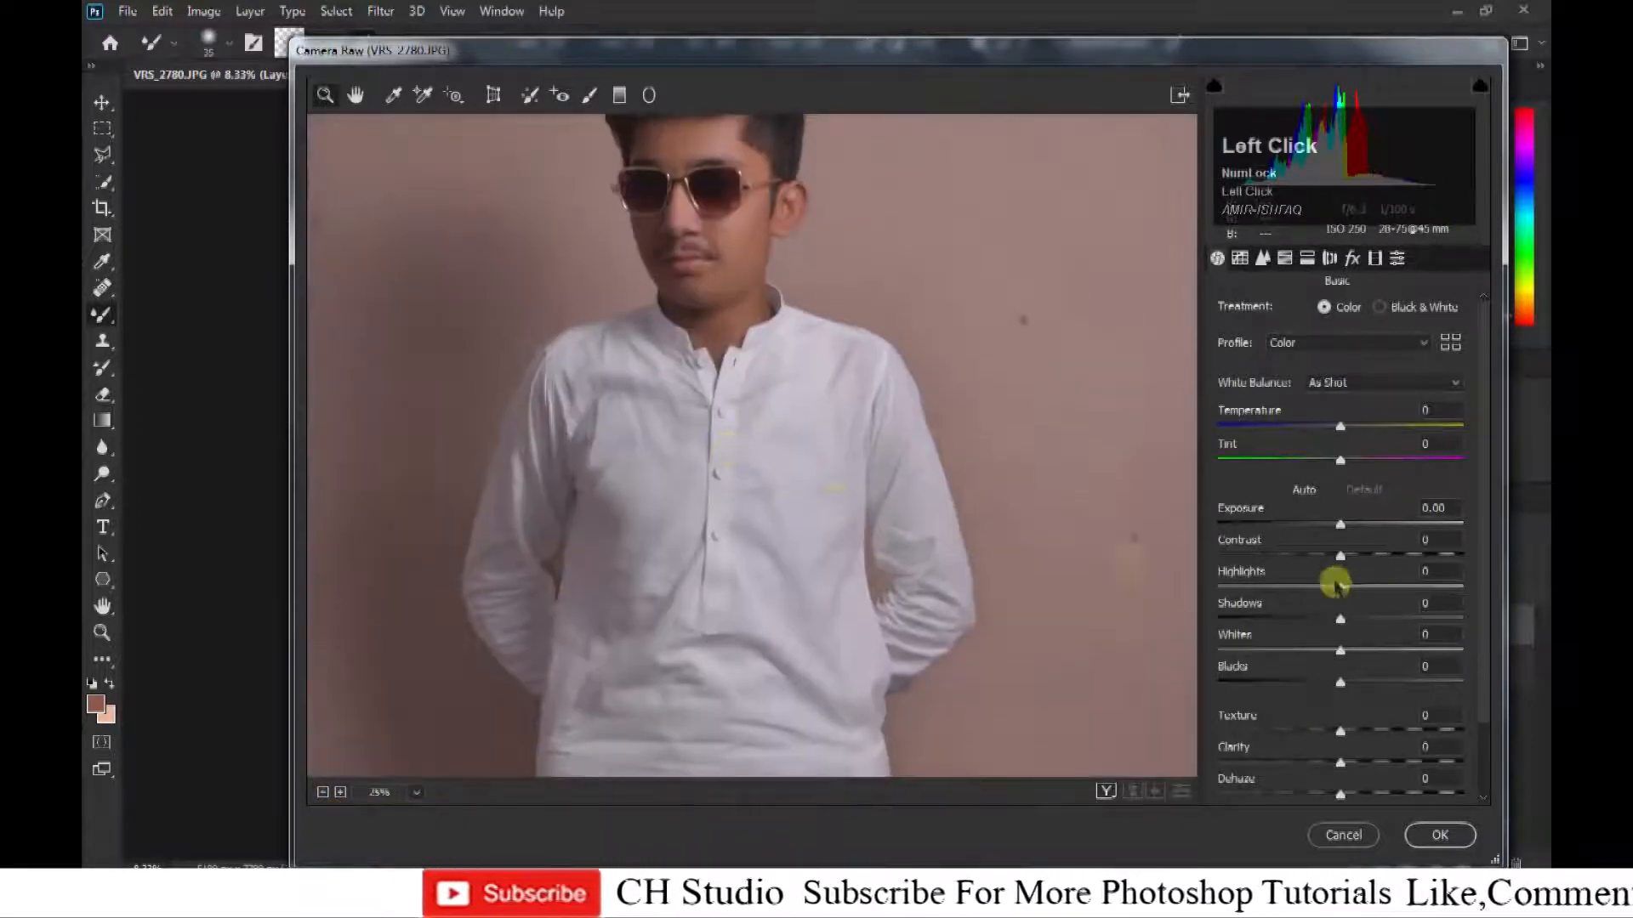
{"action": "left_click_drag", "start_coordinate": [1368, 585], "coordinate": [1381, 660]}
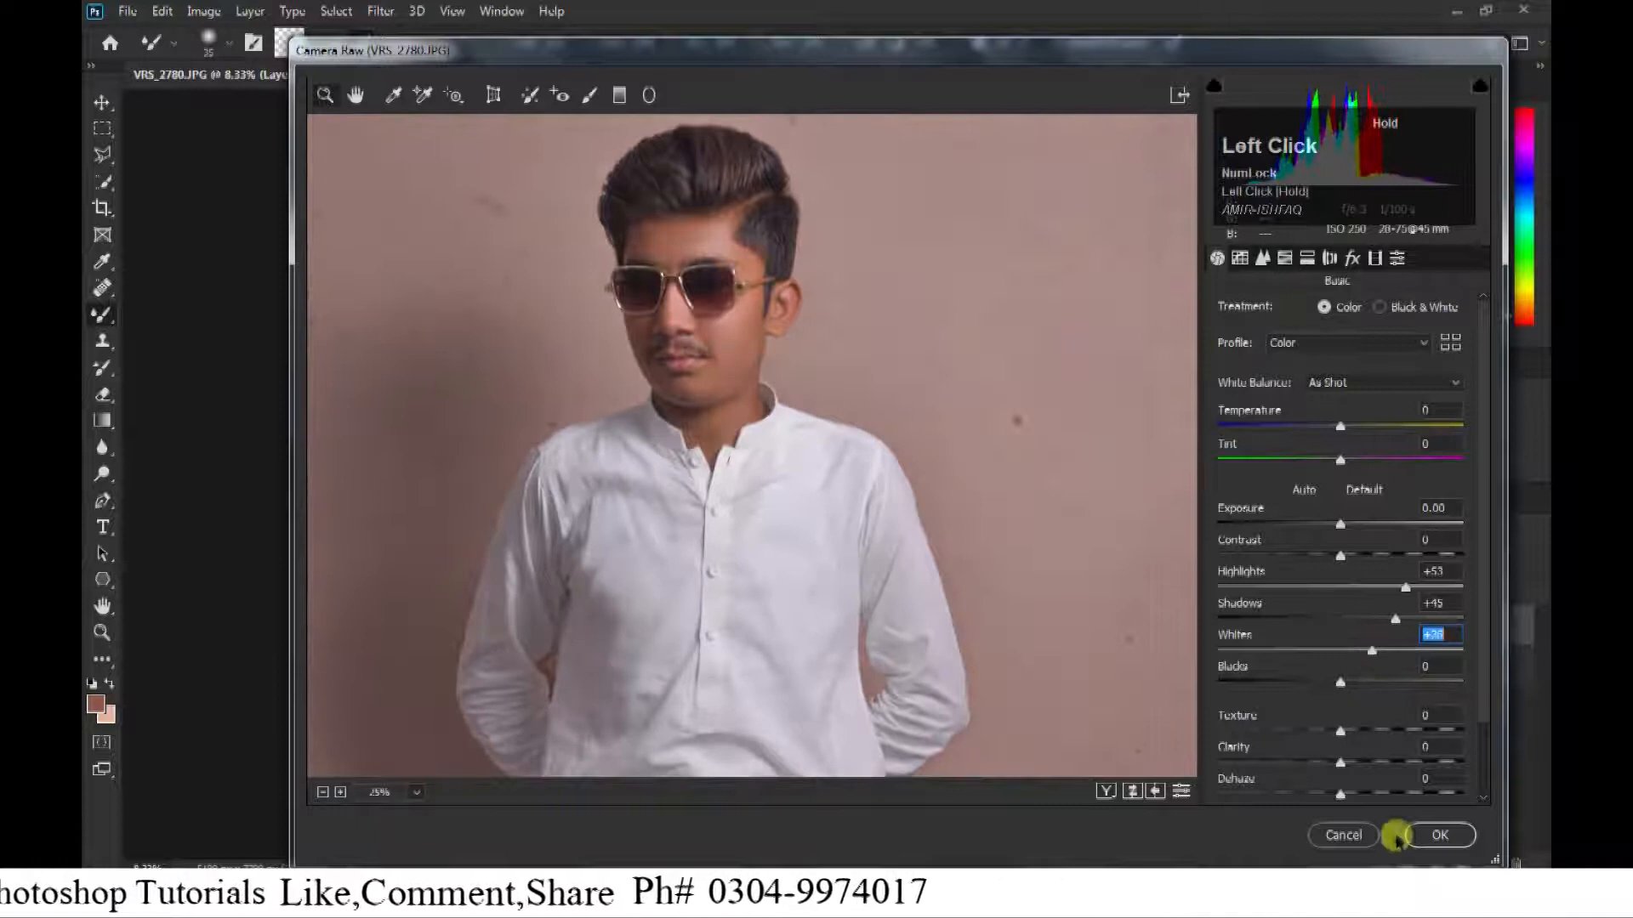
{"action": "left_click_drag", "start_coordinate": [1347, 772], "coordinate": [1357, 766]}
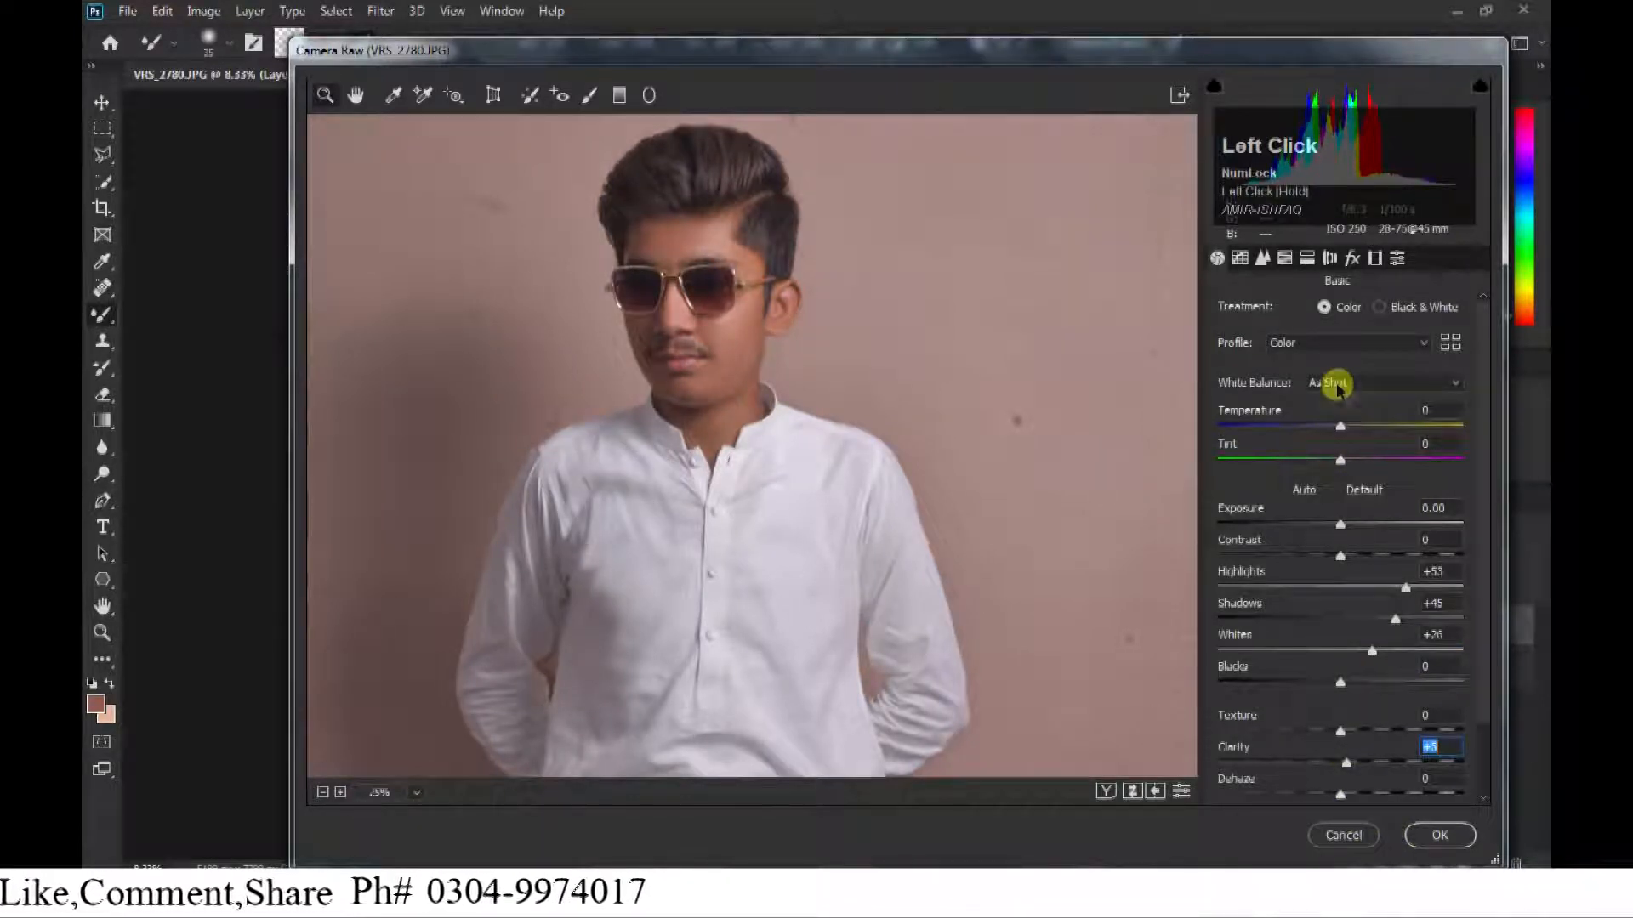
Set the Reds saturation to +30 and the tone curve Highlights to +16, and apply the Camera Raw adjustments.
{"action": "left_click", "coordinate": [1264, 256]}
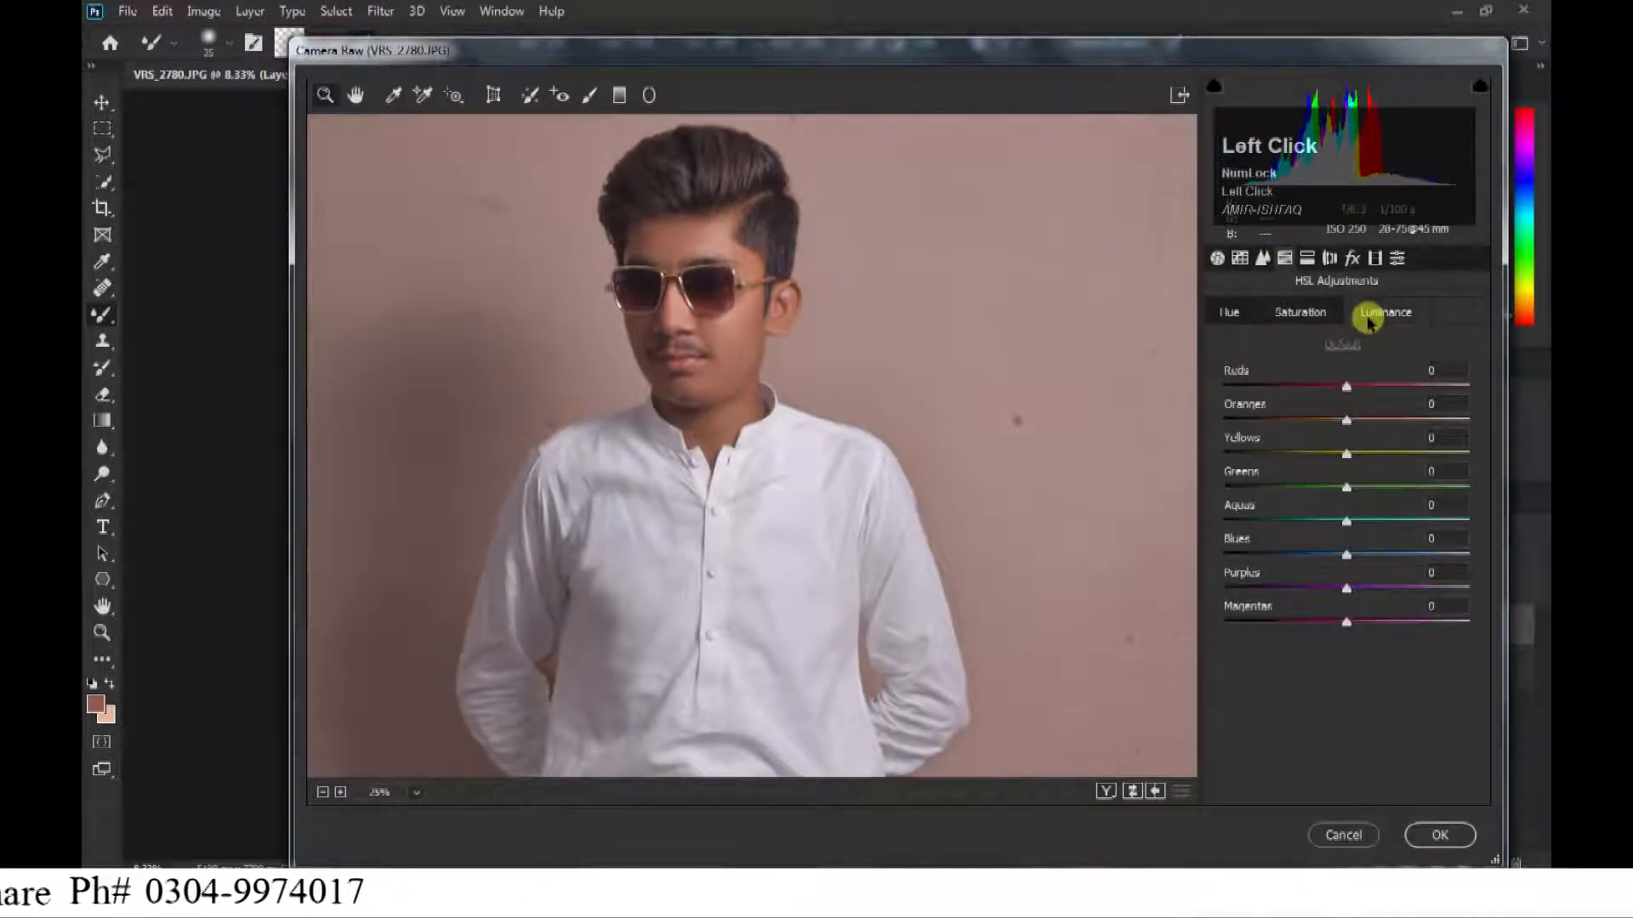
{"action": "left_click_drag", "start_coordinate": [1376, 420], "coordinate": [1399, 425]}
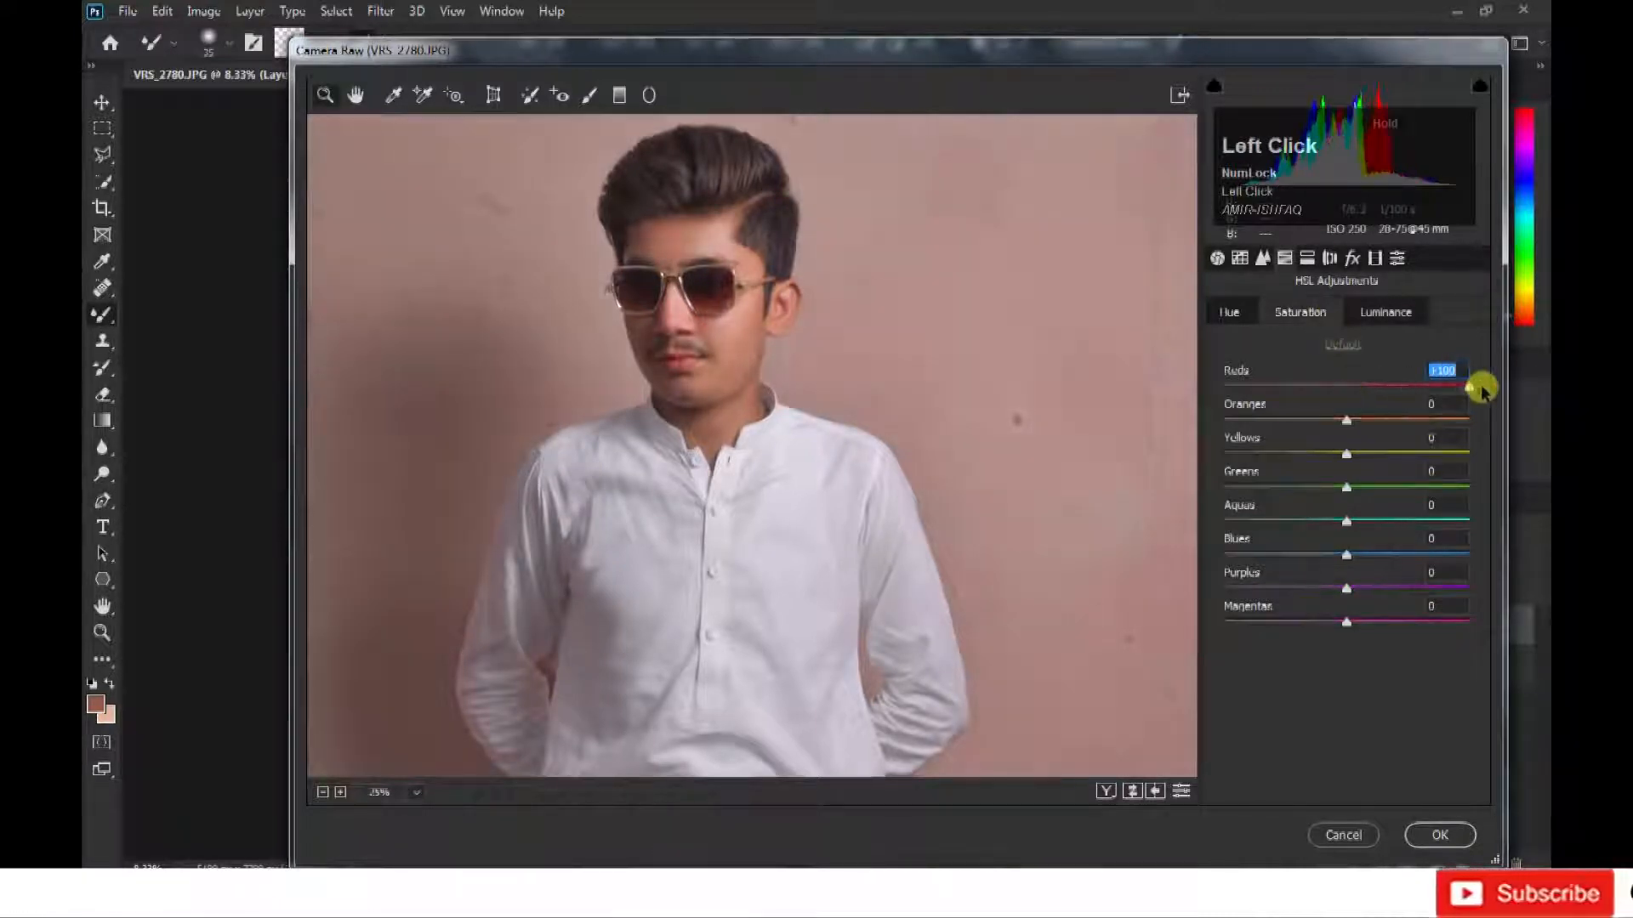
{"action": "key", "text": "ctrl+minus"}
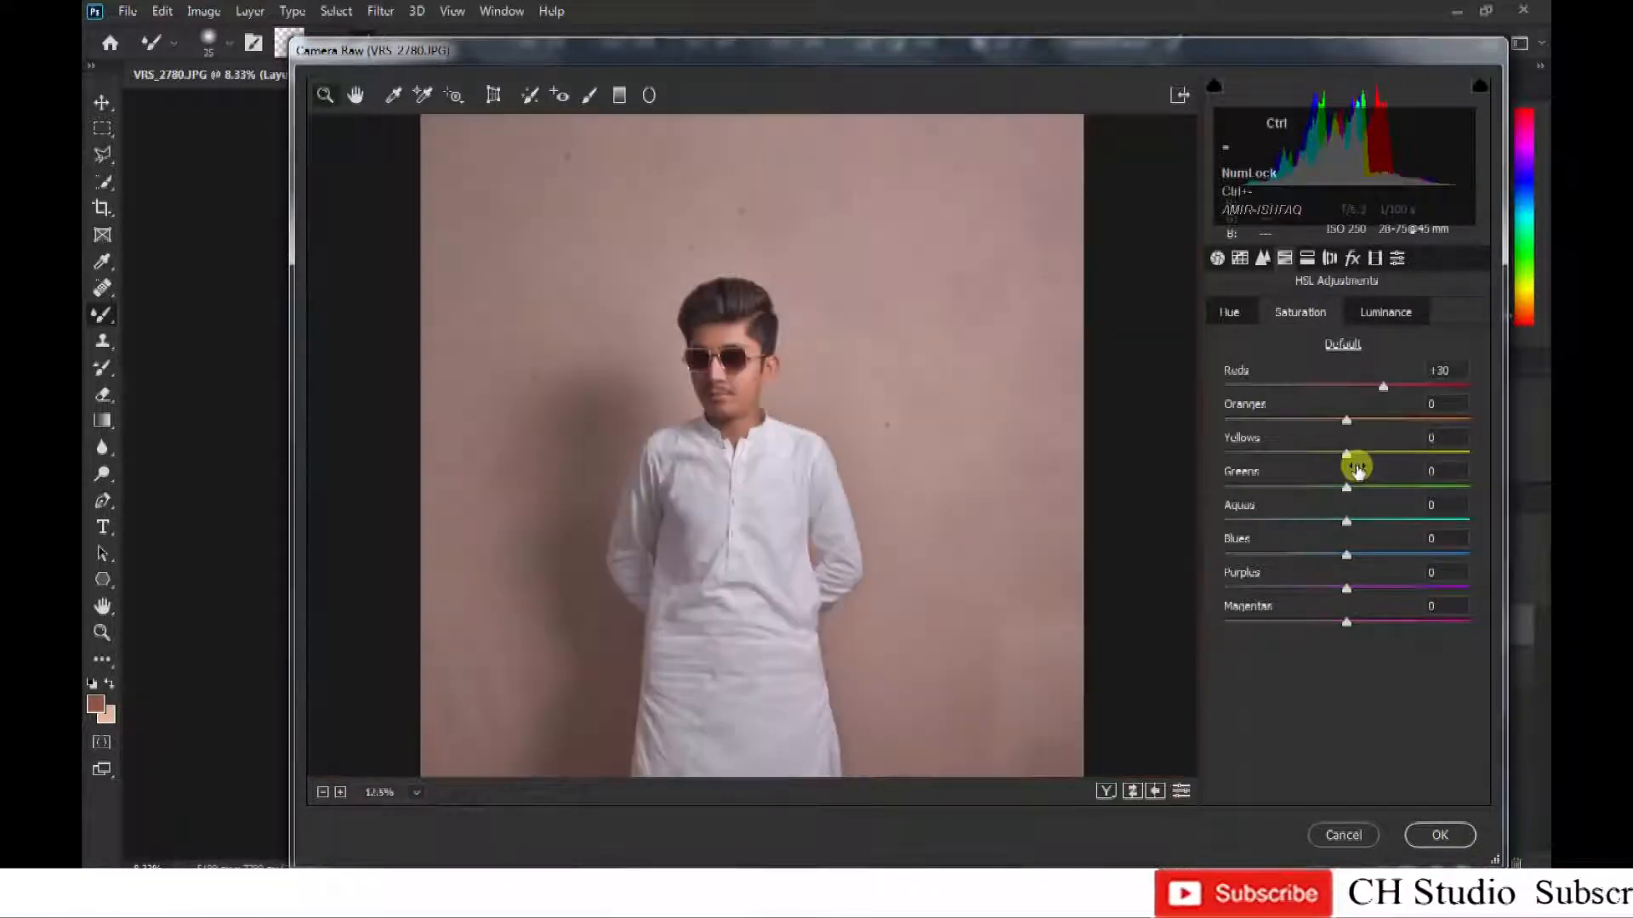
{"action": "left_click", "coordinate": [1240, 258]}
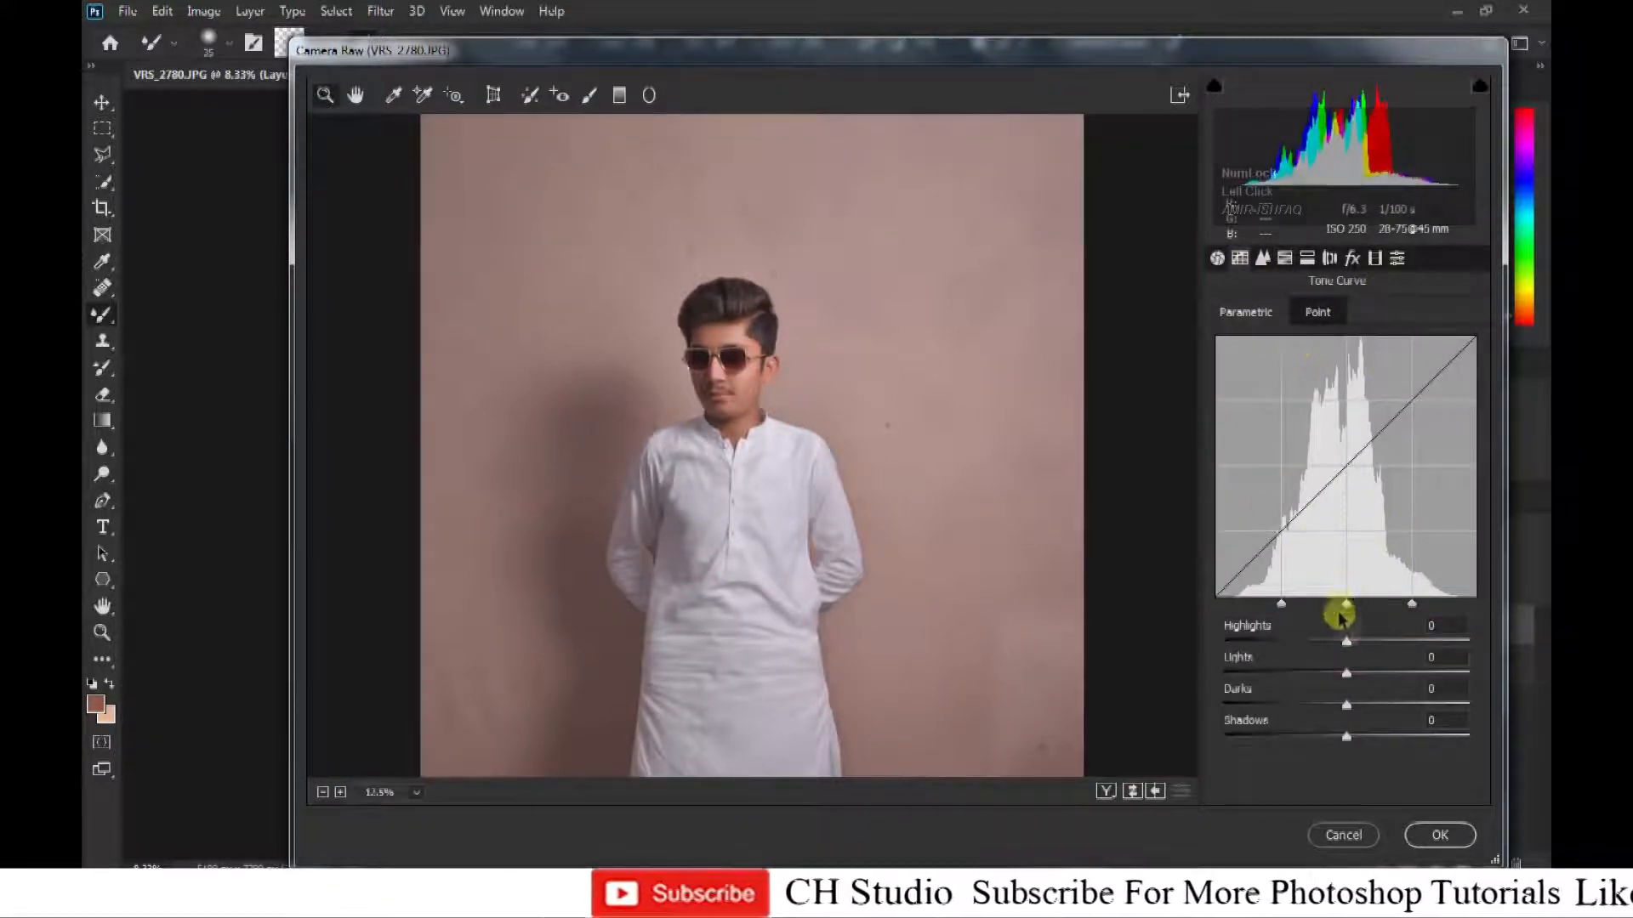
{"action": "left_click_drag", "start_coordinate": [1357, 648], "coordinate": [1363, 649]}
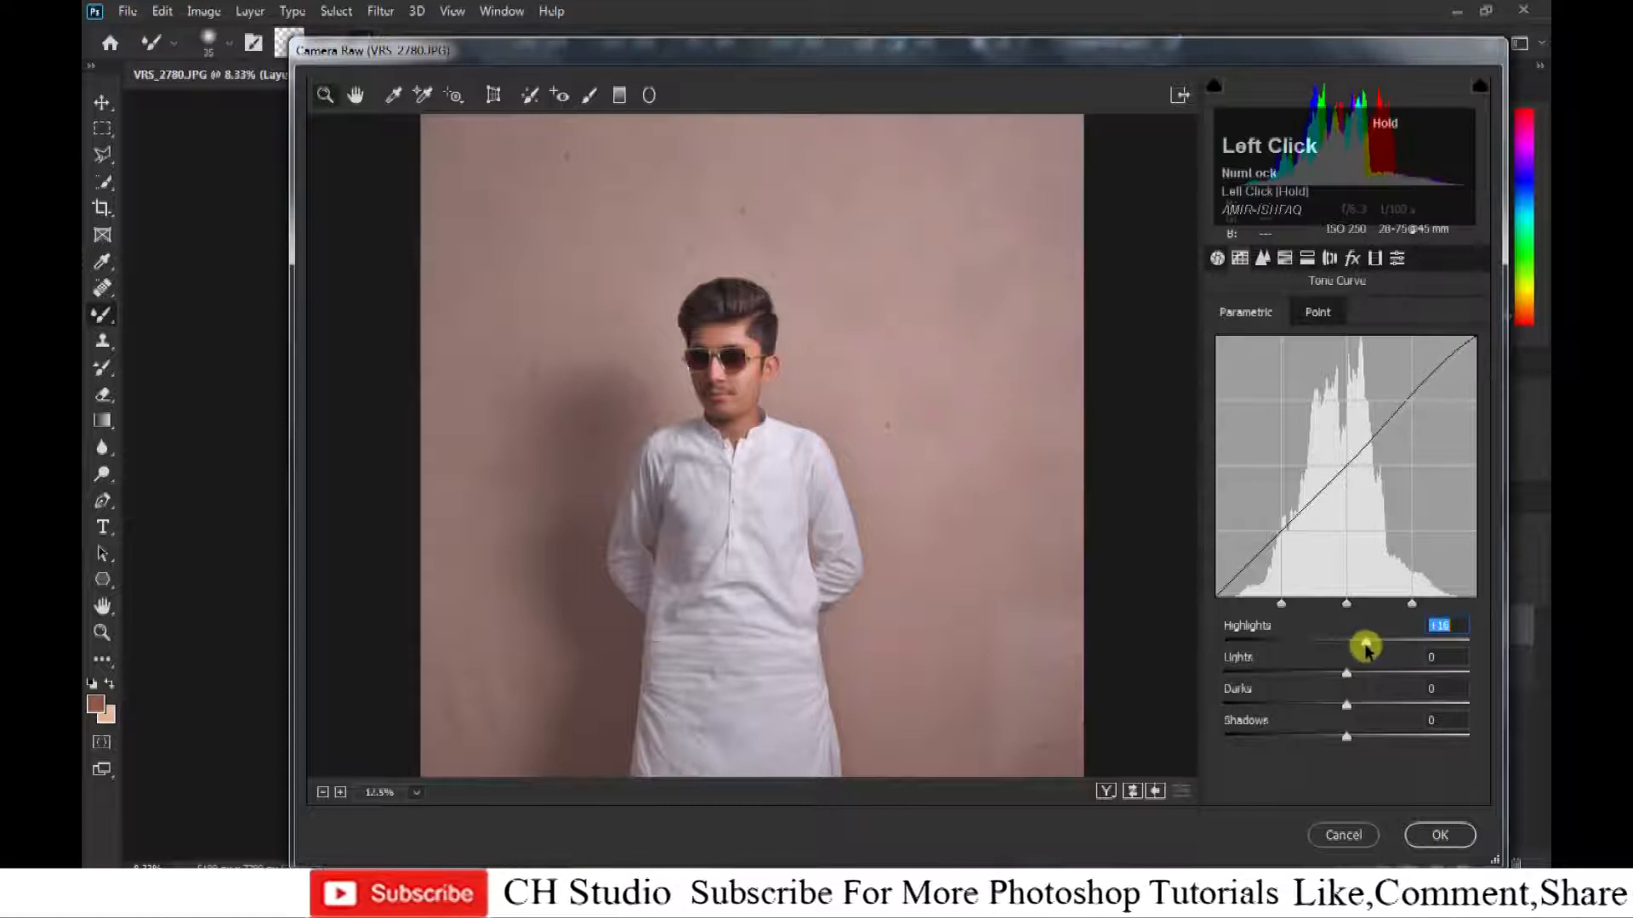
{"action": "key", "text": "Return"}
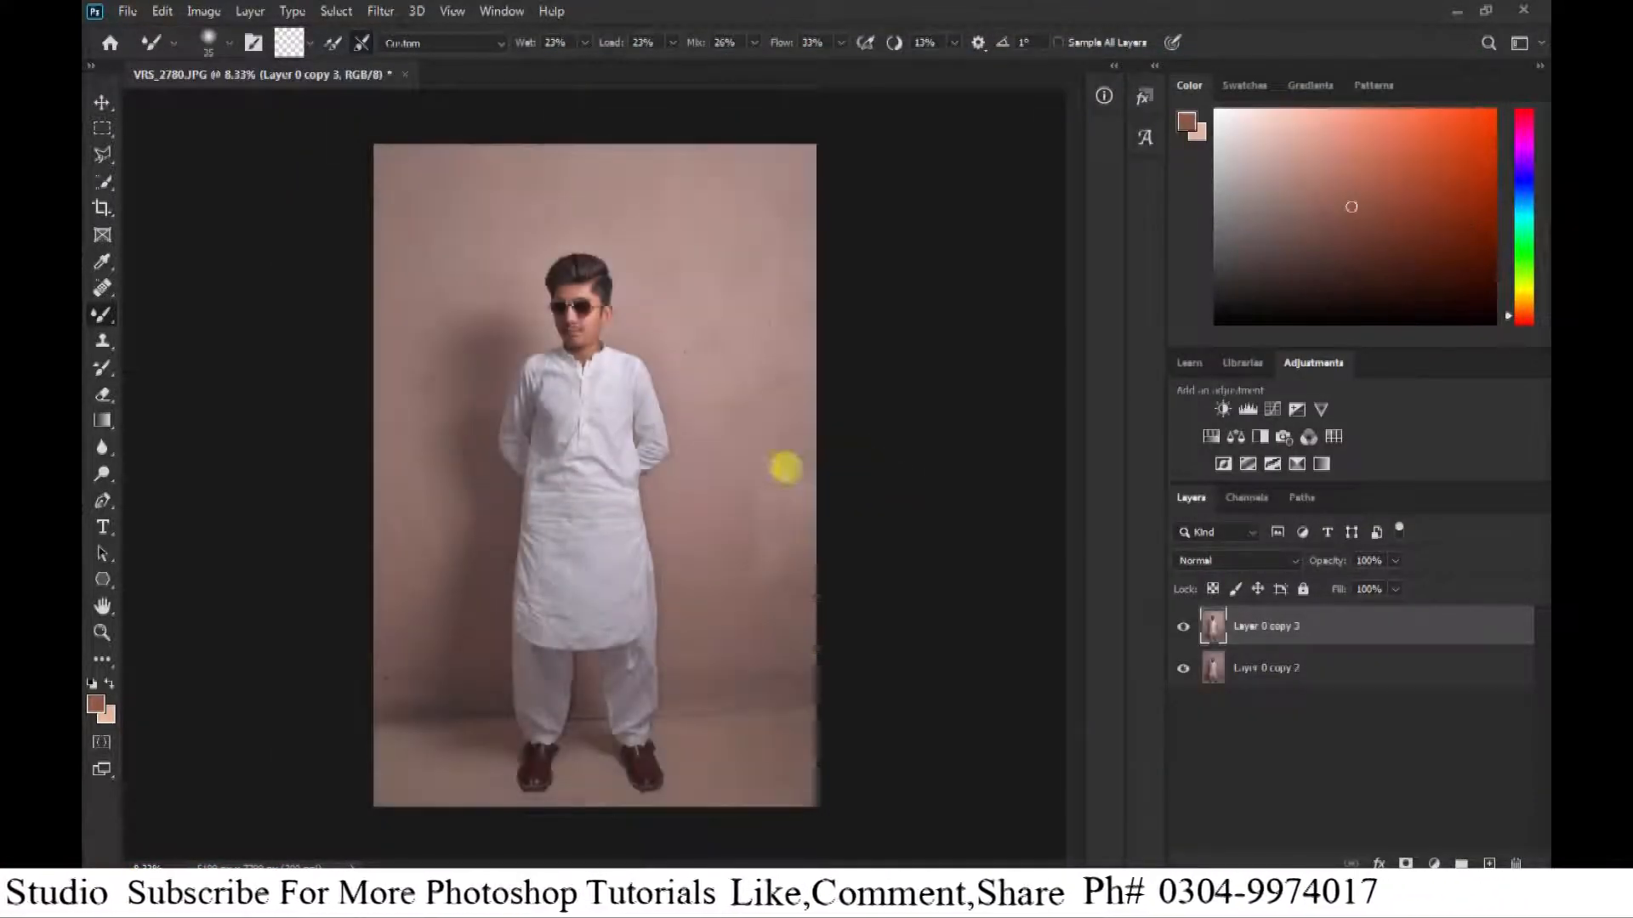
{"action": "left_click", "coordinate": [1013, 895]}
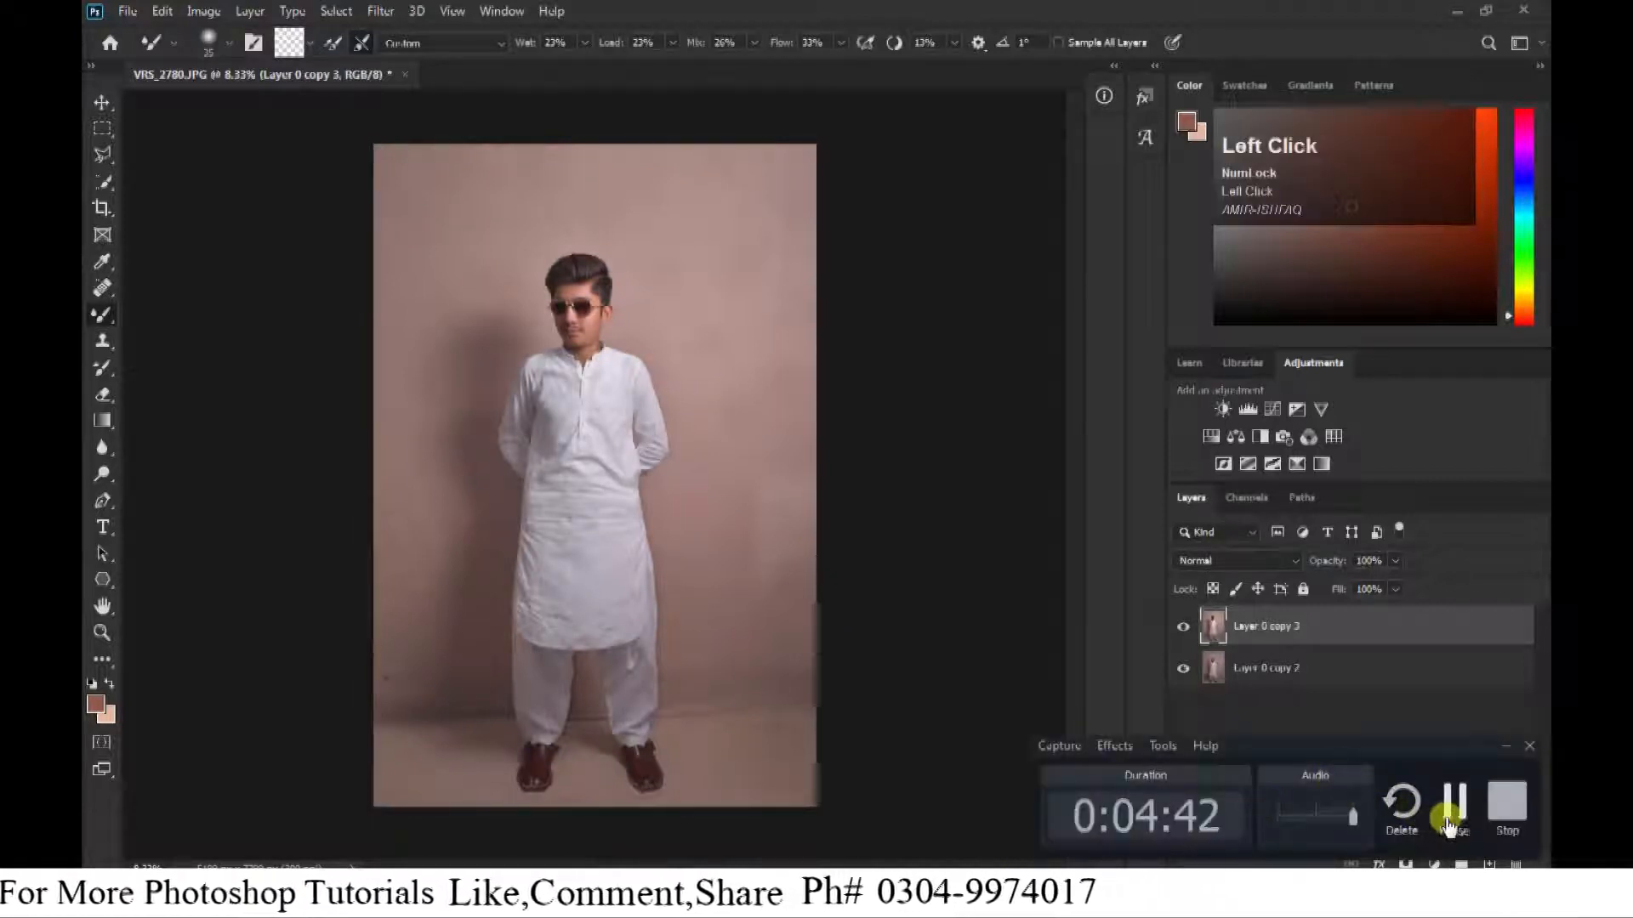
{"action": "left_click", "coordinate": [1450, 823]}
Inspect the man's face up close and compare the photo with and without the Camera Raw adjustments.
{"action": "key", "text": "ctrl+plus"}
{"action": "left_click_drag", "start_coordinate": [591, 354], "coordinate": [648, 434]}
{"action": "key", "text": "ctrl+plus"}
{"action": "key", "text": "ctrl+plus"}
{"action": "key", "text": "ctrl+plus"}
{"action": "key", "text": "ctrl+minus"}
{"action": "key", "text": "ctrl+minus"}
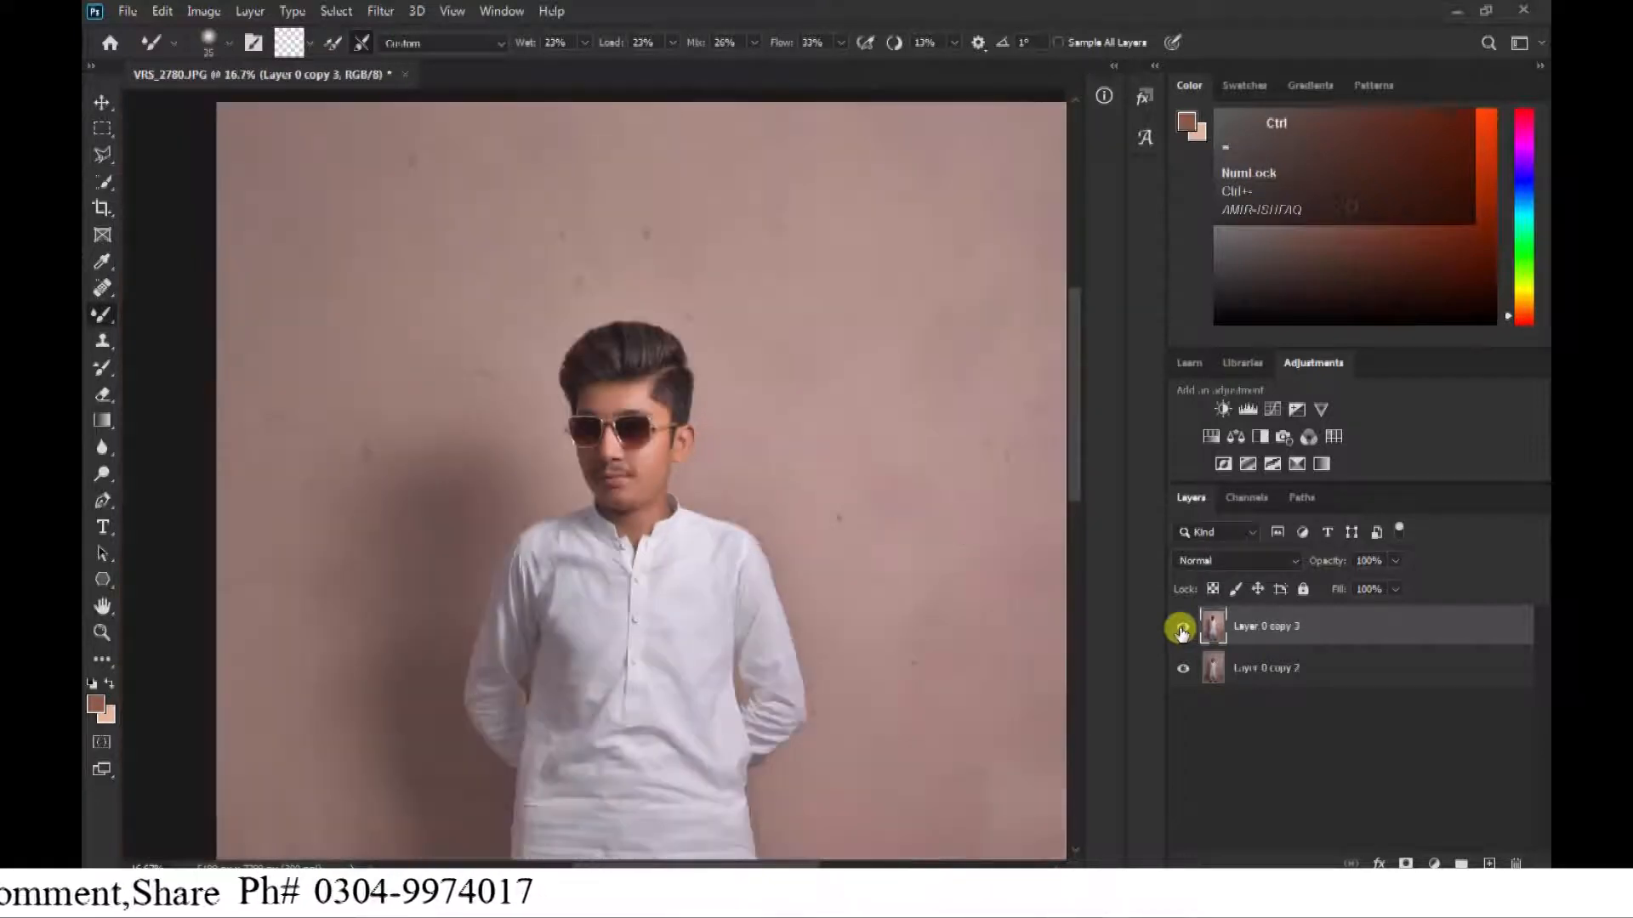
{"action": "left_click", "coordinate": [1181, 629]}
{"action": "left_click", "coordinate": [1181, 630]}
{"action": "left_click", "coordinate": [1181, 630]}
{"action": "left_click", "coordinate": [1181, 629]}
Merge the colour-adjusted layer with the one below and duplicate the merged layer.
{"action": "key", "text": "ctrl+minus"}
{"action": "key", "text": "ctrl+minus"}
{"action": "left_click_drag", "start_coordinate": [1310, 674], "coordinate": [1494, 864]}
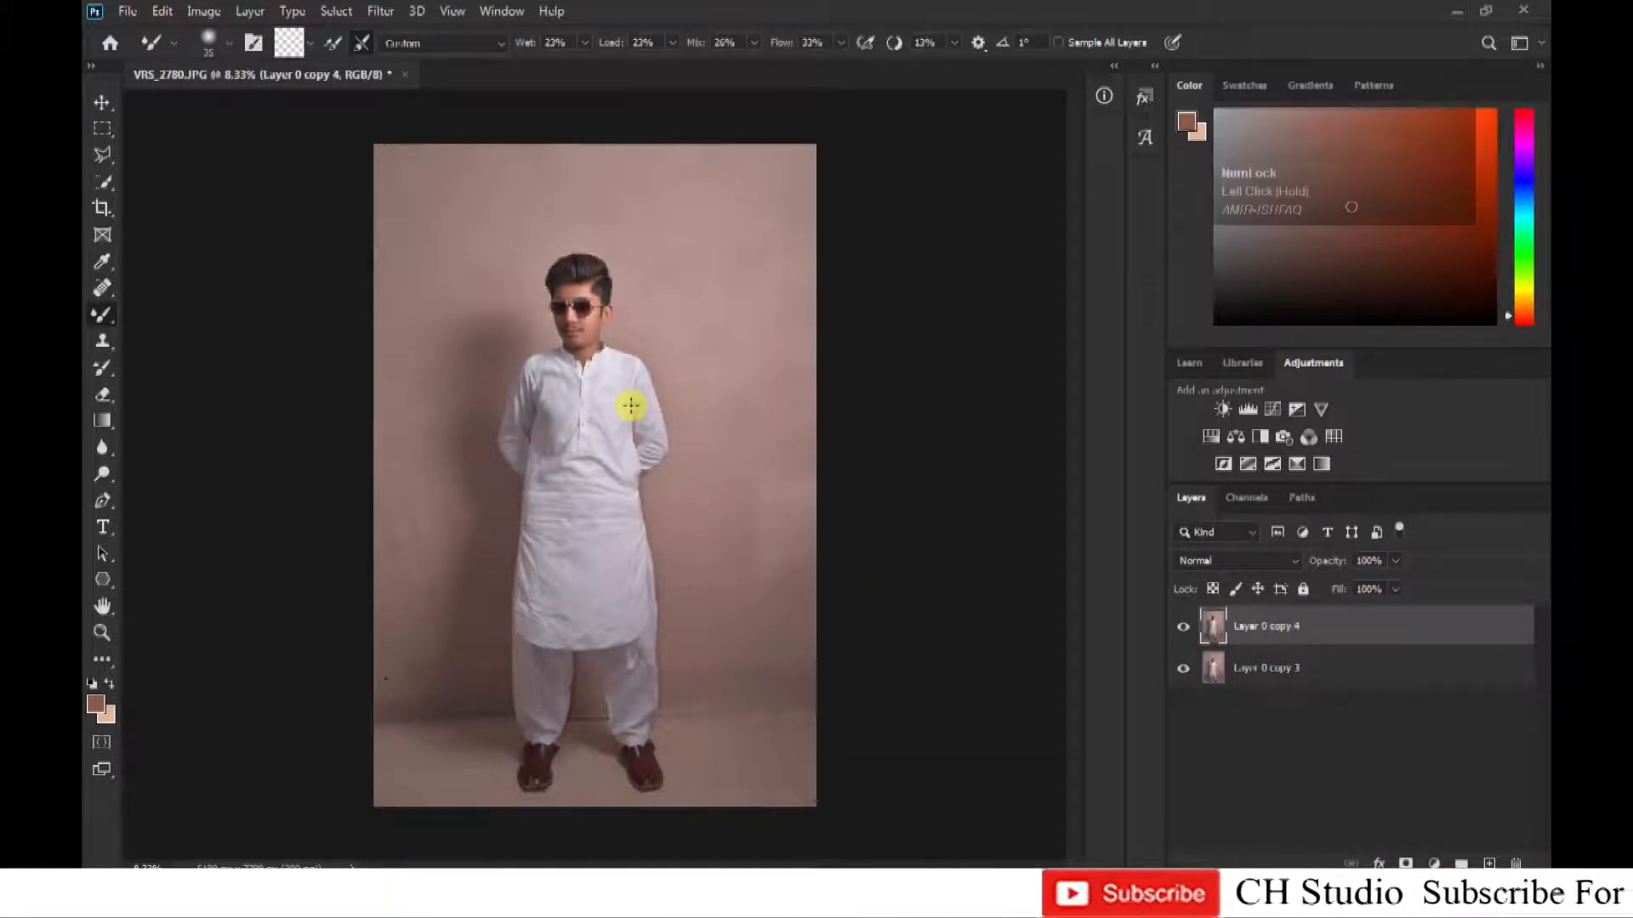
Select the standing man automatically with Select Subject.
{"action": "key", "text": "w"}
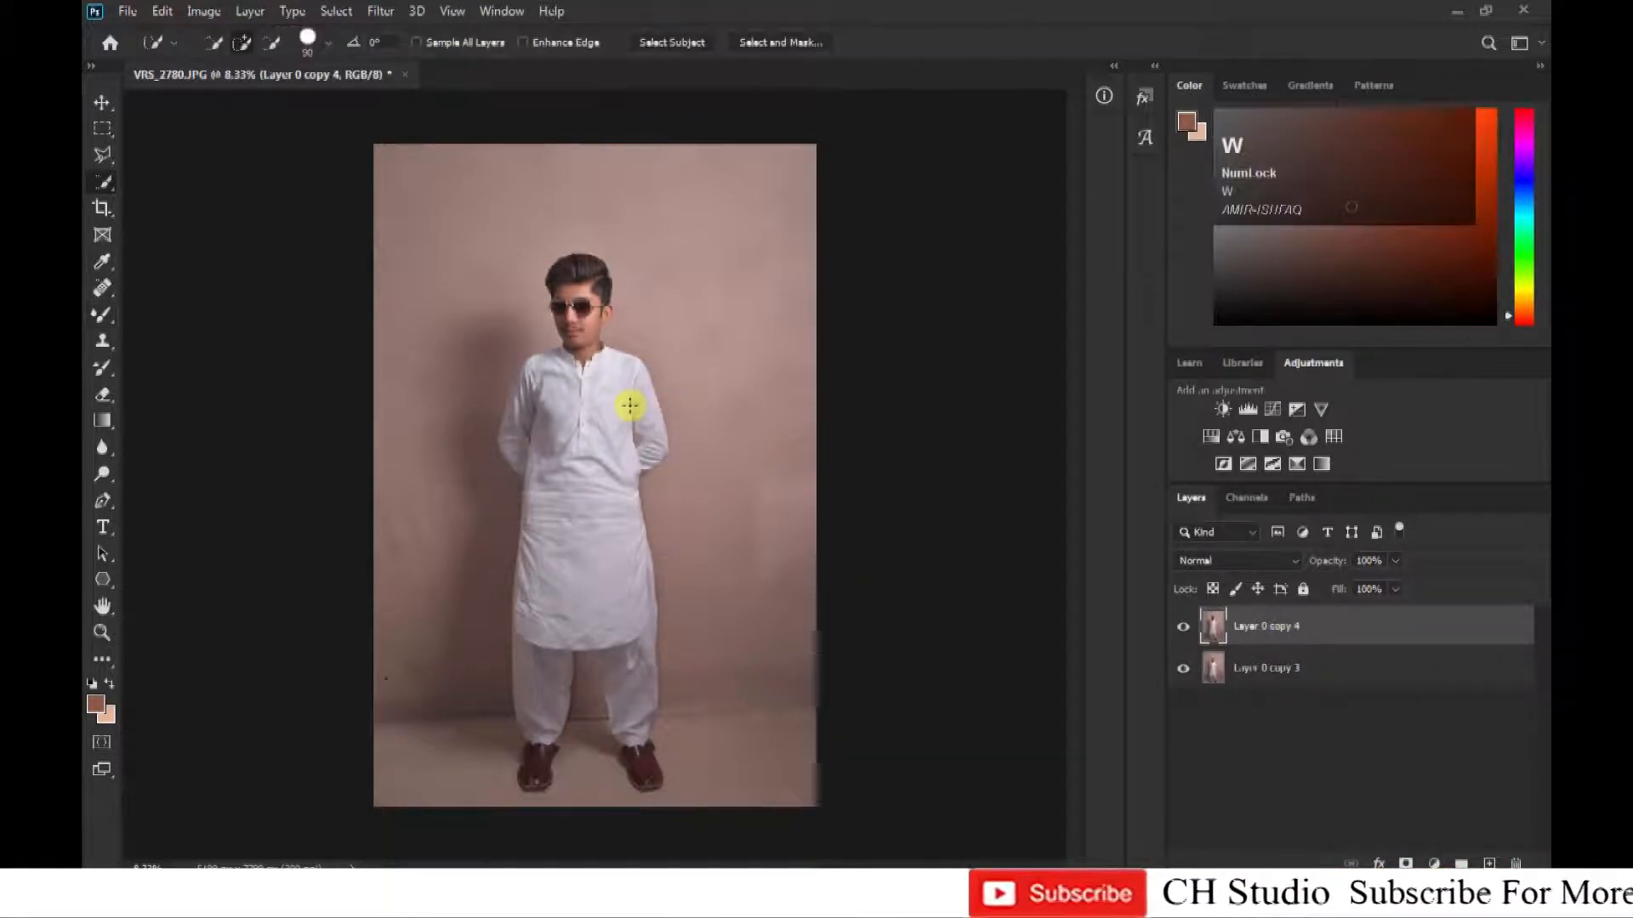
{"action": "left_click", "coordinate": [672, 48]}
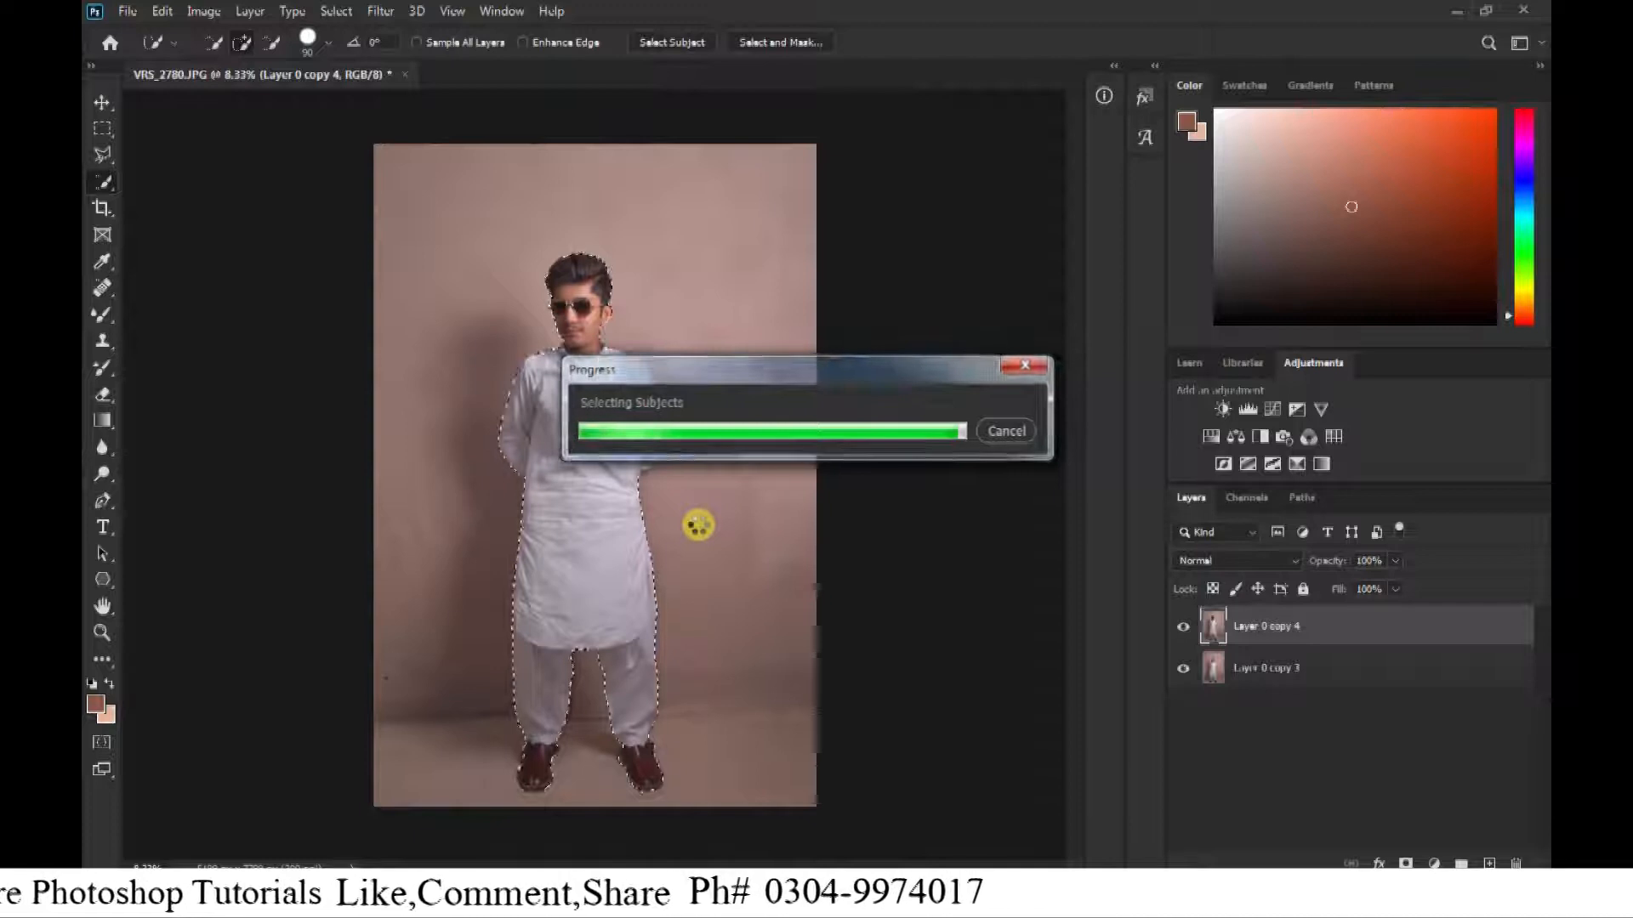
Trace the missed part of the shirt collar beside the neck with the Pen tool to include it in the selection.
{"action": "key", "text": "ctrl+equal"}
{"action": "key", "text": "ctrl+equal"}
{"action": "key", "text": "ctrl+equal"}
{"action": "left_click", "coordinate": [671, 554]}
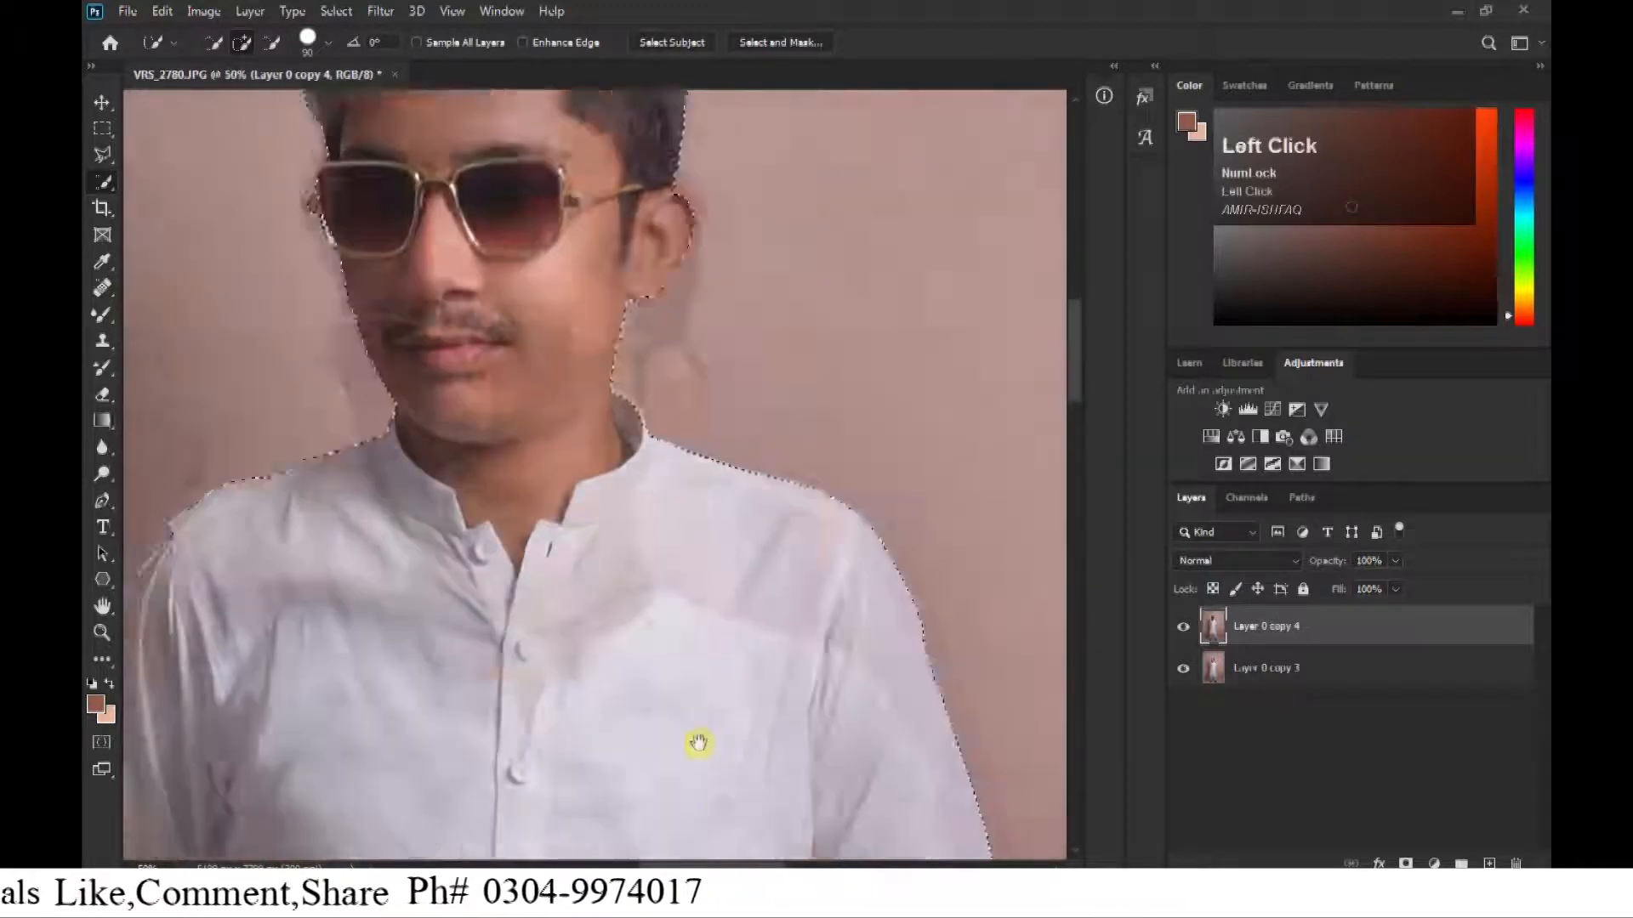
{"action": "left_click", "coordinate": [660, 554]}
{"action": "left_click", "coordinate": [678, 656]}
{"action": "left_click", "coordinate": [694, 759]}
{"action": "left_click", "coordinate": [694, 760]}
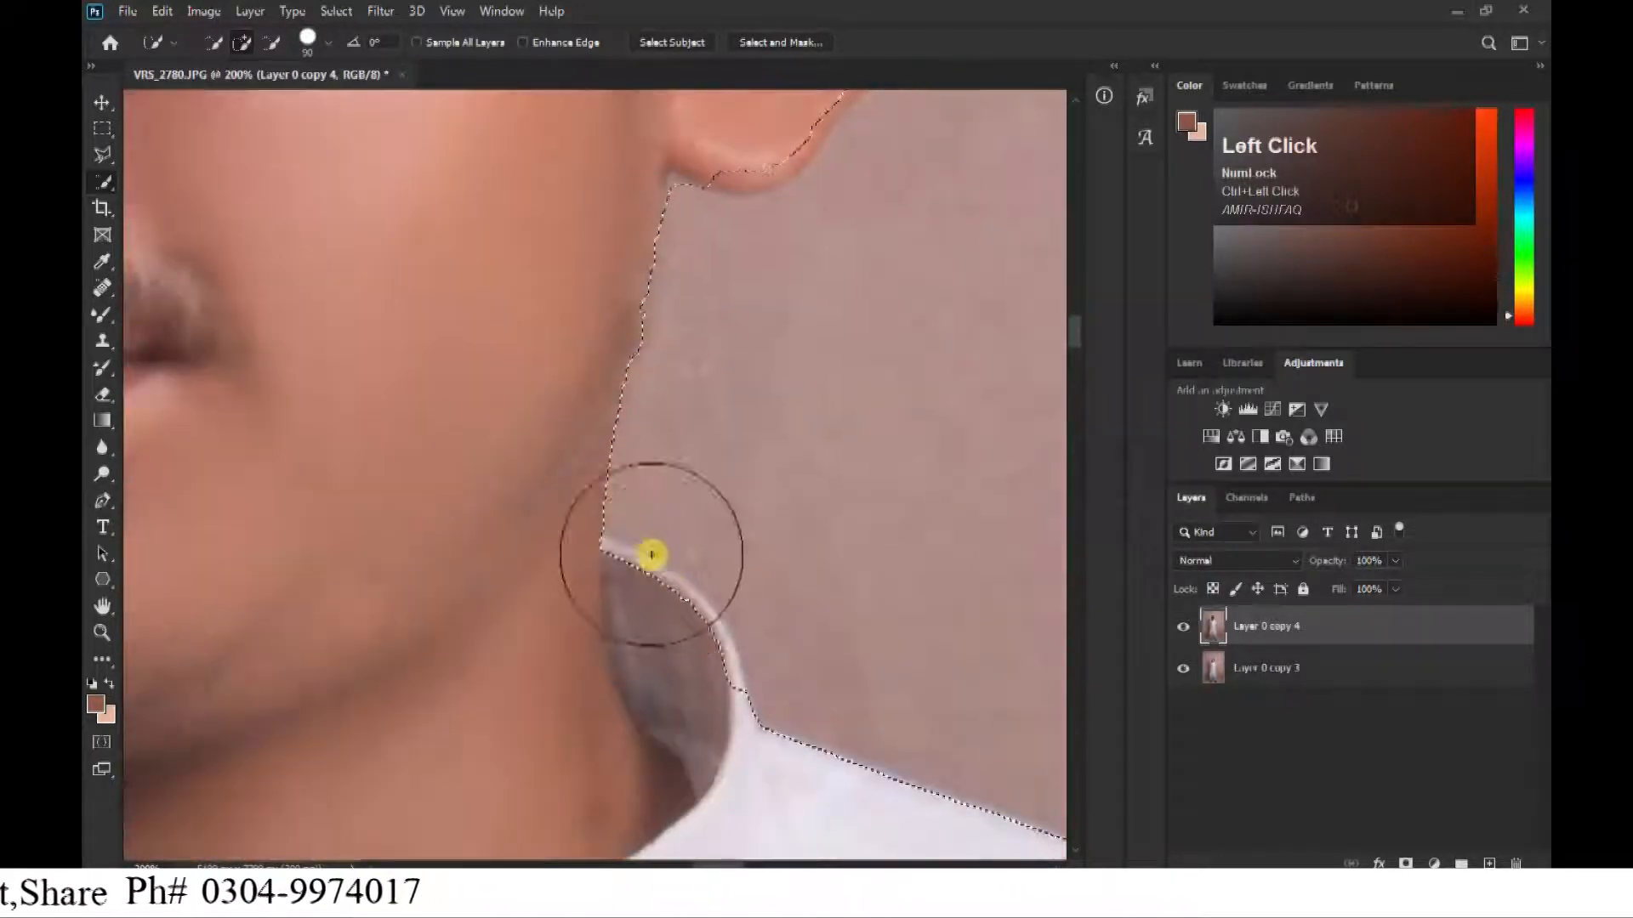
{"action": "key", "text": "p"}
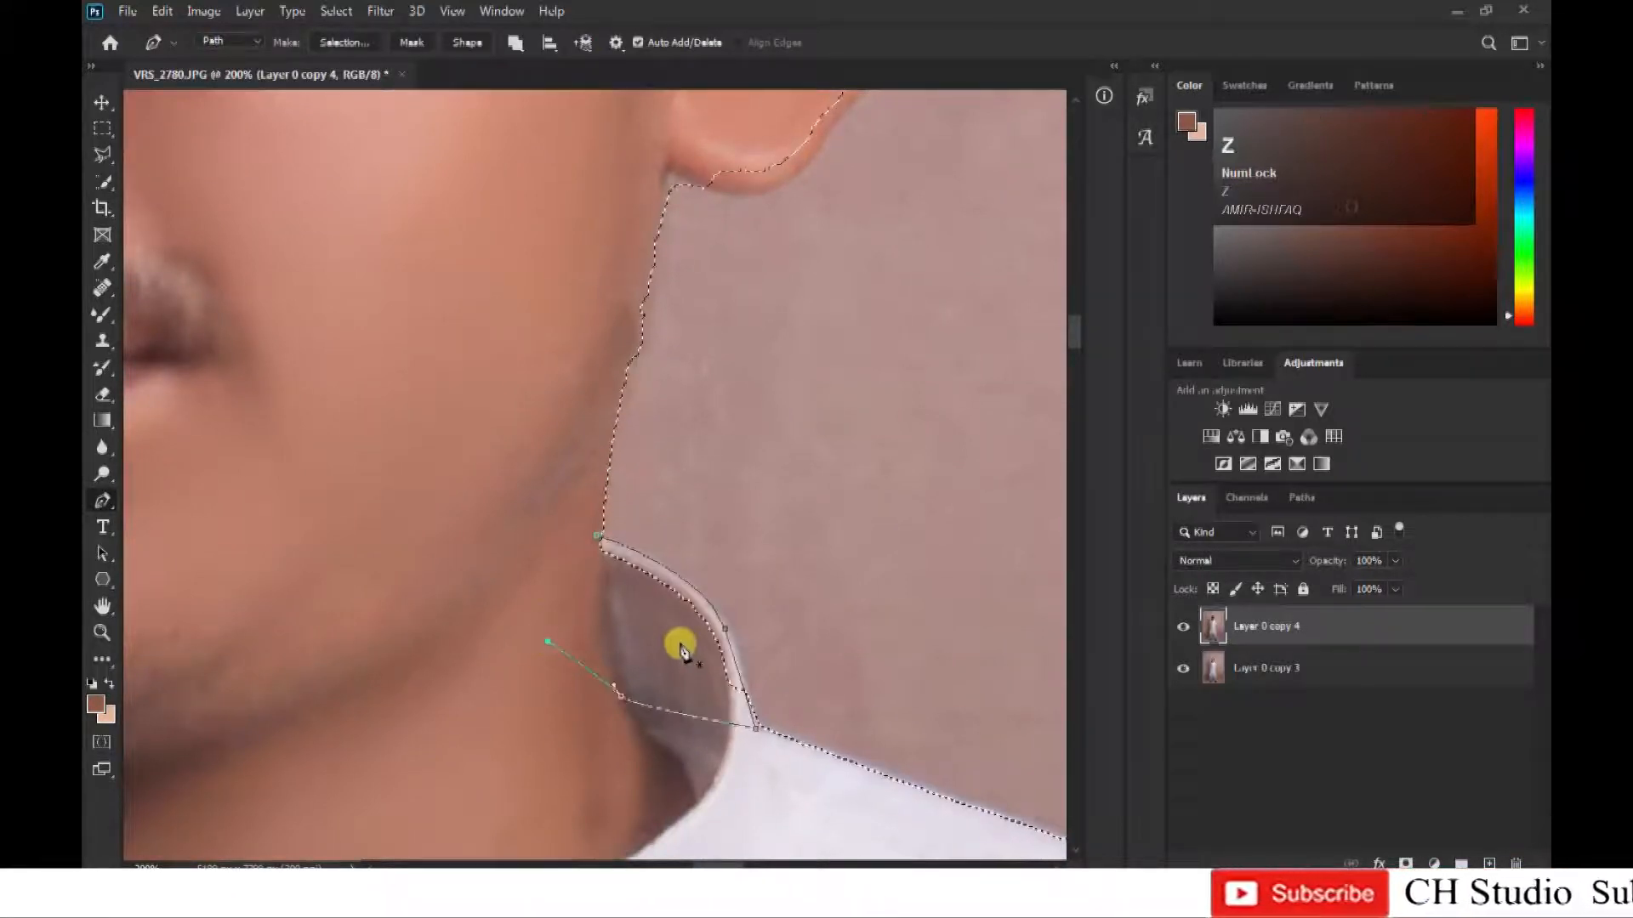
Trace the outer rim of the ear down to the lobe with the Pen tool and add it to the selection.
{"action": "key", "text": "space"}
{"action": "left_click_drag", "start_coordinate": [551, 628], "coordinate": [477, 842]}
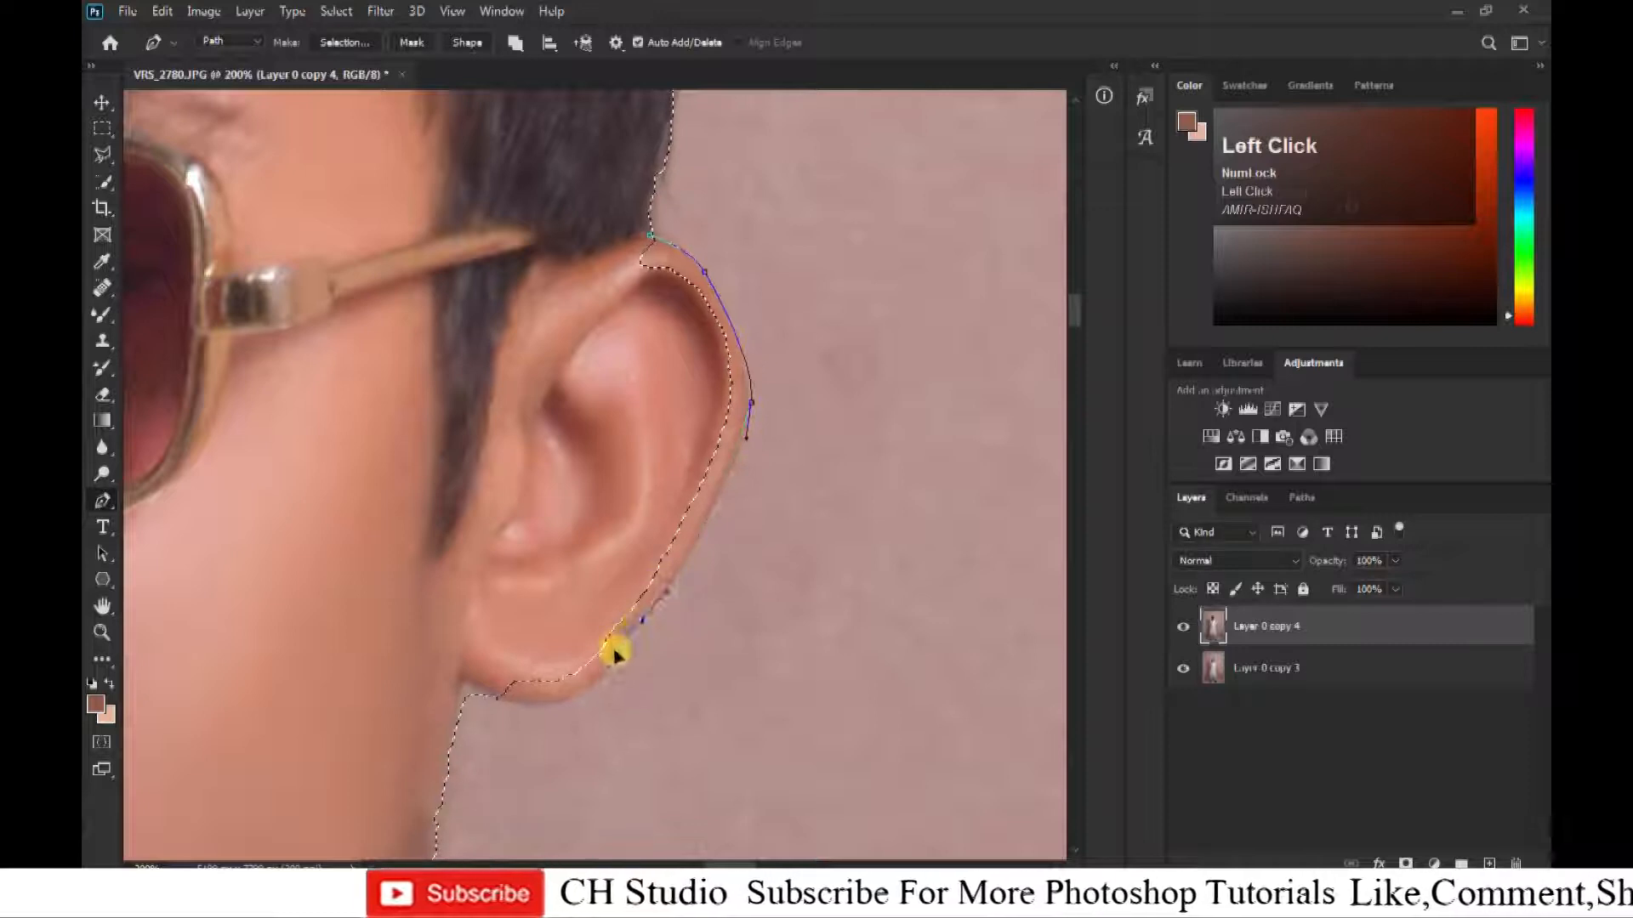
{"action": "left_click_drag", "start_coordinate": [564, 694], "coordinate": [525, 702]}
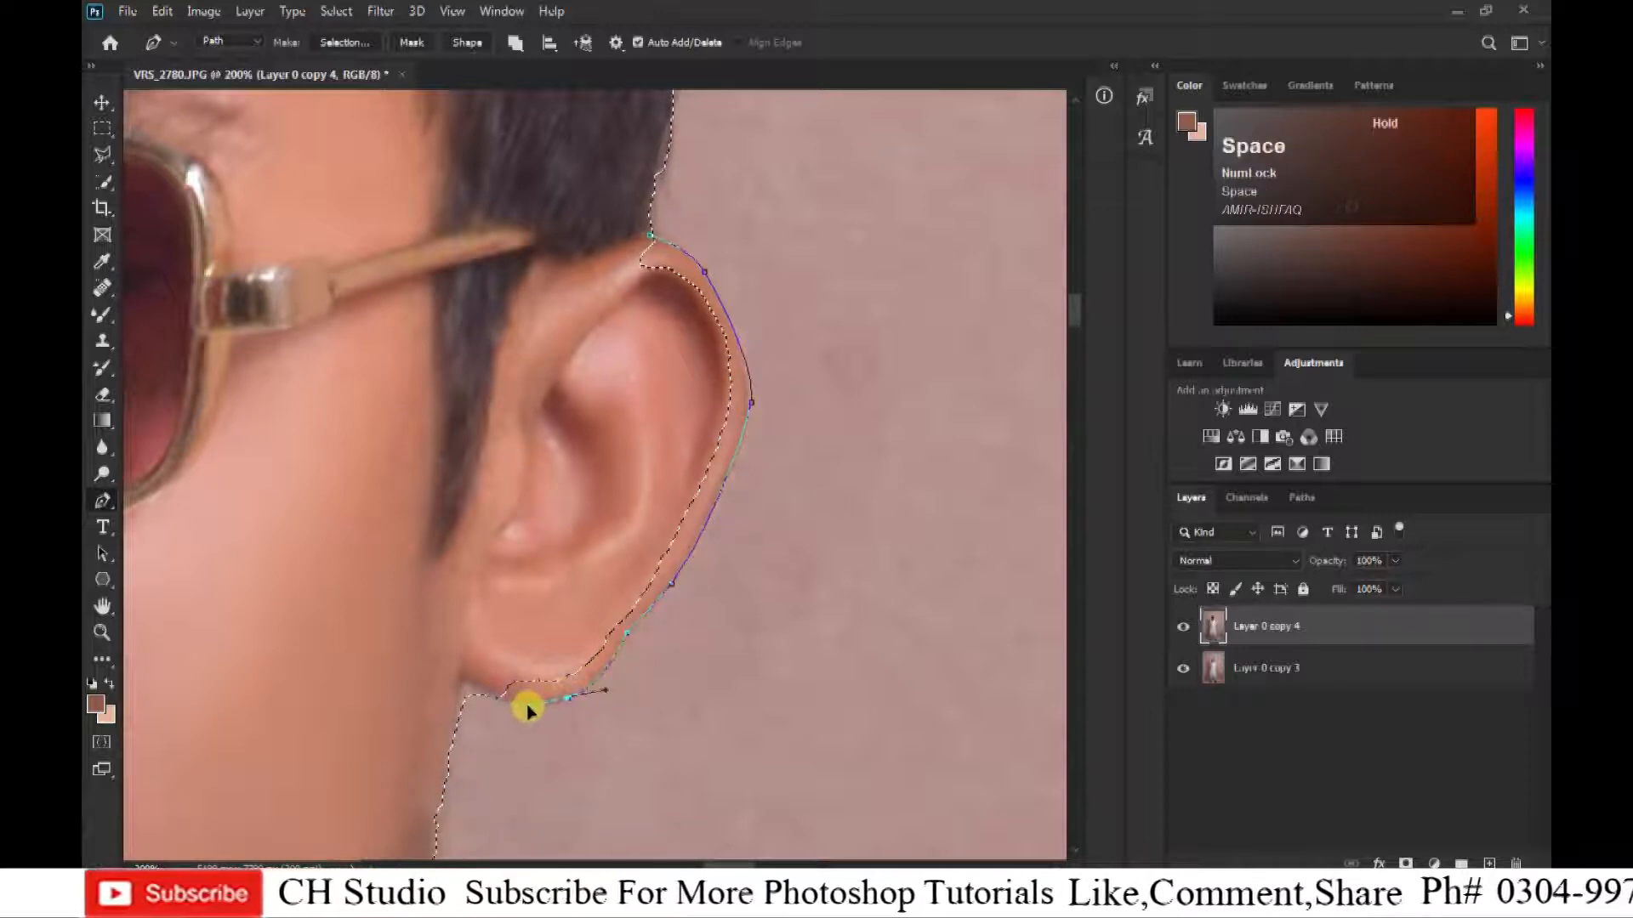
{"action": "left_click_drag", "start_coordinate": [417, 627], "coordinate": [417, 572]}
{"action": "left_click", "coordinate": [416, 491]}
{"action": "left_click", "coordinate": [650, 234]}
{"action": "key", "text": "ctrl+shift+Return"}
{"action": "key", "text": "ctrl+z"}
{"action": "key", "text": "ctrl+alt+Return"}
Outline the sliver of background below the earlobe along the jaw and subtract it from the selection.
{"action": "key", "text": "space"}
{"action": "left_click_drag", "start_coordinate": [721, 604], "coordinate": [741, 415]}
{"action": "left_click", "coordinate": [478, 486]}
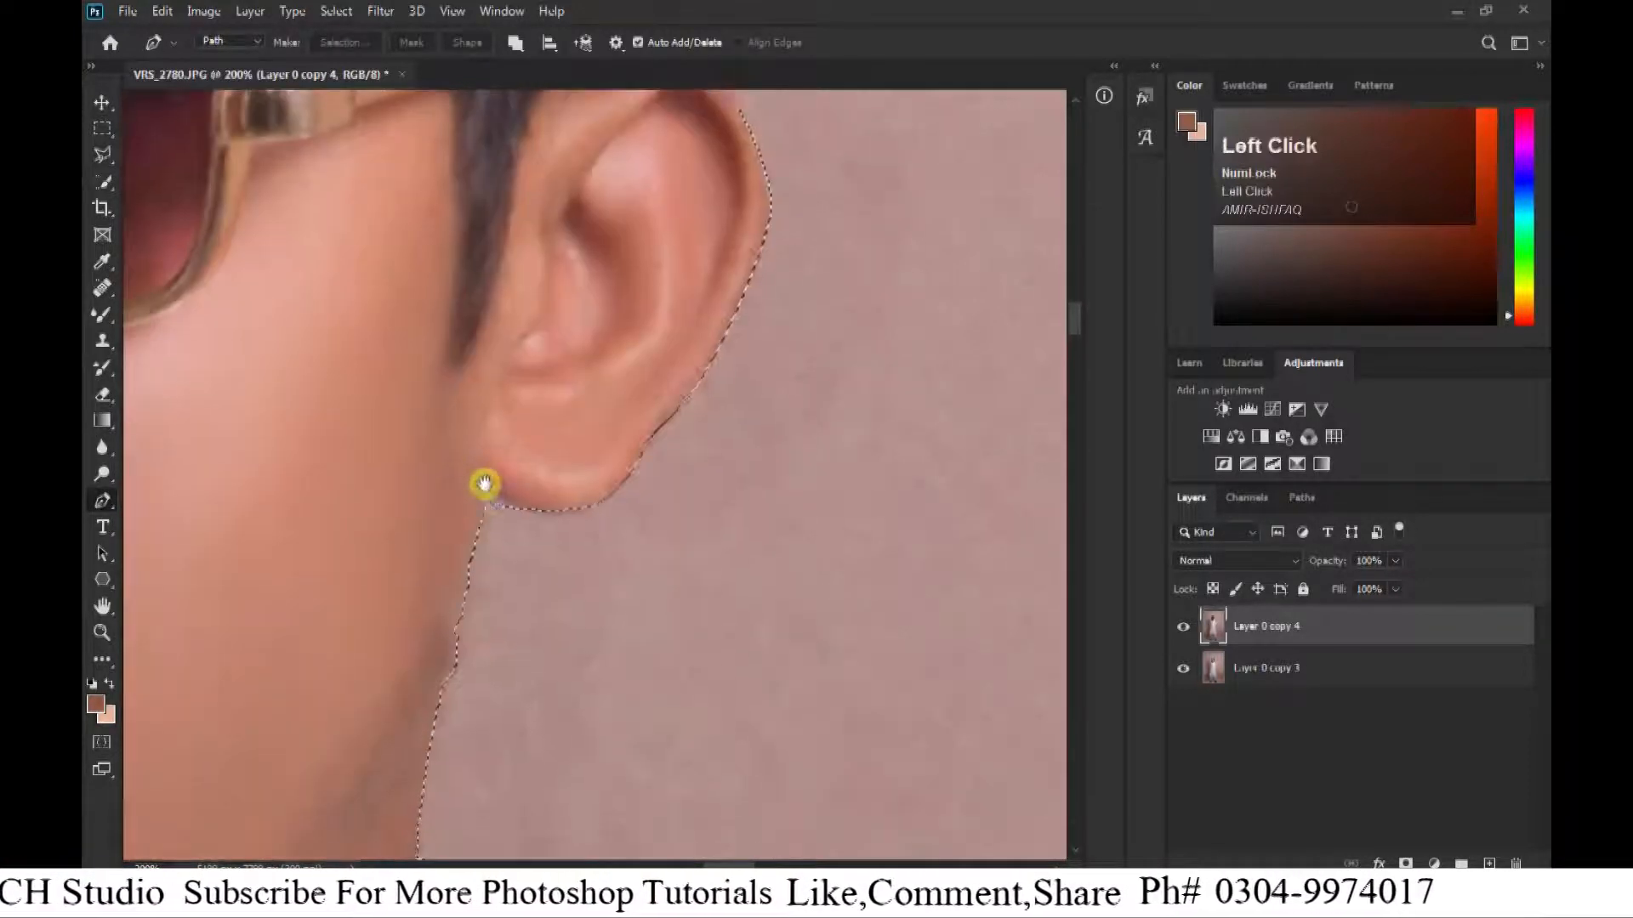
{"action": "left_click_drag", "start_coordinate": [448, 680], "coordinate": [521, 668]}
{"action": "left_click", "coordinate": [504, 507]}
{"action": "left_click", "coordinate": [478, 486]}
{"action": "key", "text": "ctrl+alt+Return"}
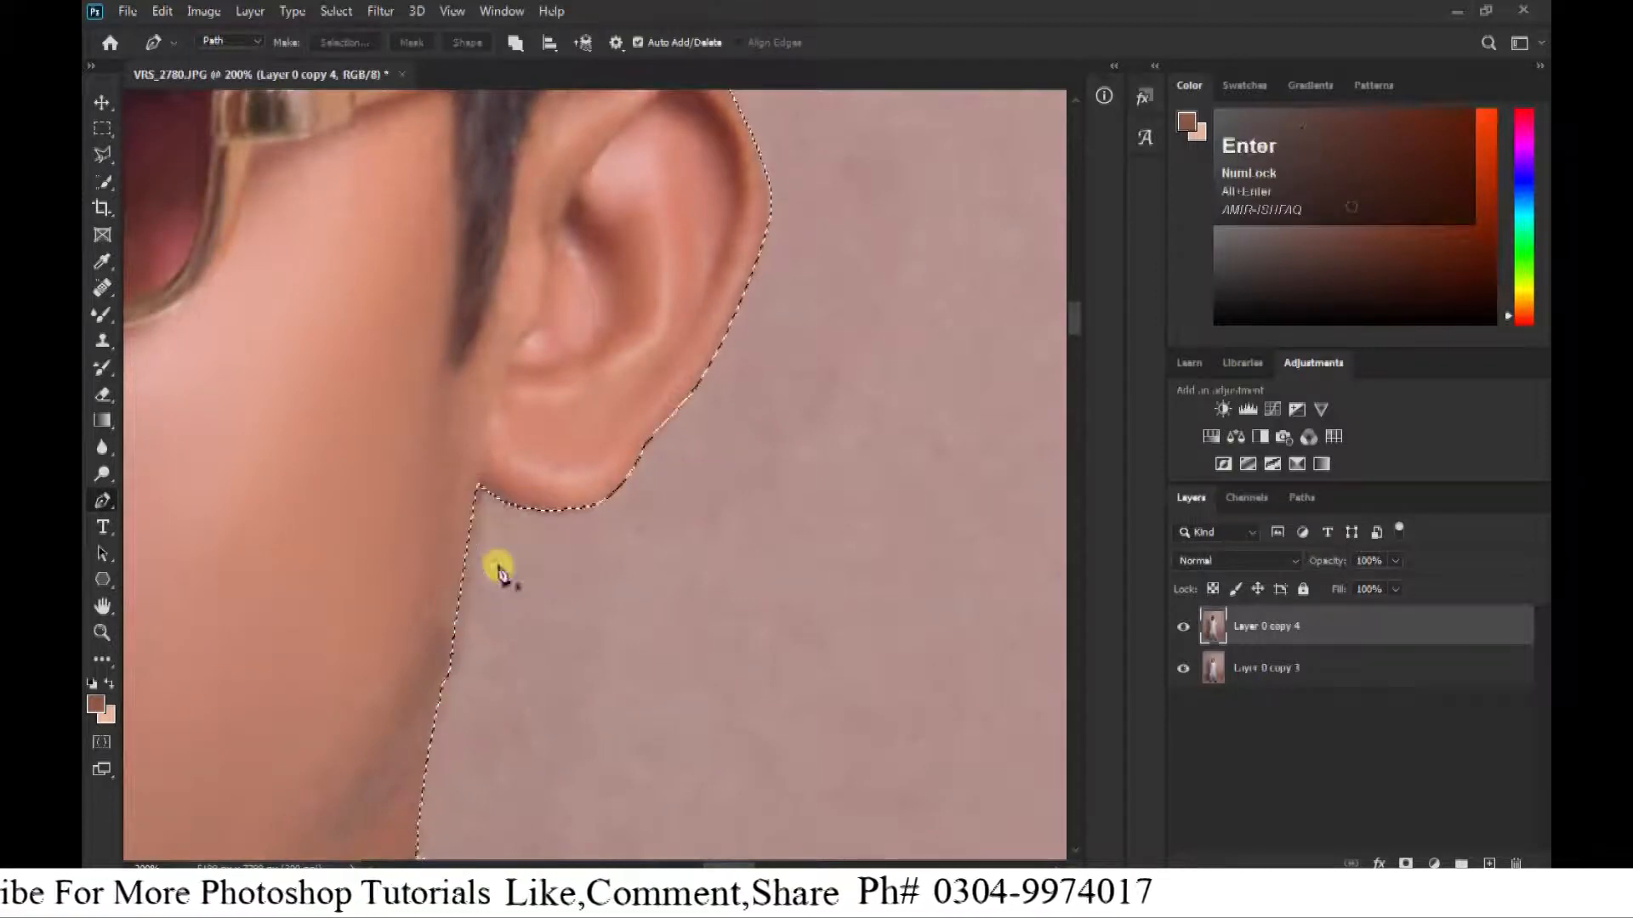
Trace the protruding hinge of the sunglasses with the Pen tool and add it to the selection.
{"action": "key", "text": "space"}
{"action": "left_click_drag", "start_coordinate": [528, 230], "coordinate": [627, 802]}
{"action": "left_click_drag", "start_coordinate": [221, 629], "coordinate": [717, 186]}
{"action": "key", "text": "ctrl+plus"}
{"action": "key", "text": "ctrl+plus"}
{"action": "left_click", "coordinate": [624, 465]}
{"action": "left_click_drag", "start_coordinate": [524, 486], "coordinate": [519, 507]}
{"action": "key", "text": "ctrl+Return"}
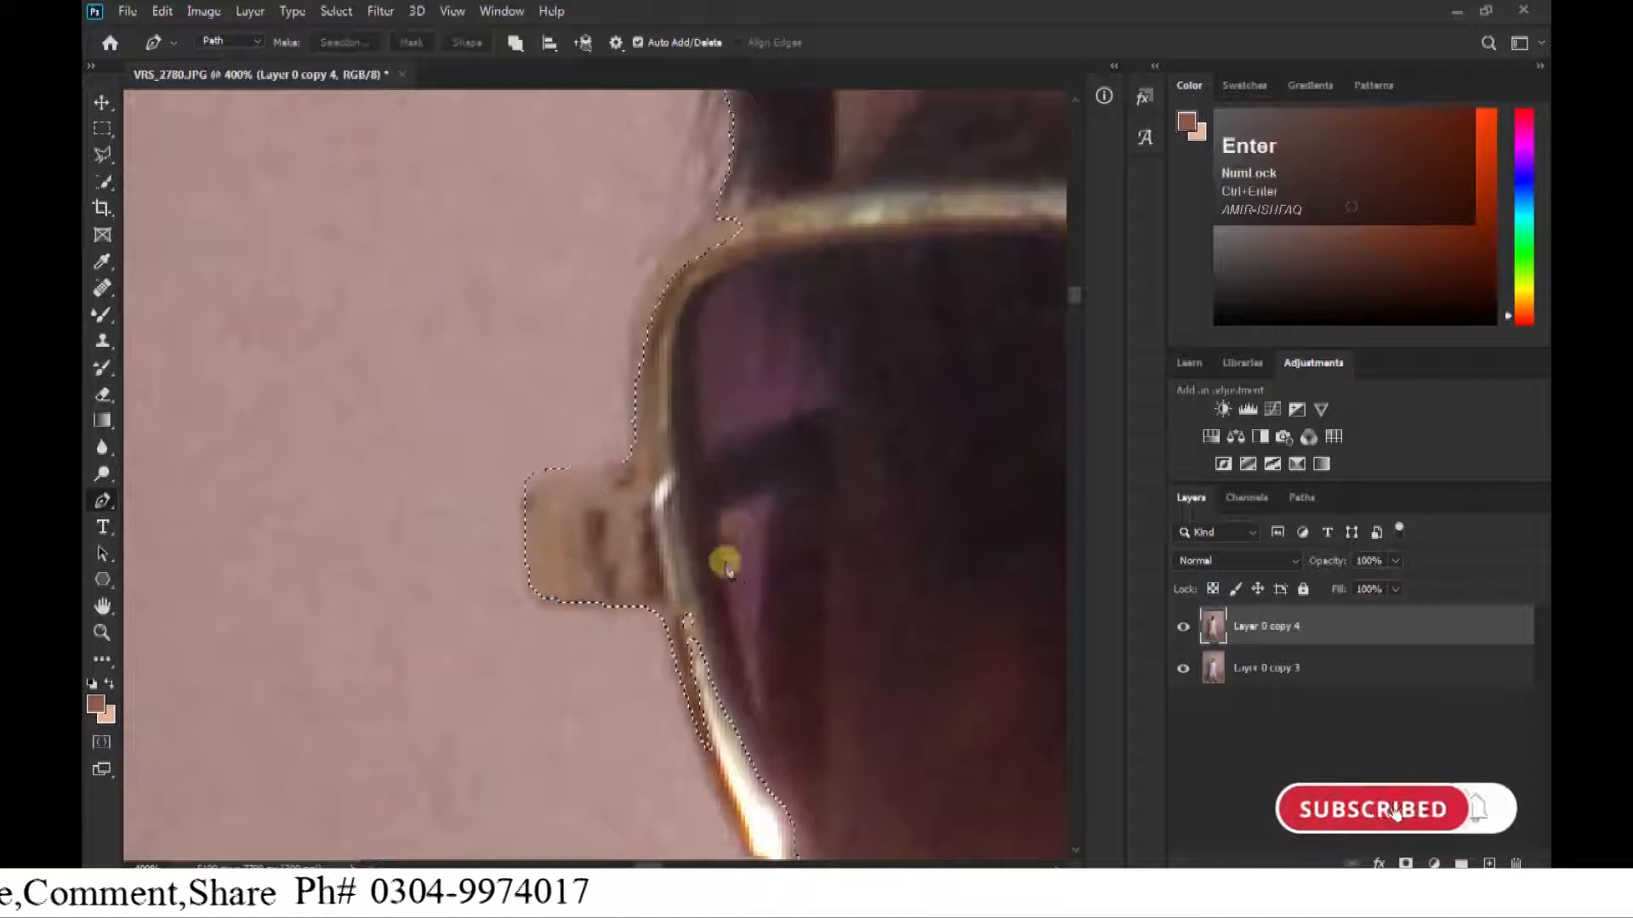
Add the missed lower outer rim of the sunglasses frame to the selection with a pen path.
{"action": "left_click_drag", "start_coordinate": [666, 658], "coordinate": [634, 362]}
{"action": "left_click_drag", "start_coordinate": [701, 530], "coordinate": [732, 585]}
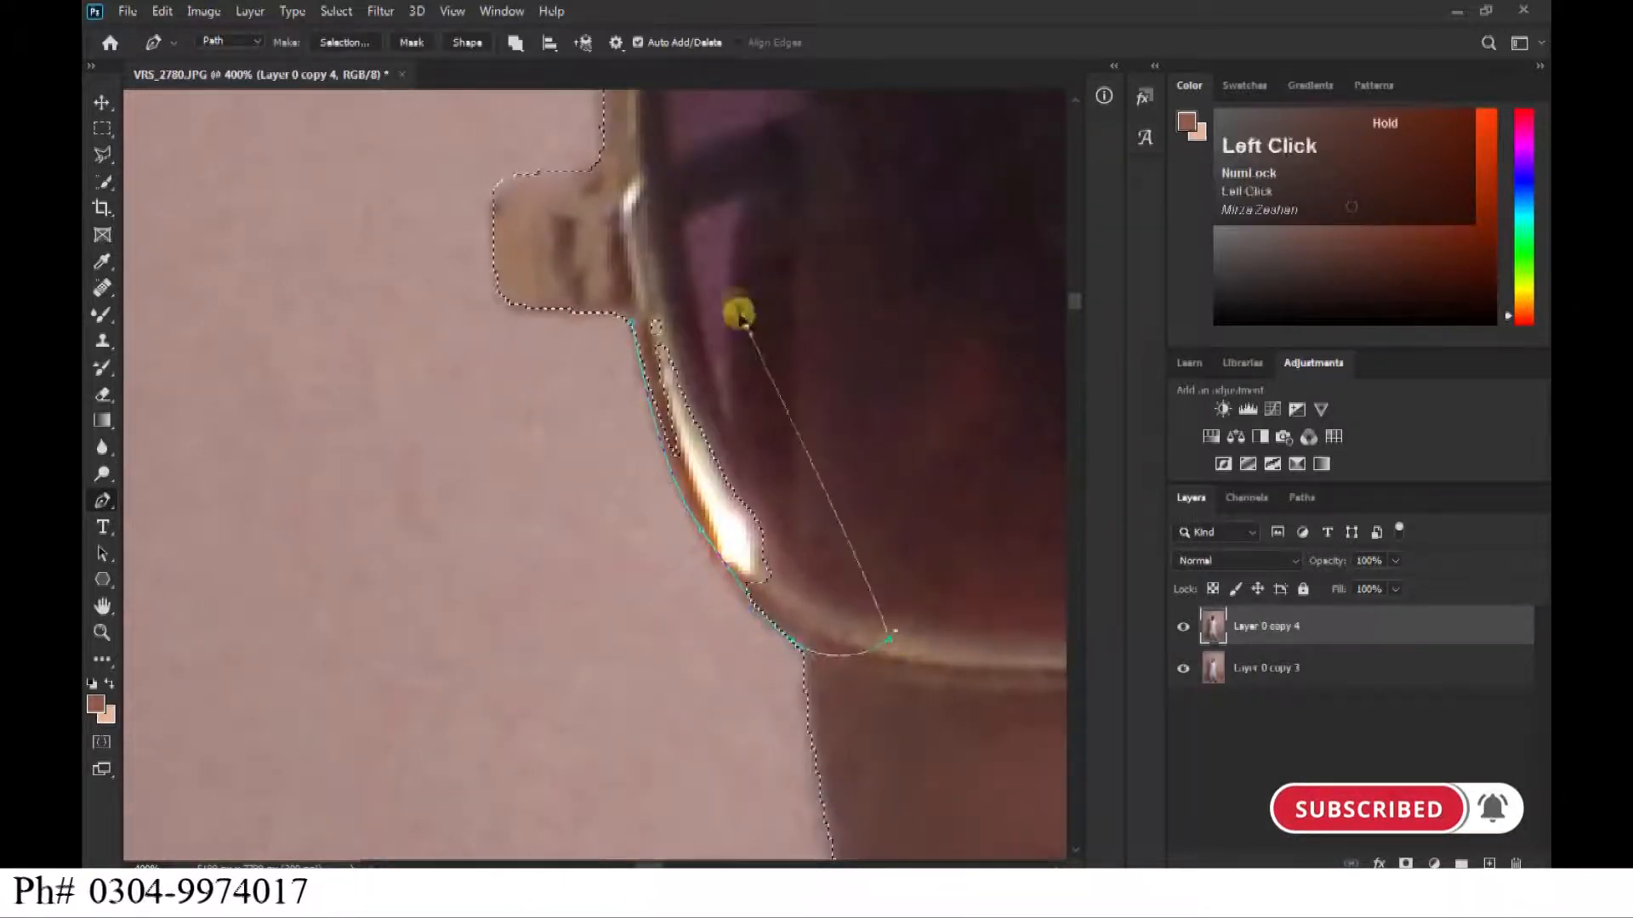
{"action": "left_click", "coordinate": [632, 321]}
{"action": "key", "text": "ctrl+Return"}
Trace the shirt's shoulder and upper sleeve on the shadow side with the Pen tool to include their missed edges in the selection.
{"action": "left_click_drag", "start_coordinate": [855, 732], "coordinate": [711, 321]}
{"action": "left_click_drag", "start_coordinate": [612, 663], "coordinate": [481, 36]}
{"action": "key", "text": "ctrl+minus"}
{"action": "left_click_drag", "start_coordinate": [476, 646], "coordinate": [817, 434]}
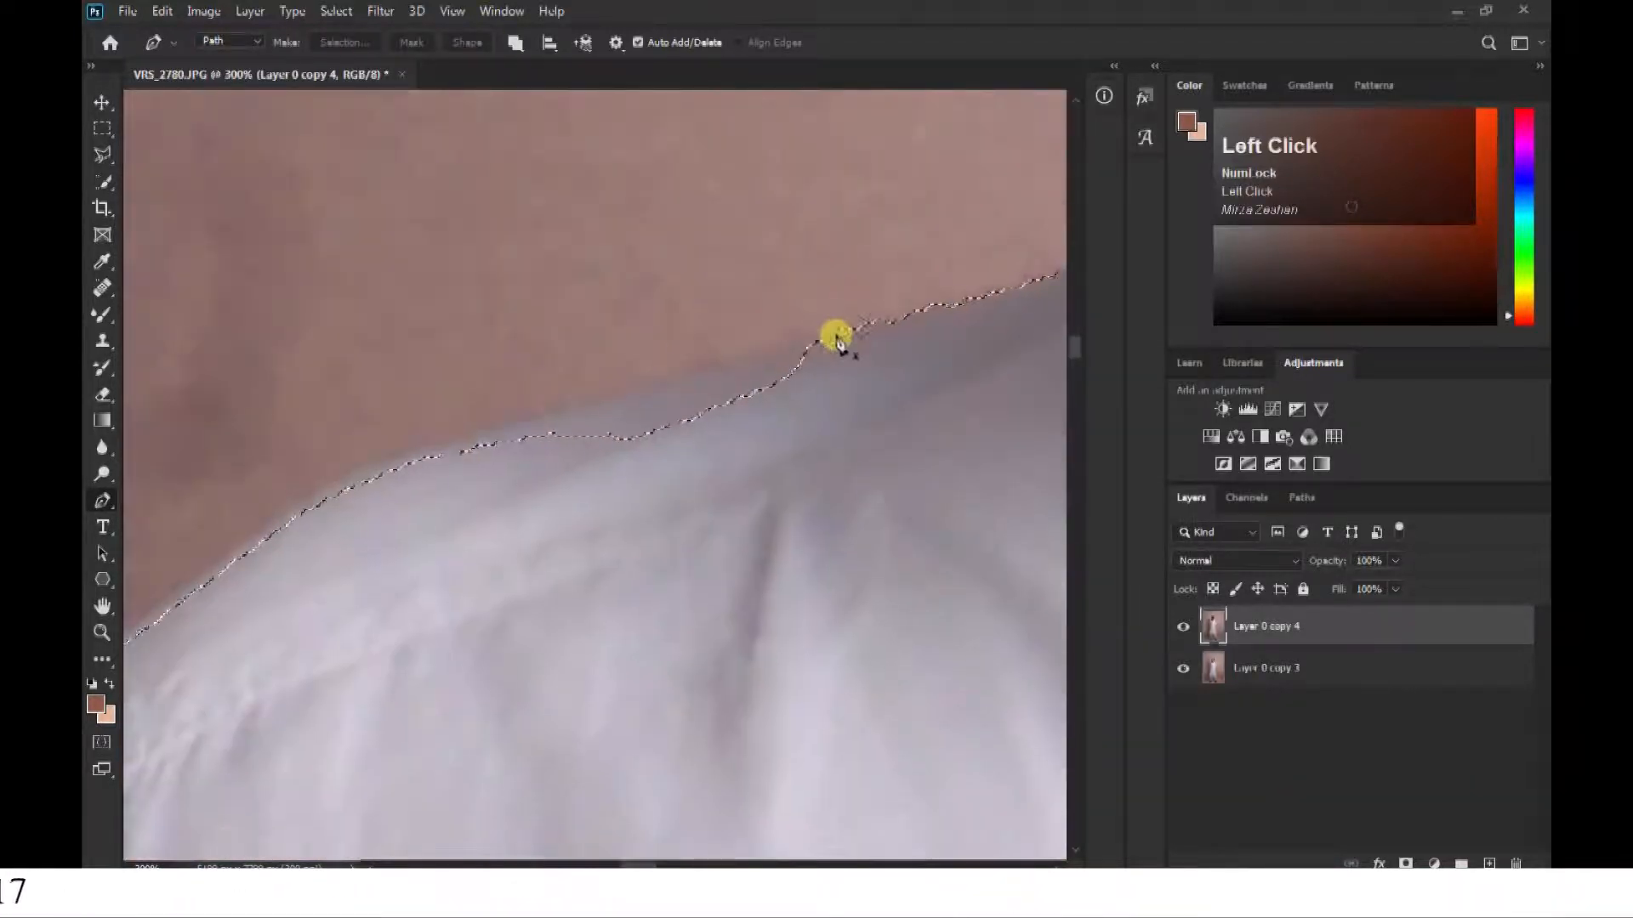
{"action": "left_click_drag", "start_coordinate": [344, 483], "coordinate": [846, 320]}
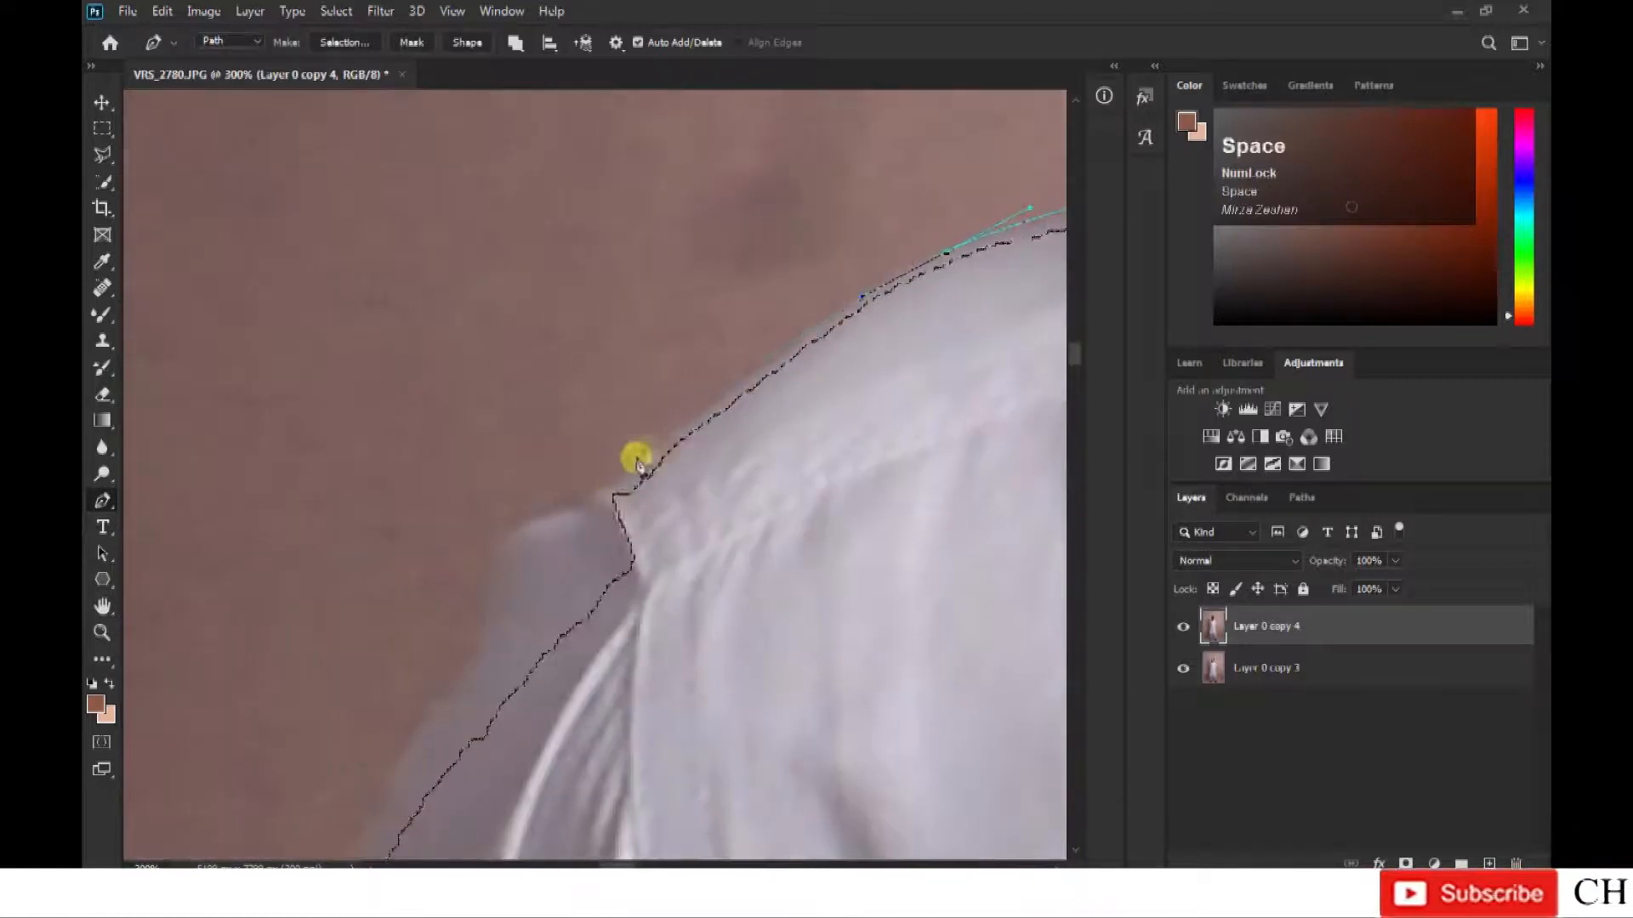
{"action": "left_click_drag", "start_coordinate": [485, 619], "coordinate": [600, 339]}
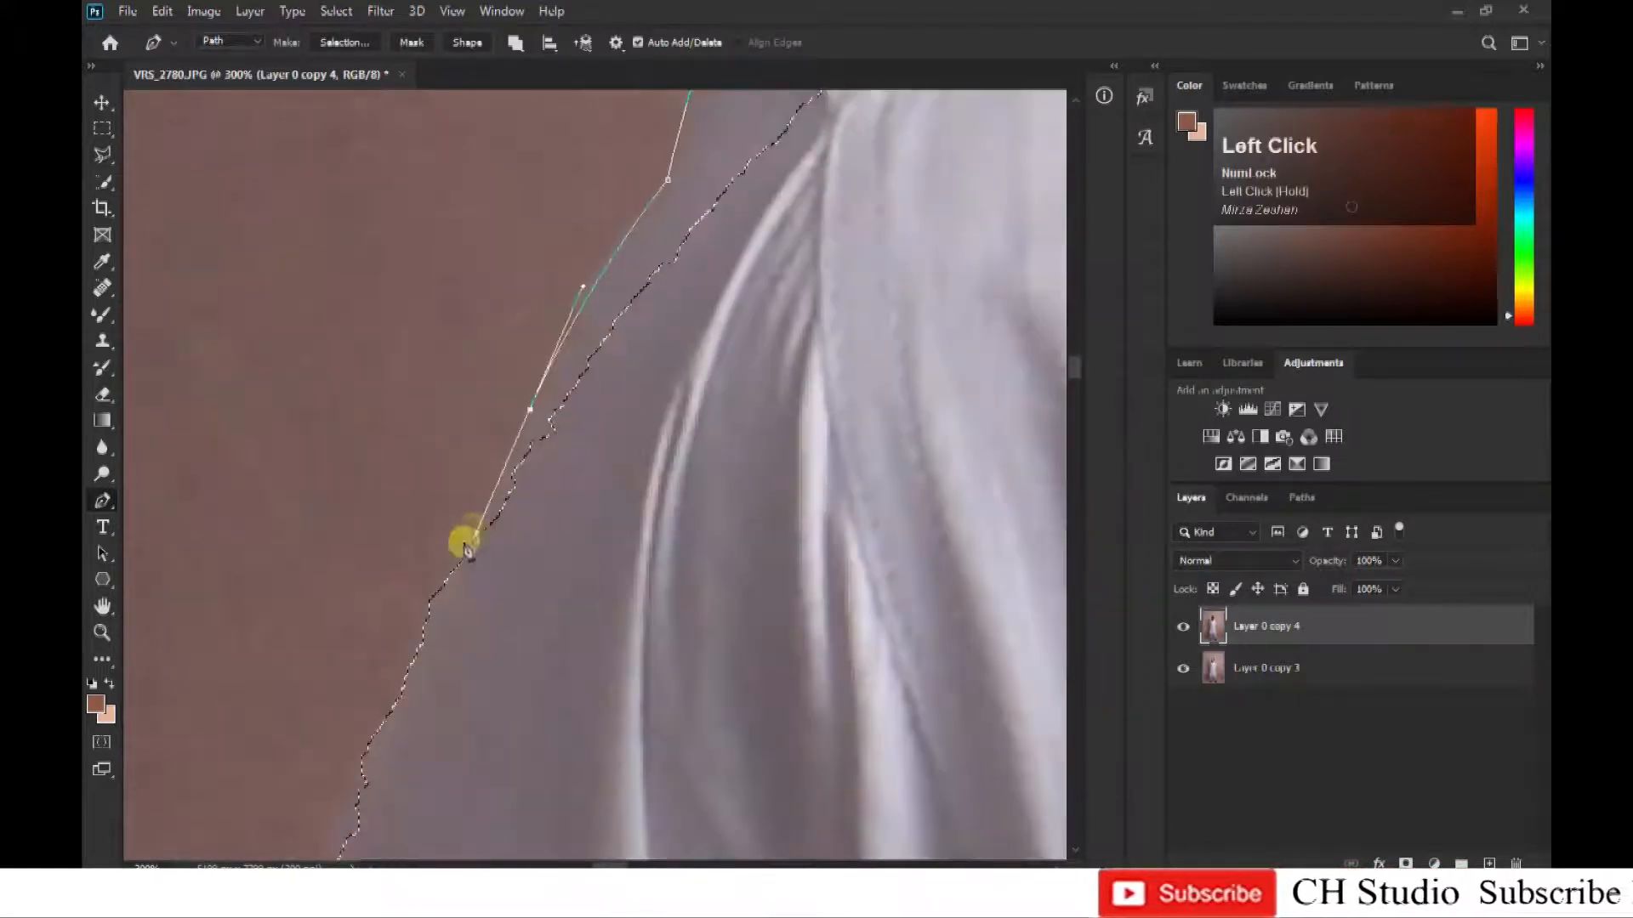
{"action": "left_click_drag", "start_coordinate": [401, 670], "coordinate": [534, 288]}
{"action": "left_click_drag", "start_coordinate": [474, 461], "coordinate": [444, 574]}
{"action": "key", "text": "ctrl+minus"}
{"action": "key", "text": "ctrl+minus"}
{"action": "key", "text": "ctrl+minus"}
{"action": "left_click", "coordinate": [624, 603]}
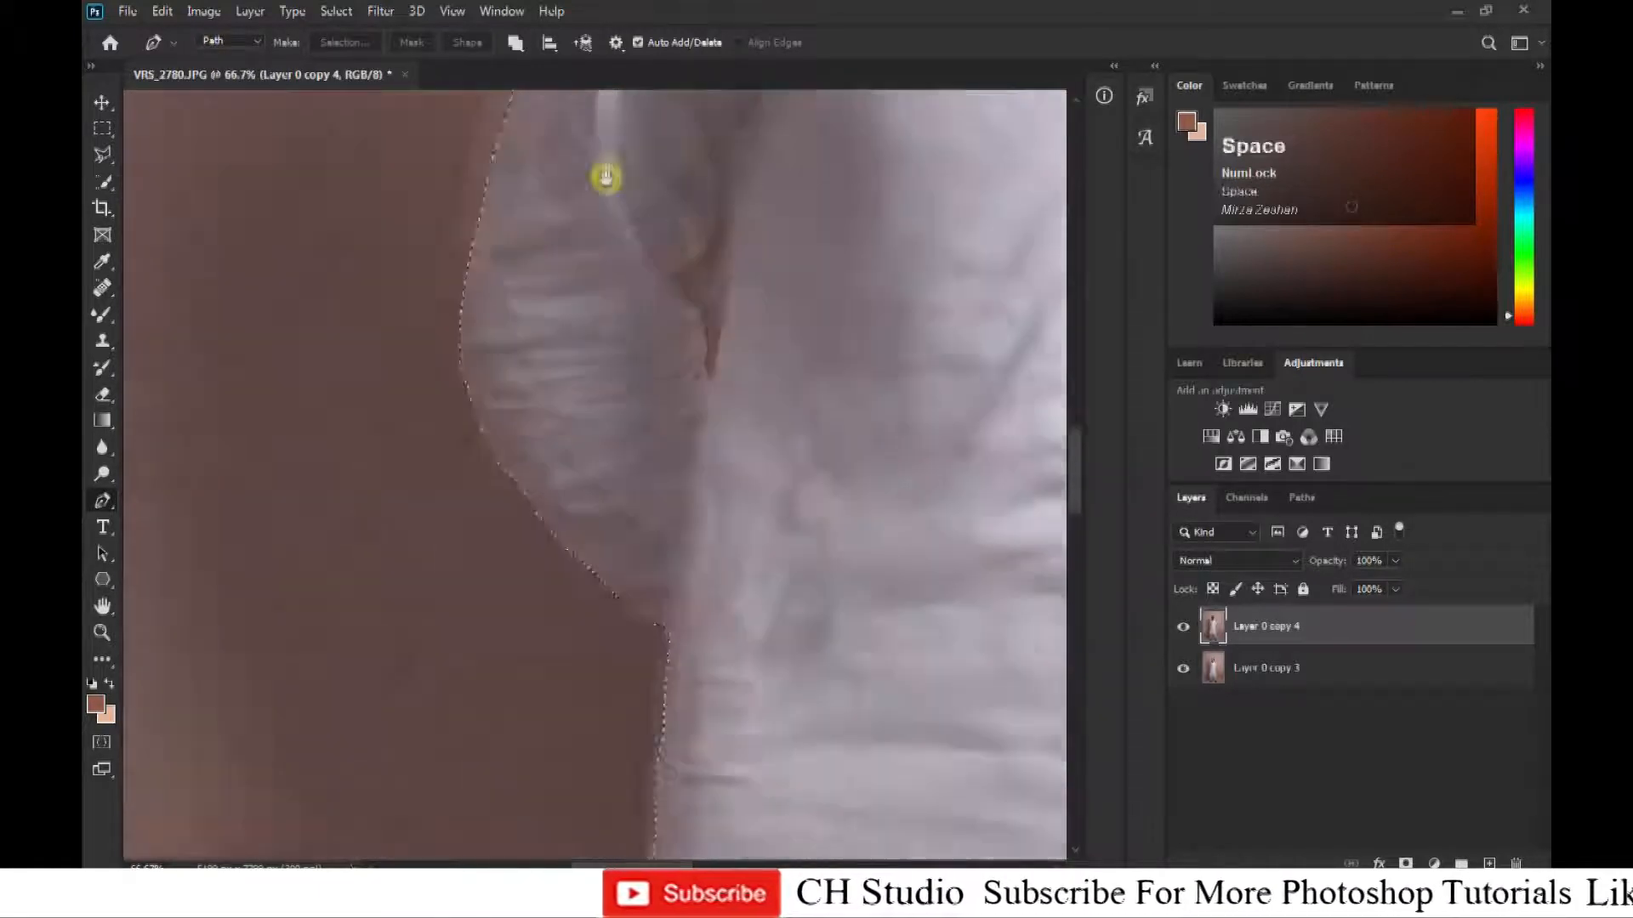
Trace the outer edge of the left-hand sandal in the image with the Pen tool, from the ankle down to the sole.
{"action": "left_click_drag", "start_coordinate": [619, 646], "coordinate": [605, 187]}
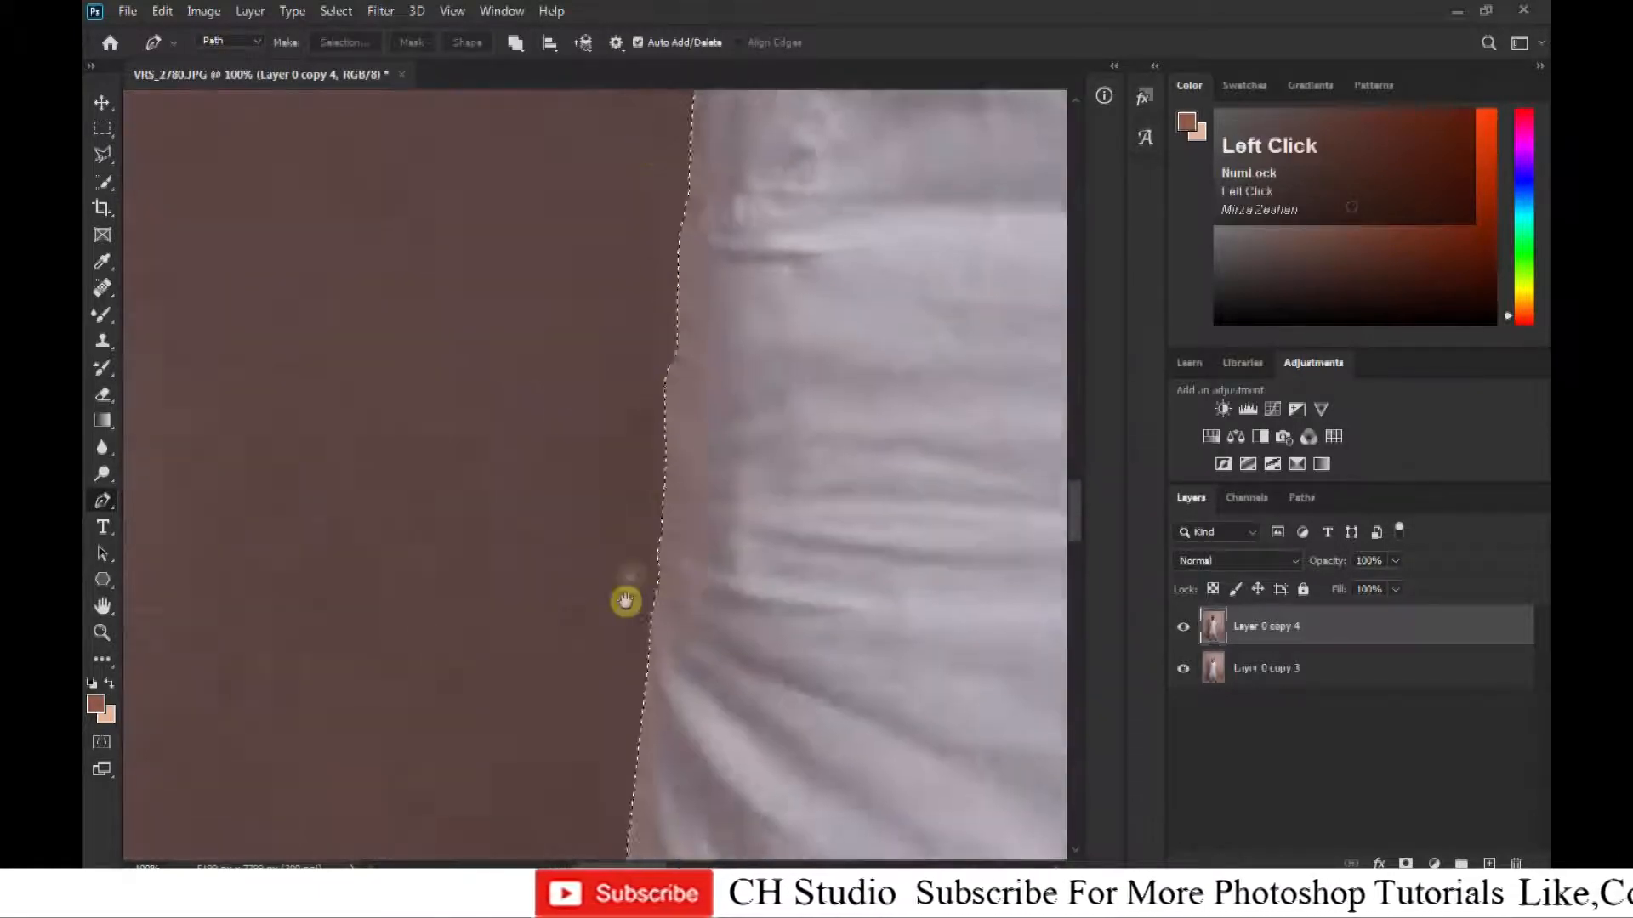
{"action": "left_click_drag", "start_coordinate": [624, 601], "coordinate": [587, 195]}
{"action": "left_click_drag", "start_coordinate": [569, 624], "coordinate": [529, 227]}
{"action": "key", "text": "ctrl+plus"}
{"action": "left_click_drag", "start_coordinate": [718, 802], "coordinate": [789, 828]}
{"action": "left_click", "coordinate": [716, 243]}
{"action": "left_click_drag", "start_coordinate": [708, 342], "coordinate": [676, 406]}
{"action": "left_click", "coordinate": [642, 519]}
{"action": "left_click", "coordinate": [612, 648]}
{"action": "left_click_drag", "start_coordinate": [609, 659], "coordinate": [607, 302]}
{"action": "left_click_drag", "start_coordinate": [565, 433], "coordinate": [572, 525]}
{"action": "left_click_drag", "start_coordinate": [616, 627], "coordinate": [655, 681]}
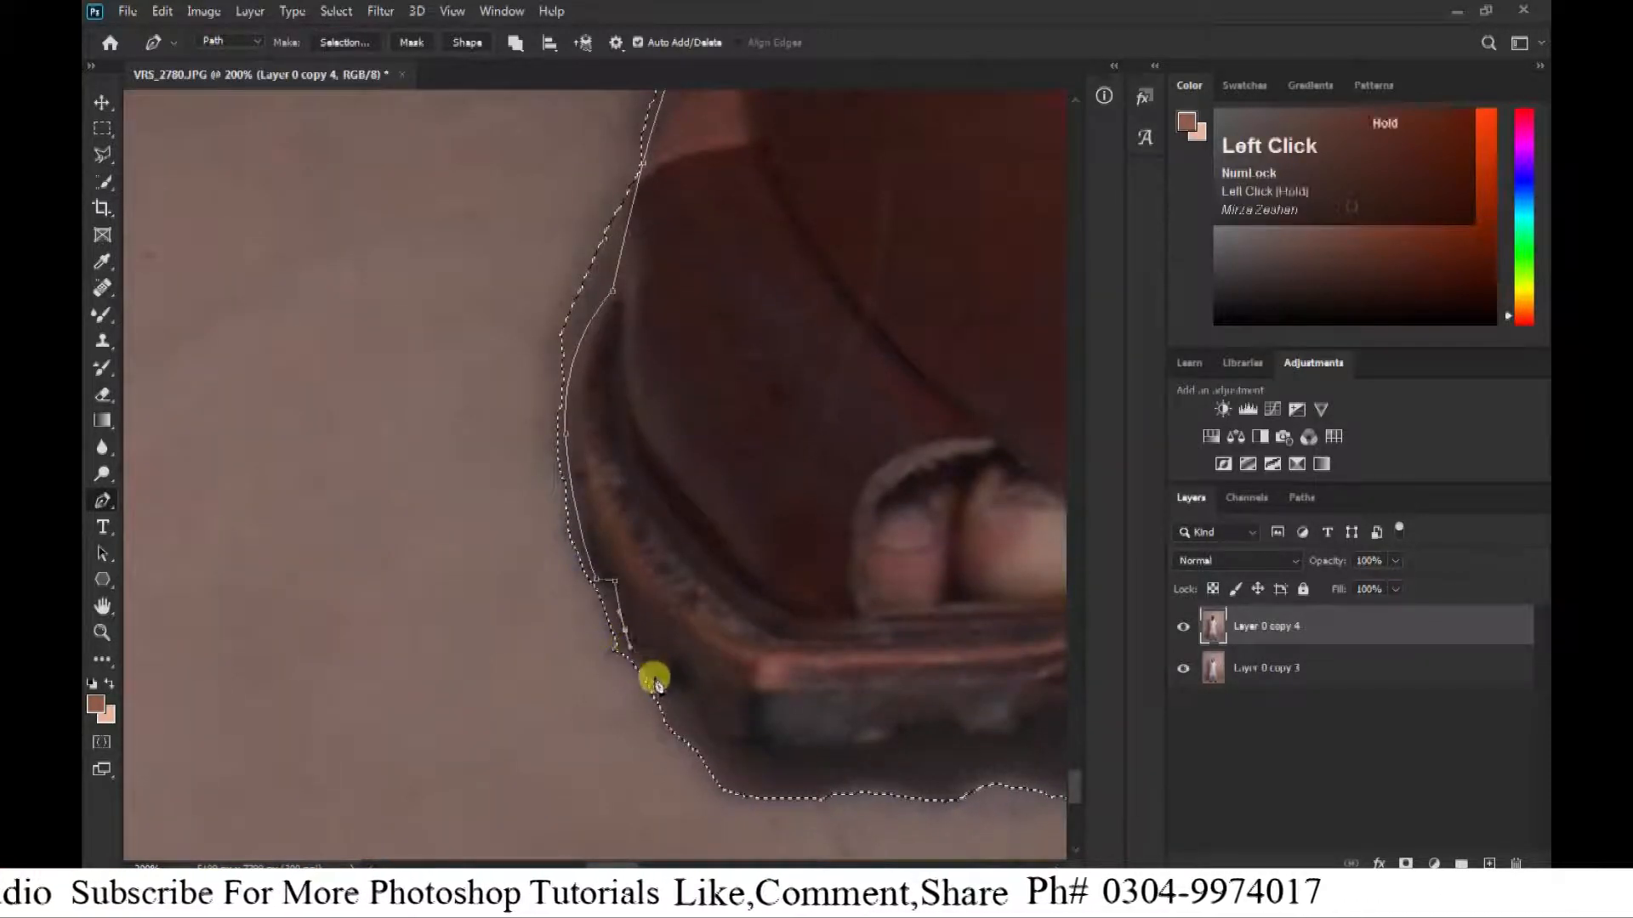
Continue the path under the sandal's sole, close it across the floor and subtract the shadow from the selection.
{"action": "left_click", "coordinate": [686, 701]}
{"action": "left_click", "coordinate": [697, 718]}
{"action": "left_click", "coordinate": [721, 732]}
{"action": "left_click", "coordinate": [736, 738]}
{"action": "left_click", "coordinate": [755, 740]}
{"action": "left_click_drag", "start_coordinate": [762, 738], "coordinate": [608, 486]}
{"action": "left_click", "coordinate": [713, 489]}
{"action": "left_click", "coordinate": [744, 481]}
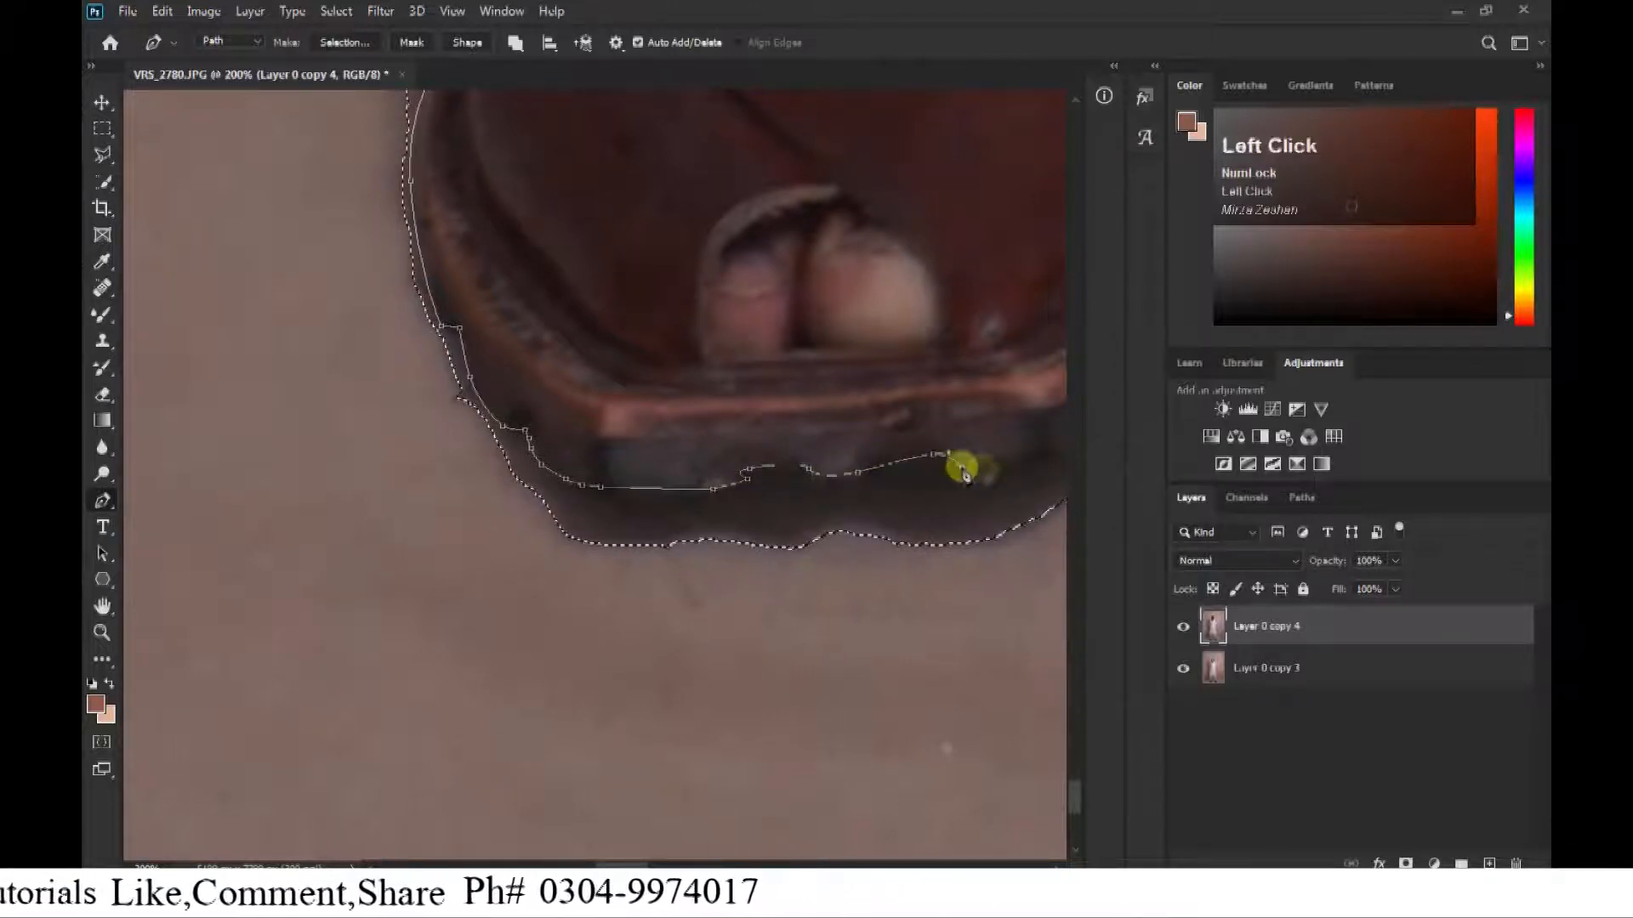
{"action": "left_click_drag", "start_coordinate": [963, 472], "coordinate": [508, 431]}
{"action": "left_click_drag", "start_coordinate": [587, 419], "coordinate": [614, 414]}
{"action": "scroll", "coordinate": [578, 460], "scroll_direction": "down", "scroll_amount": 3}
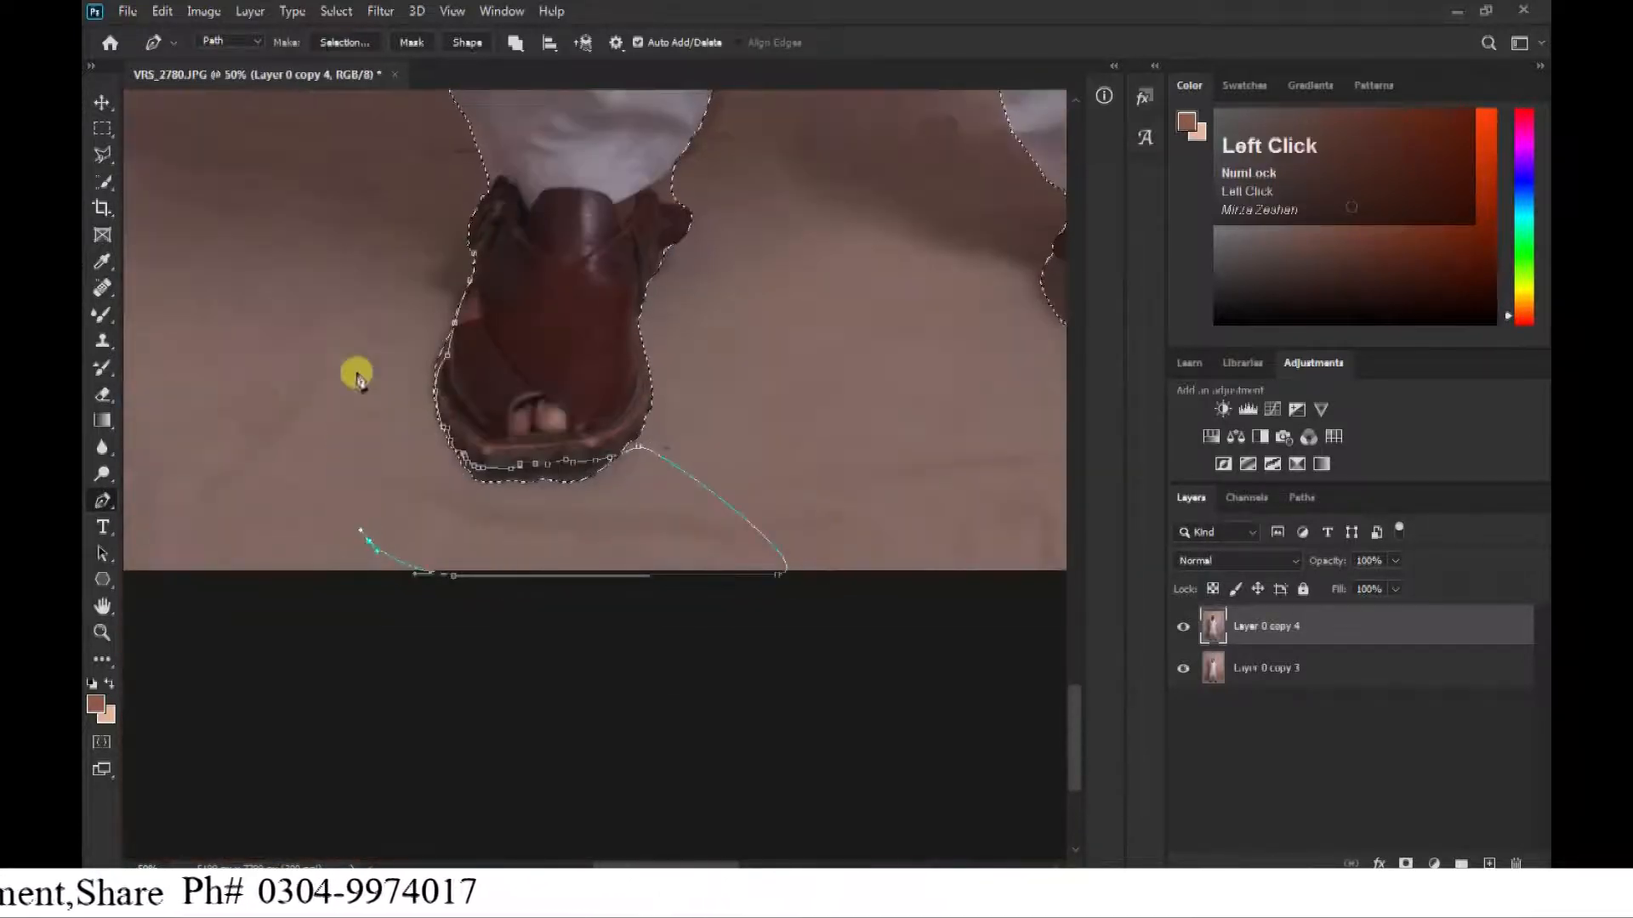
Outline the background slivers above and below the sandal's protruding ankle strap and subtract them from the selection.
{"action": "left_click_drag", "start_coordinate": [672, 349], "coordinate": [623, 550]}
{"action": "scroll", "coordinate": [624, 549], "scroll_direction": "up", "scroll_amount": 3}
{"action": "left_click_drag", "start_coordinate": [668, 195], "coordinate": [681, 440]}
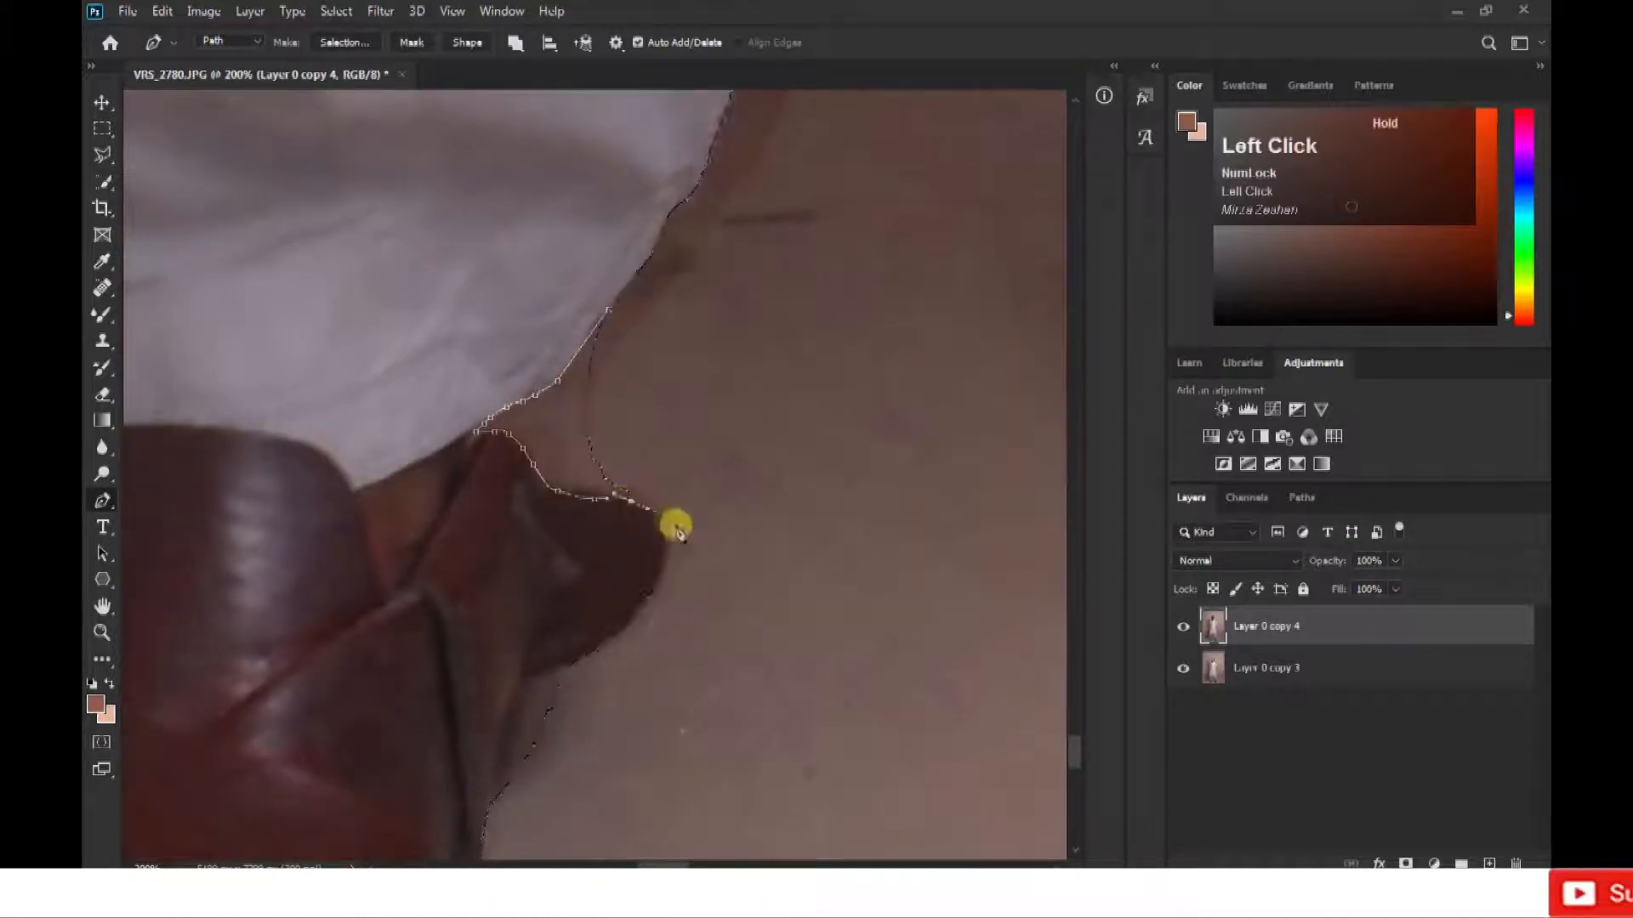
{"action": "left_click", "coordinate": [527, 680]}
{"action": "left_click_drag", "start_coordinate": [502, 830], "coordinate": [586, 471]}
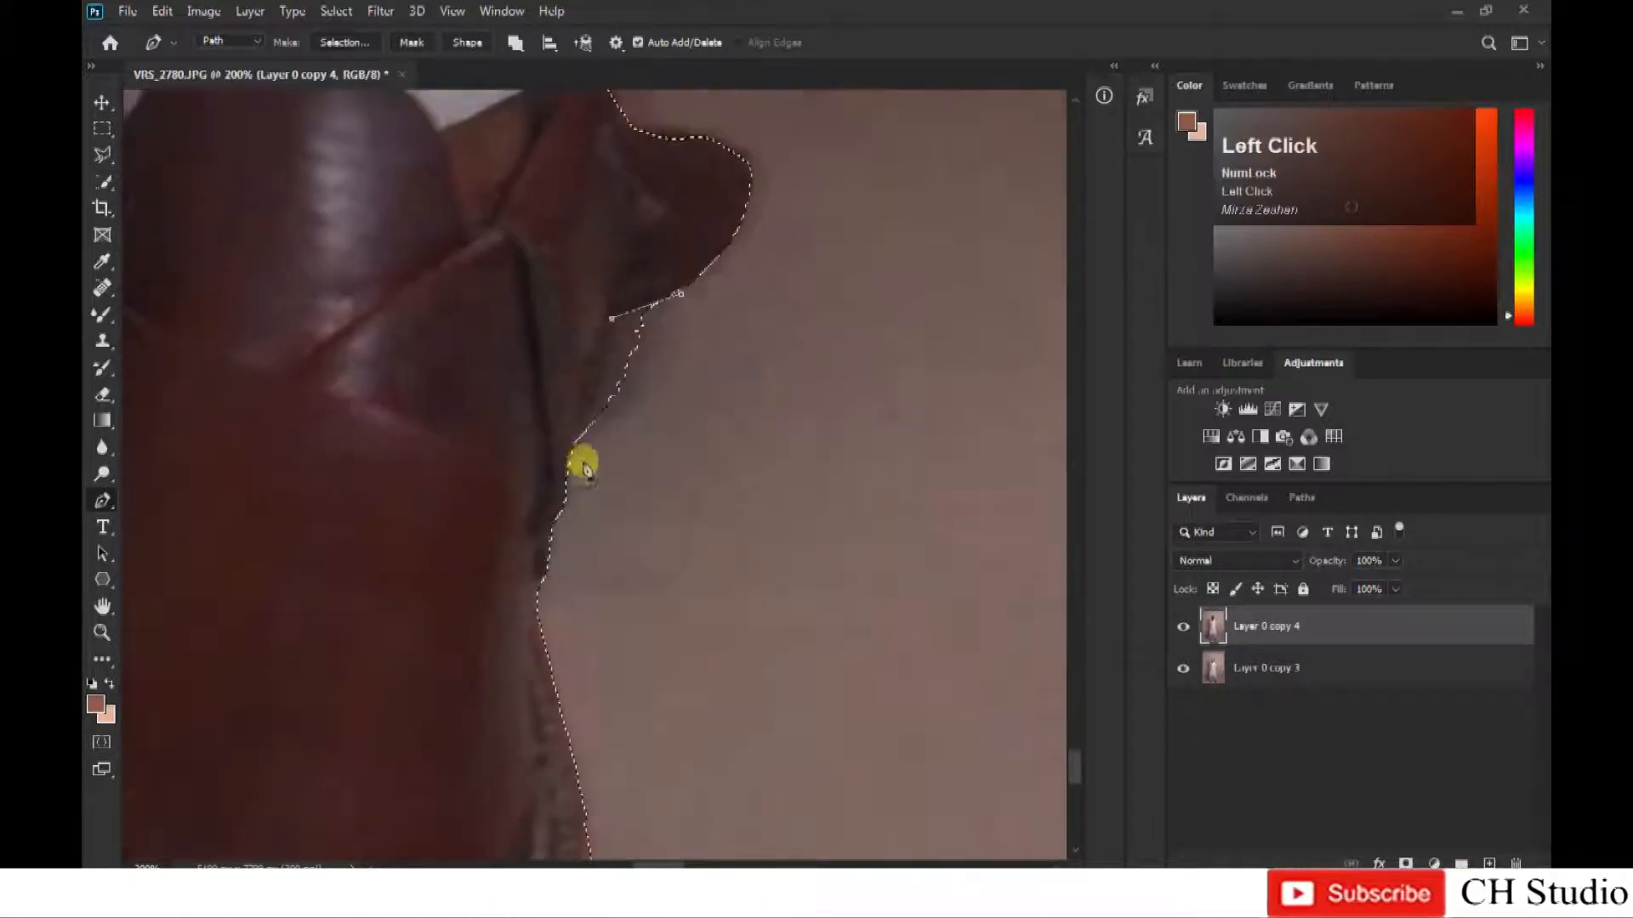
Trace the shirt's lower hem between the legs with the Pen tool and add the missed strip to the selection.
{"action": "left_click_drag", "start_coordinate": [803, 442], "coordinate": [547, 740]}
{"action": "left_click_drag", "start_coordinate": [640, 357], "coordinate": [507, 656]}
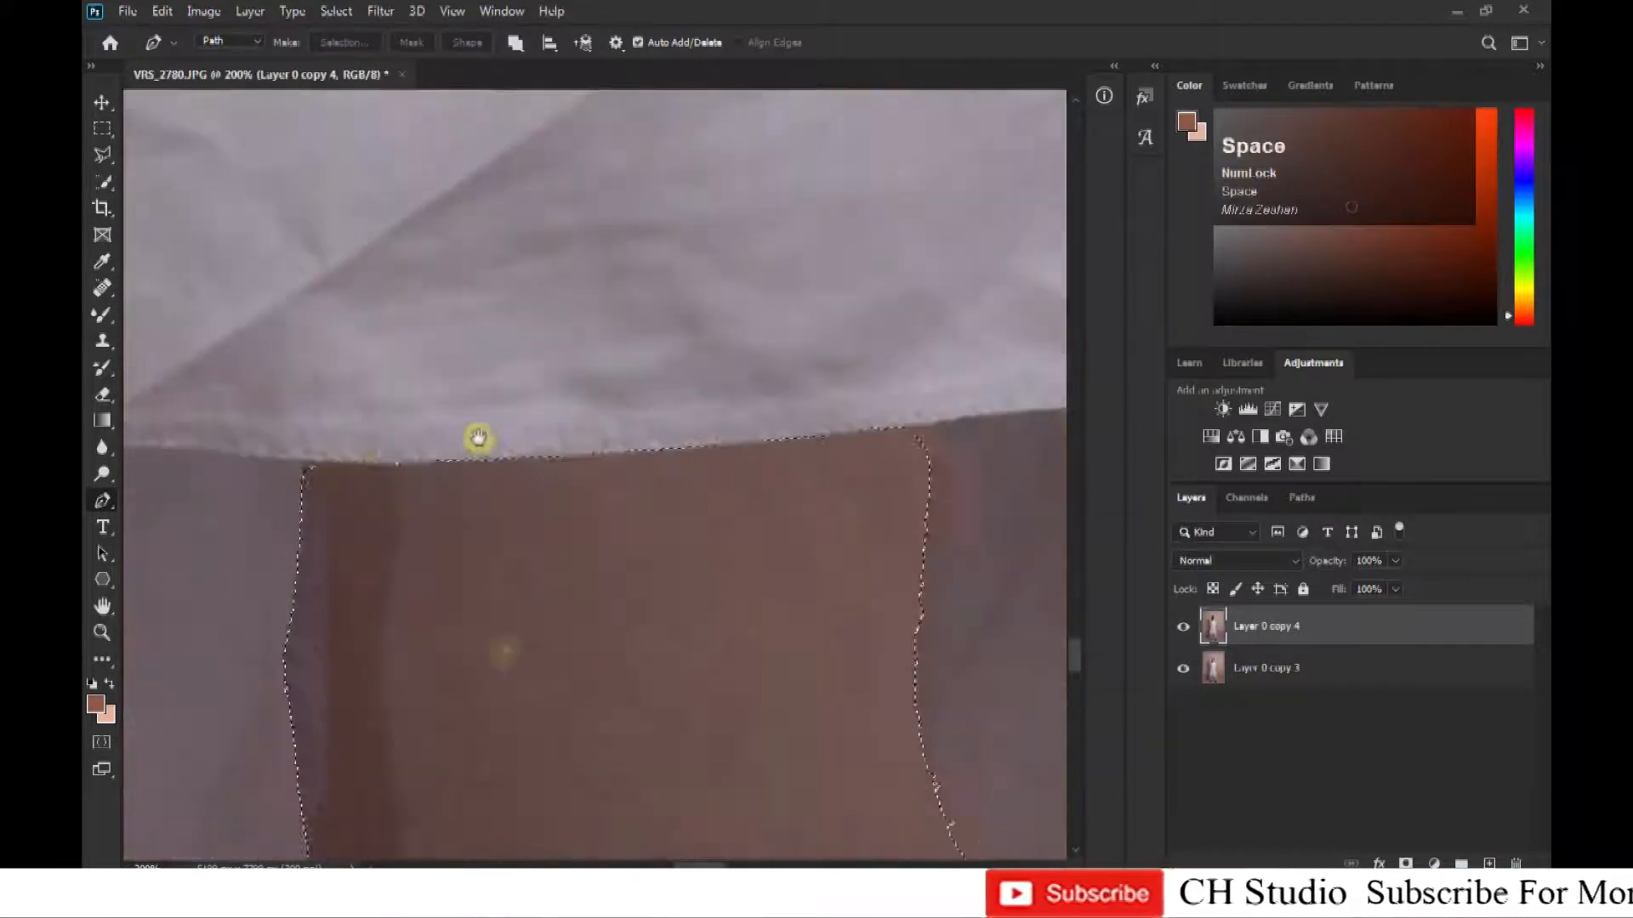
{"action": "left_click", "coordinate": [303, 463]}
{"action": "left_click", "coordinate": [932, 462]}
{"action": "left_click", "coordinate": [936, 423]}
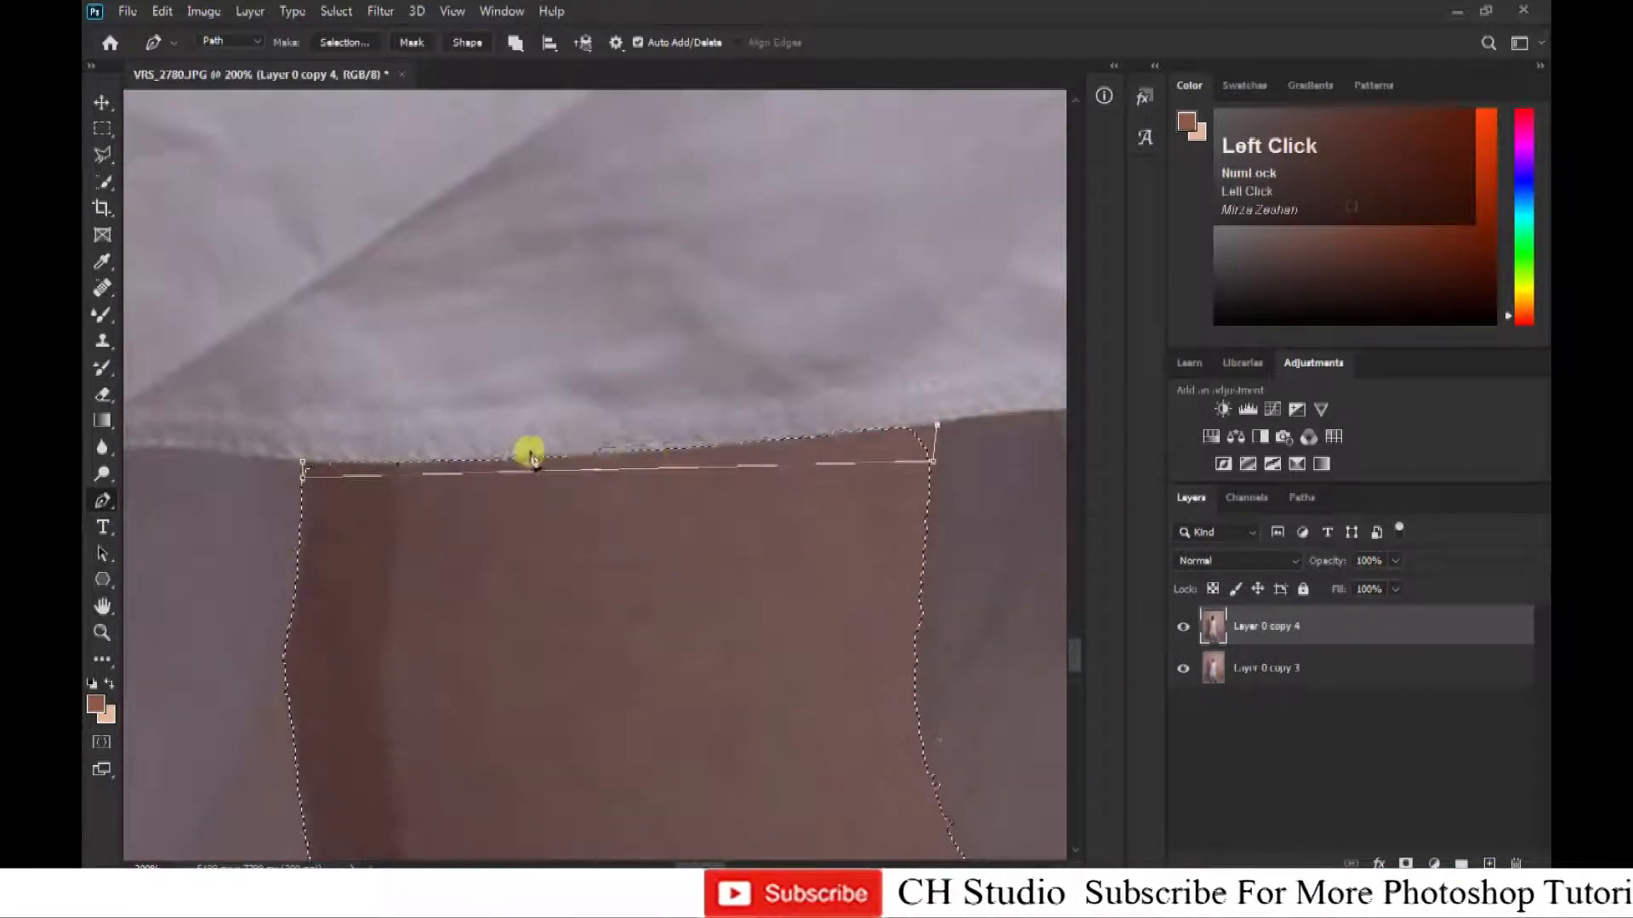
{"action": "left_click", "coordinate": [528, 457]}
{"action": "left_click", "coordinate": [304, 464]}
{"action": "key", "text": "ctrl+shift+Return"}
Trace the shadowed inner edge of the right-hand trouser leg with the Pen tool, from the shirt hem downward.
{"action": "left_click_drag", "start_coordinate": [984, 650], "coordinate": [612, 226]}
{"action": "left_click", "coordinate": [679, 405]}
{"action": "left_click_drag", "start_coordinate": [661, 516], "coordinate": [635, 226]}
{"action": "left_click_drag", "start_coordinate": [635, 430], "coordinate": [627, 548]}
{"action": "left_click_drag", "start_coordinate": [655, 689], "coordinate": [606, 279]}
{"action": "left_click_drag", "start_coordinate": [629, 465], "coordinate": [649, 591]}
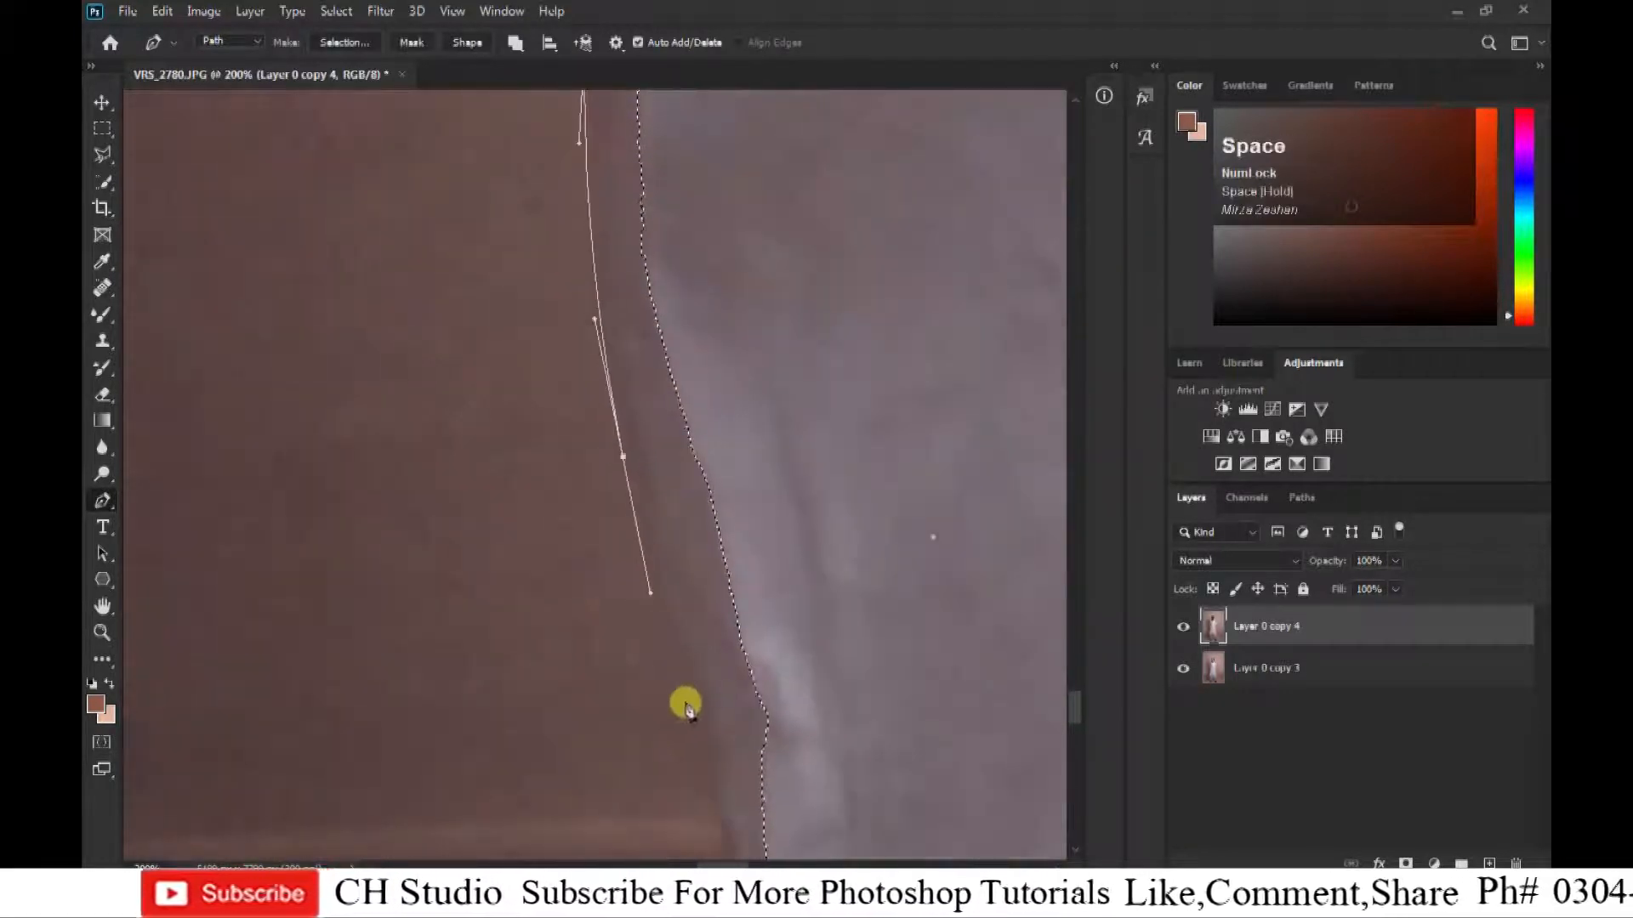
{"action": "left_click_drag", "start_coordinate": [685, 703], "coordinate": [666, 247]}
Extend the path along the lower inner trouser edge, close it and include the missed strip in the selection.
{"action": "left_click", "coordinate": [666, 247]}
{"action": "left_click", "coordinate": [700, 297]}
{"action": "left_click_drag", "start_coordinate": [699, 403], "coordinate": [732, 507]}
{"action": "left_click", "coordinate": [774, 672]}
{"action": "left_click_drag", "start_coordinate": [859, 788], "coordinate": [755, 301]}
{"action": "left_click_drag", "start_coordinate": [755, 280], "coordinate": [737, 616]}
{"action": "left_click", "coordinate": [776, 305]}
{"action": "key", "text": "ctrl+minus"}
{"action": "key", "text": "ctrl+minus"}
{"action": "left_click_drag", "start_coordinate": [650, 467], "coordinate": [556, 263]}
Outline the background between the trouser hem and the right-hand sandal's inner strap and subtract it from the selection.
{"action": "key", "text": "ctrl+plus"}
{"action": "key", "text": "ctrl+plus"}
{"action": "key", "text": "ctrl+plus"}
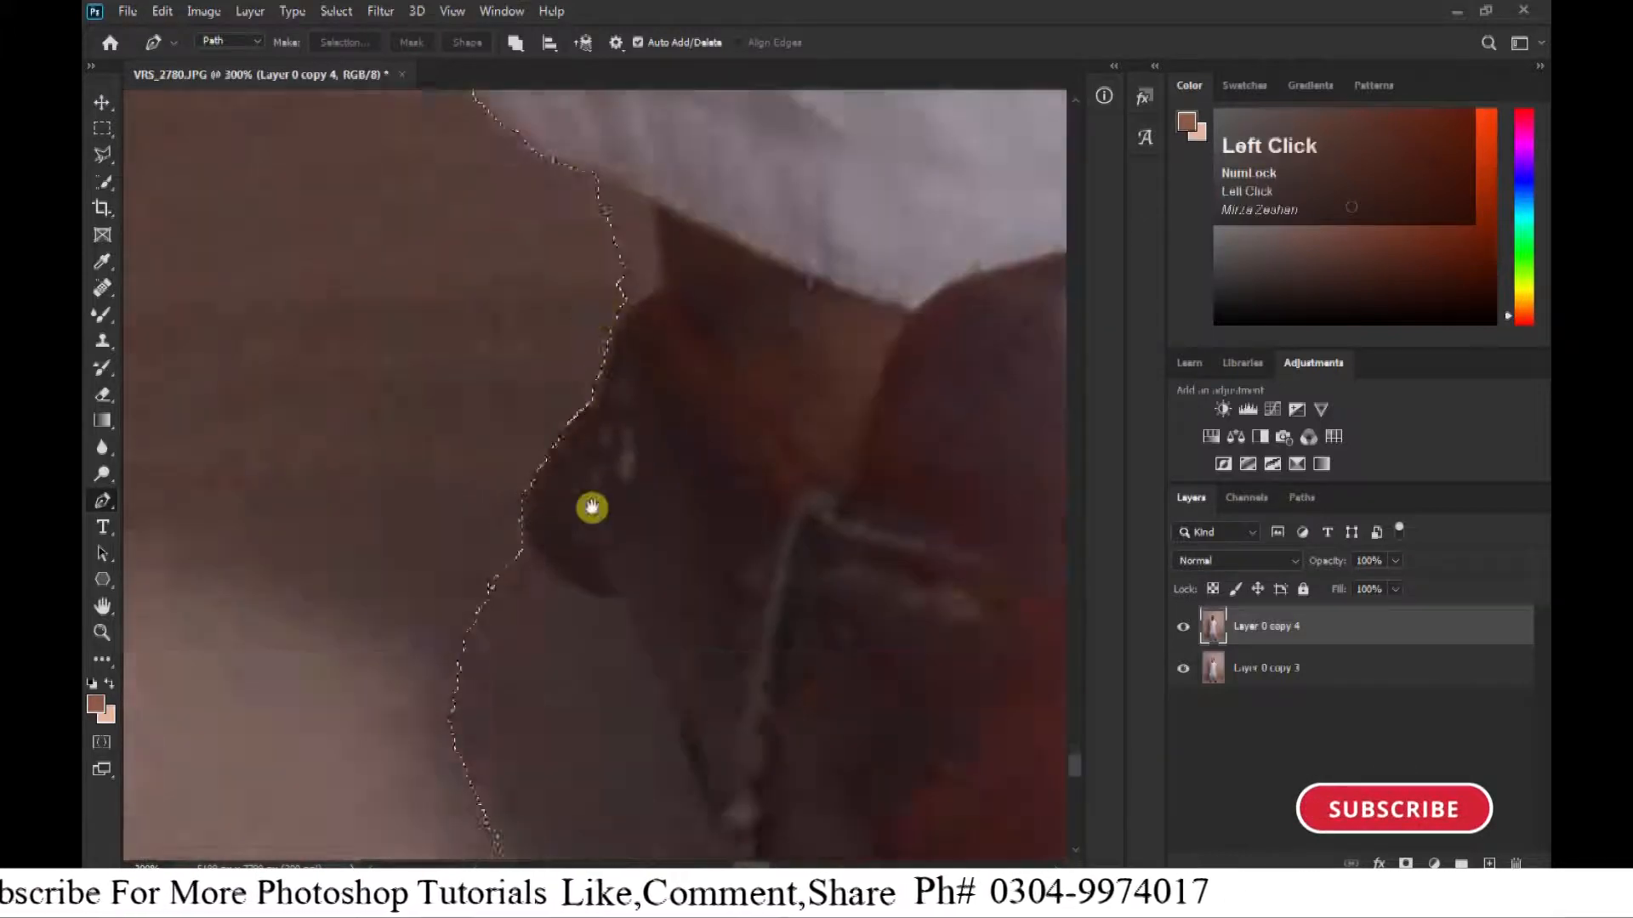
{"action": "left_click_drag", "start_coordinate": [590, 507], "coordinate": [590, 726]}
{"action": "left_click", "coordinate": [579, 378]}
{"action": "left_click", "coordinate": [638, 406]}
{"action": "left_click", "coordinate": [659, 414]}
{"action": "left_click", "coordinate": [665, 504]}
{"action": "left_click", "coordinate": [636, 520]}
{"action": "left_click", "coordinate": [619, 553]}
{"action": "left_click", "coordinate": [599, 587]}
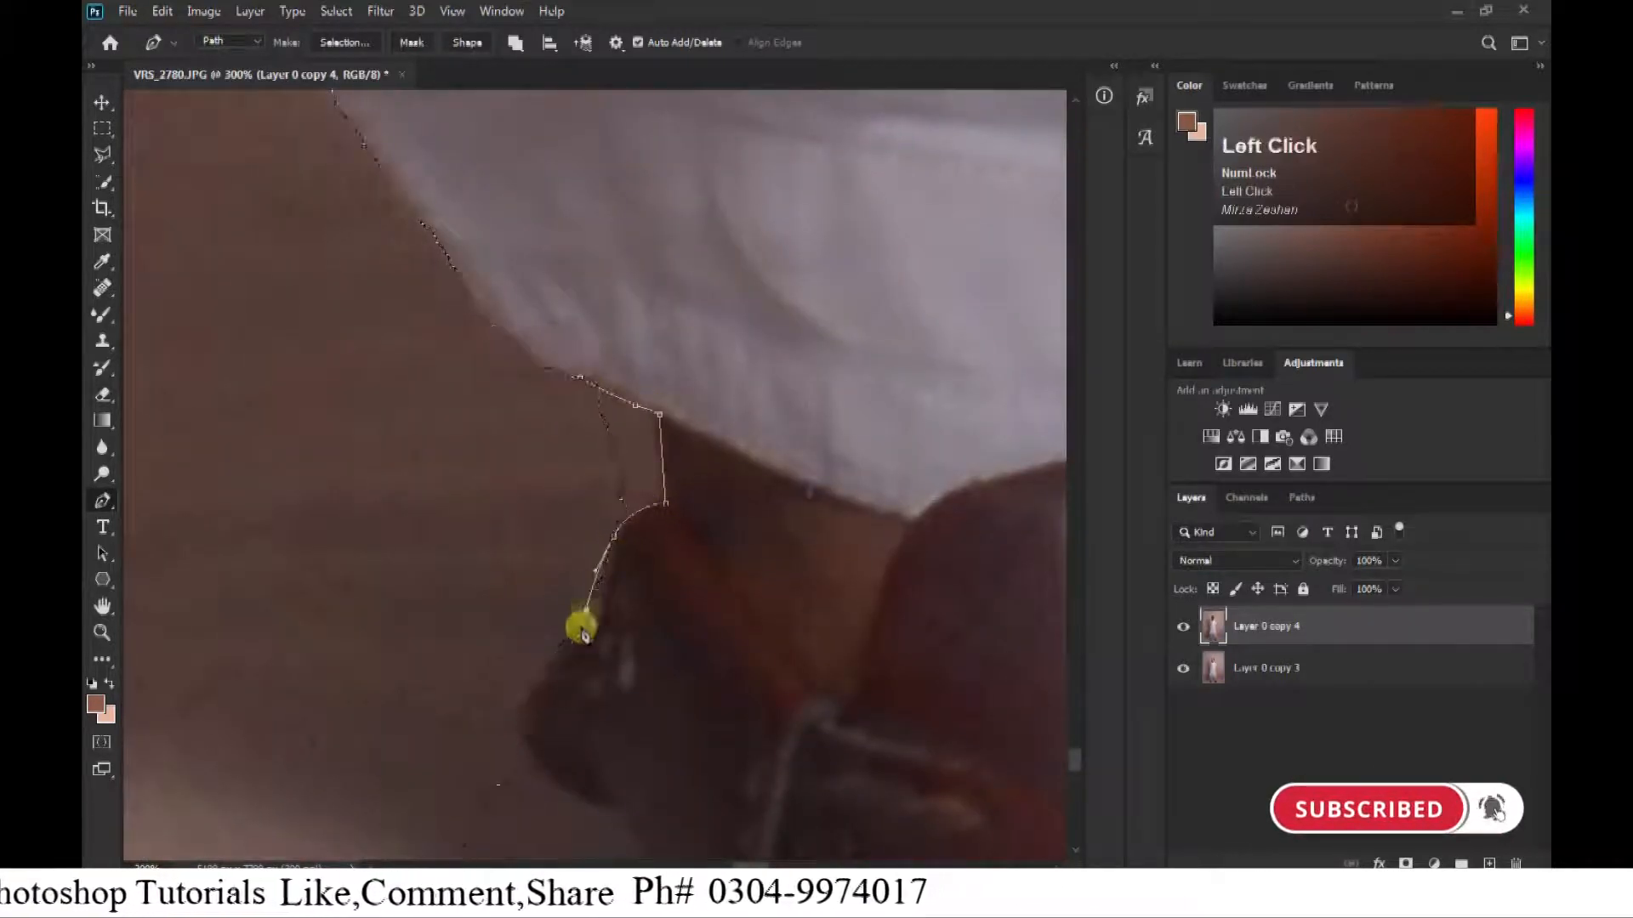
{"action": "left_click_drag", "start_coordinate": [568, 551], "coordinate": [521, 266]}
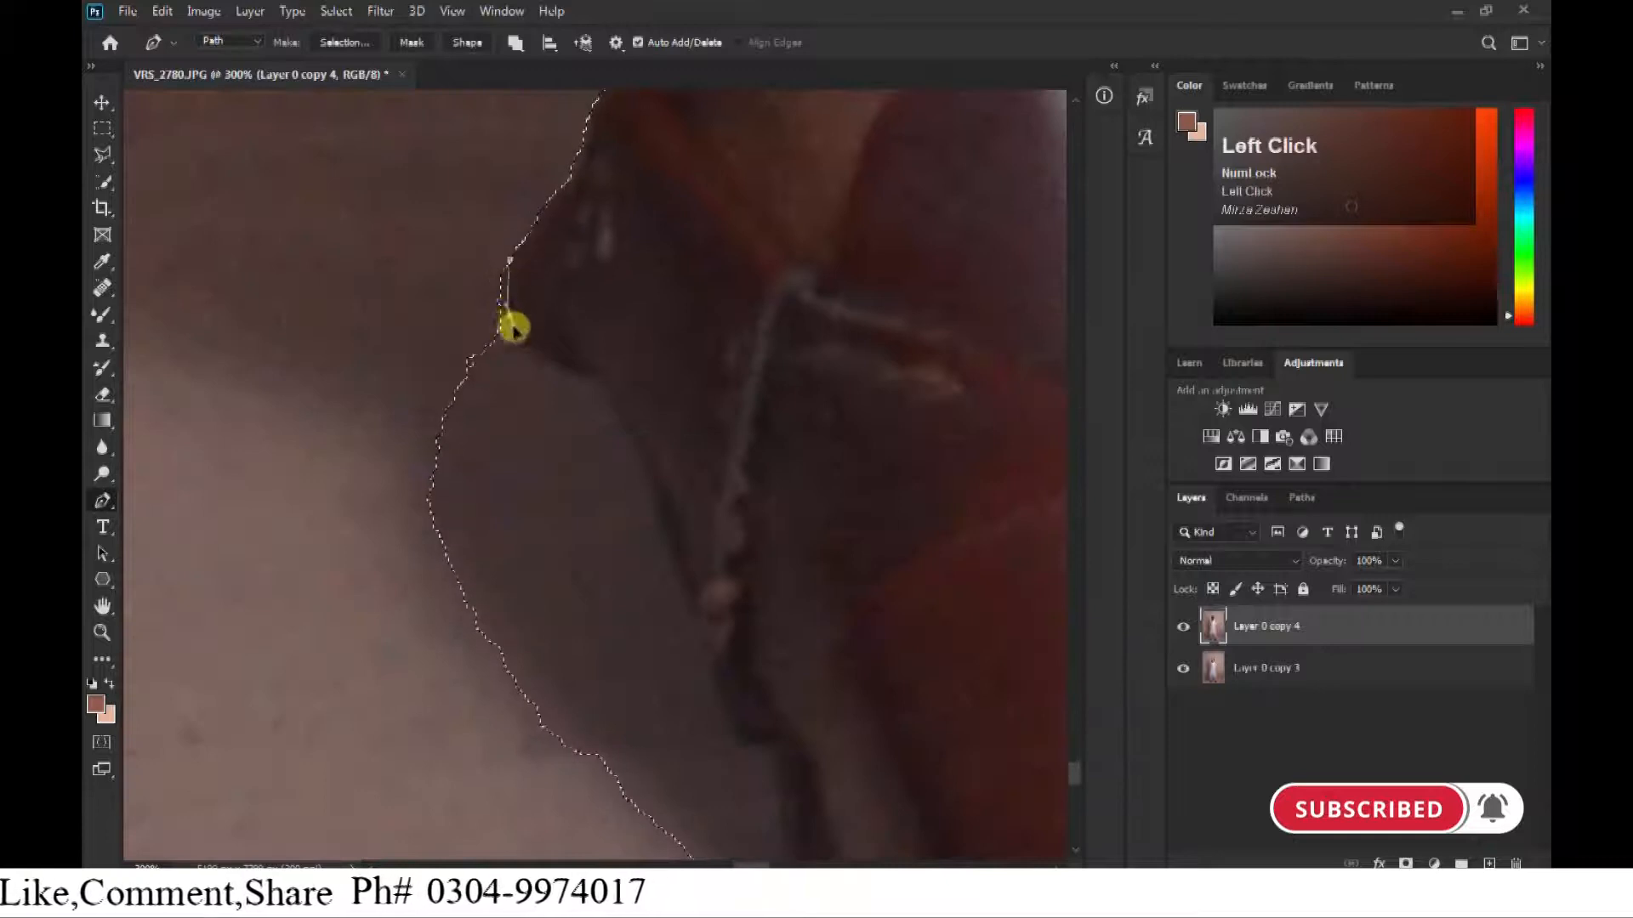
Trace the inner side of the right-hand sandal below its strap and subtract the adjoining shadow from the selection.
{"action": "left_click_drag", "start_coordinate": [580, 375], "coordinate": [602, 381]}
{"action": "key", "text": "ctrl+minus"}
{"action": "left_click_drag", "start_coordinate": [711, 653], "coordinate": [718, 656]}
{"action": "left_click", "coordinate": [723, 677]}
{"action": "left_click_drag", "start_coordinate": [728, 702], "coordinate": [722, 272]}
{"action": "left_click_drag", "start_coordinate": [695, 499], "coordinate": [696, 512]}
{"action": "key", "text": "ctrl+minus"}
{"action": "left_click_drag", "start_coordinate": [602, 437], "coordinate": [601, 667]}
{"action": "key", "text": "ctrl+alt+Return"}
Trace the underside of the right-hand sandal's sole with the Pen tool and subtract the shadow beneath it from the selection.
{"action": "left_click_drag", "start_coordinate": [944, 817], "coordinate": [885, 380]}
{"action": "key", "text": "ctrl+equal"}
{"action": "left_click_drag", "start_coordinate": [886, 558], "coordinate": [598, 662]}
{"action": "key", "text": "ctrl+equal"}
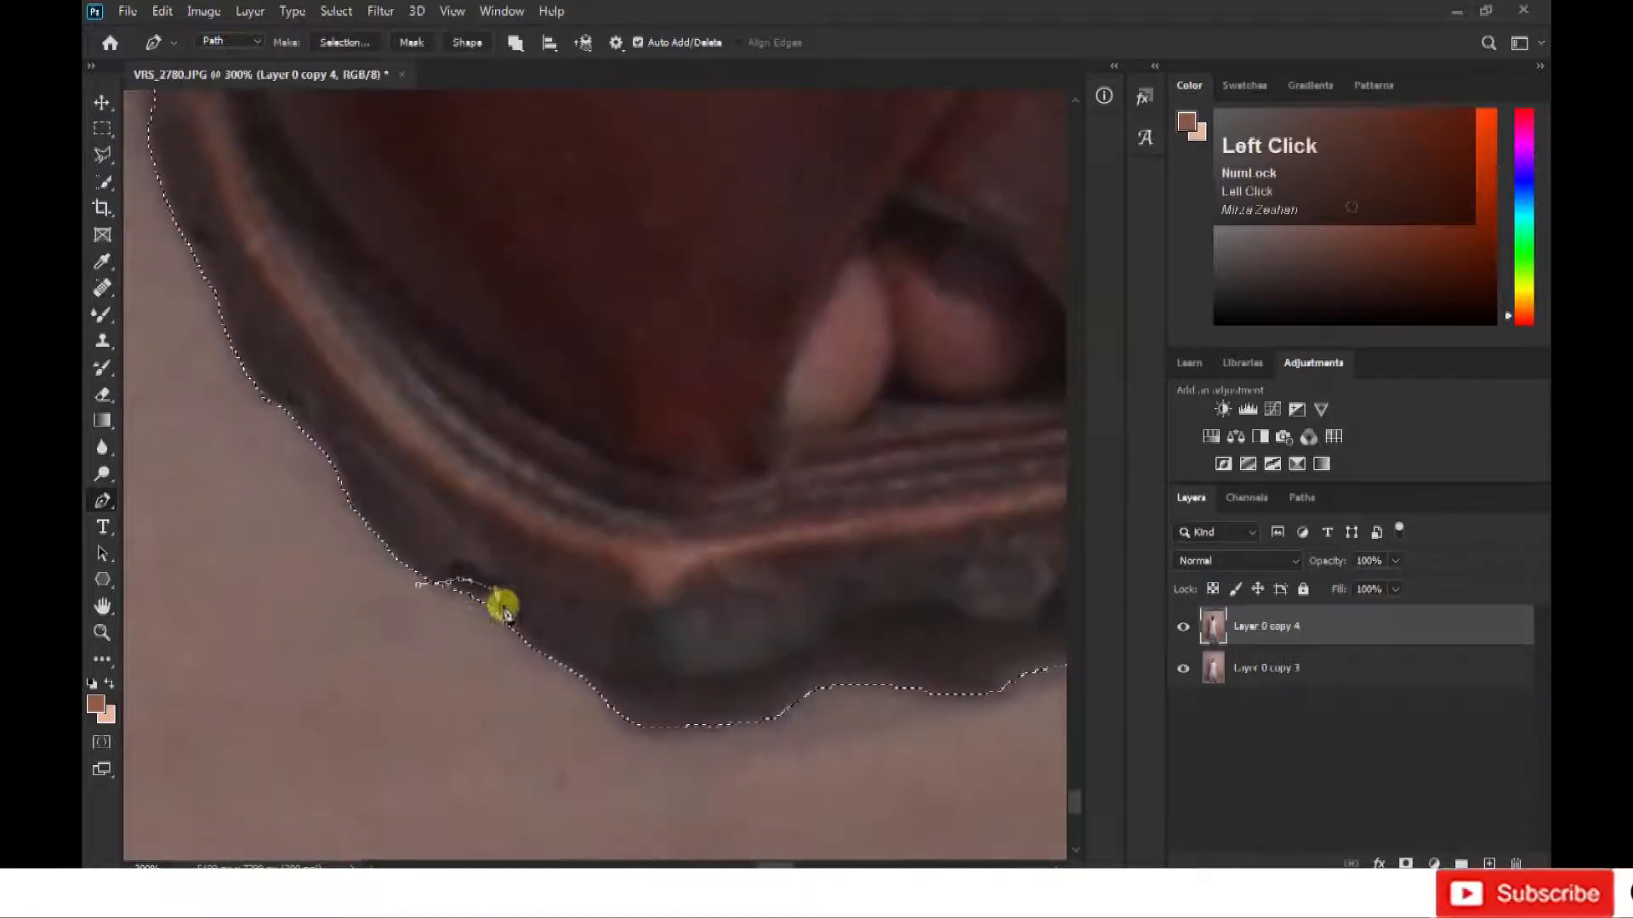
{"action": "left_click", "coordinate": [825, 647]}
{"action": "left_click", "coordinate": [853, 626]}
{"action": "left_click", "coordinate": [899, 613]}
{"action": "left_click", "coordinate": [991, 607]}
{"action": "left_click_drag", "start_coordinate": [991, 617], "coordinate": [440, 620]}
{"action": "left_click_drag", "start_coordinate": [495, 624], "coordinate": [524, 614]}
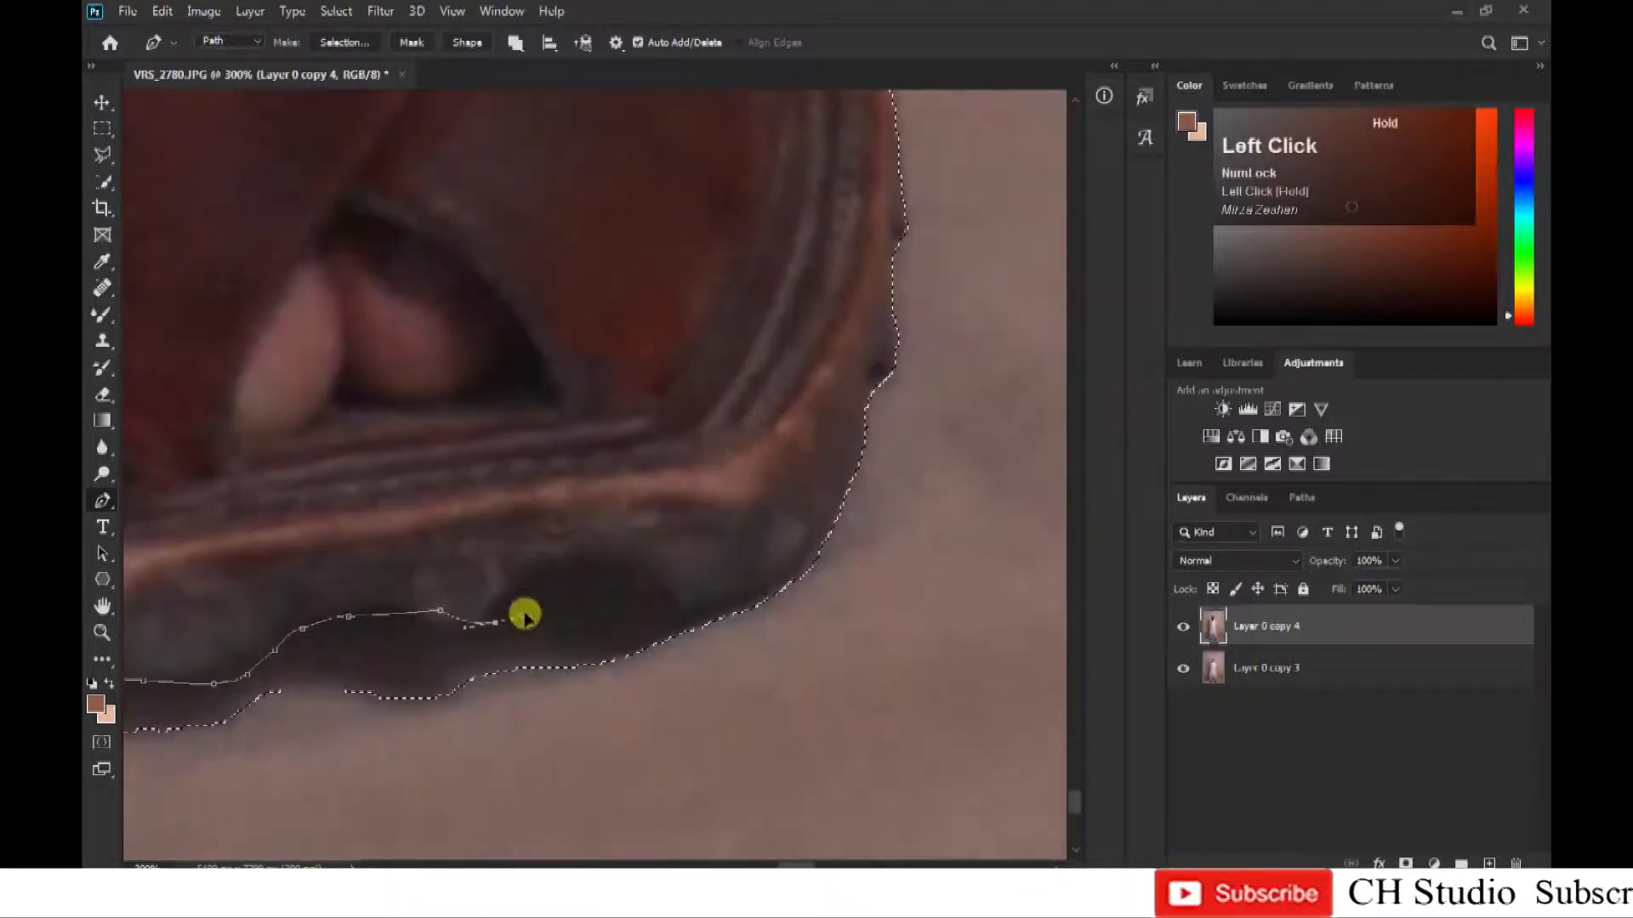
{"action": "left_click_drag", "start_coordinate": [651, 614], "coordinate": [653, 618]}
{"action": "left_click", "coordinate": [687, 636]}
{"action": "key", "text": "ctrl+minus"}
{"action": "key", "text": "ctrl+minus"}
{"action": "left_click_drag", "start_coordinate": [500, 725], "coordinate": [364, 690]}
{"action": "left_click", "coordinate": [211, 576]}
{"action": "key", "text": "ctrl+alt+Return"}
Outline the background sliver below the right-hand sandal's outer buckle strap and subtract it from the selection.
{"action": "key", "text": "ctrl+equal"}
{"action": "key", "text": "ctrl+equal"}
{"action": "left_click_drag", "start_coordinate": [989, 191], "coordinate": [479, 548]}
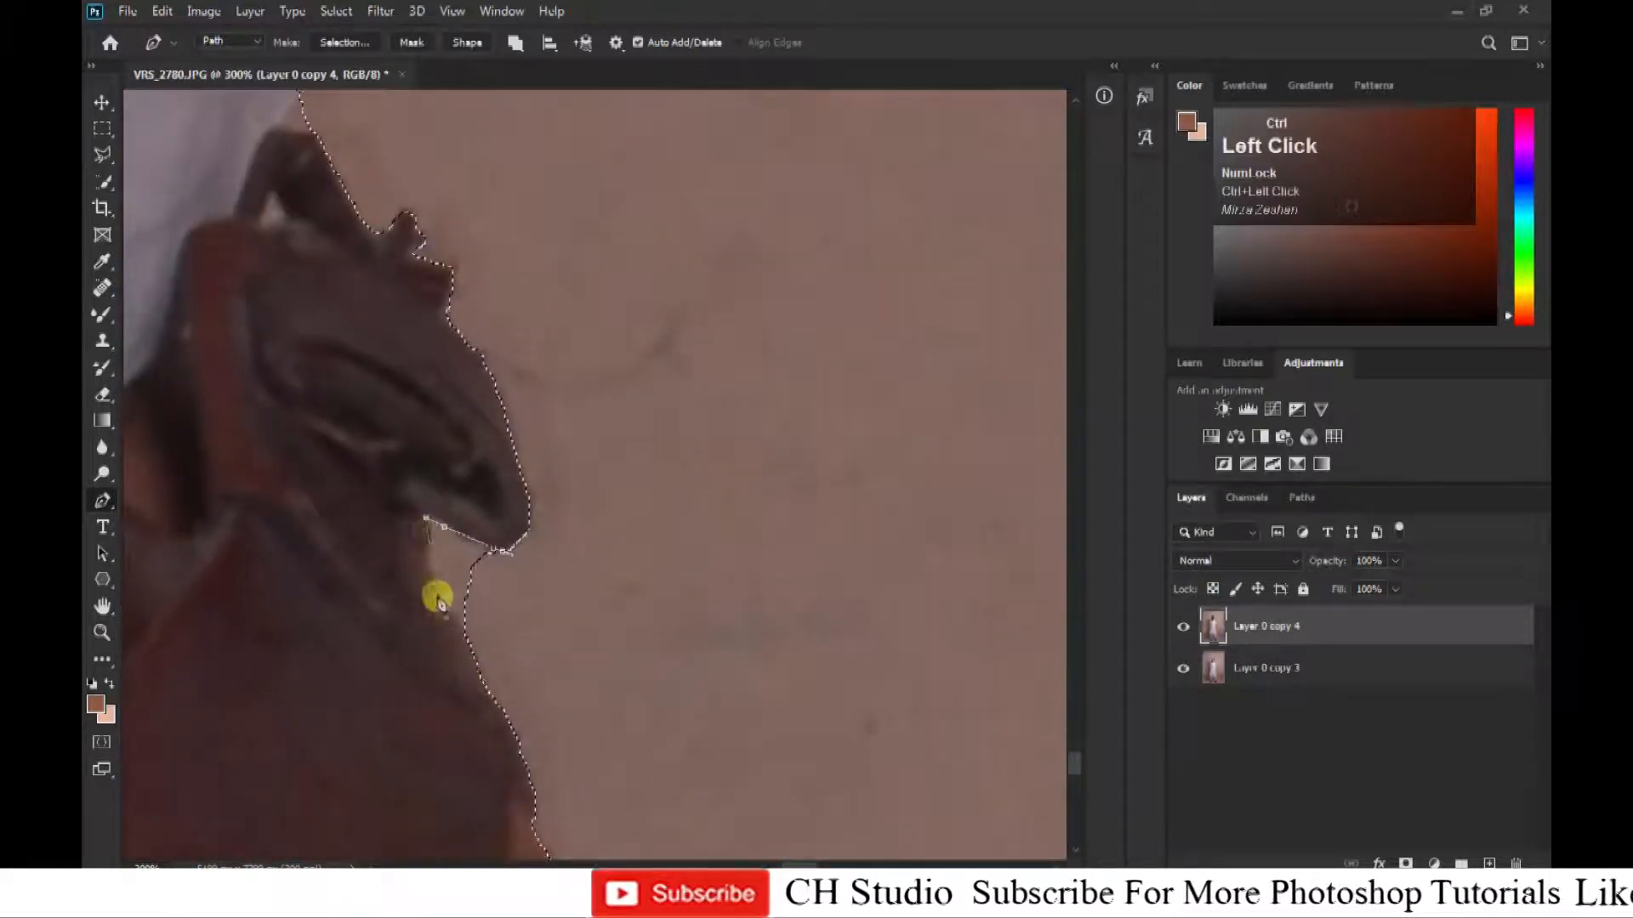
{"action": "left_click", "coordinate": [437, 598]}
{"action": "left_click", "coordinate": [562, 743]}
{"action": "left_click", "coordinate": [590, 683]}
{"action": "left_click", "coordinate": [514, 551]}
{"action": "key", "text": "ctrl+alt+Return"}
Outline the leftover background beside the right-hand ankle and lower trouser edge and subtract it from the selection.
{"action": "left_click_drag", "start_coordinate": [527, 196], "coordinate": [609, 507]}
{"action": "key", "text": "ctrl+minus"}
{"action": "left_click", "coordinate": [582, 519]}
{"action": "left_click_drag", "start_coordinate": [530, 636], "coordinate": [493, 740]}
{"action": "left_click", "coordinate": [508, 721]}
{"action": "left_click", "coordinate": [711, 667]}
{"action": "left_click", "coordinate": [728, 451]}
{"action": "key", "text": "ctrl+alt+Return"}
Trace the missed sliver at the outer bottom of the right-hand trouser leg and add it to the selection.
{"action": "left_click", "coordinate": [534, 603]}
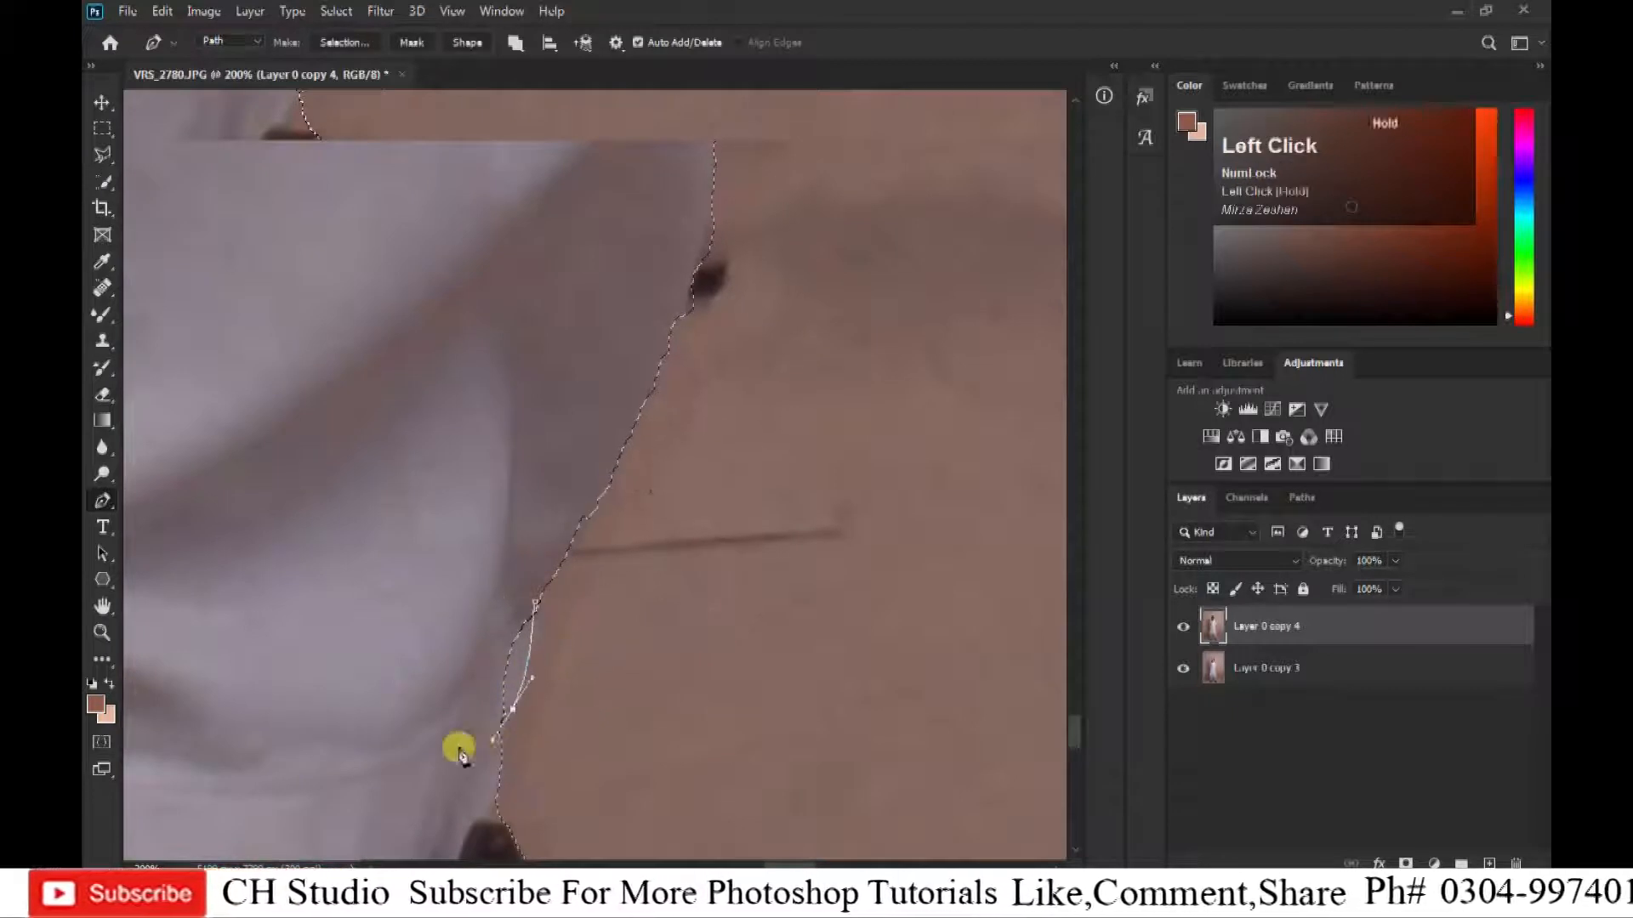
{"action": "left_click", "coordinate": [459, 749]}
{"action": "left_click", "coordinate": [502, 525]}
{"action": "key", "text": "ctrl+shift+Return"}
Trace the shadowed underside of the right-hand sleeve beside the shirt with the Pen tool to include its missed edge.
{"action": "key", "text": "ctrl+minus"}
{"action": "key", "text": "ctrl+minus"}
{"action": "left_click_drag", "start_coordinate": [595, 323], "coordinate": [594, 660]}
{"action": "key", "text": "ctrl+minus"}
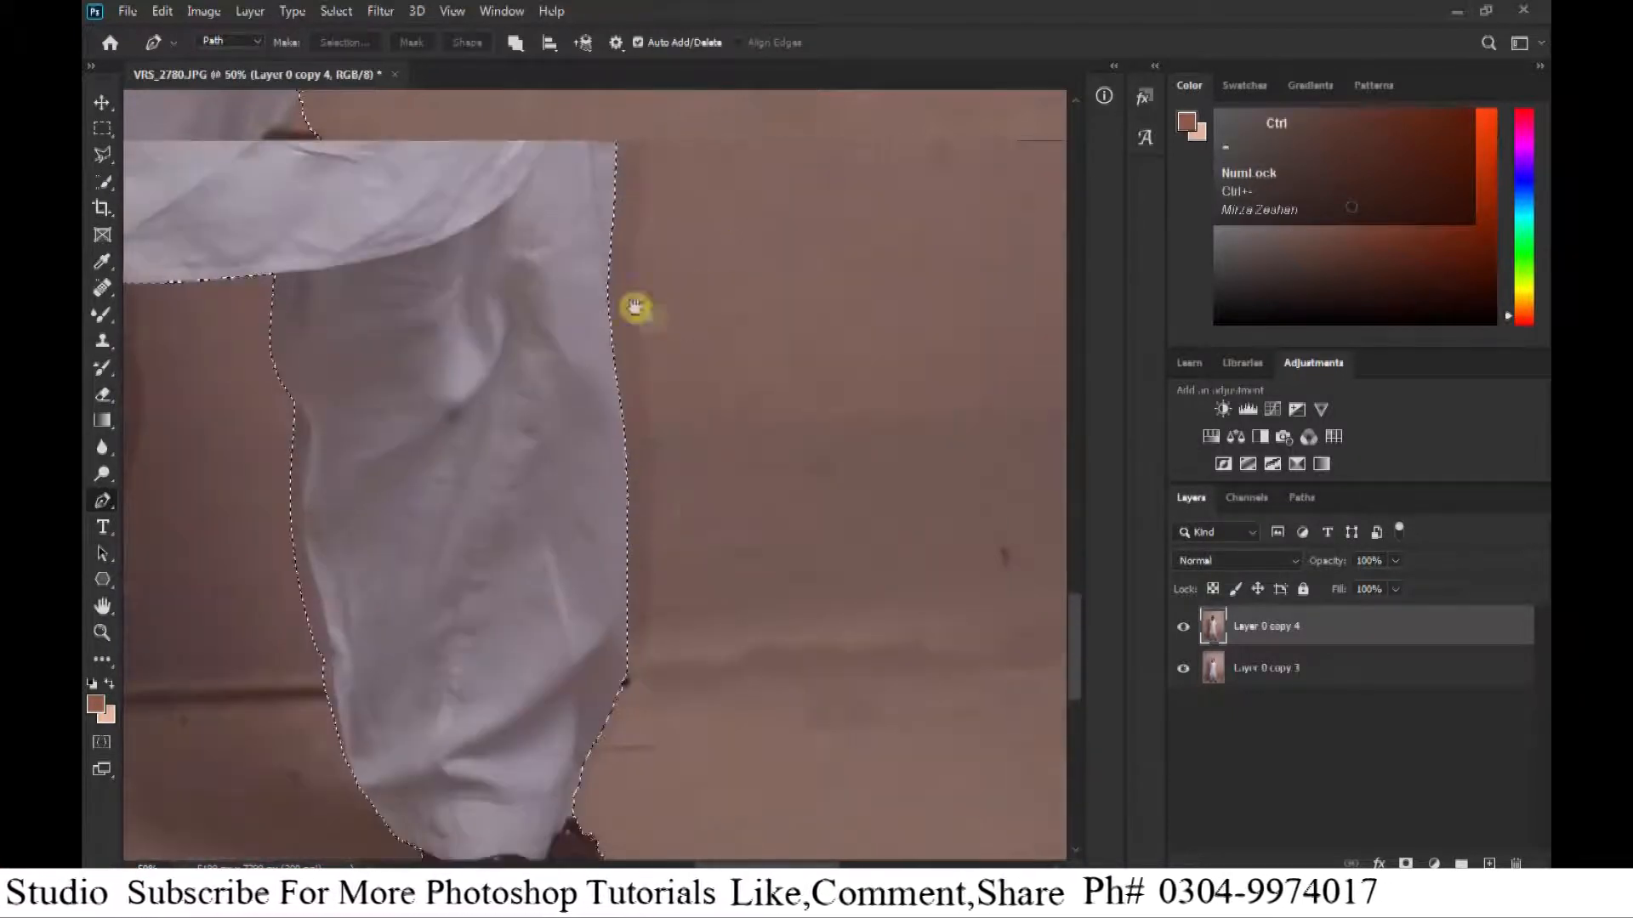
{"action": "left_click_drag", "start_coordinate": [635, 307], "coordinate": [595, 747]}
{"action": "key", "text": "ctrl+equal"}
{"action": "key", "text": "ctrl+equal"}
{"action": "left_click_drag", "start_coordinate": [569, 300], "coordinate": [558, 485]}
{"action": "key", "text": "ctrl+equal"}
{"action": "key", "text": "ctrl+equal"}
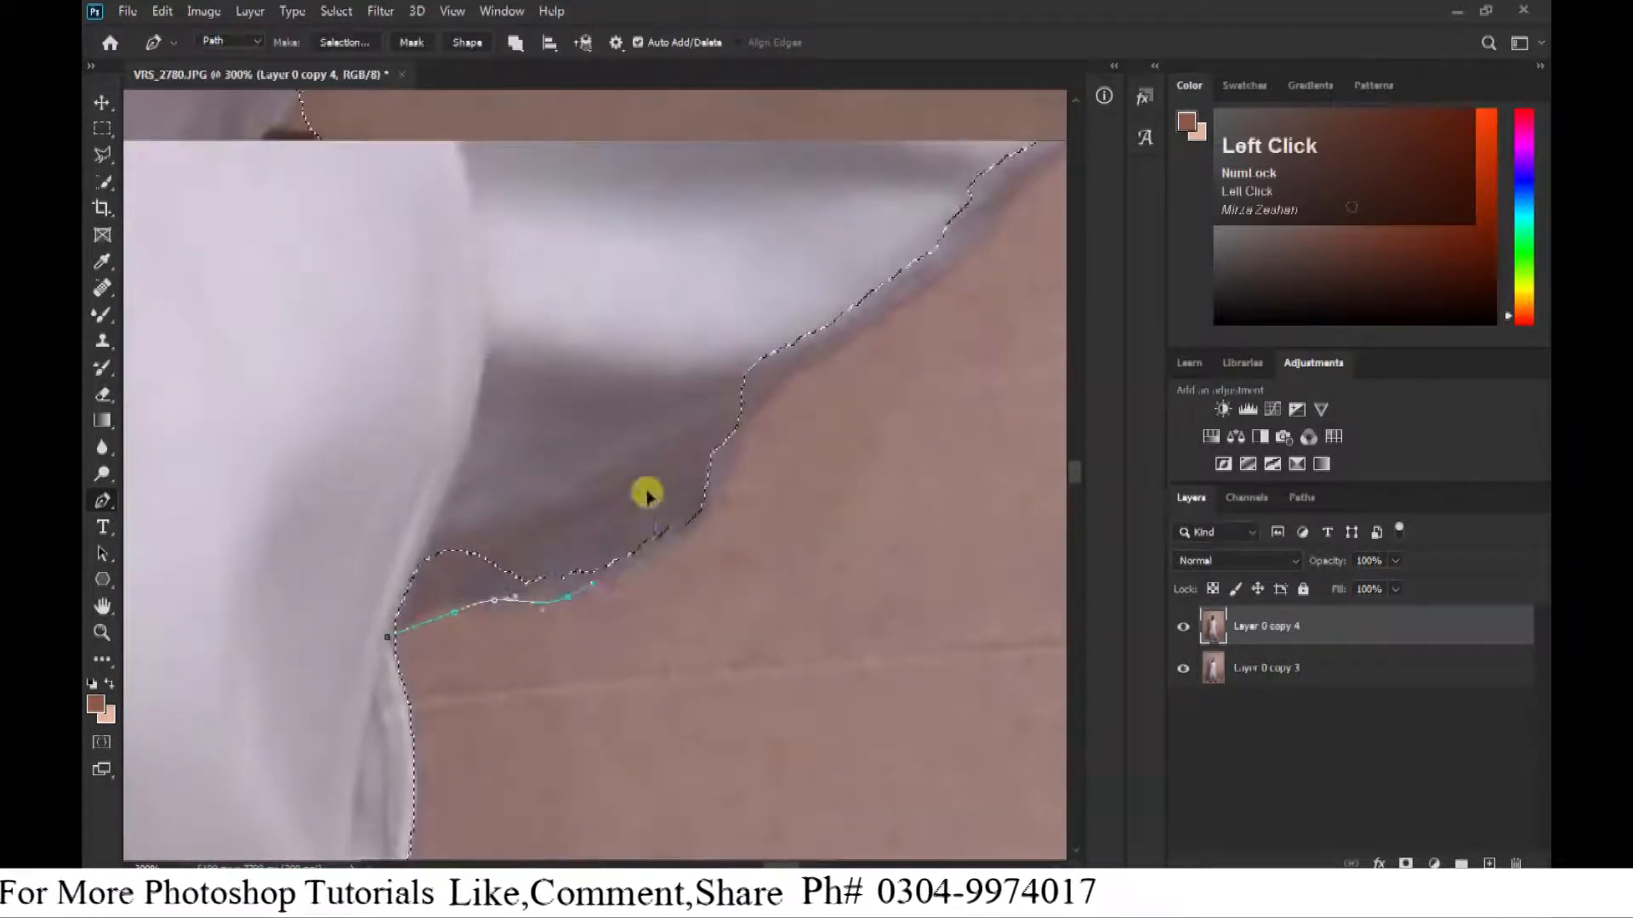
Outline the small missed notch where the sleeve's underside meets the shirt side and include it in the selection.
{"action": "key", "text": "ctrl+minus"}
{"action": "left_click", "coordinate": [513, 516]}
{"action": "left_click_drag", "start_coordinate": [484, 557], "coordinate": [469, 569]}
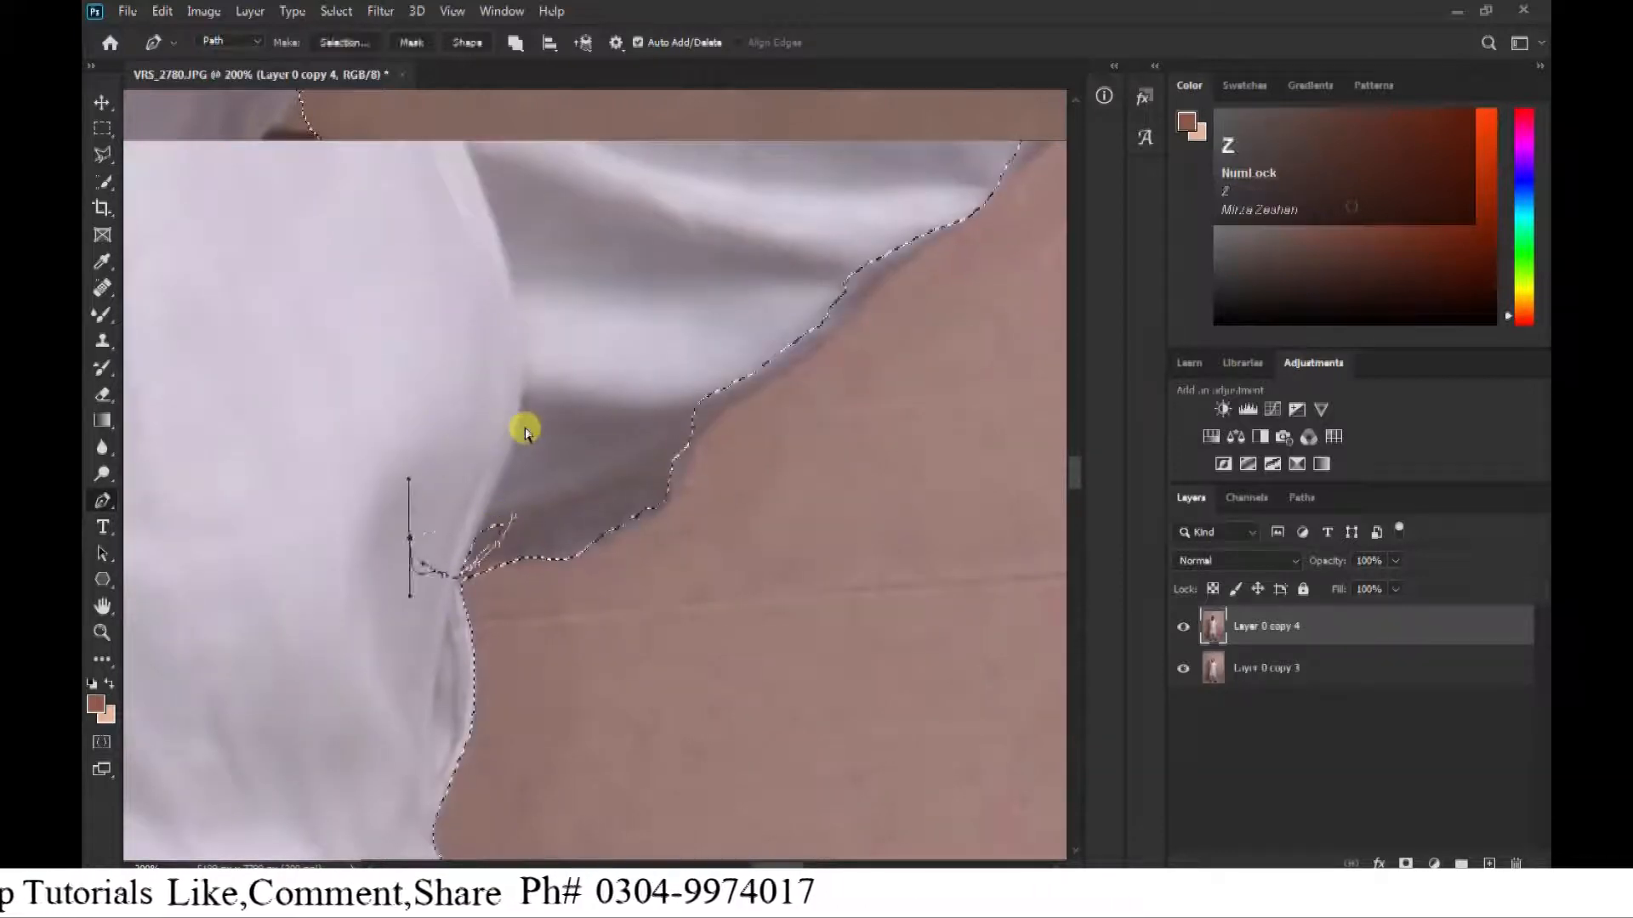
{"action": "key", "text": "ctrl+equal"}
{"action": "key", "text": "ctrl+equal"}
{"action": "key", "text": "ctrl+equal"}
{"action": "left_click_drag", "start_coordinate": [301, 693], "coordinate": [614, 432]}
{"action": "key", "text": "ctrl+minus"}
{"action": "key", "text": "ctrl+minus"}
{"action": "key", "text": "ctrl+minus"}
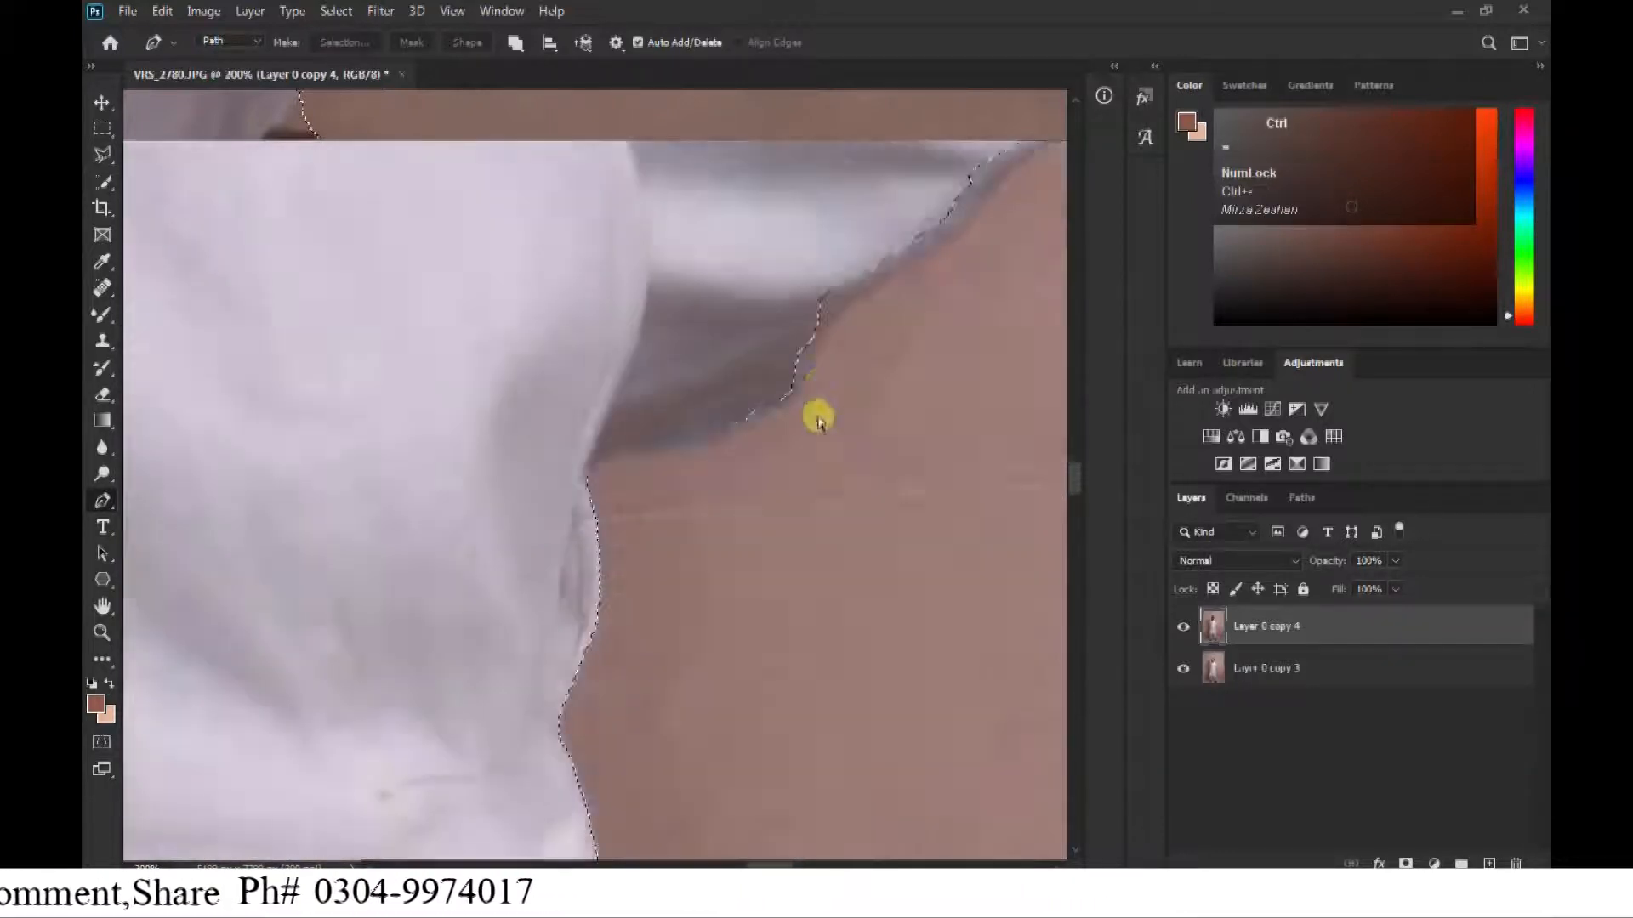
Trace the sleeve's lower edge up to the elbow with the Pen tool and add the missed strip to the selection.
{"action": "left_click_drag", "start_coordinate": [760, 409], "coordinate": [598, 659]}
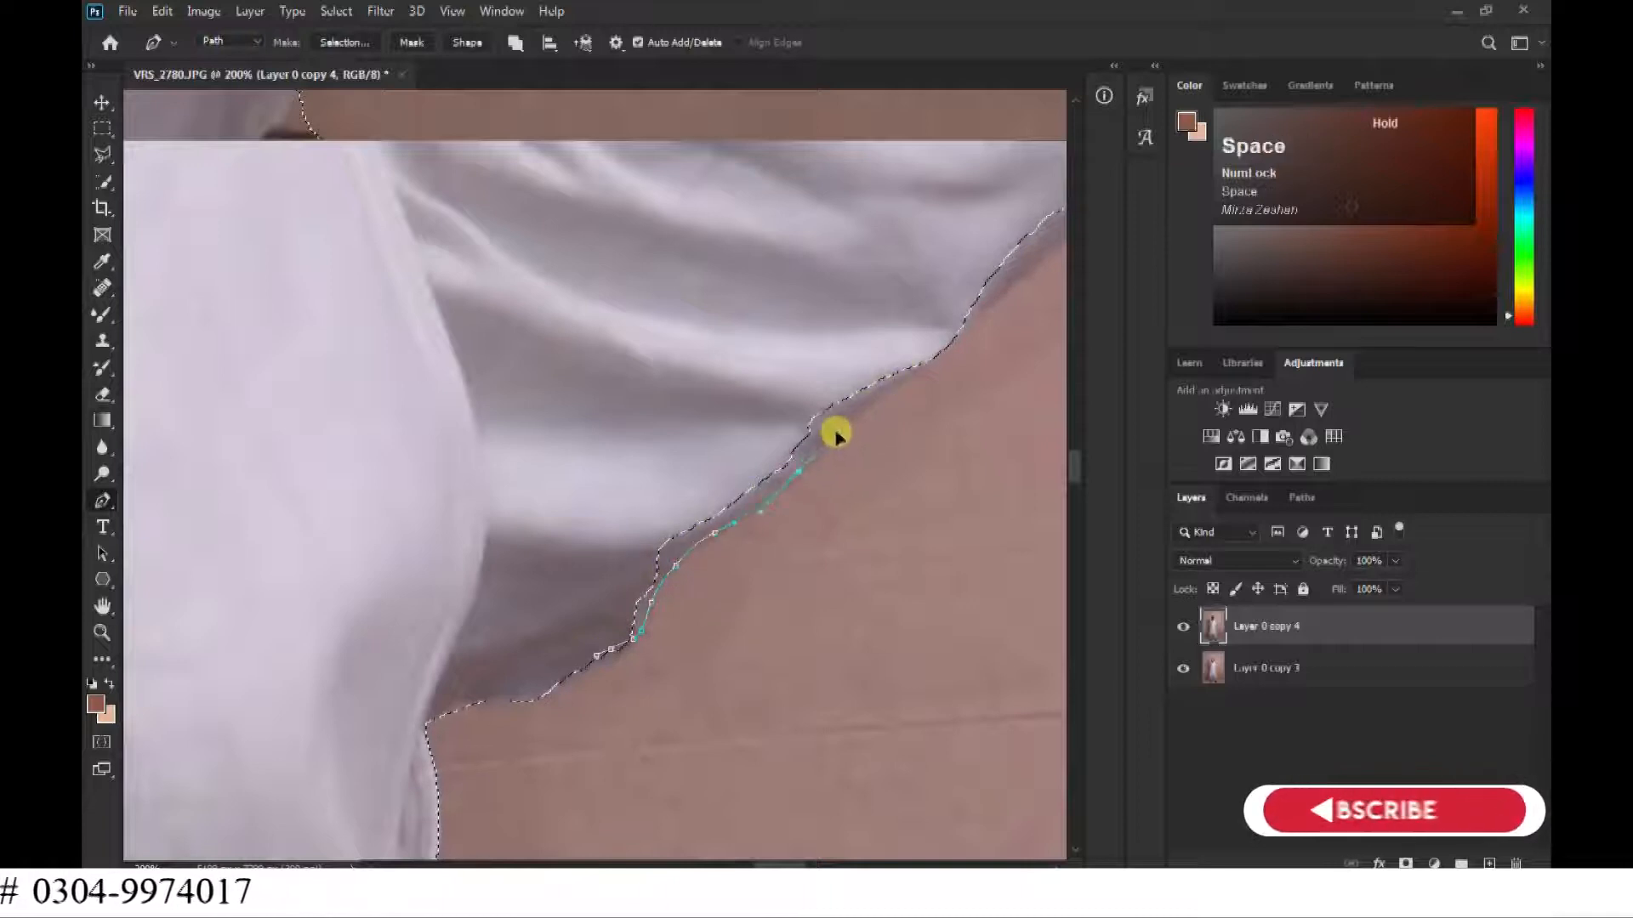
{"action": "left_click_drag", "start_coordinate": [836, 436], "coordinate": [693, 623]}
{"action": "left_click", "coordinate": [820, 323]}
{"action": "key", "text": "ctrl+minus"}
{"action": "left_click", "coordinate": [590, 412]}
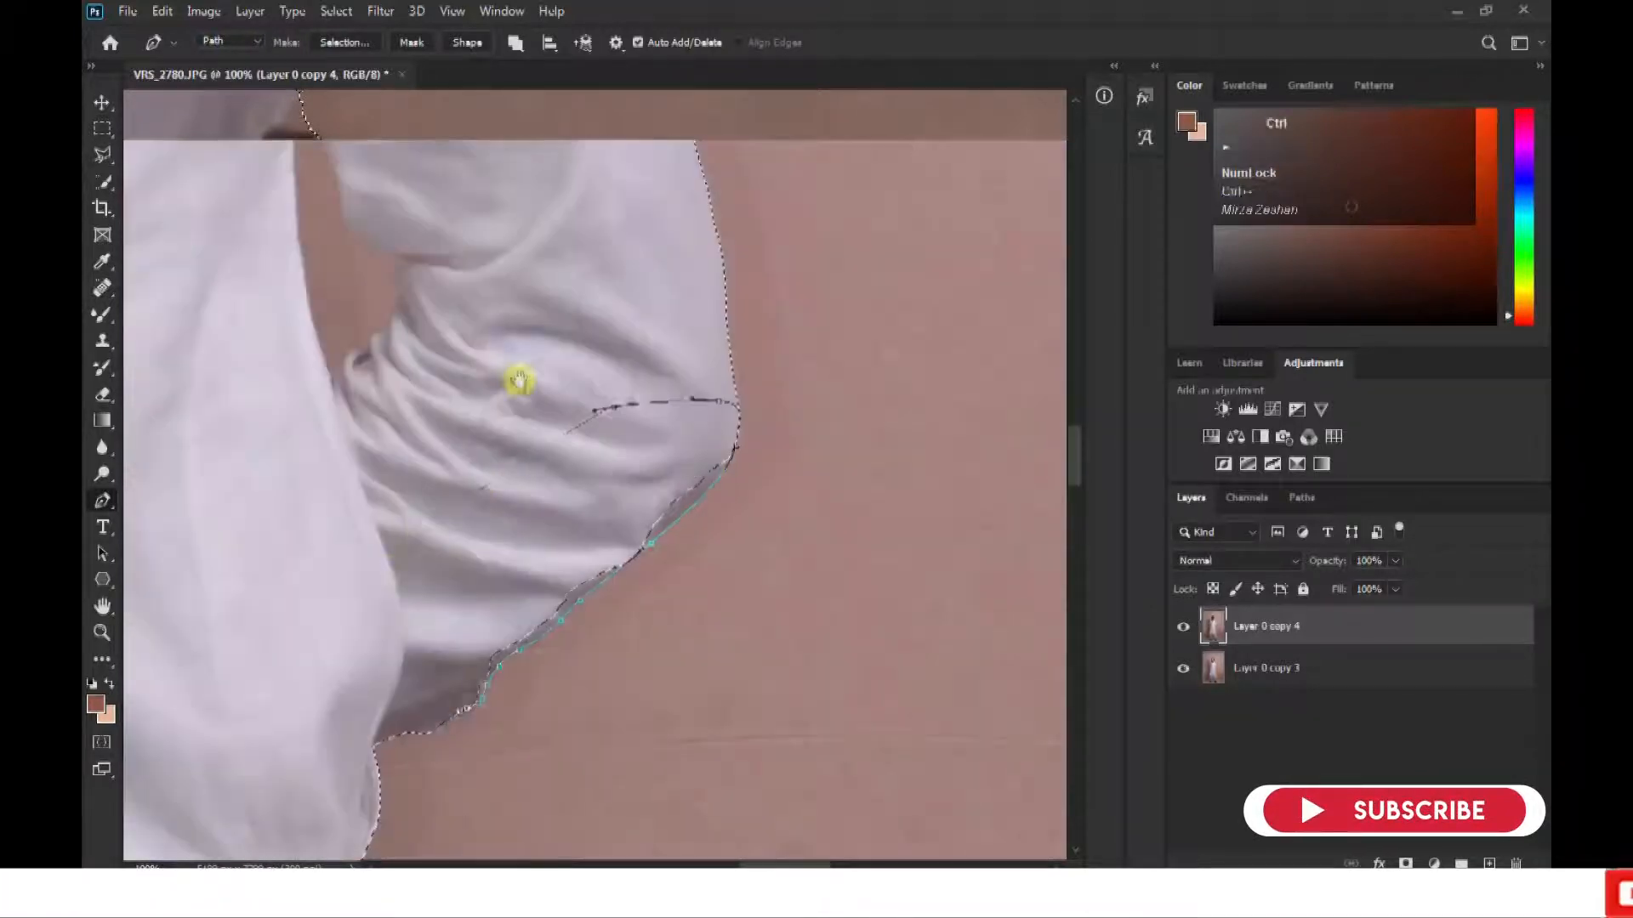
{"action": "left_click", "coordinate": [392, 574]}
{"action": "key", "text": "ctrl+shift+Return"}
Subtract the background gap between the right-hand arm and the body from the selection with the Quick Selection tool.
{"action": "left_click_drag", "start_coordinate": [616, 497], "coordinate": [615, 714]}
{"action": "left_click_drag", "start_coordinate": [552, 264], "coordinate": [671, 842]}
{"action": "mouse_move", "coordinate": [202, 449]}
{"action": "left_mouse_down"}
{"action": "mouse_move", "coordinate": [409, 714]}
{"action": "mouse_move", "coordinate": [442, 222]}
{"action": "left_mouse_up"}
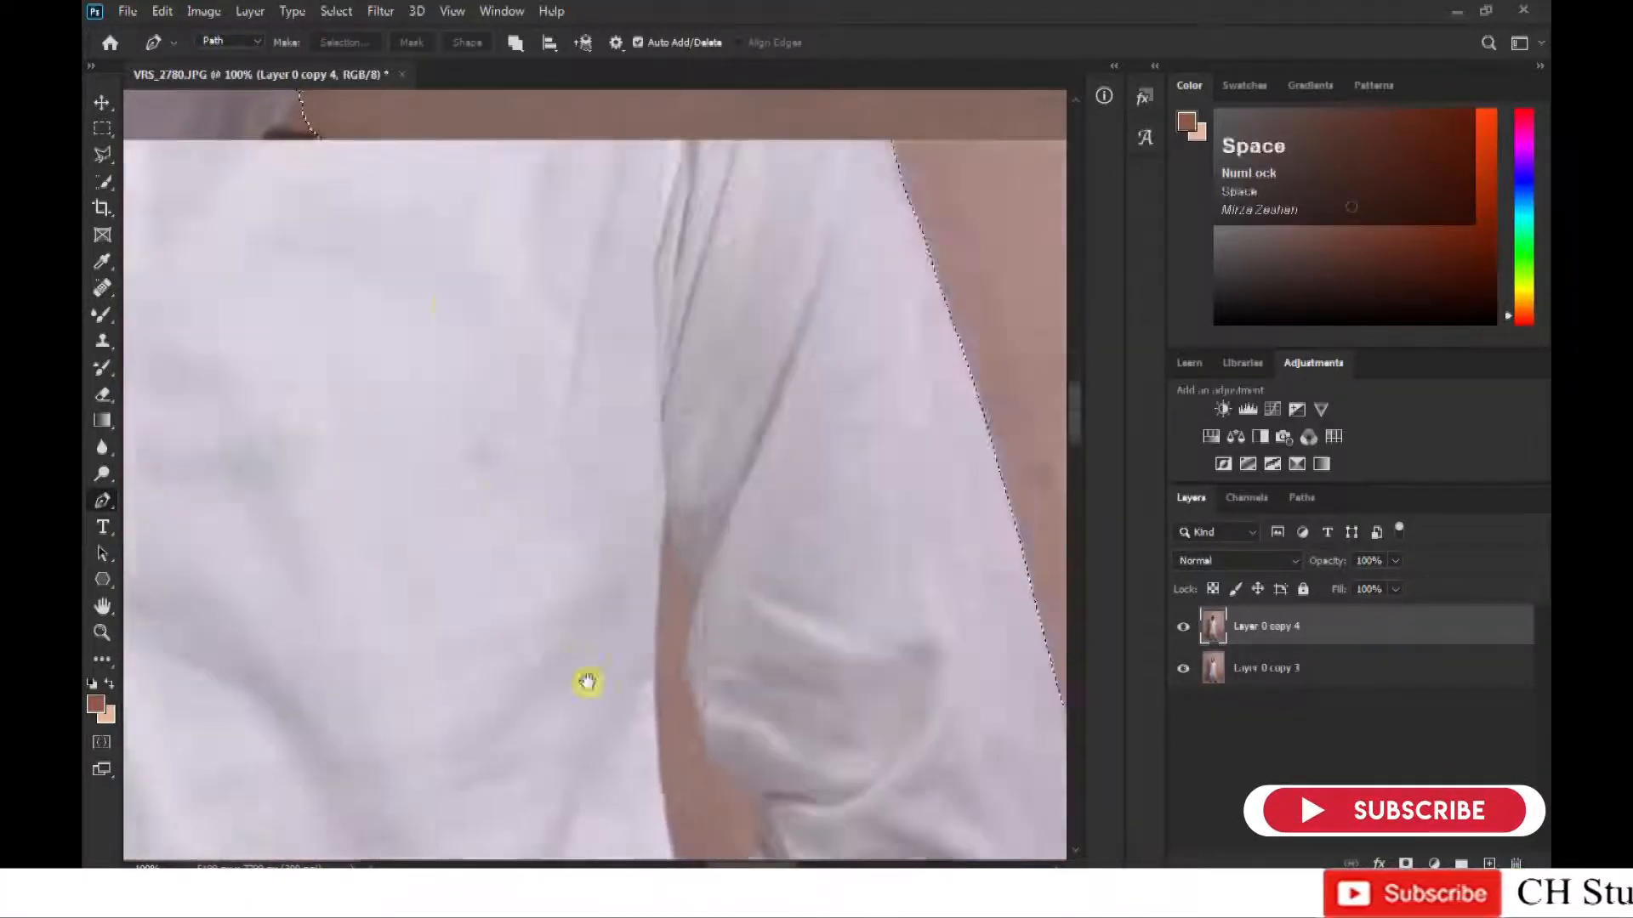
{"action": "left_click_drag", "start_coordinate": [587, 681], "coordinate": [544, 587]}
{"action": "key", "text": "ctrl+plus"}
{"action": "key", "text": "w"}
{"action": "left_click_drag", "start_coordinate": [700, 646], "coordinate": [652, 525]}
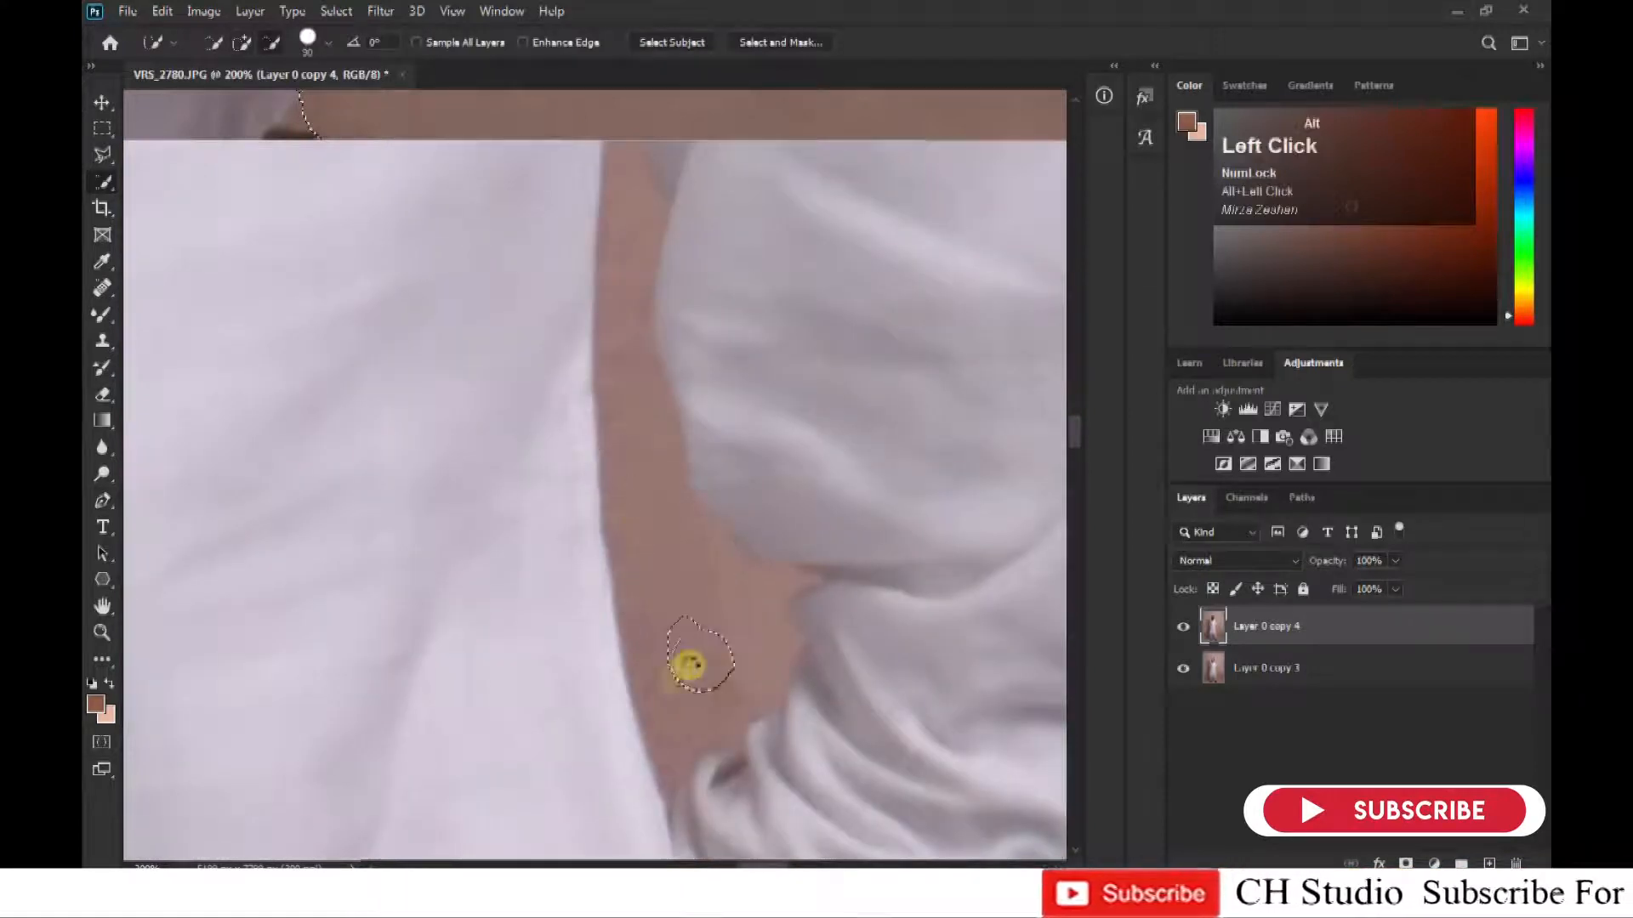
{"action": "left_click_drag", "start_coordinate": [636, 411], "coordinate": [637, 713]}
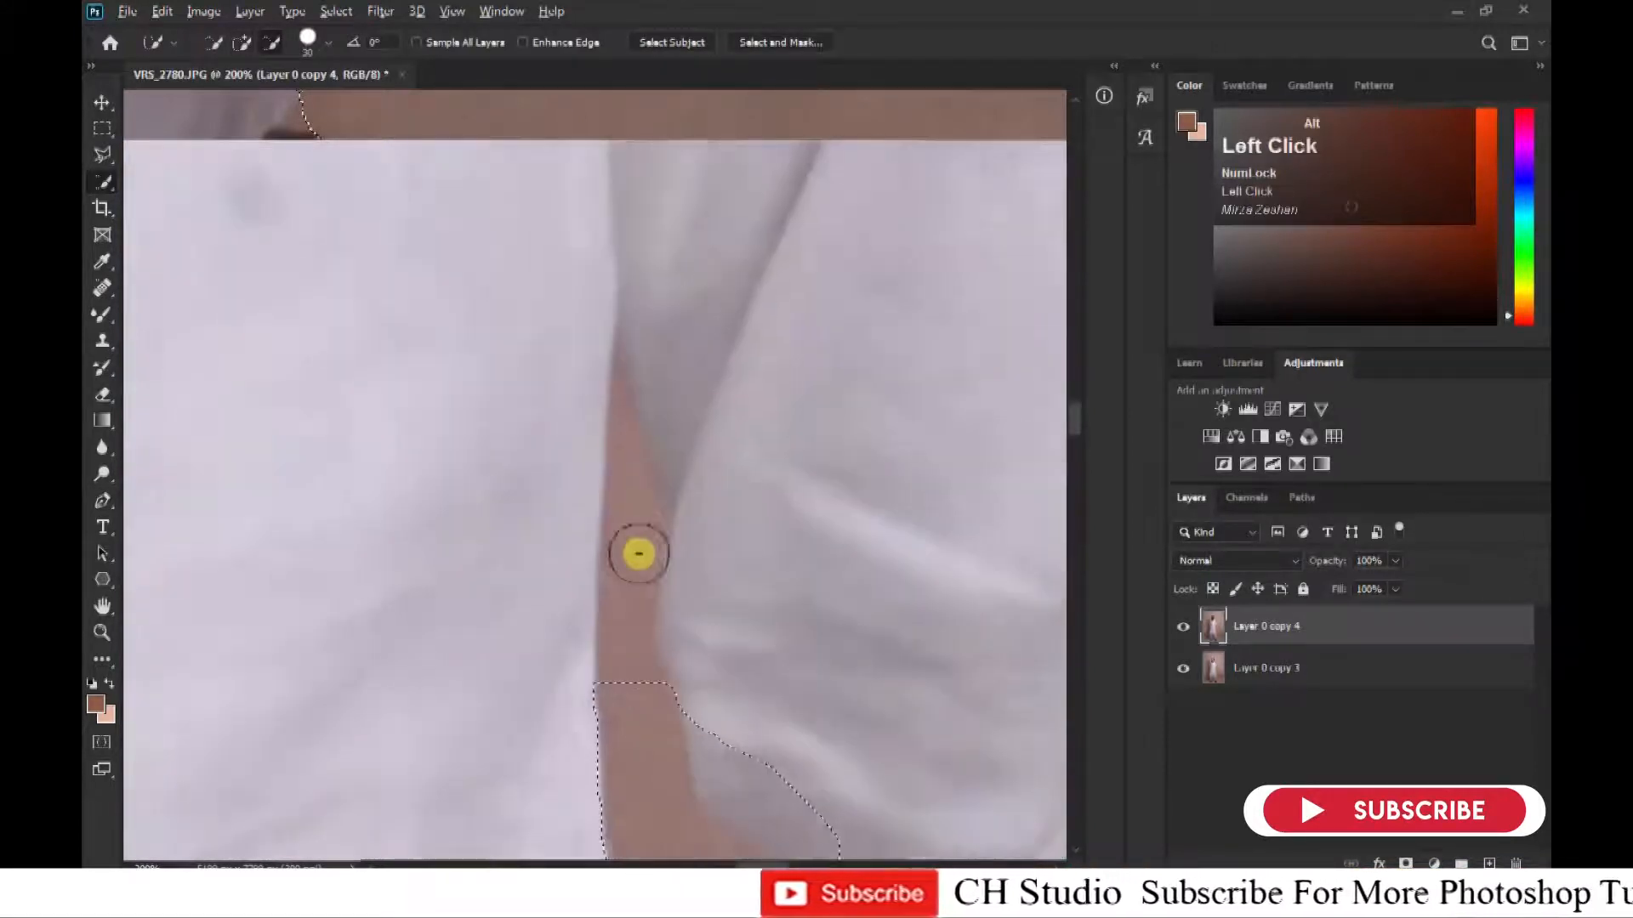
{"action": "left_click_drag", "start_coordinate": [638, 553], "coordinate": [649, 550]}
{"action": "left_click", "coordinate": [580, 595], "text": "alt"}
Outline the narrow upper tip of the gap between arm and body with the Pen tool and subtract it from the selection.
{"action": "key", "text": "p"}
{"action": "left_click", "coordinate": [613, 359]}
{"action": "left_click", "coordinate": [600, 602]}
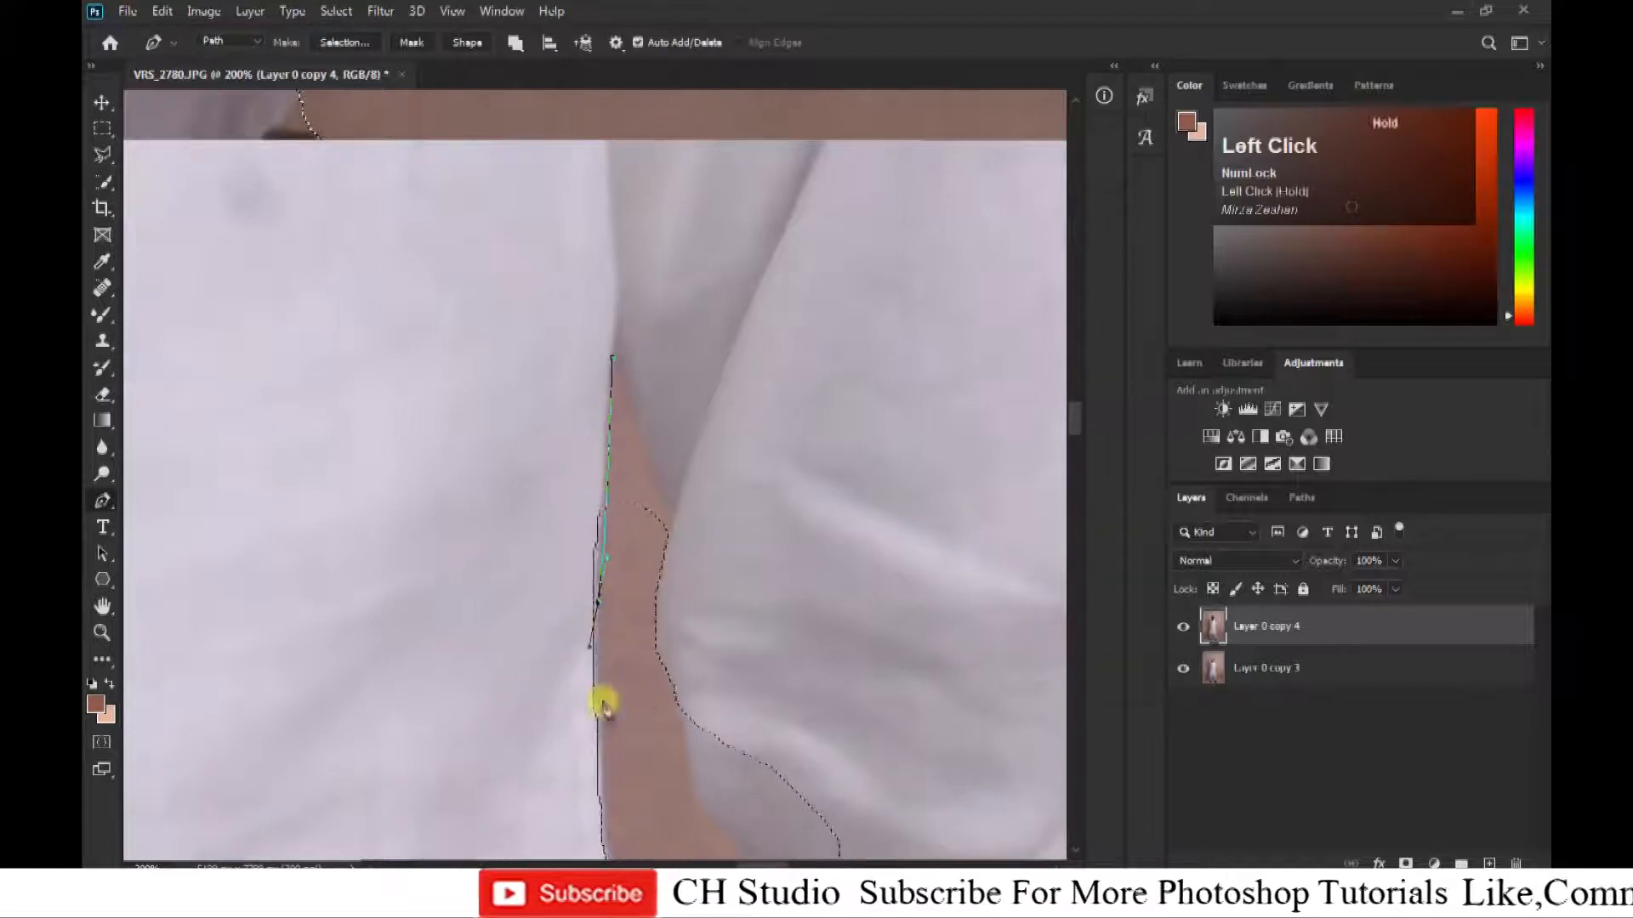
{"action": "left_click", "coordinate": [613, 723]}
{"action": "left_click", "coordinate": [651, 621]}
{"action": "left_click", "coordinate": [669, 521]}
{"action": "left_click", "coordinate": [641, 447]}
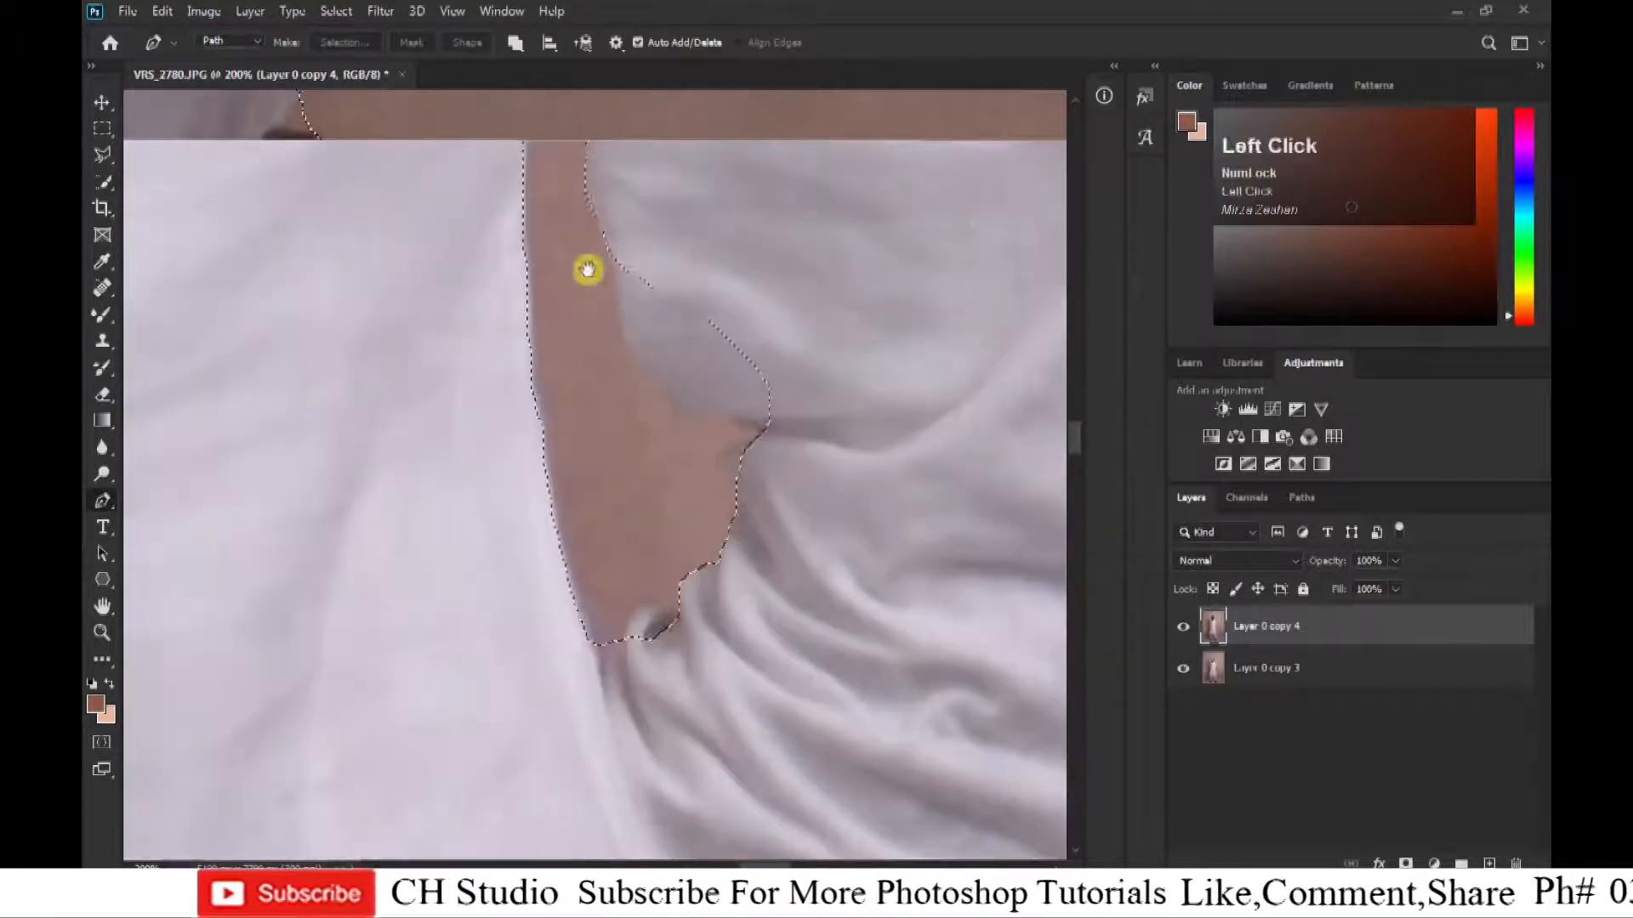
Outline the missed shirt fold along the right-hand arm gap with the Pen tool and apply the outline to the selection.
{"action": "left_click", "coordinate": [609, 244]}
{"action": "left_click", "coordinate": [628, 341]}
{"action": "left_click", "coordinate": [683, 413]}
{"action": "left_click", "coordinate": [741, 431]}
{"action": "left_click", "coordinate": [831, 273]}
{"action": "left_click", "coordinate": [714, 201]}
{"action": "left_click", "coordinate": [609, 244]}
{"action": "key", "text": "ctrl+shift+Return"}
{"action": "key", "text": "ctrl+z"}
{"action": "key", "text": "ctrl+alt+Return"}
Trace the narrow background gap between the left-hand arm and the body with the Pen tool and subtract it from the selection.
{"action": "left_click", "coordinate": [756, 439]}
{"action": "left_click", "coordinate": [711, 453]}
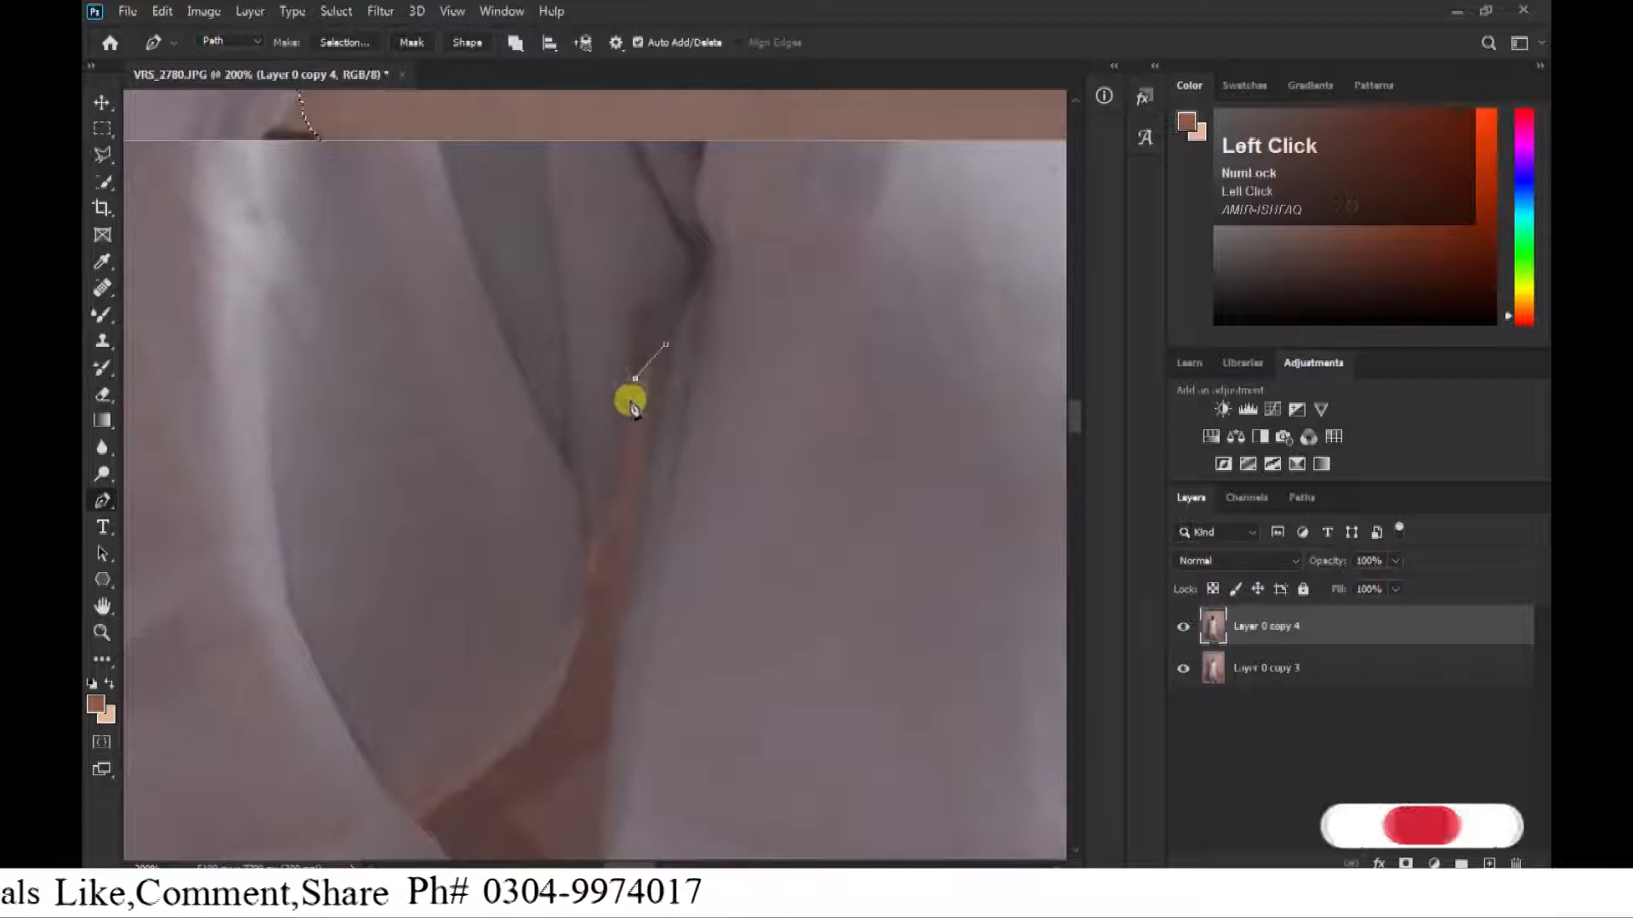
{"action": "left_click_drag", "start_coordinate": [412, 822], "coordinate": [403, 411]}
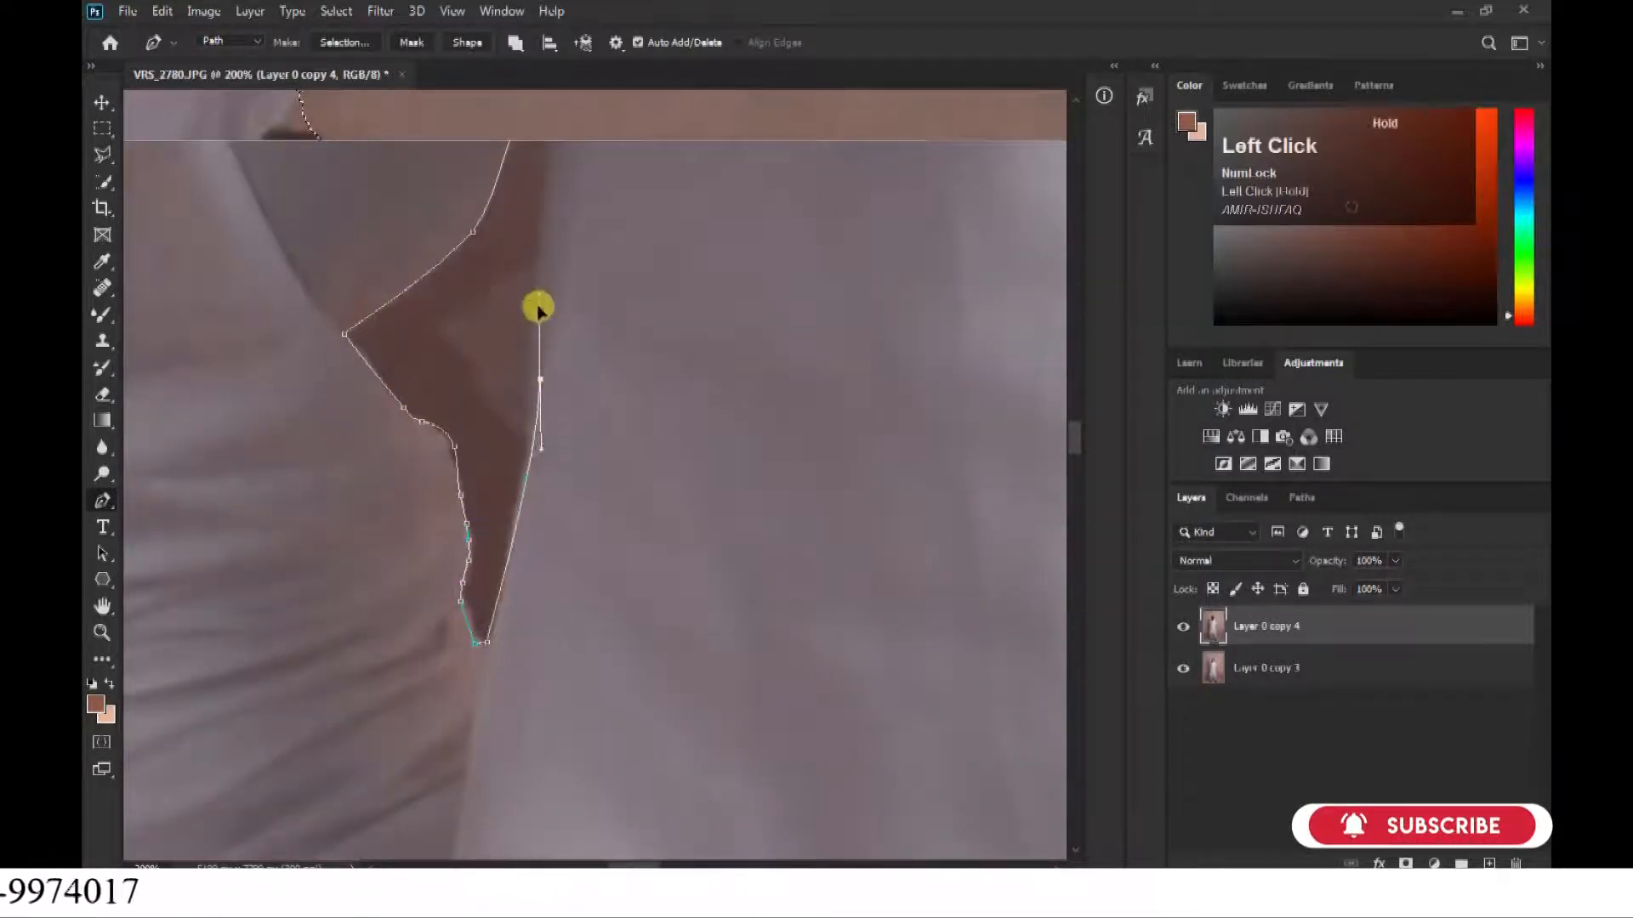
{"action": "left_click_drag", "start_coordinate": [538, 308], "coordinate": [538, 316]}
{"action": "left_click_drag", "start_coordinate": [539, 317], "coordinate": [536, 580]}
{"action": "left_click_drag", "start_coordinate": [571, 250], "coordinate": [562, 454]}
{"action": "left_click", "coordinate": [584, 347]}
{"action": "key", "text": "ctrl+Return"}
Switch to the Background Eraser tool for the area around the head and hide the Layer 0 copy 3 layer.
{"action": "key", "text": "ctrl+minus"}
{"action": "key", "text": "ctrl+minus"}
{"action": "key", "text": "ctrl+minus"}
{"action": "key", "text": "ctrl+minus"}
{"action": "key", "text": "ctrl+minus"}
{"action": "left_click_drag", "start_coordinate": [893, 107], "coordinate": [742, 569]}
{"action": "key", "text": "ctrl+equal"}
{"action": "key", "text": "ctrl+equal"}
{"action": "key", "text": "ctrl+equal"}
{"action": "key", "text": "e"}
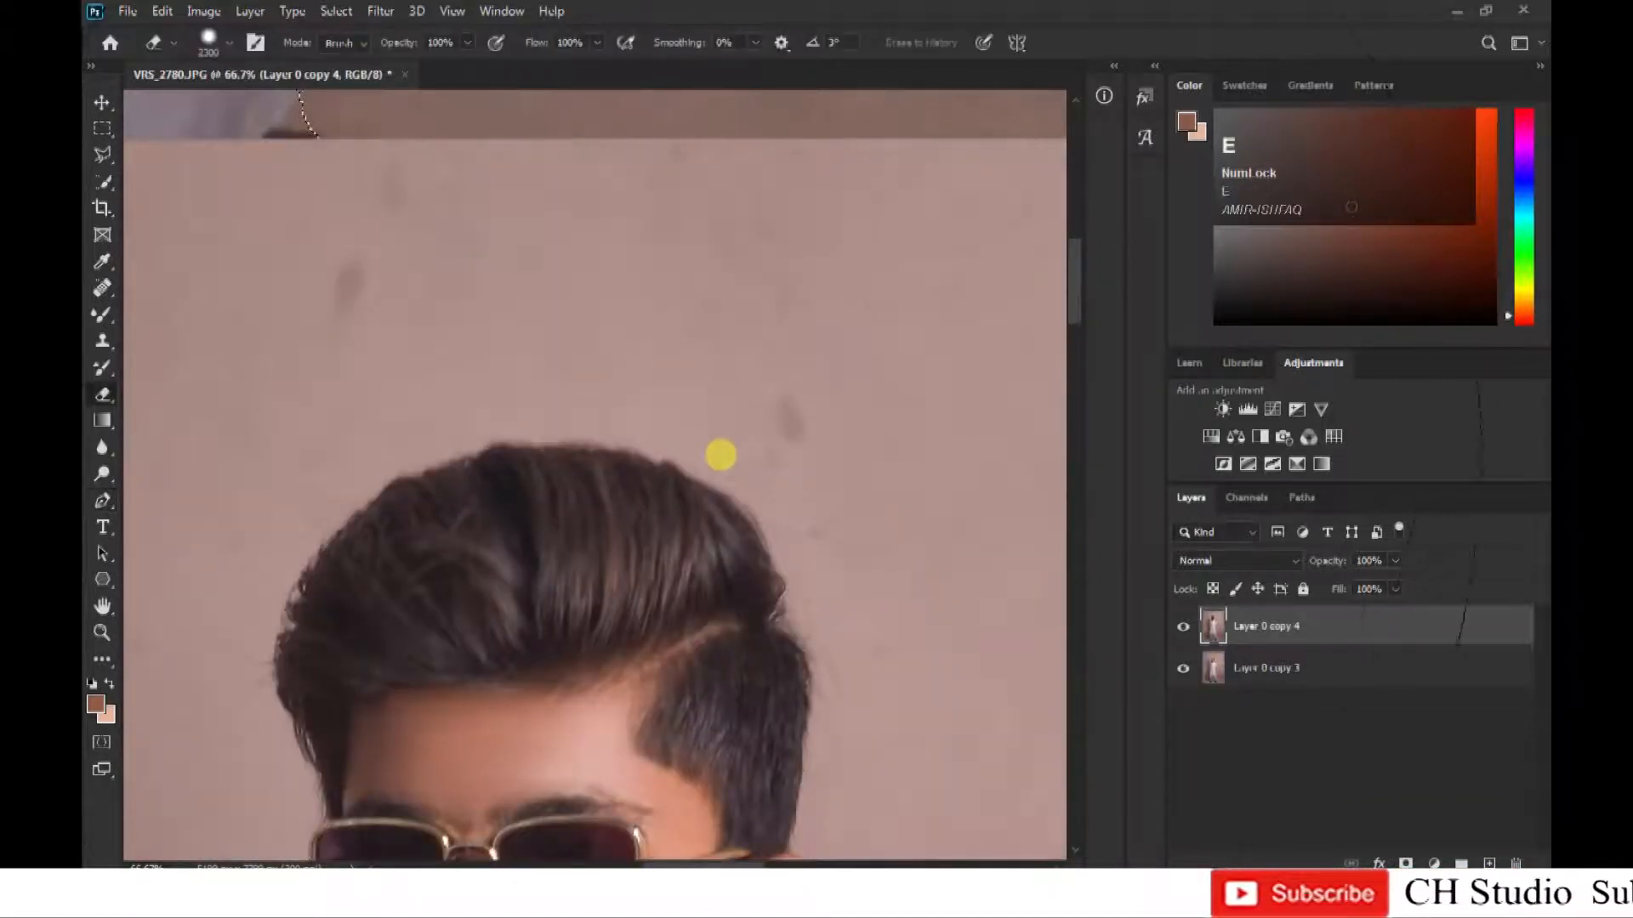
{"action": "right_click", "coordinate": [127, 378]}
{"action": "left_click", "coordinate": [158, 409]}
{"action": "left_click", "coordinate": [1179, 671]}
Erase the backdrop around the hair and both sides of the head, and show Layer 0 copy 3 again.
{"action": "mouse_move", "coordinate": [404, 374]}
{"action": "left_mouse_down"}
{"action": "mouse_move", "coordinate": [704, 412]}
{"action": "mouse_move", "coordinate": [783, 656]}
{"action": "mouse_move", "coordinate": [226, 590]}
{"action": "mouse_move", "coordinate": [259, 793]}
{"action": "left_mouse_up"}
{"action": "mouse_move", "coordinate": [912, 471]}
{"action": "left_mouse_down"}
{"action": "mouse_move", "coordinate": [980, 762]}
{"action": "mouse_move", "coordinate": [896, 213]}
{"action": "left_mouse_up"}
{"action": "mouse_move", "coordinate": [954, 367]}
{"action": "left_mouse_down"}
{"action": "mouse_move", "coordinate": [907, 357]}
{"action": "mouse_move", "coordinate": [788, 268]}
{"action": "left_mouse_up"}
{"action": "left_click_drag", "start_coordinate": [728, 482], "coordinate": [1128, 748]}
{"action": "mouse_move", "coordinate": [491, 676]}
{"action": "left_mouse_down"}
{"action": "mouse_move", "coordinate": [549, 588]}
{"action": "mouse_move", "coordinate": [584, 663]}
{"action": "left_mouse_up"}
{"action": "left_click_drag", "start_coordinate": [990, 149], "coordinate": [646, 340]}
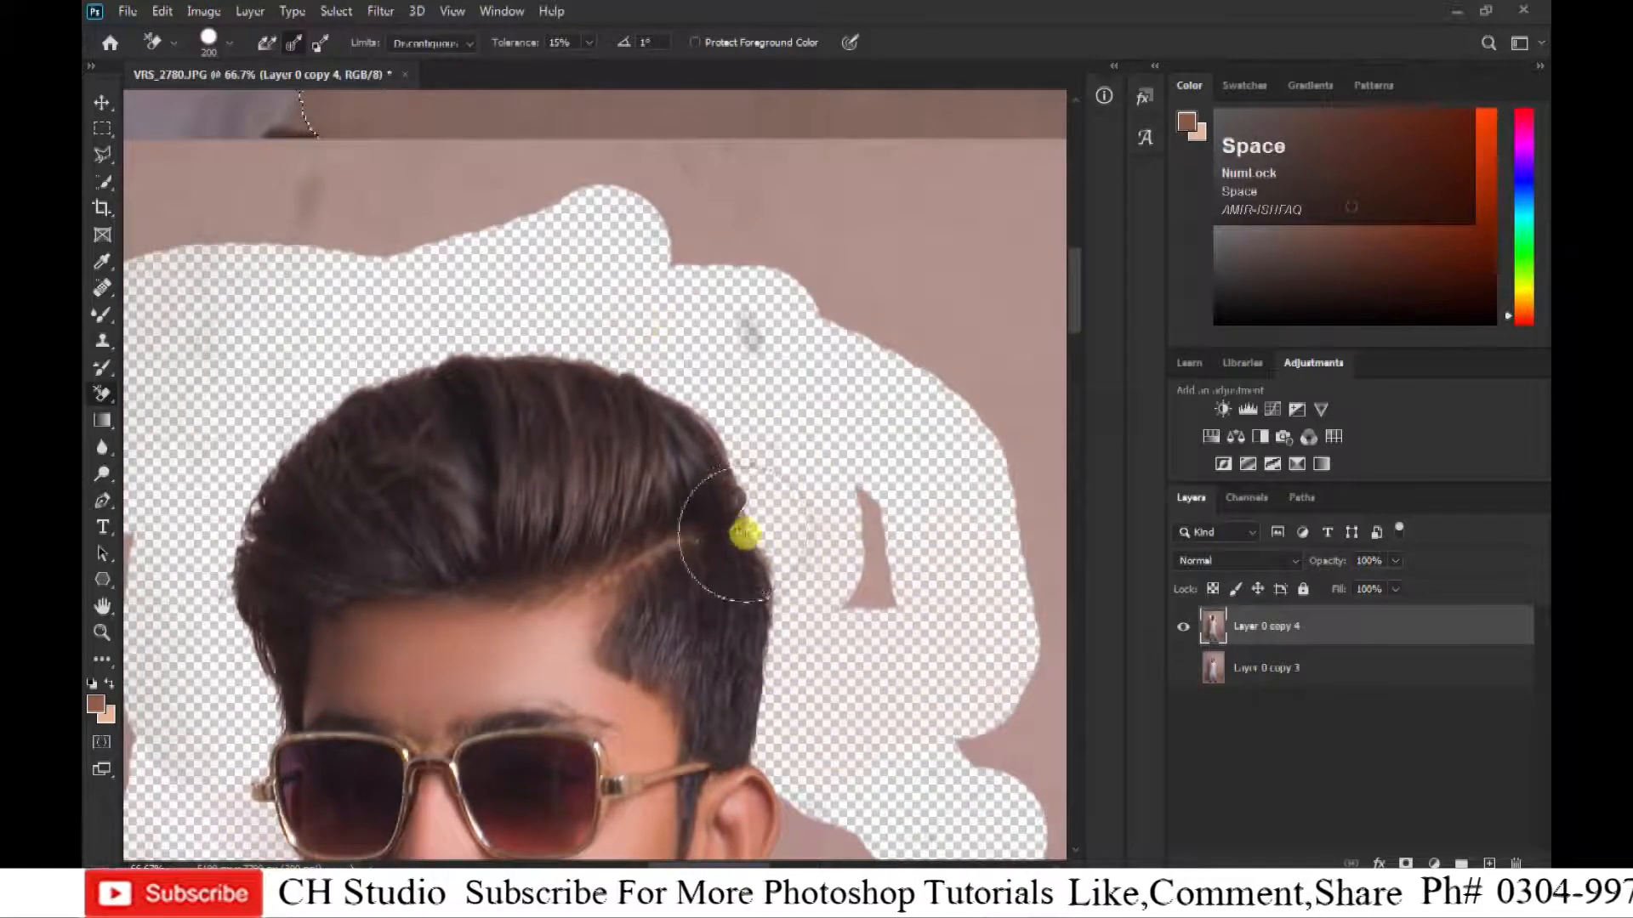
{"action": "left_click", "coordinate": [743, 534]}
{"action": "key", "text": "ctrl+minus"}
{"action": "key", "text": "ctrl+minus"}
{"action": "key", "text": "ctrl+minus"}
{"action": "key", "text": "ctrl+minus"}
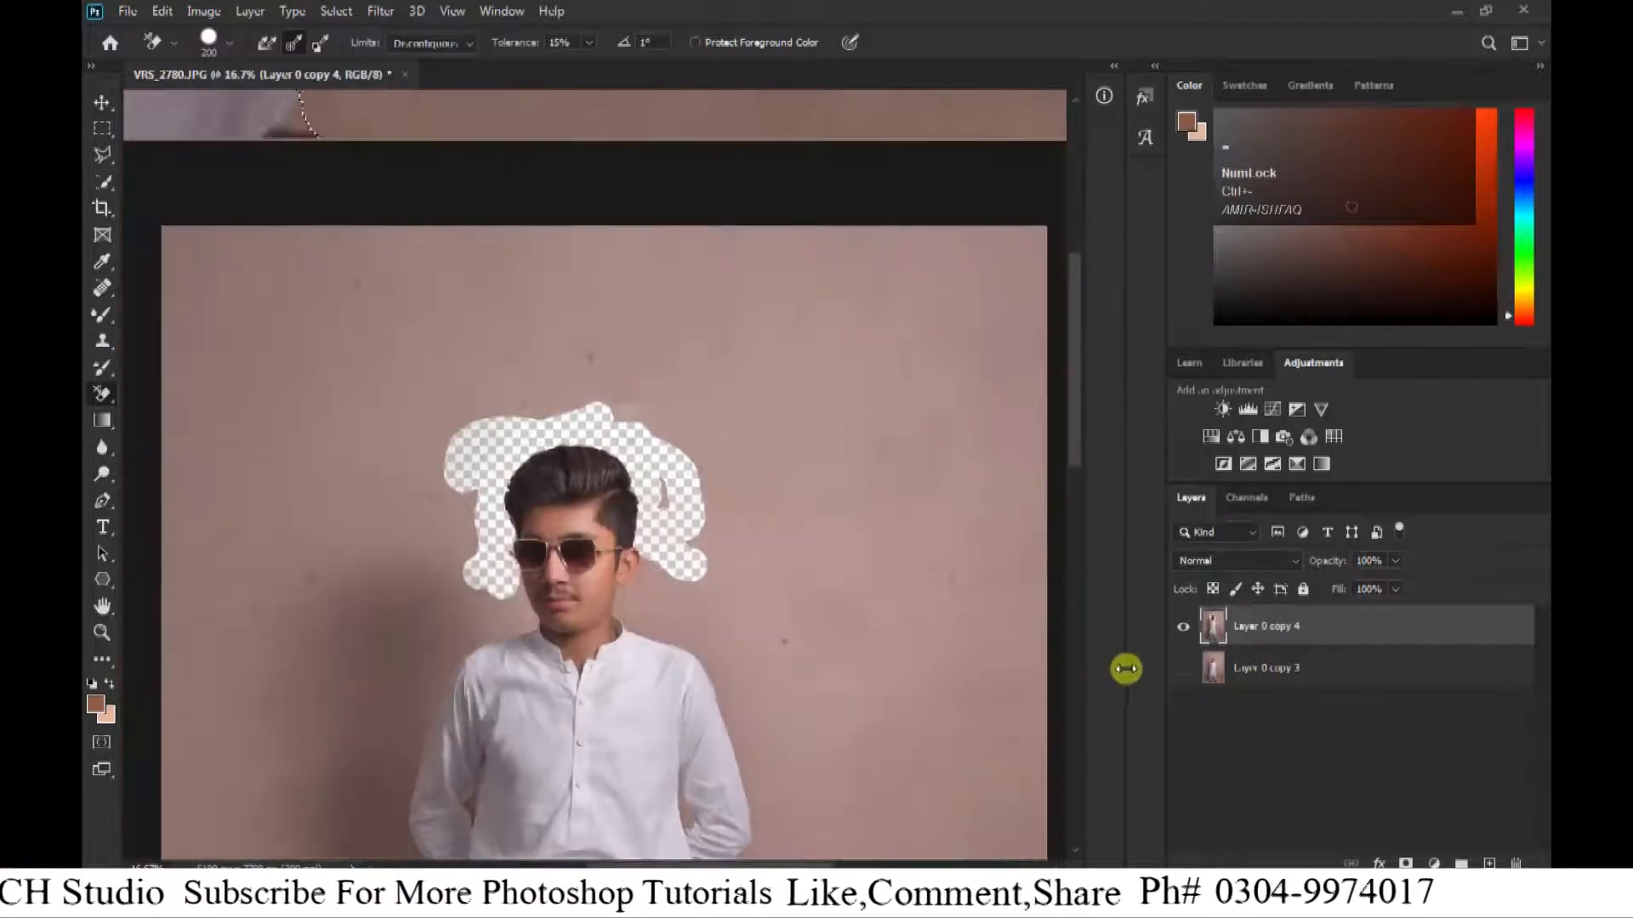
{"action": "left_click", "coordinate": [1182, 668]}
Examine the selection outline around the head, arms and full figure for remaining errors.
{"action": "key", "text": "ctrl+minus"}
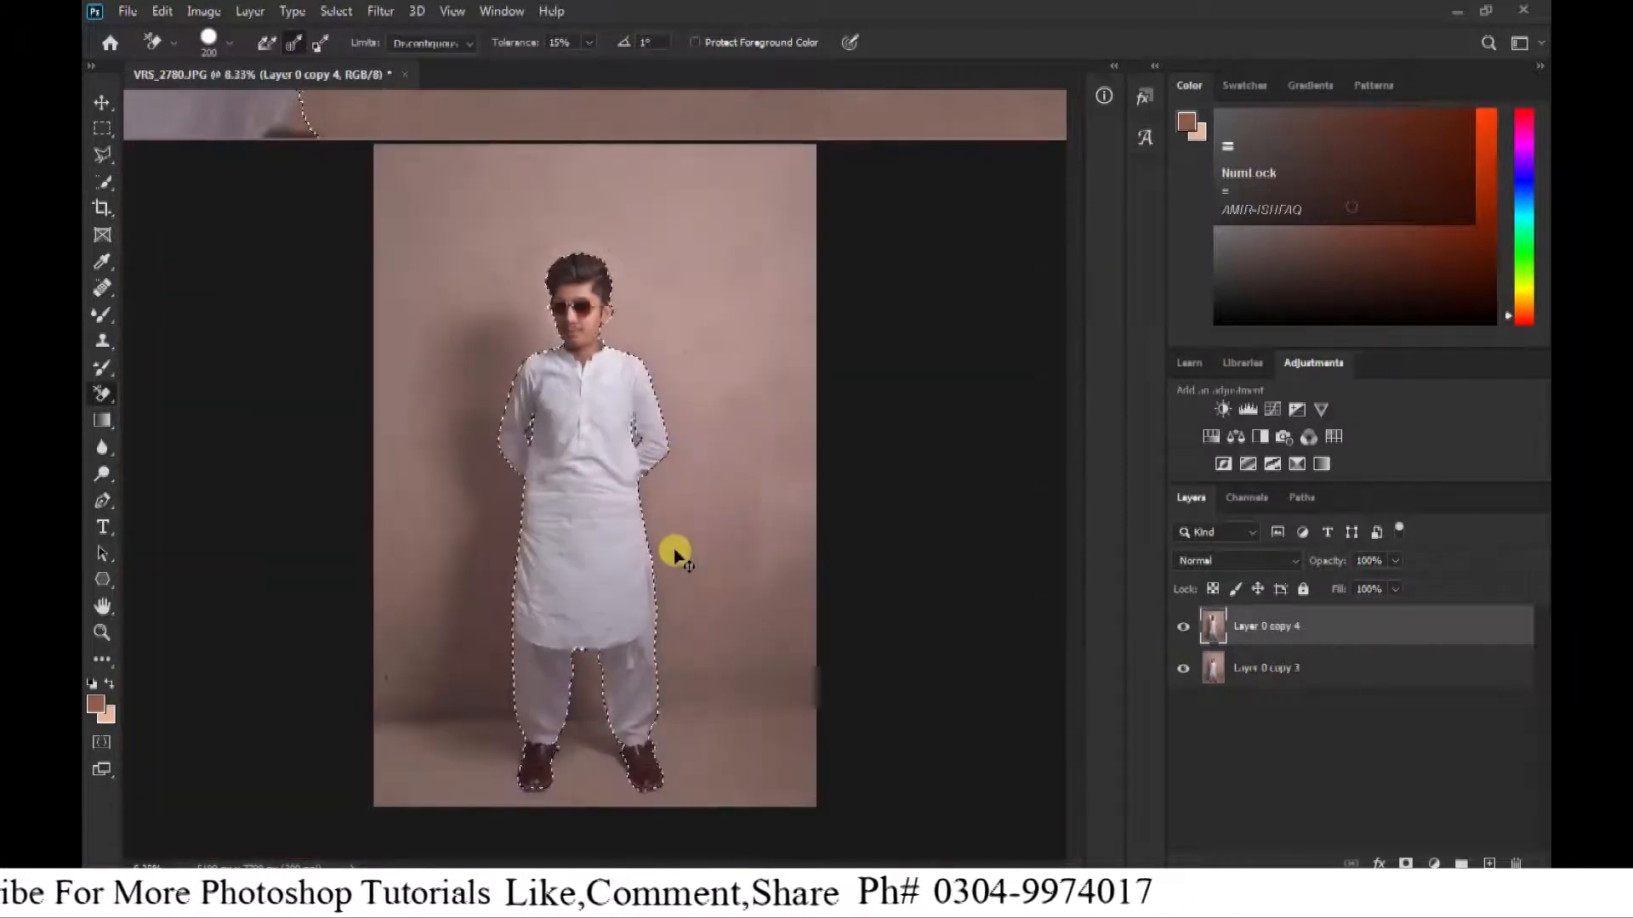
{"action": "key", "text": "ctrl+equal"}
{"action": "key", "text": "ctrl+equal"}
{"action": "left_click_drag", "start_coordinate": [595, 348], "coordinate": [655, 273]}
{"action": "key", "text": "ctrl+equal"}
{"action": "key", "text": "ctrl+equal"}
{"action": "key", "text": "ctrl+equal"}
{"action": "key", "text": "ctrl+equal"}
{"action": "key", "text": "ctrl+minus"}
{"action": "key", "text": "ctrl+minus"}
{"action": "key", "text": "ctrl+minus"}
{"action": "key", "text": "ctrl+minus"}
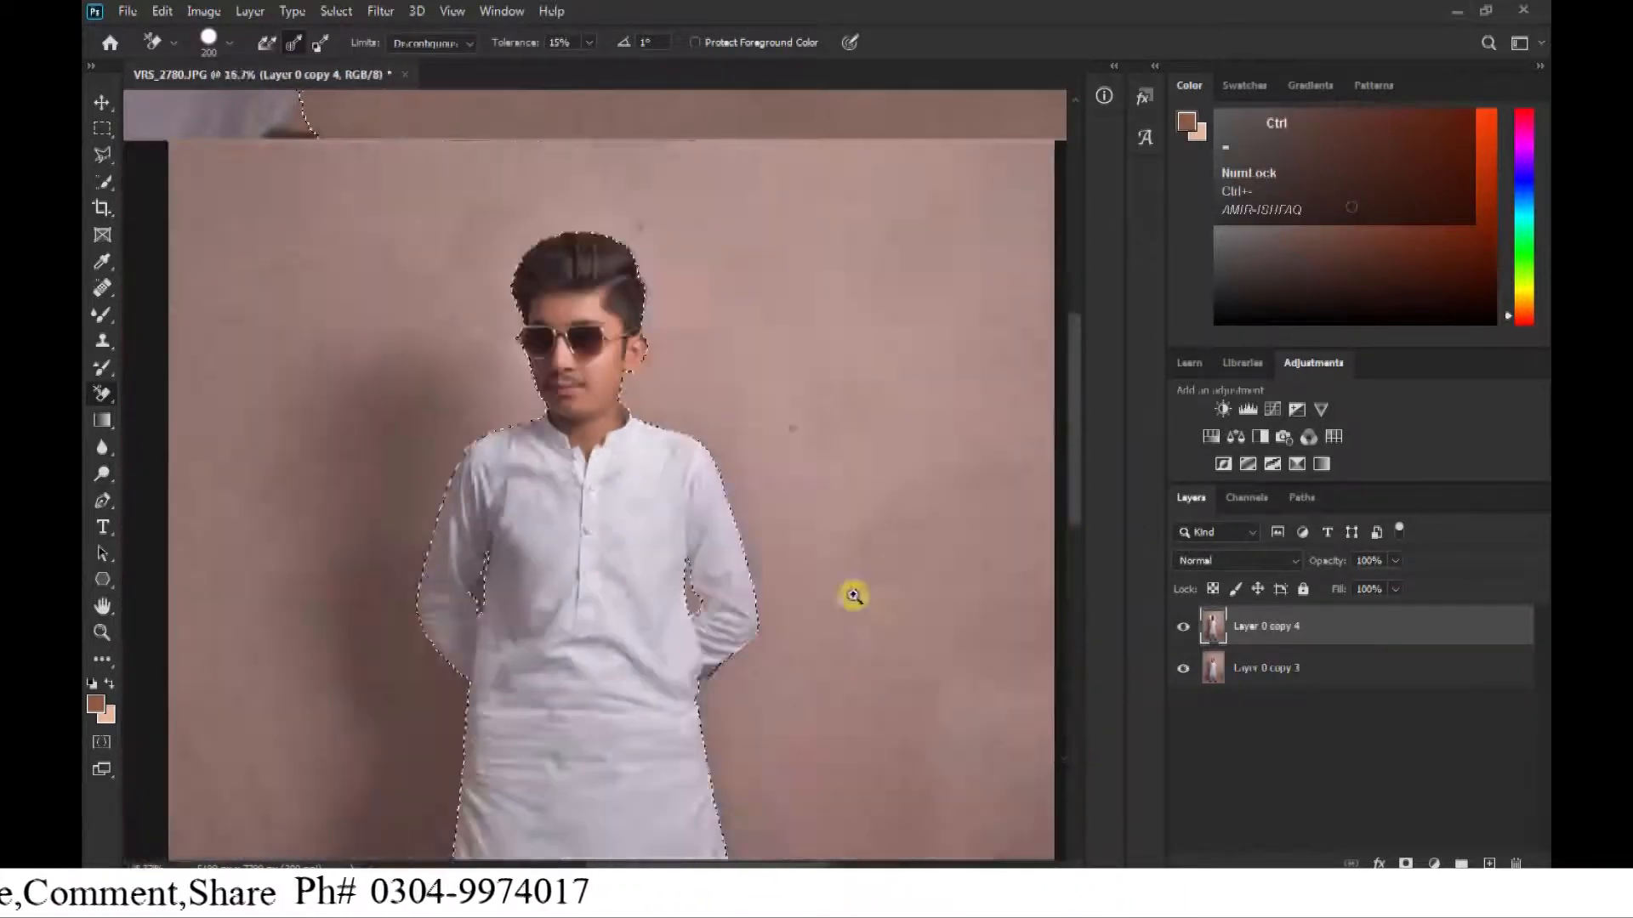
{"action": "key", "text": "ctrl+minus"}
{"action": "key", "text": "ctrl+minus"}
{"action": "key", "text": "ctrl+minus"}
{"action": "key", "text": "ctrl+equal"}
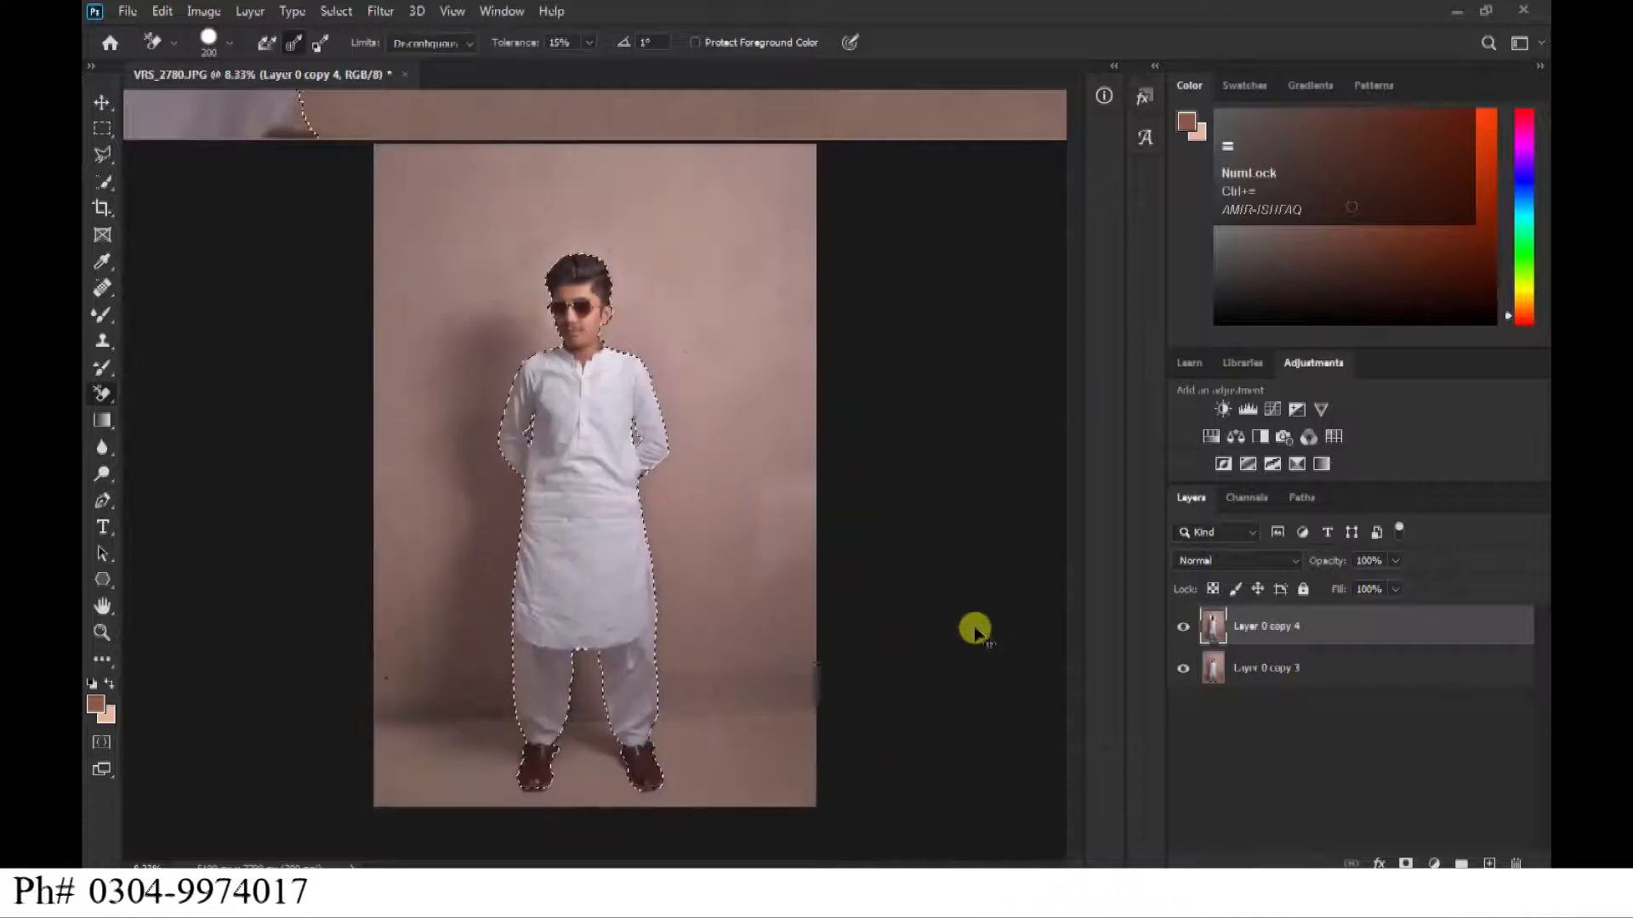
{"action": "key", "text": "ctrl+equal"}
Feather the selection of the man by 2 pixels.
{"action": "right_click", "coordinate": [580, 454]}
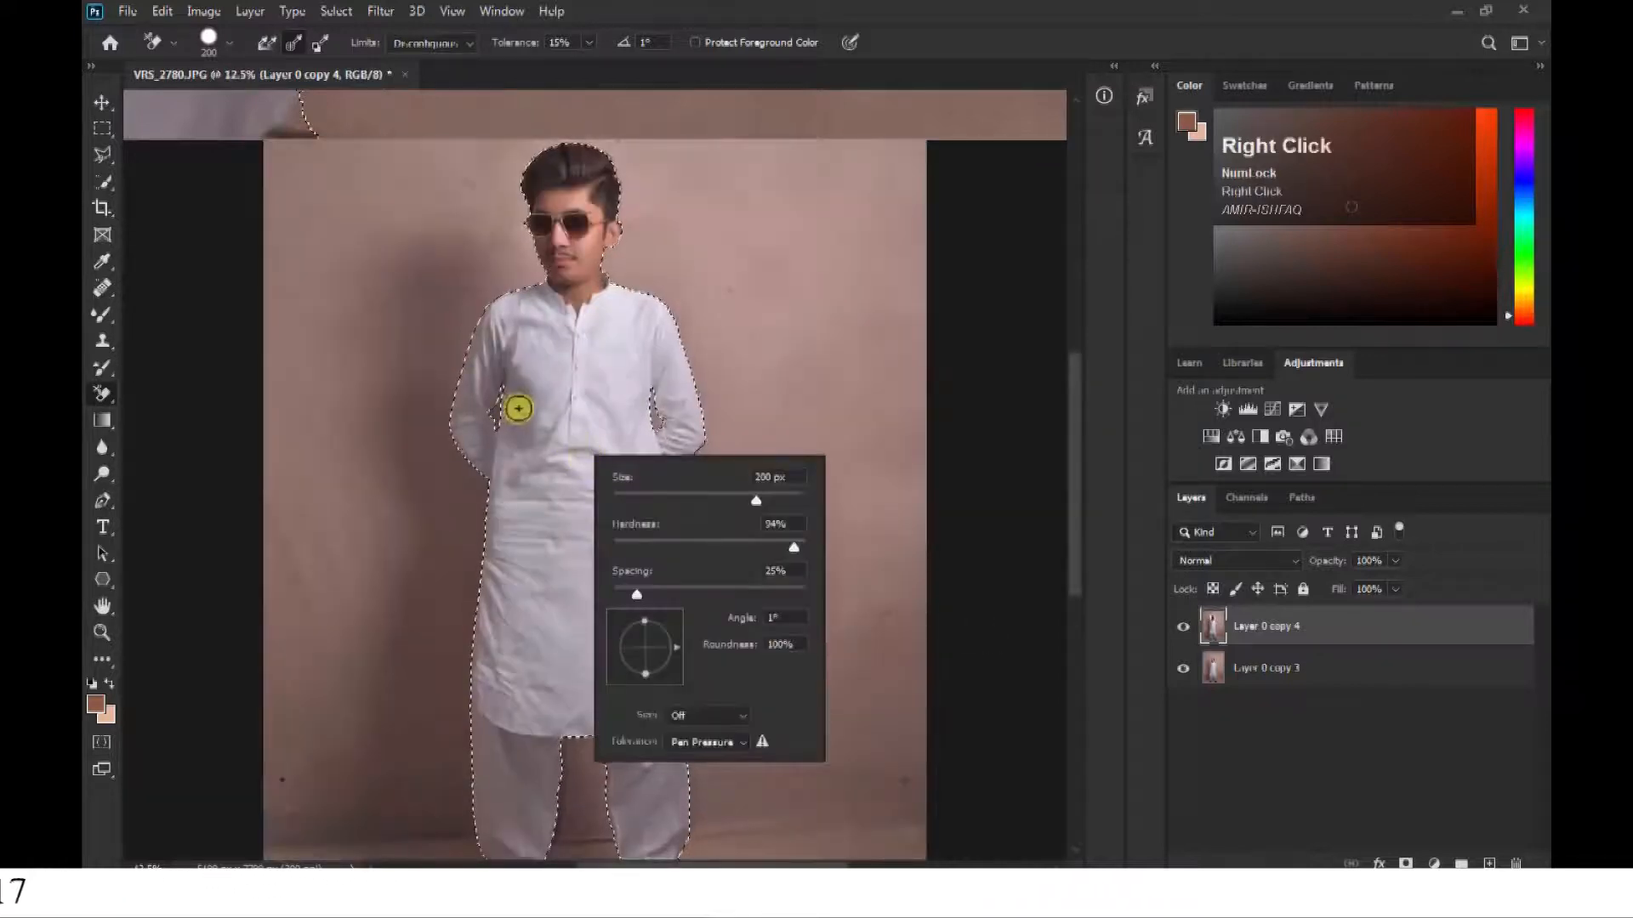
{"action": "key", "text": "Escape"}
{"action": "right_click", "coordinate": [580, 414]}
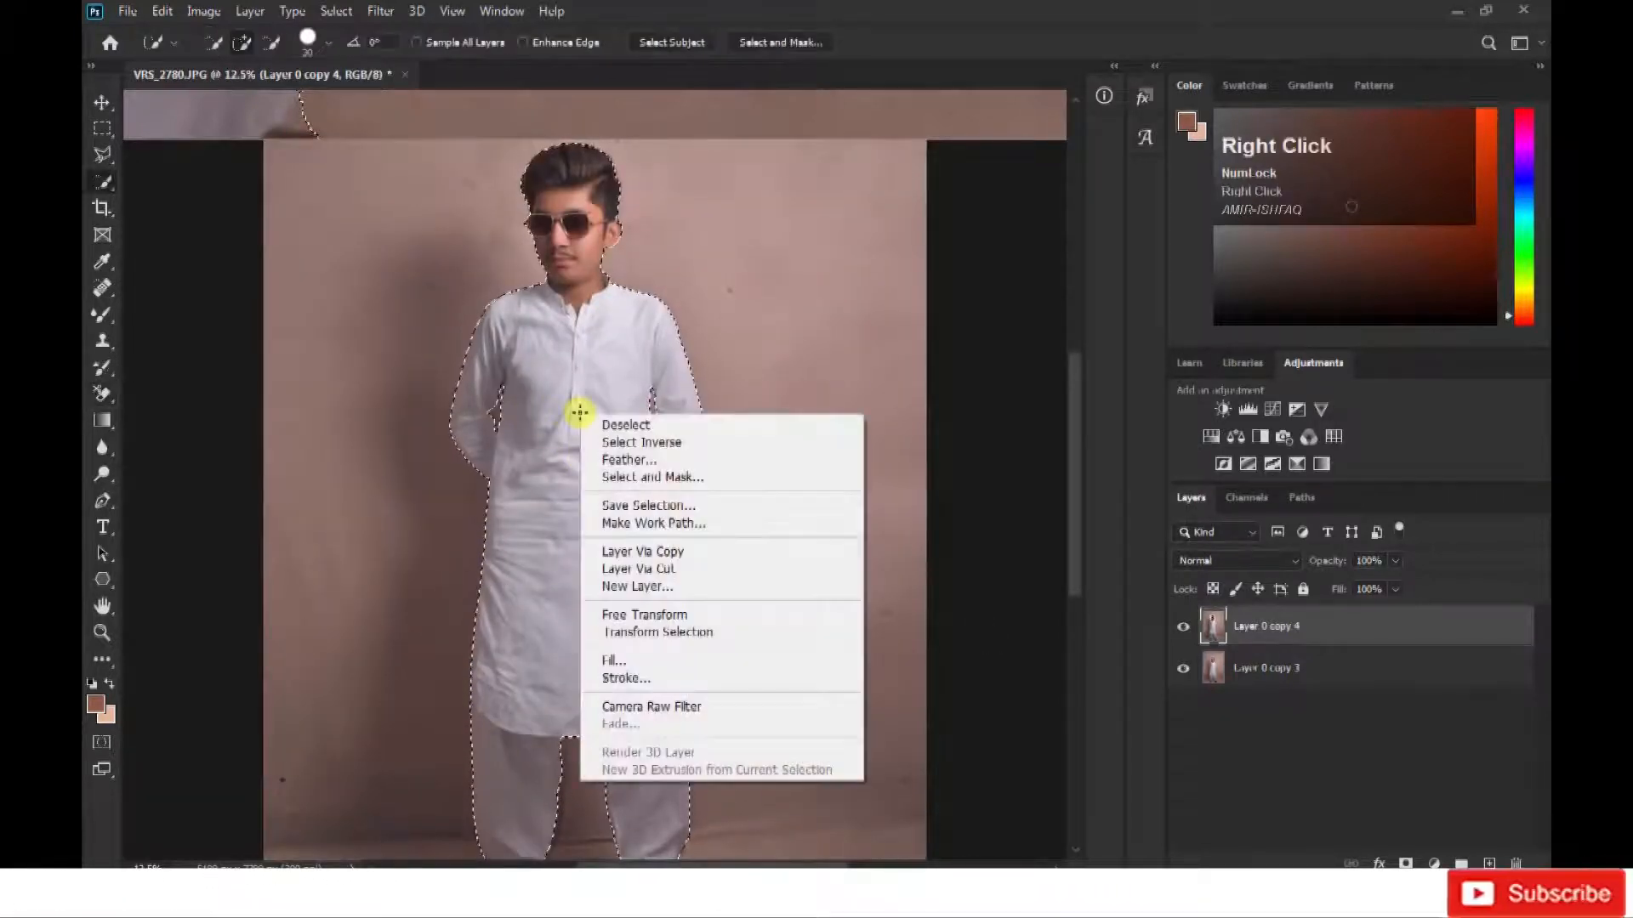
{"action": "left_click", "coordinate": [627, 460]}
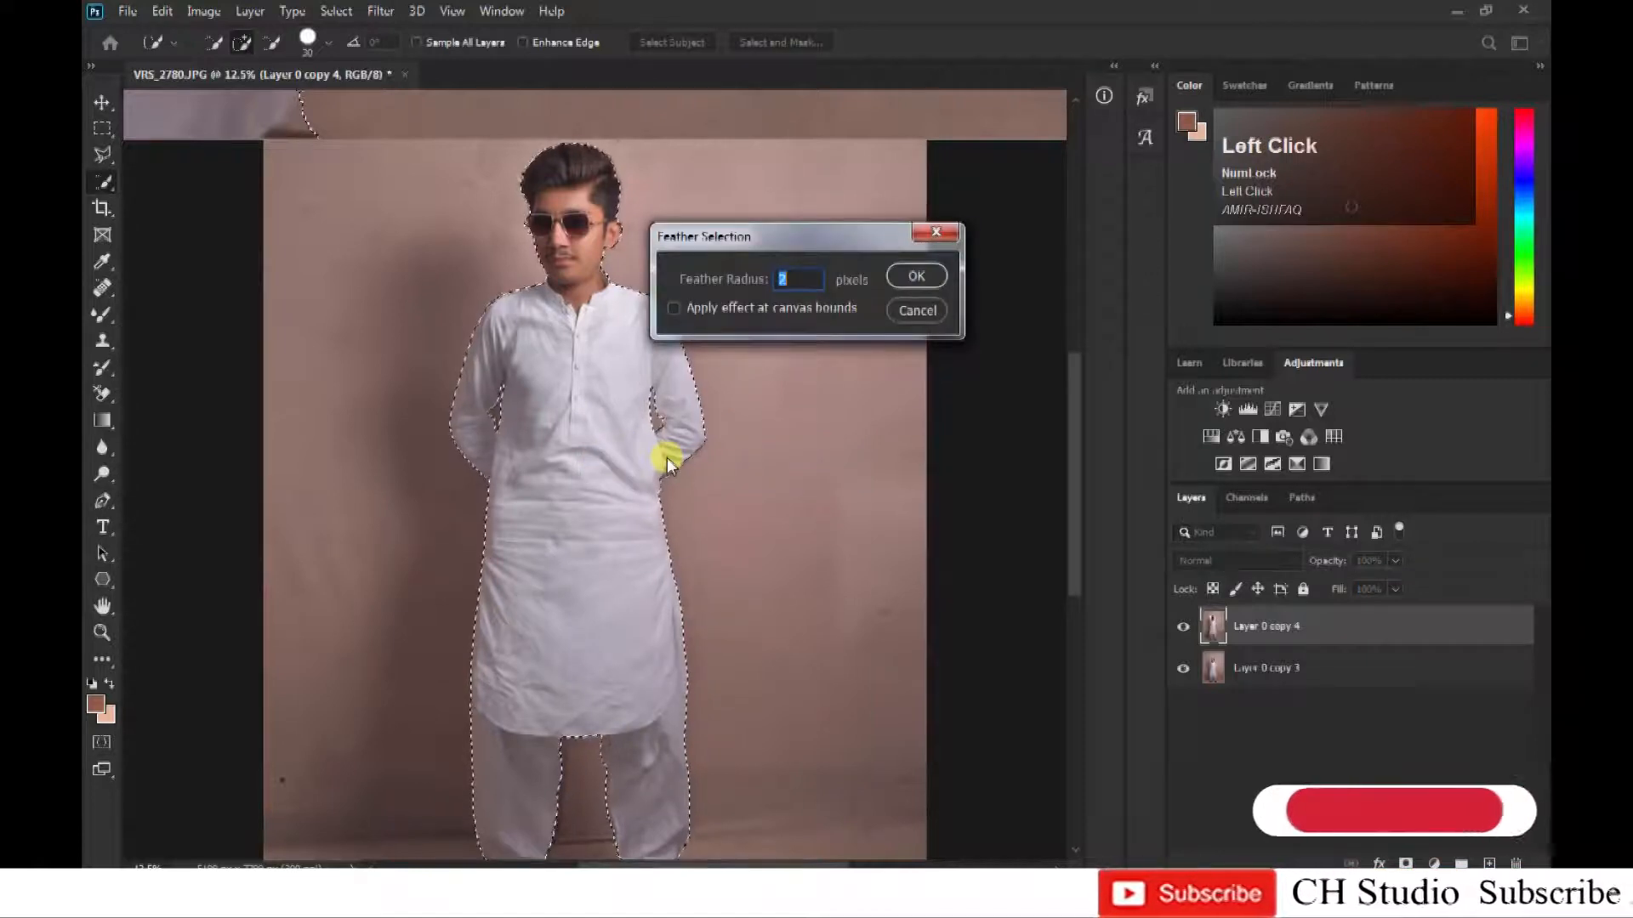
{"action": "key", "text": "Return"}
Copy the selected man onto a new layer and delete the Layer 0 copy 4 layer.
{"action": "left_click", "coordinate": [598, 474], "text": "ctrl"}
{"action": "left_click_drag", "start_coordinate": [621, 206], "coordinate": [585, 638]}
{"action": "key", "text": "ctrl+equal"}
{"action": "key", "text": "ctrl+equal"}
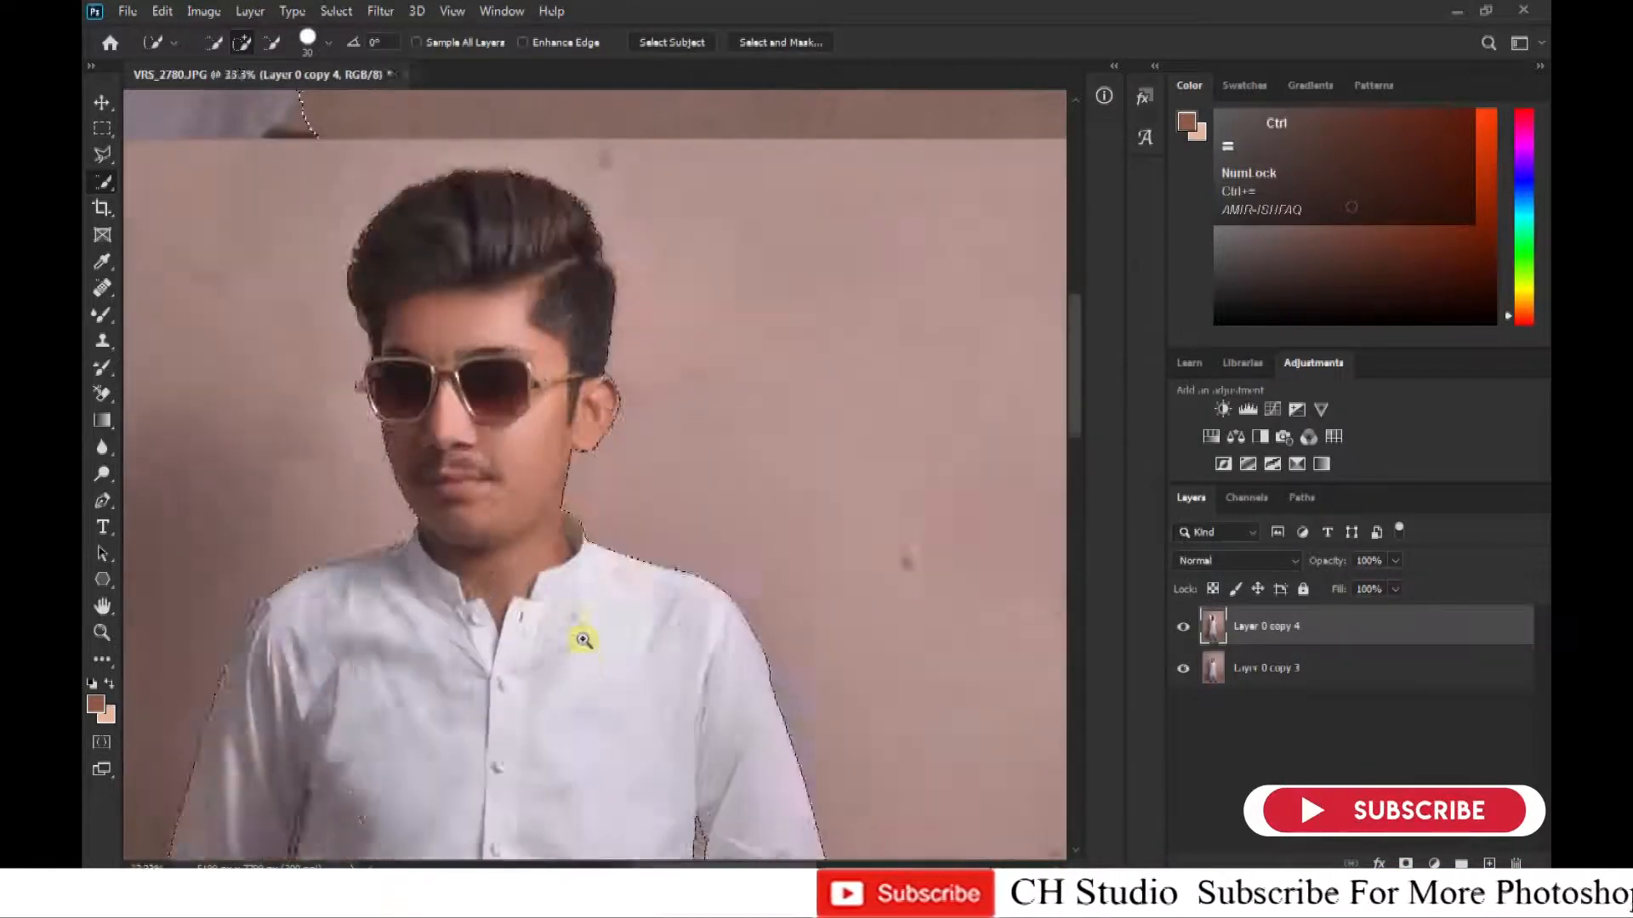
{"action": "key", "text": "ctrl+minus"}
{"action": "key", "text": "ctrl+minus"}
{"action": "key", "text": "ctrl+minus"}
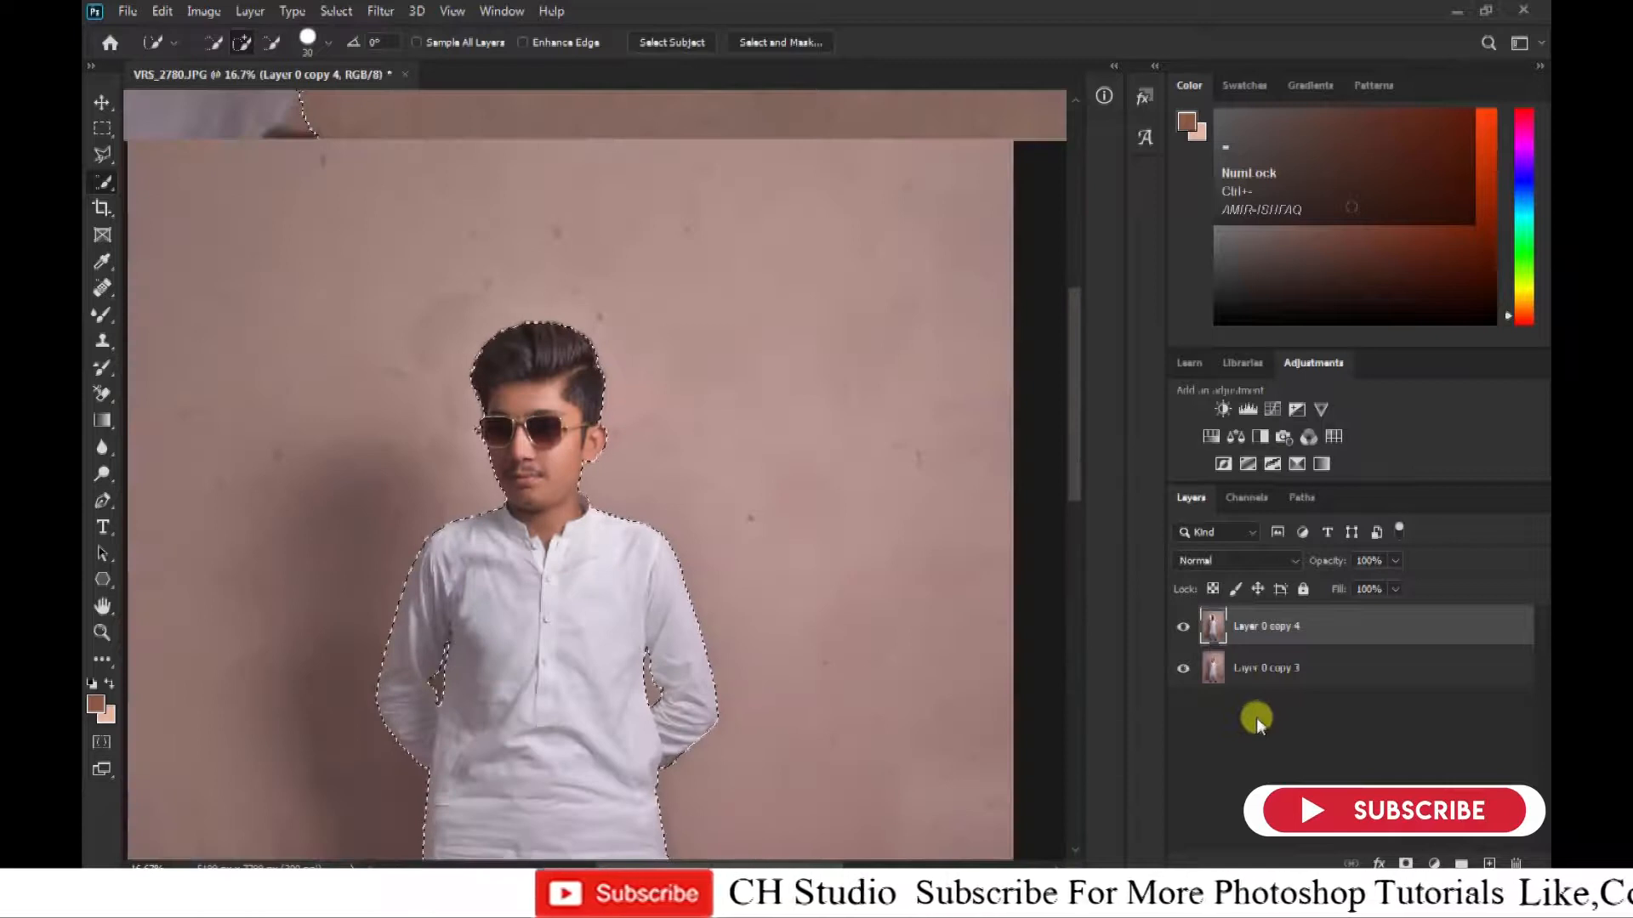
{"action": "key", "text": "ctrl+j"}
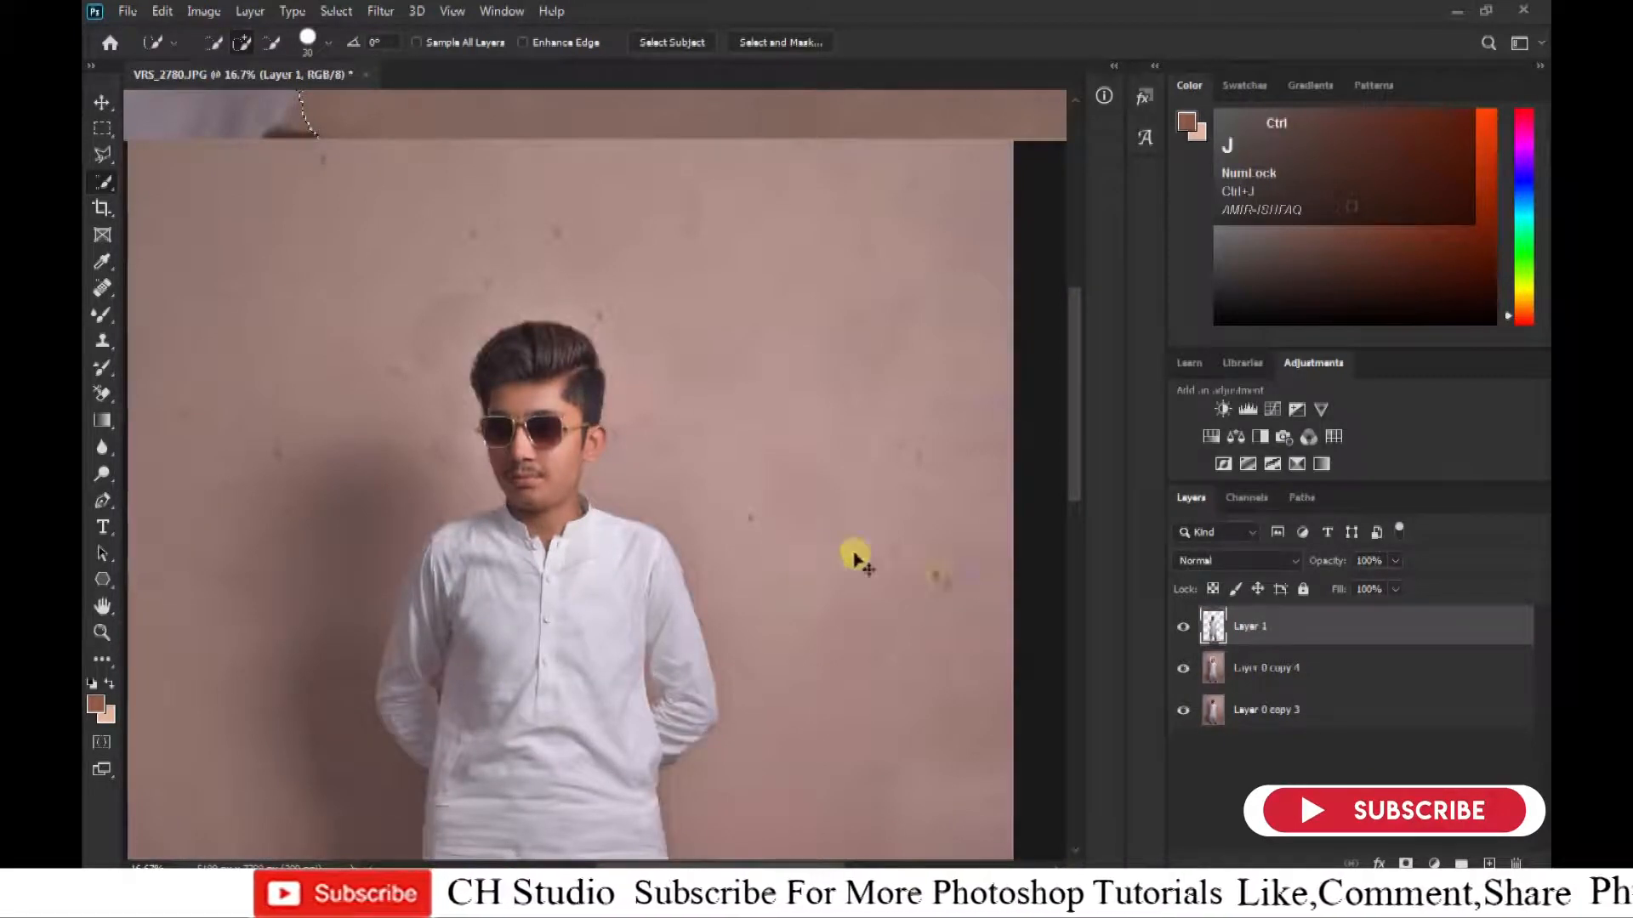
{"action": "key", "text": "Delete"}
{"action": "left_click", "coordinate": [1182, 669]}
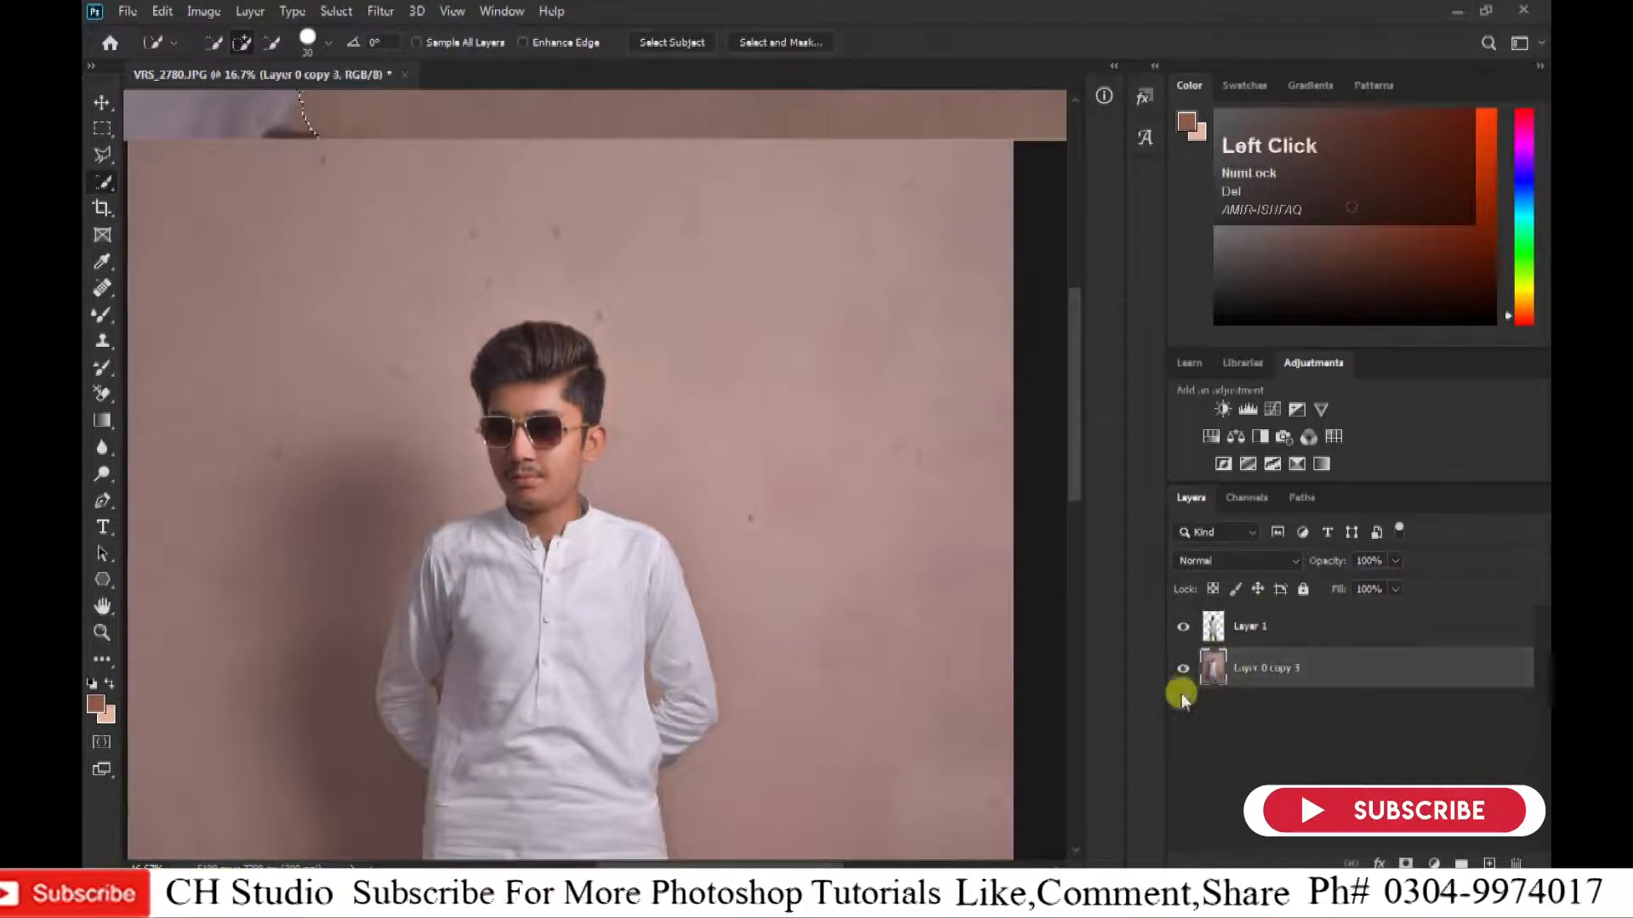
{"action": "left_click", "coordinate": [1183, 668]}
{"action": "left_click", "coordinate": [1266, 671]}
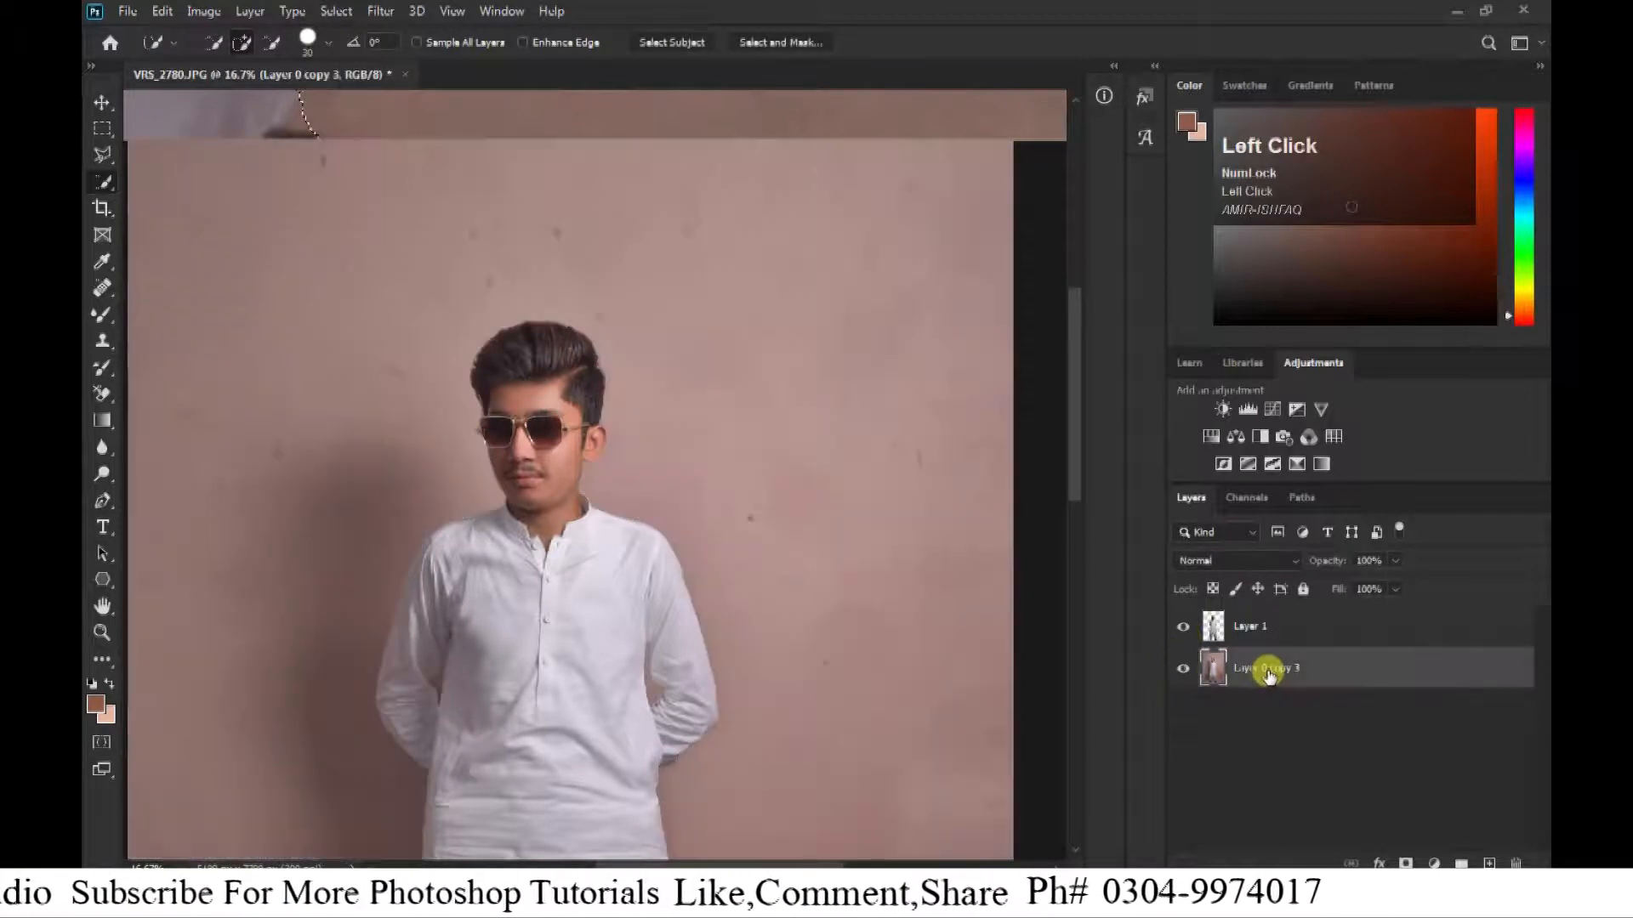
Check the cutout of the whole figure on transparency by hiding Layer 0 copy 3, and show that layer again.
{"action": "left_click", "coordinate": [1183, 669]}
{"action": "key", "text": "ctrl+minus"}
{"action": "key", "text": "ctrl+minus"}
{"action": "key", "text": "ctrl+minus"}
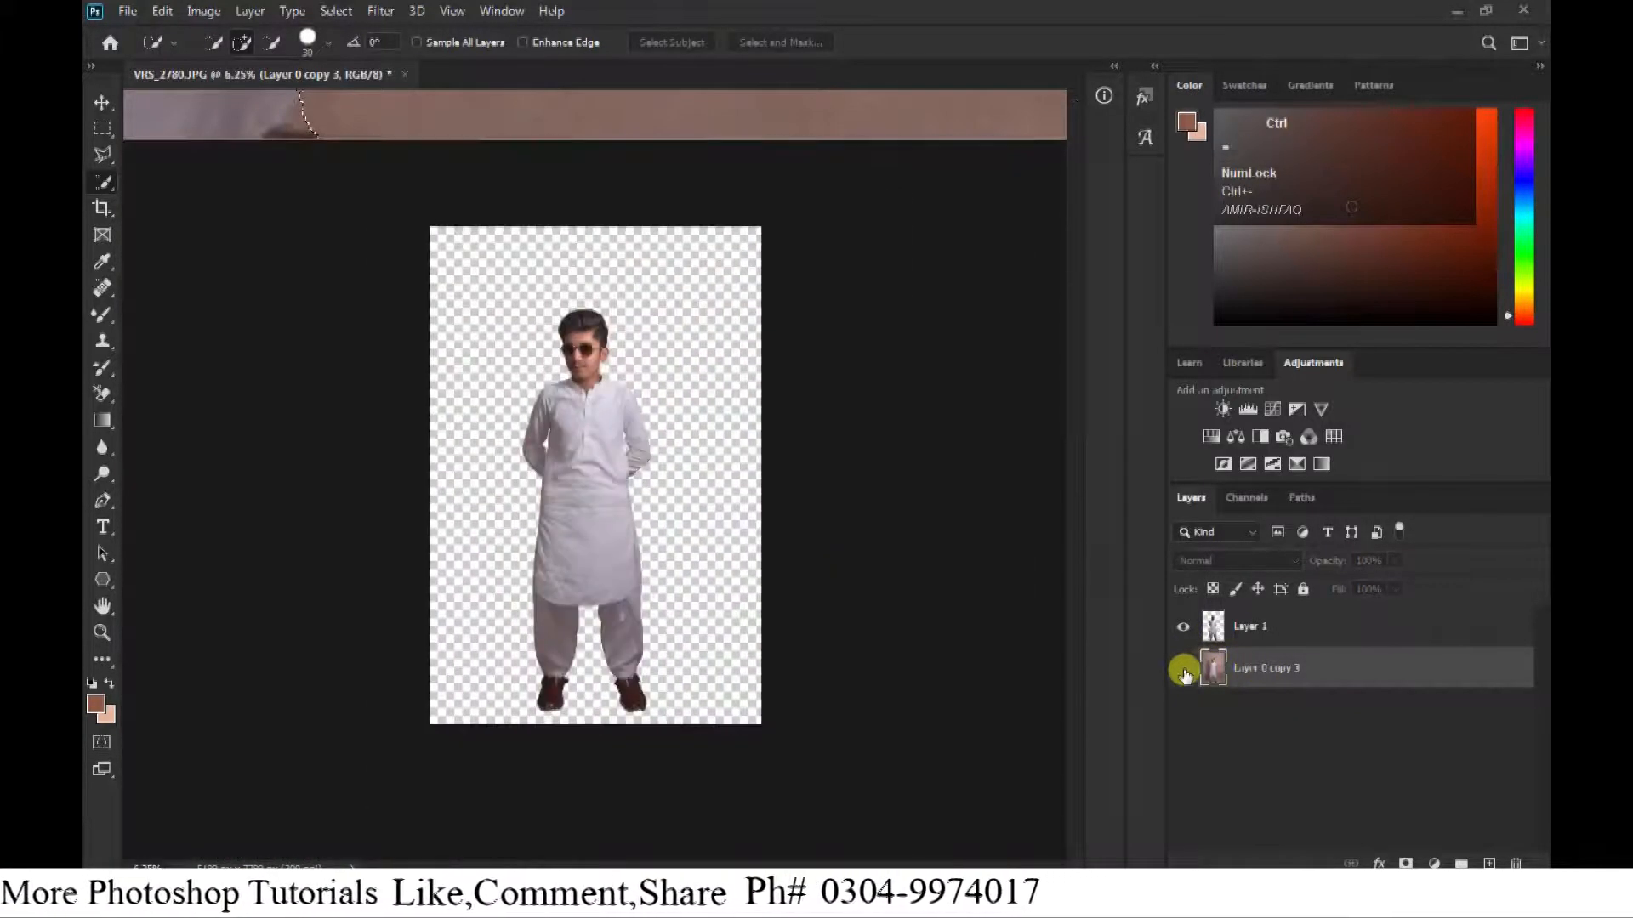
{"action": "left_click", "coordinate": [1183, 668]}
Apply Hue/Saturation to Layer 0 copy 3 with Saturation at -100 and Lightness at about -22.
{"action": "left_click", "coordinate": [1324, 678]}
{"action": "key", "text": "ctrl+u"}
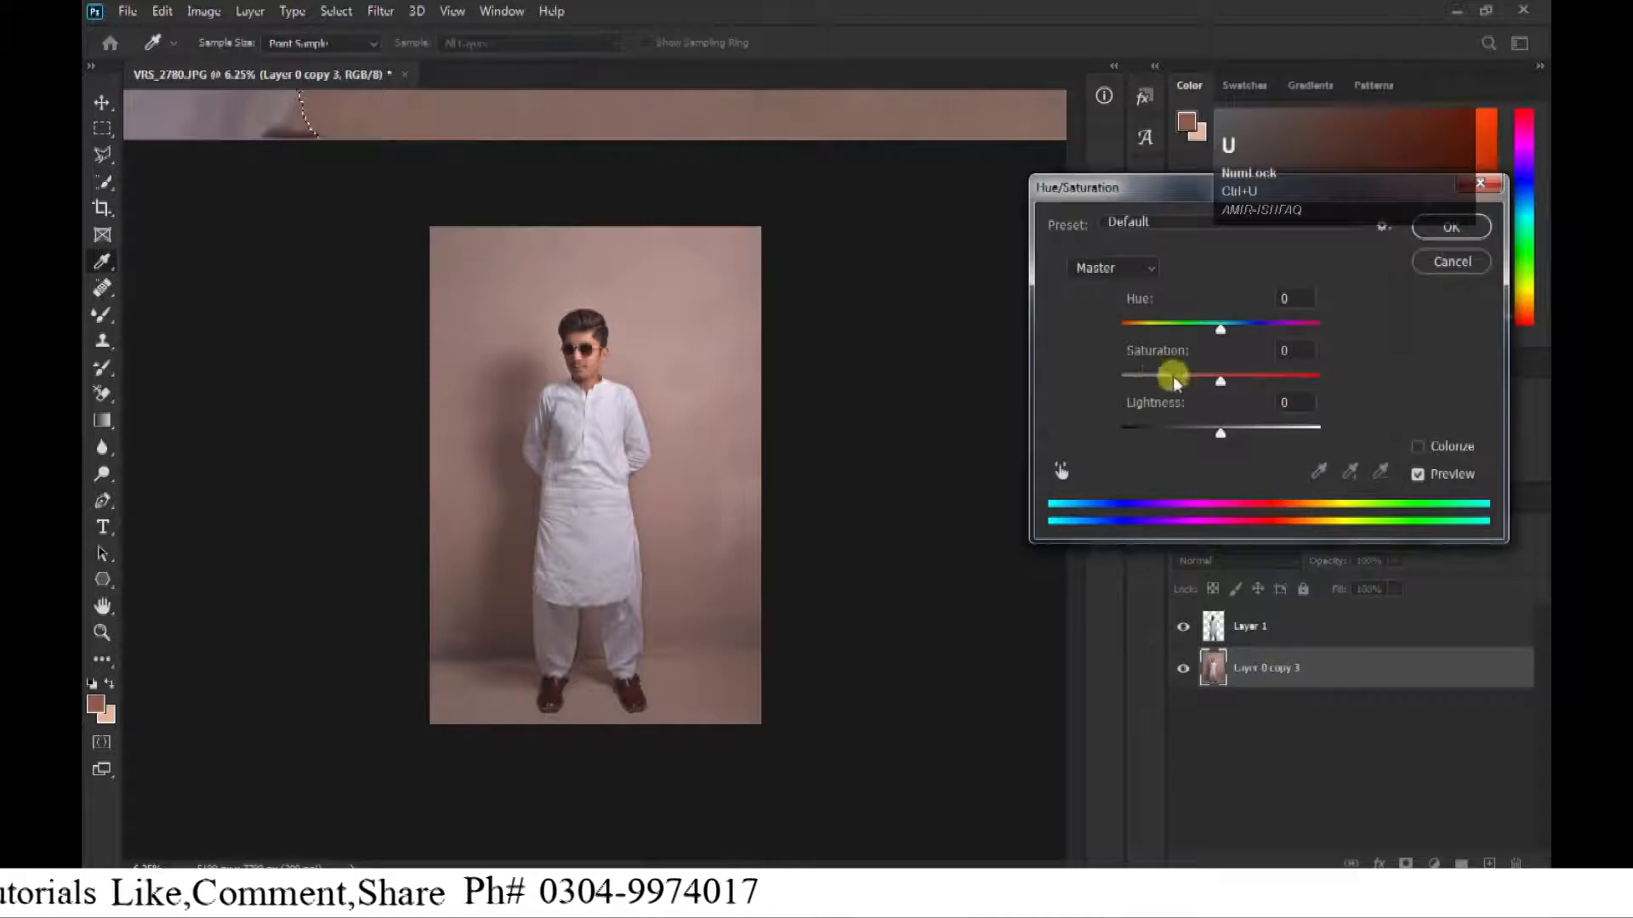
{"action": "left_click_drag", "start_coordinate": [1208, 448], "coordinate": [1201, 446]}
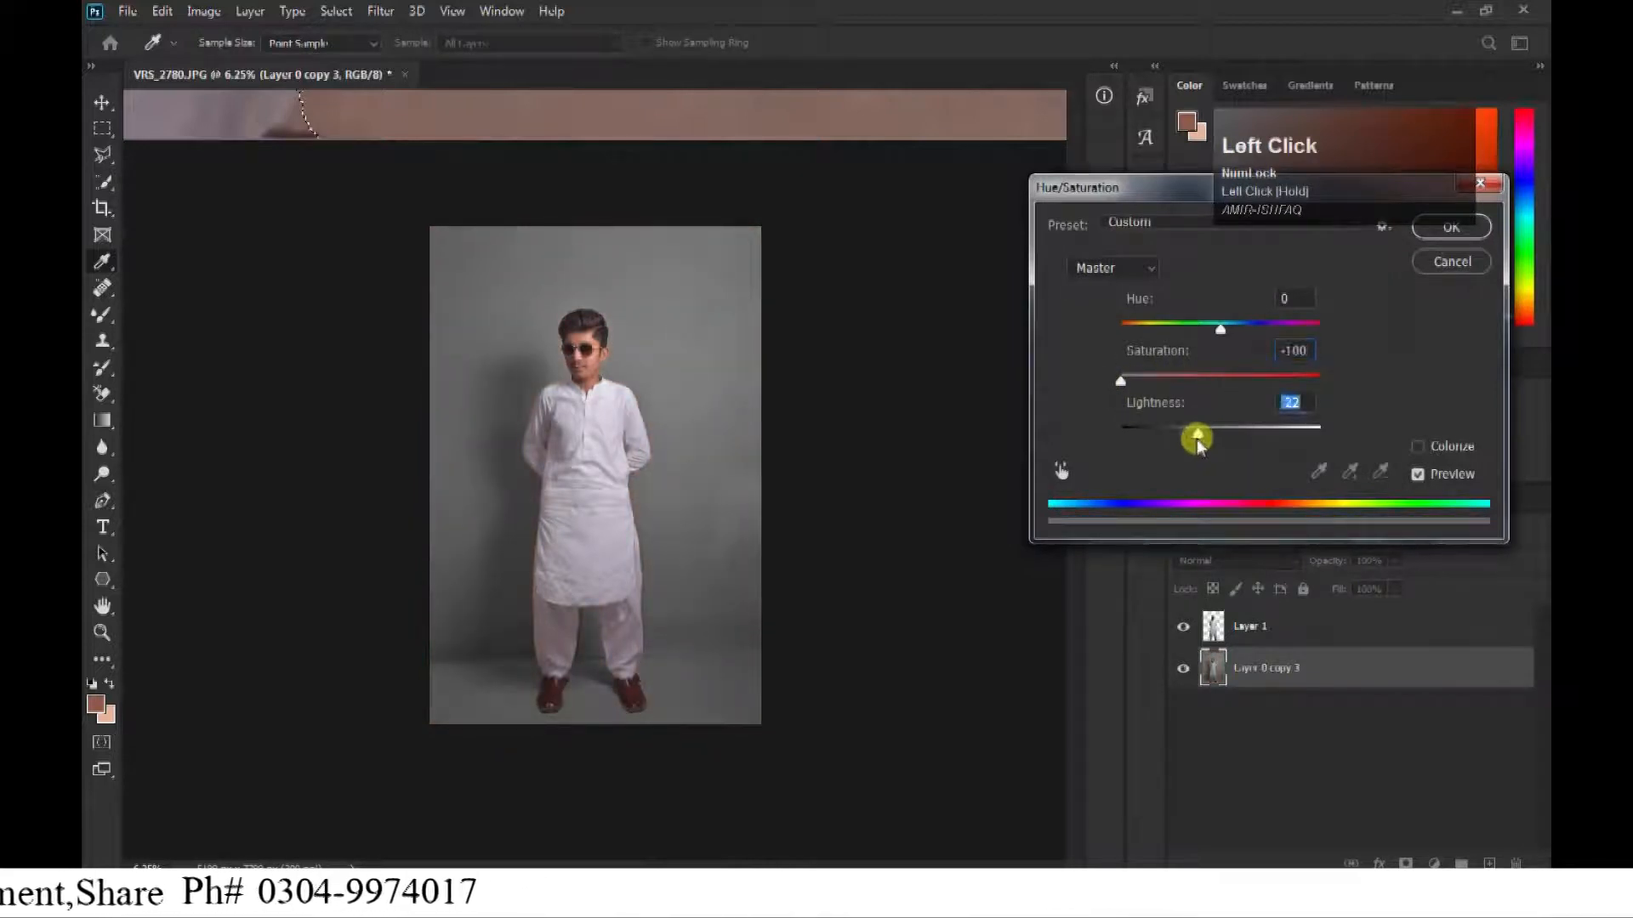
{"action": "key", "text": "Return"}
Inspect the man's edges against the grey backdrop from the upper body down to the shoes.
{"action": "key", "text": "ctrl+plus"}
{"action": "key", "text": "ctrl+plus"}
{"action": "key", "text": "ctrl+plus"}
{"action": "left_click_drag", "start_coordinate": [465, 545], "coordinate": [578, 446]}
{"action": "key", "text": "ctrl+plus"}
{"action": "key", "text": "ctrl+plus"}
{"action": "key", "text": "ctrl+plus"}
{"action": "key", "text": "ctrl+minus"}
{"action": "key", "text": "ctrl+minus"}
{"action": "left_click_drag", "start_coordinate": [638, 752], "coordinate": [549, 389]}
{"action": "key", "text": "ctrl+minus"}
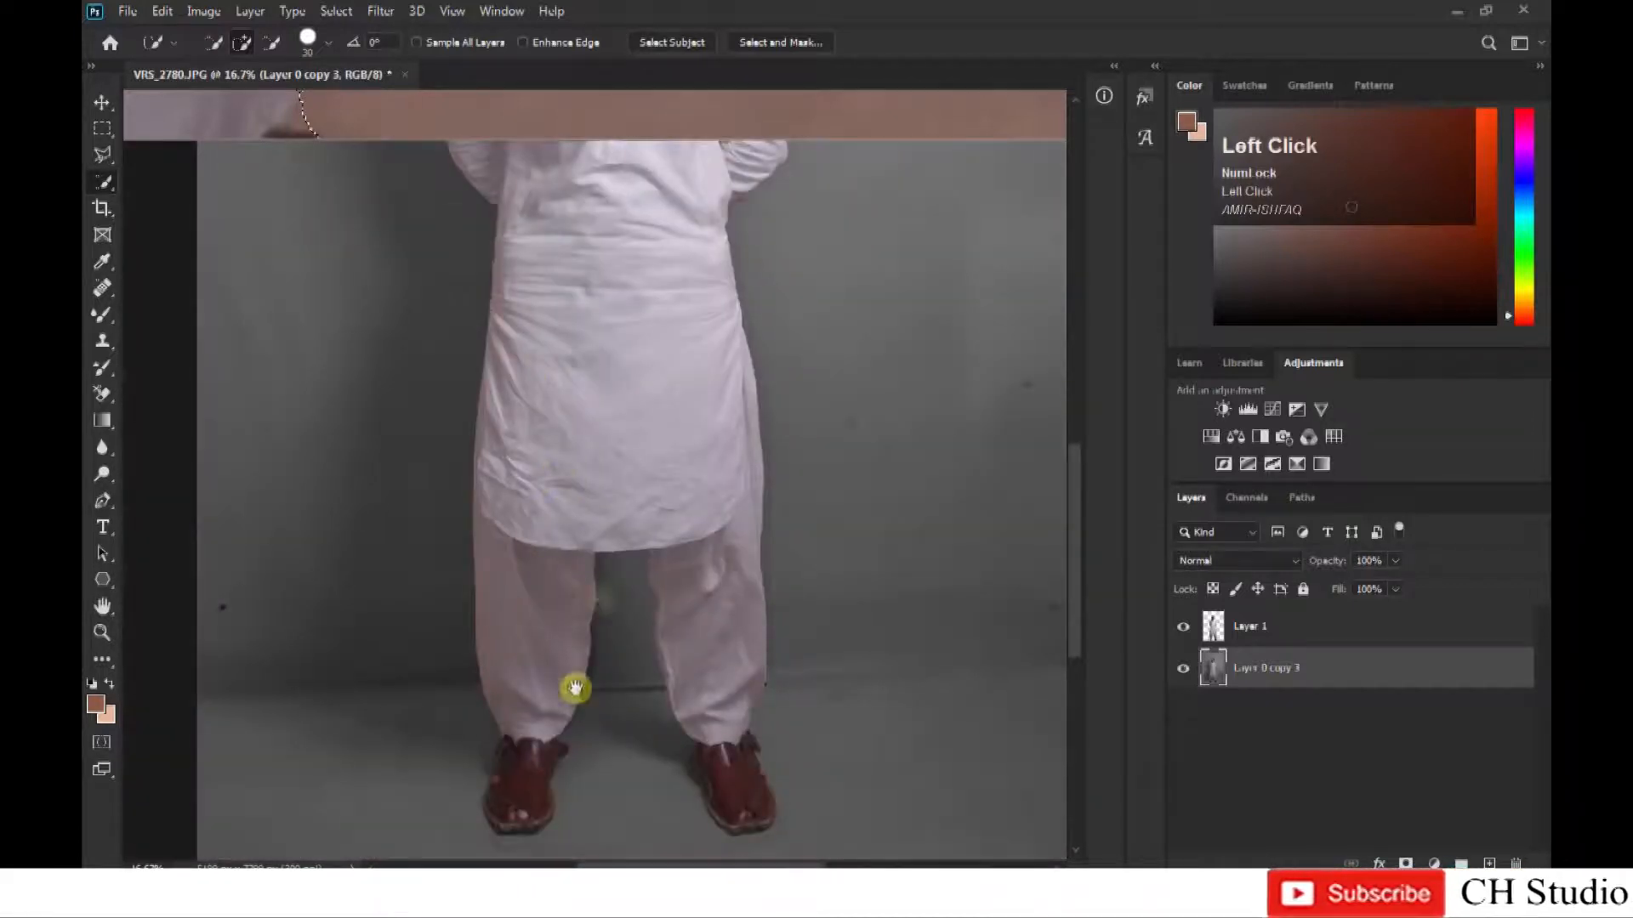
Switch to the My Collection folder in Windows Explorer and bring the BAUHAUS 100 image into the portrait document.
{"action": "mouse_move", "coordinate": [435, 893]}
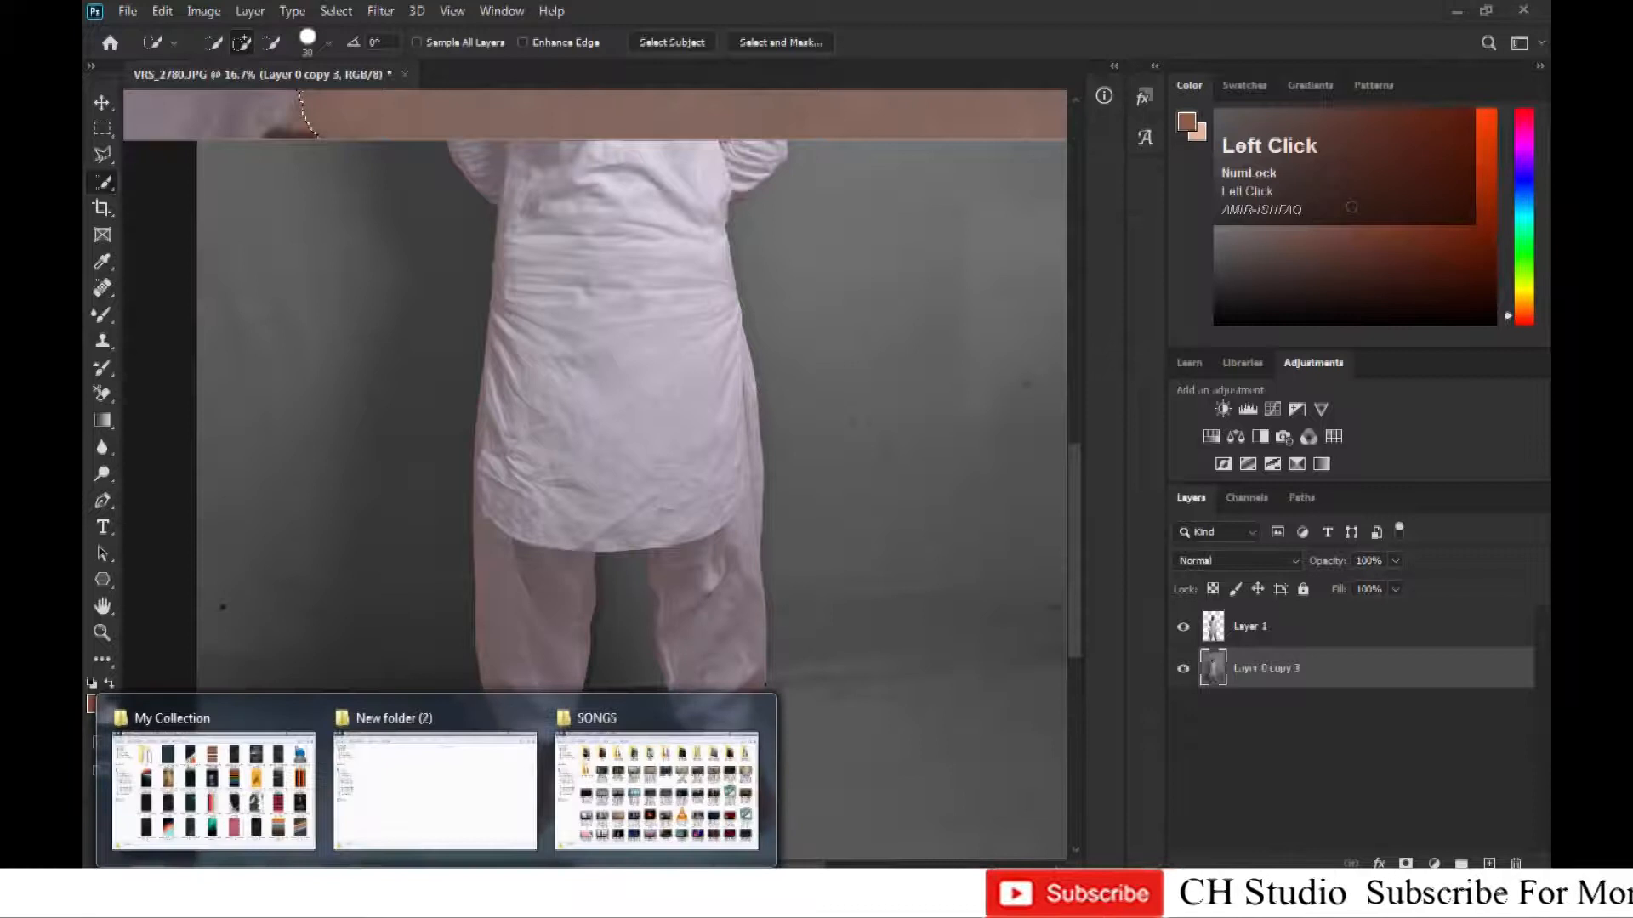
{"action": "left_click", "coordinate": [186, 837]}
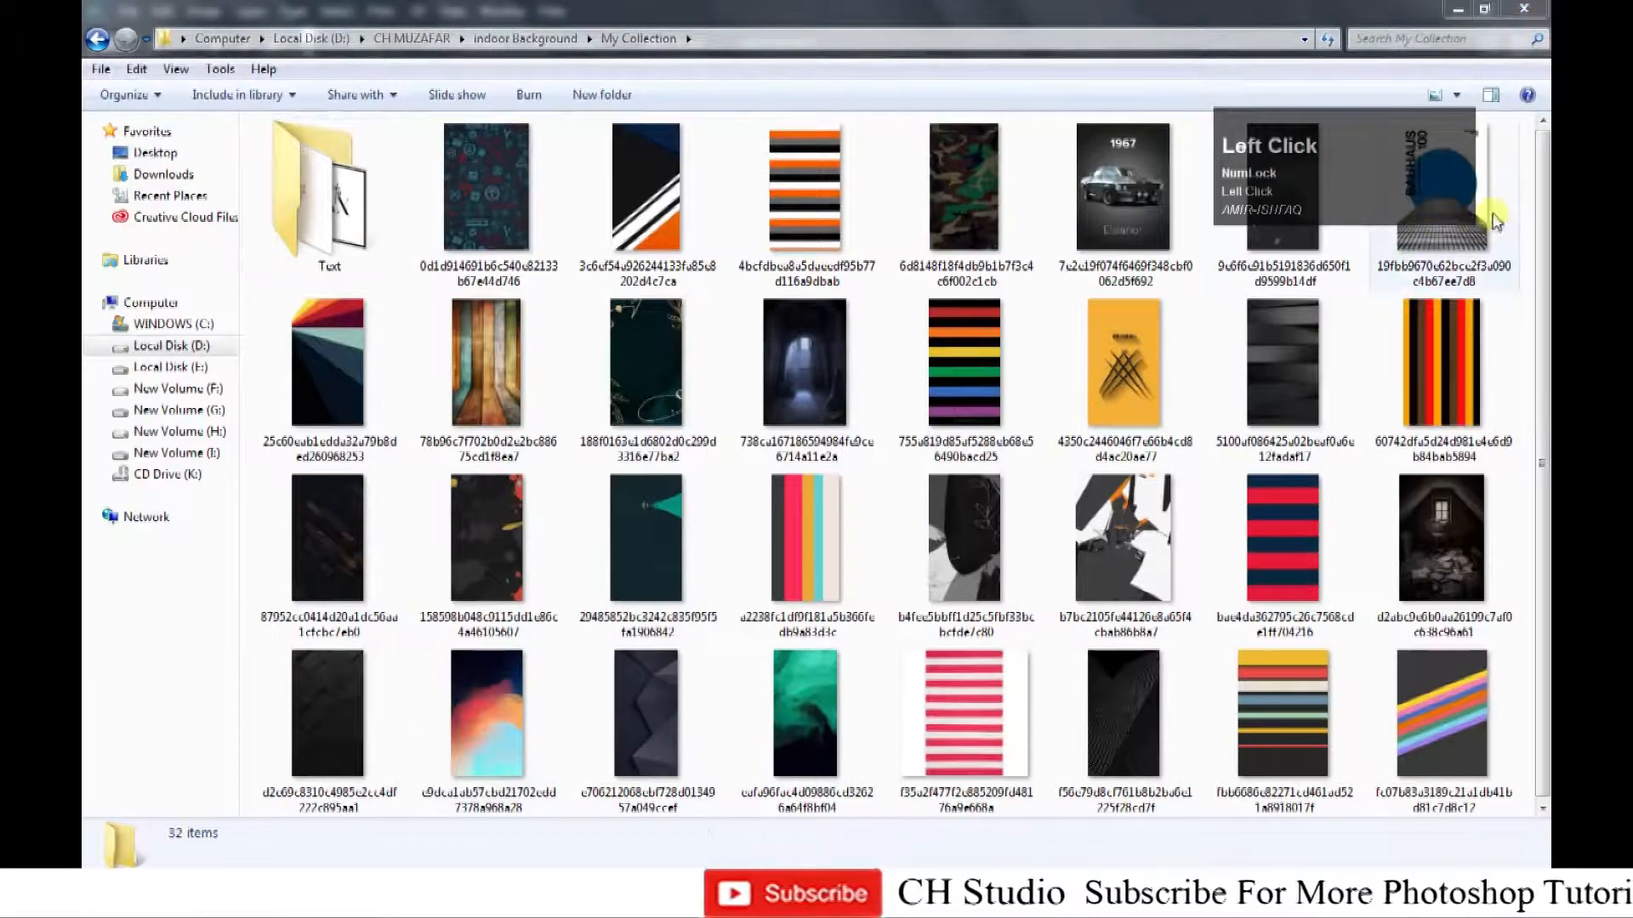
{"action": "left_click_drag", "start_coordinate": [1452, 219], "coordinate": [967, 853]}
{"action": "left_click_drag", "start_coordinate": [834, 897], "coordinate": [507, 306]}
Scale and position the placed BAUHAUS image to cover the whole canvas behind the man, and commit the placement.
{"action": "key", "text": "ctrl+minus"}
{"action": "key", "text": "ctrl+minus"}
{"action": "key", "text": "ctrl+minus"}
{"action": "left_click_drag", "start_coordinate": [580, 444], "coordinate": [864, 886]}
{"action": "left_click_drag", "start_coordinate": [674, 714], "coordinate": [638, 673]}
{"action": "key", "text": "Return"}
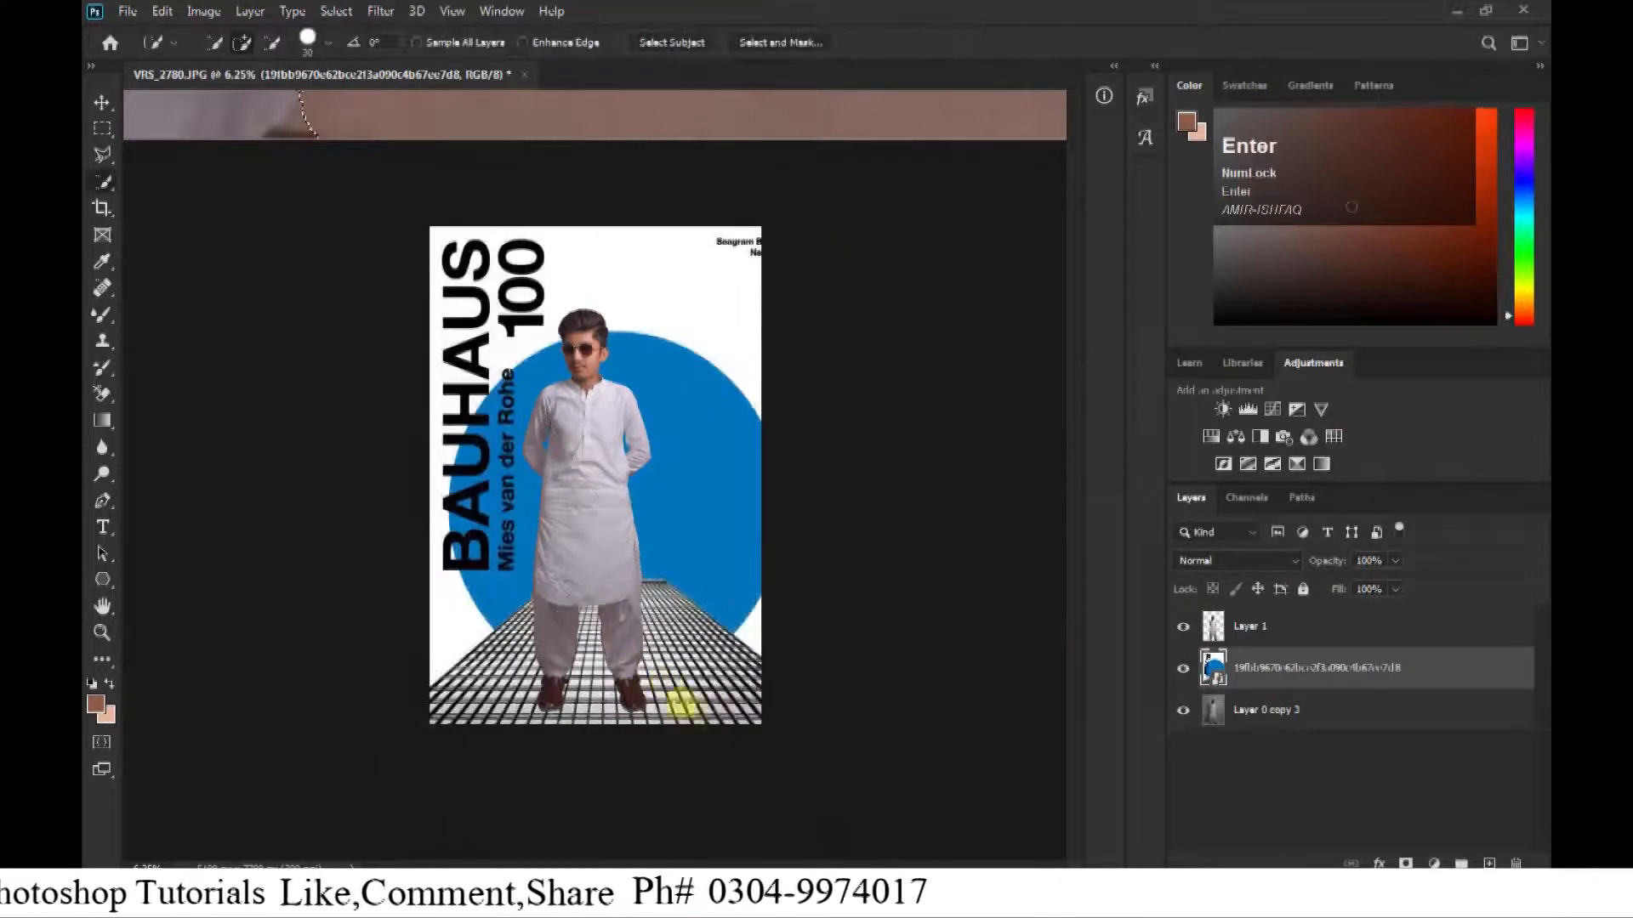
Stretch the BAUHAUS image to about 288% width and 305% height and shift it slightly down behind the man.
{"action": "key", "text": "ctrl+t"}
{"action": "left_click_drag", "start_coordinate": [834, 536], "coordinate": [862, 537]}
{"action": "left_click_drag", "start_coordinate": [690, 579], "coordinate": [675, 595]}
{"action": "key", "text": "Return"}
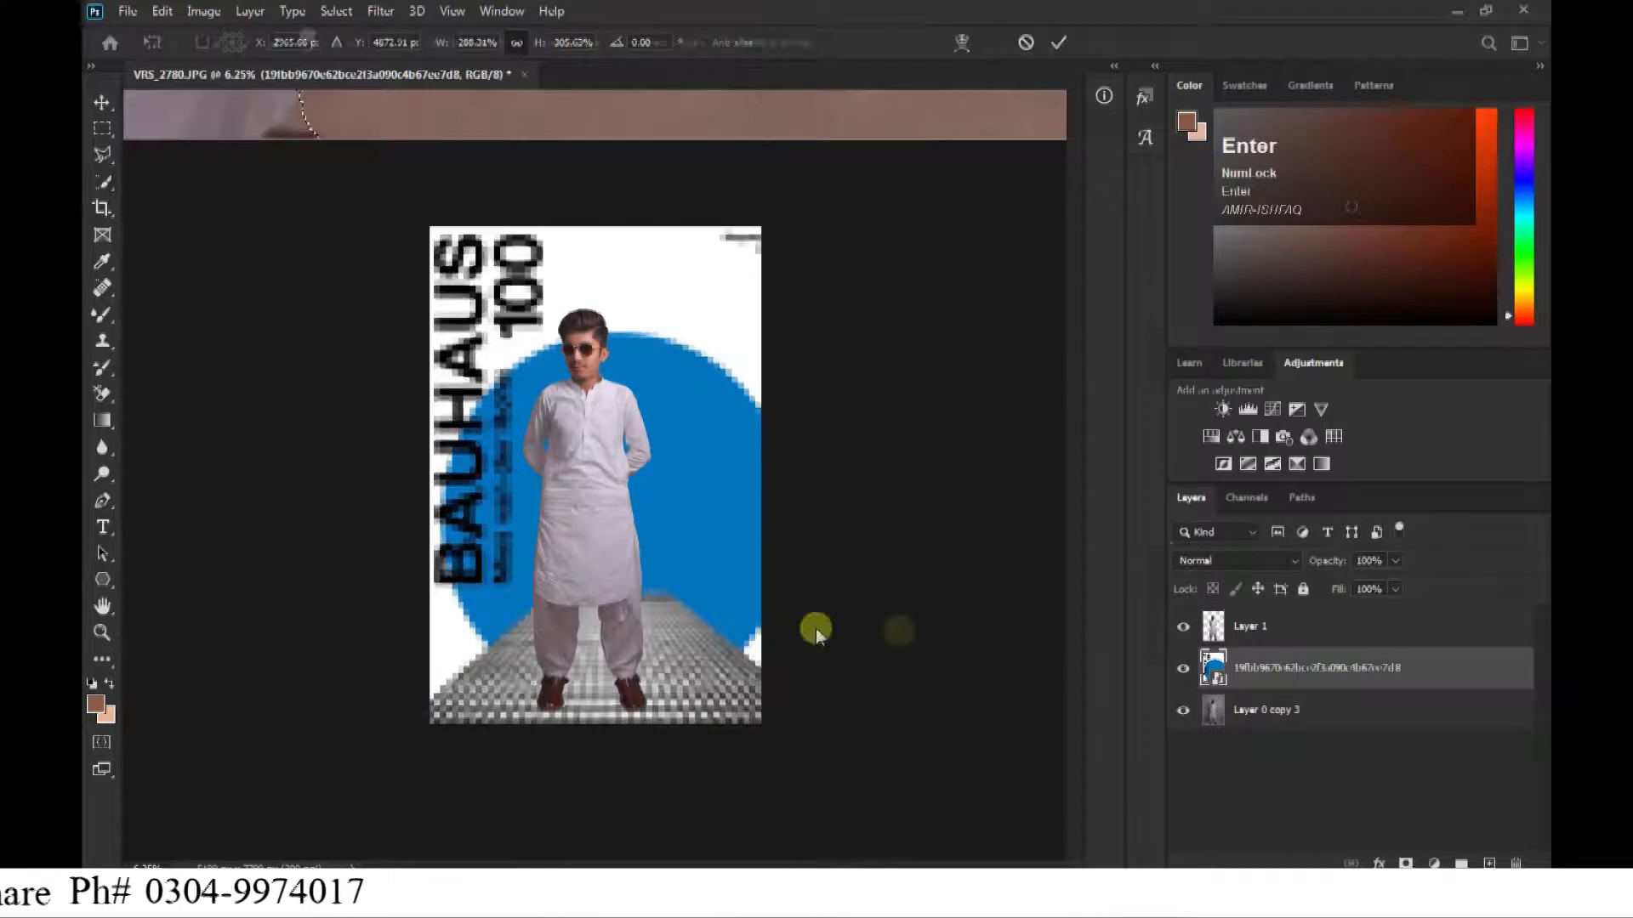
Set the BAUHAUS image layer's blend mode to Soft Light.
{"action": "key", "text": "ctrl+equal"}
{"action": "key", "text": "ctrl+minus"}
{"action": "left_click", "coordinate": [1212, 560]}
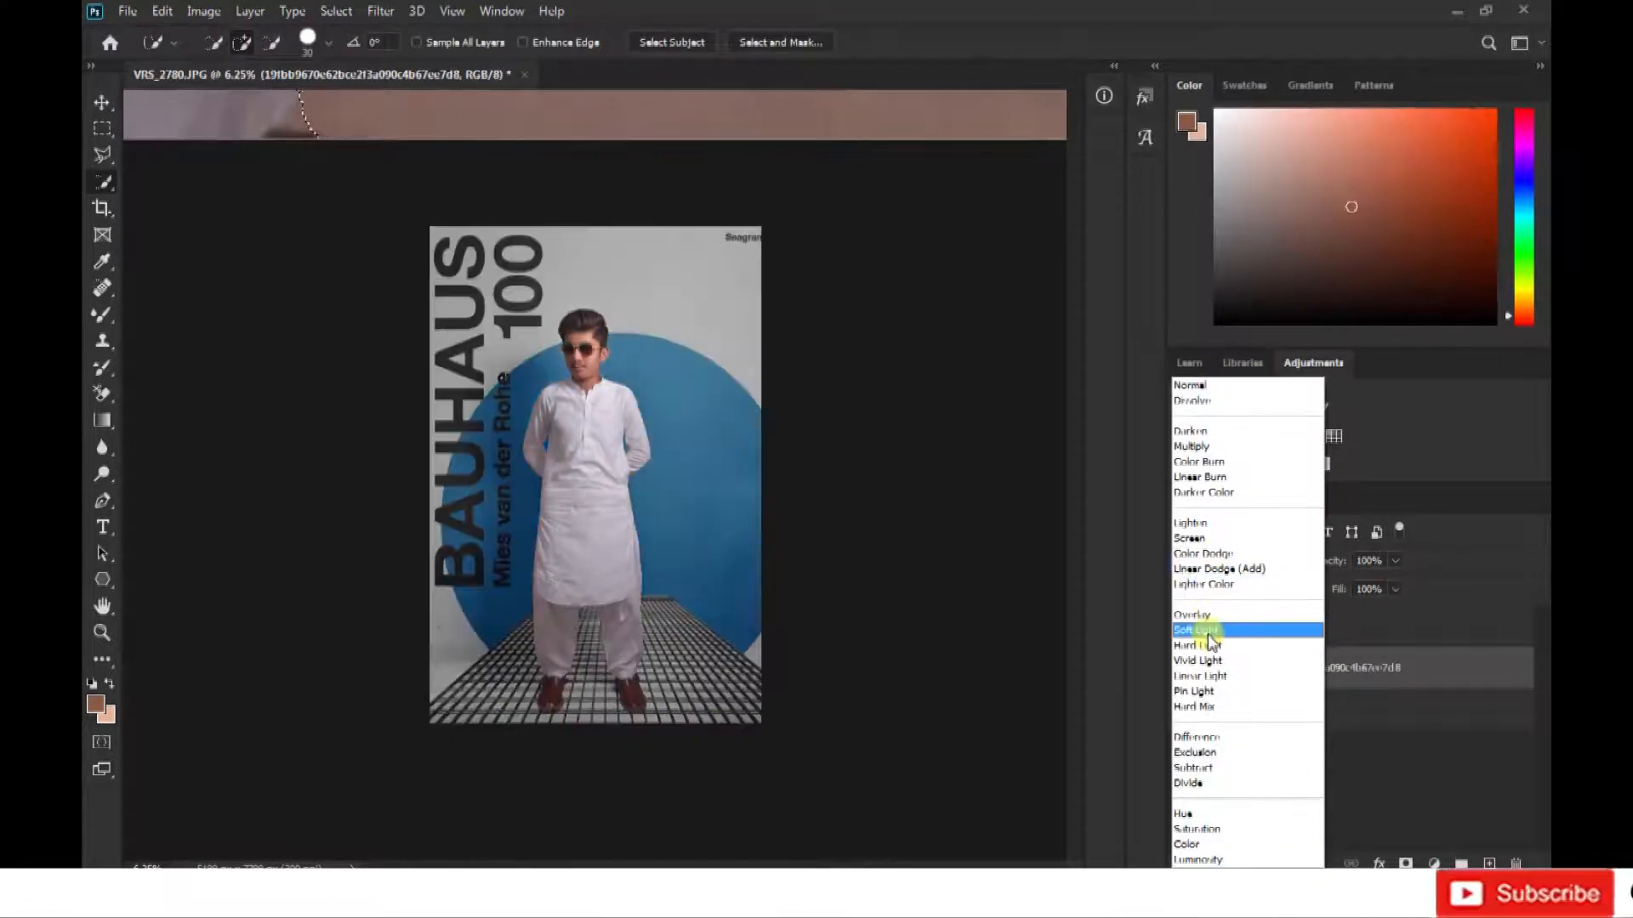
{"action": "key", "text": "Return"}
Inspect how the BAUHAUS design blends with the grey backdrop around the man's shoes and head.
{"action": "key", "text": "ctrl+equal"}
{"action": "key", "text": "ctrl+equal"}
{"action": "key", "text": "ctrl+equal"}
{"action": "left_click_drag", "start_coordinate": [619, 451], "coordinate": [570, 213]}
{"action": "key", "text": "ctrl+equal"}
{"action": "key", "text": "ctrl+equal"}
{"action": "key", "text": "ctrl+minus"}
{"action": "key", "text": "ctrl+minus"}
{"action": "left_click_drag", "start_coordinate": [549, 521], "coordinate": [574, 782]}
Compare the composite with and without the BAUHAUS layer and the cutout layer by toggling their visibility.
{"action": "key", "text": "ctrl+minus"}
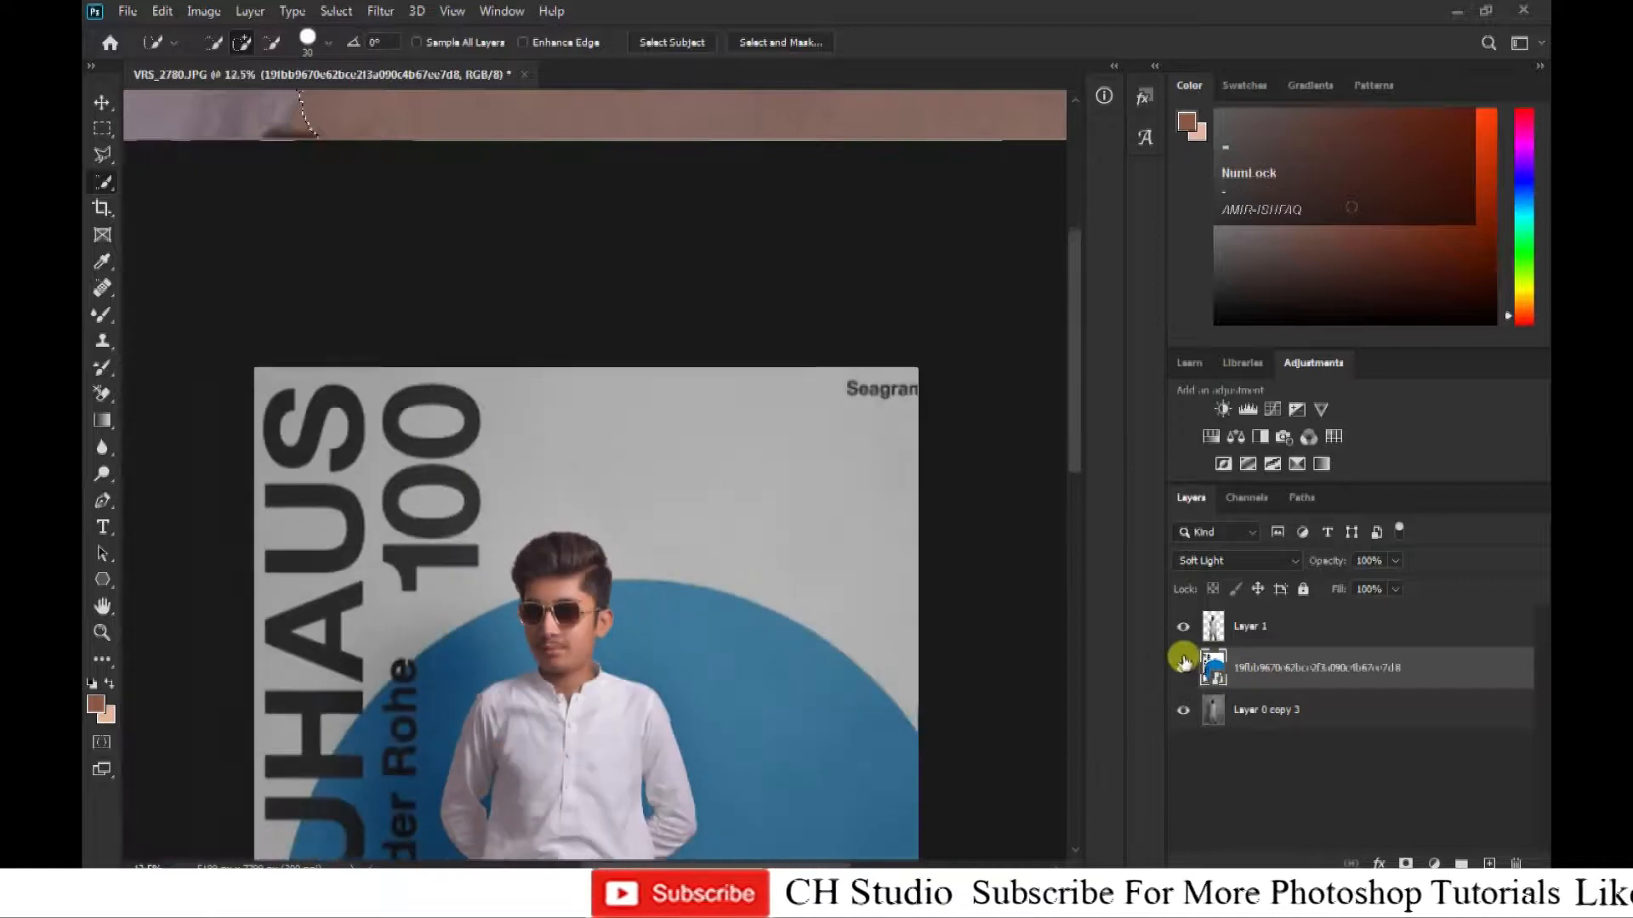
{"action": "left_click", "coordinate": [1184, 668]}
{"action": "key", "text": "ctrl+minus"}
{"action": "left_click", "coordinate": [1185, 667]}
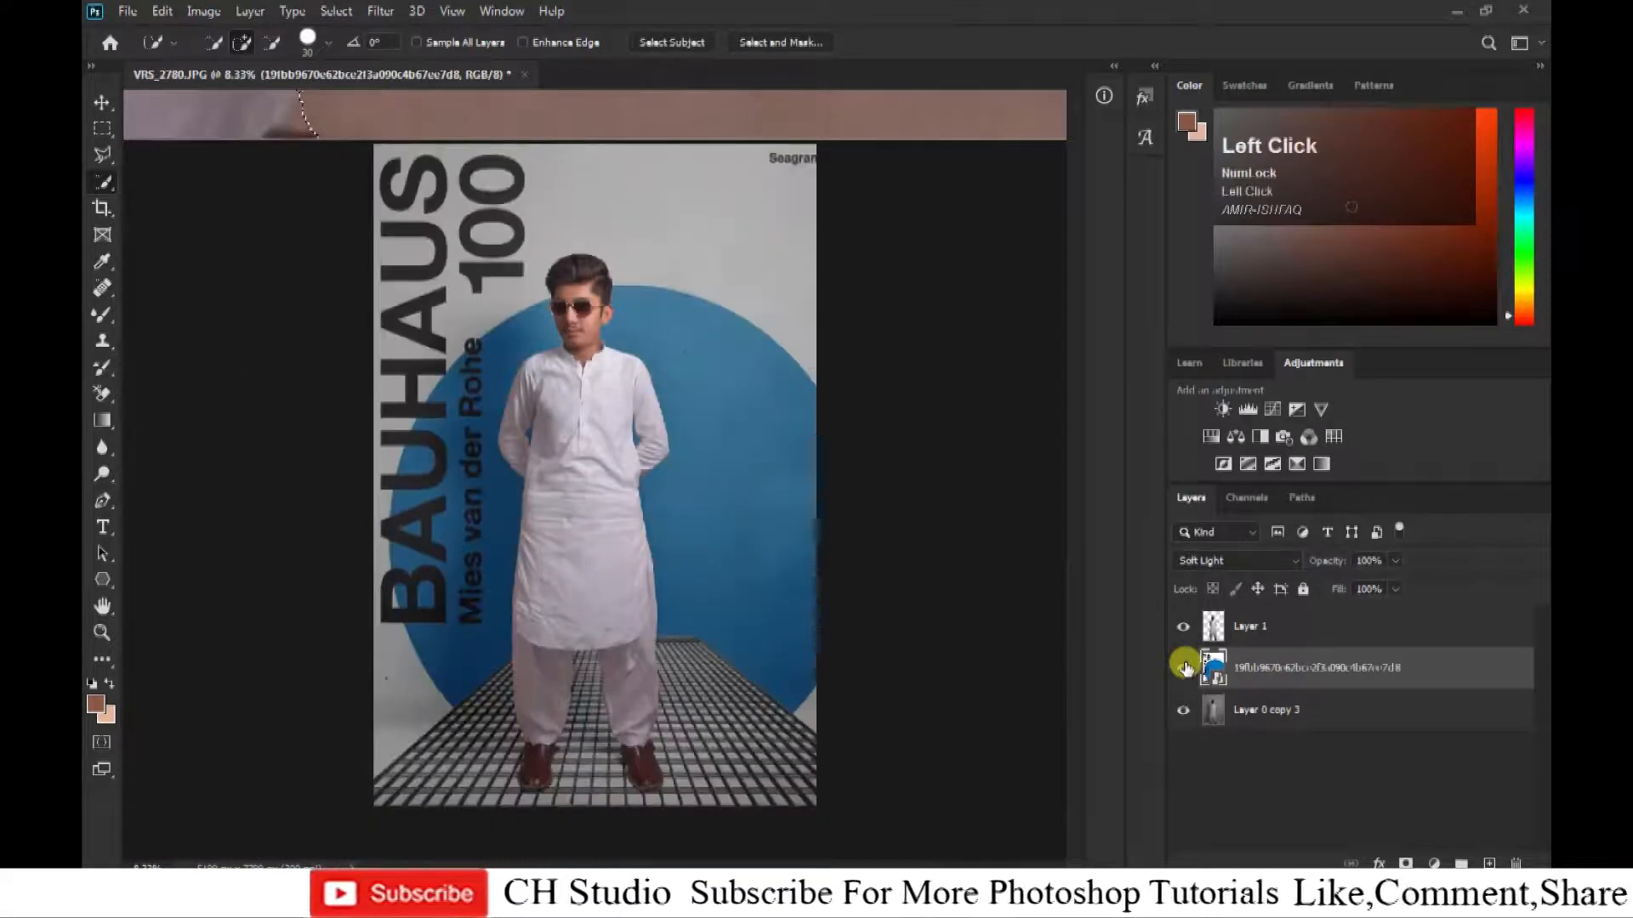
{"action": "left_click", "coordinate": [1184, 668]}
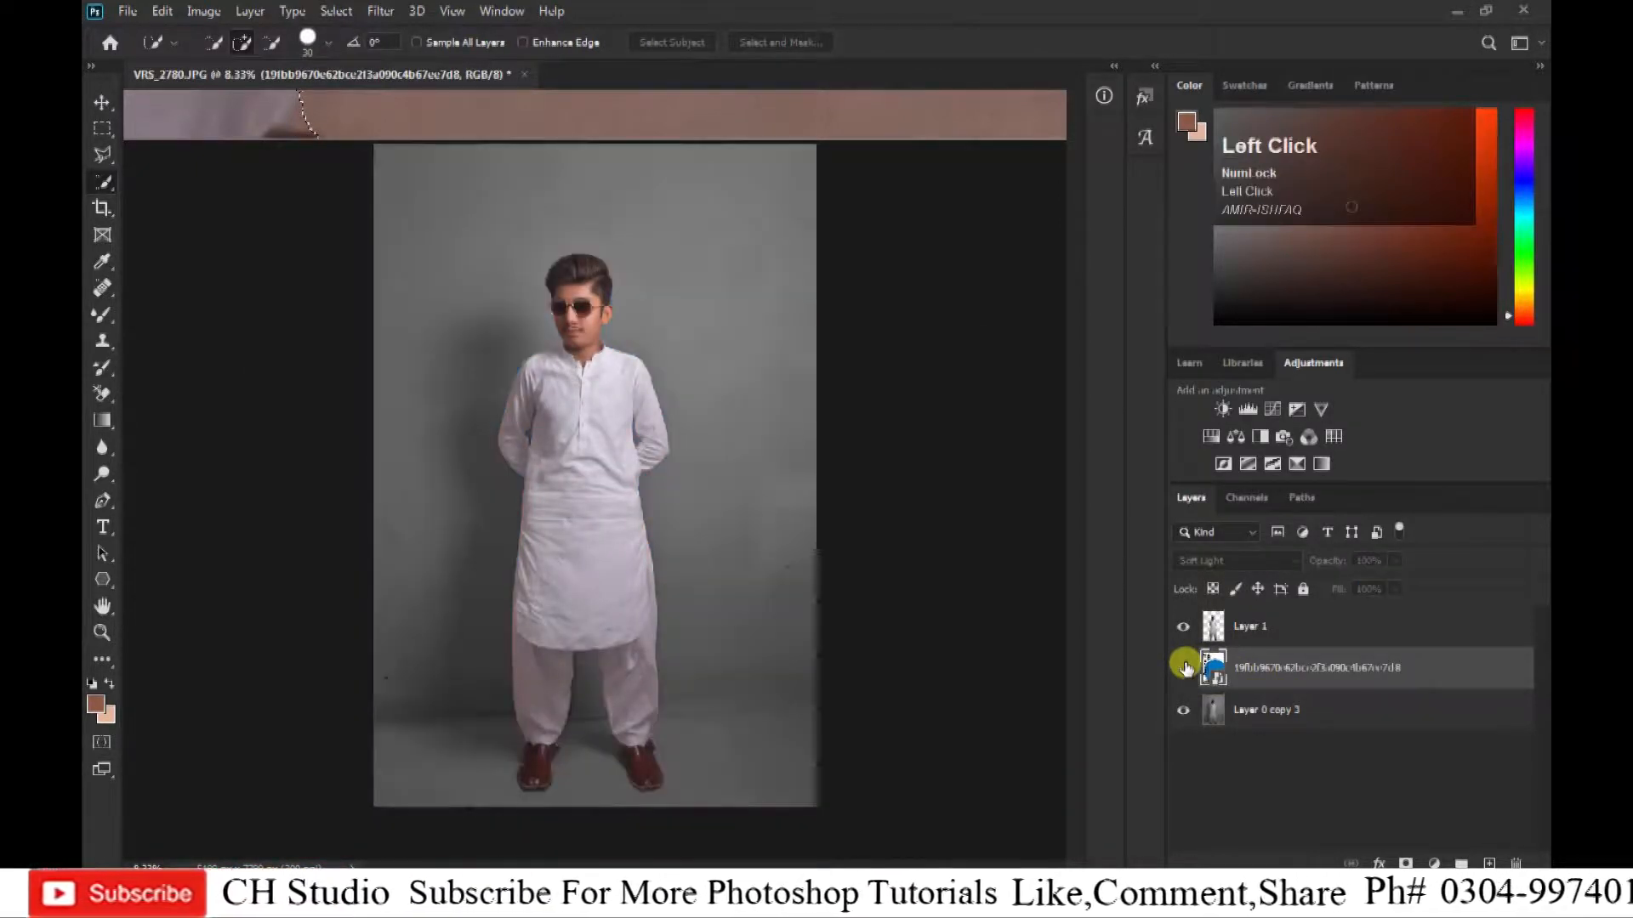
{"action": "left_click", "coordinate": [1184, 667]}
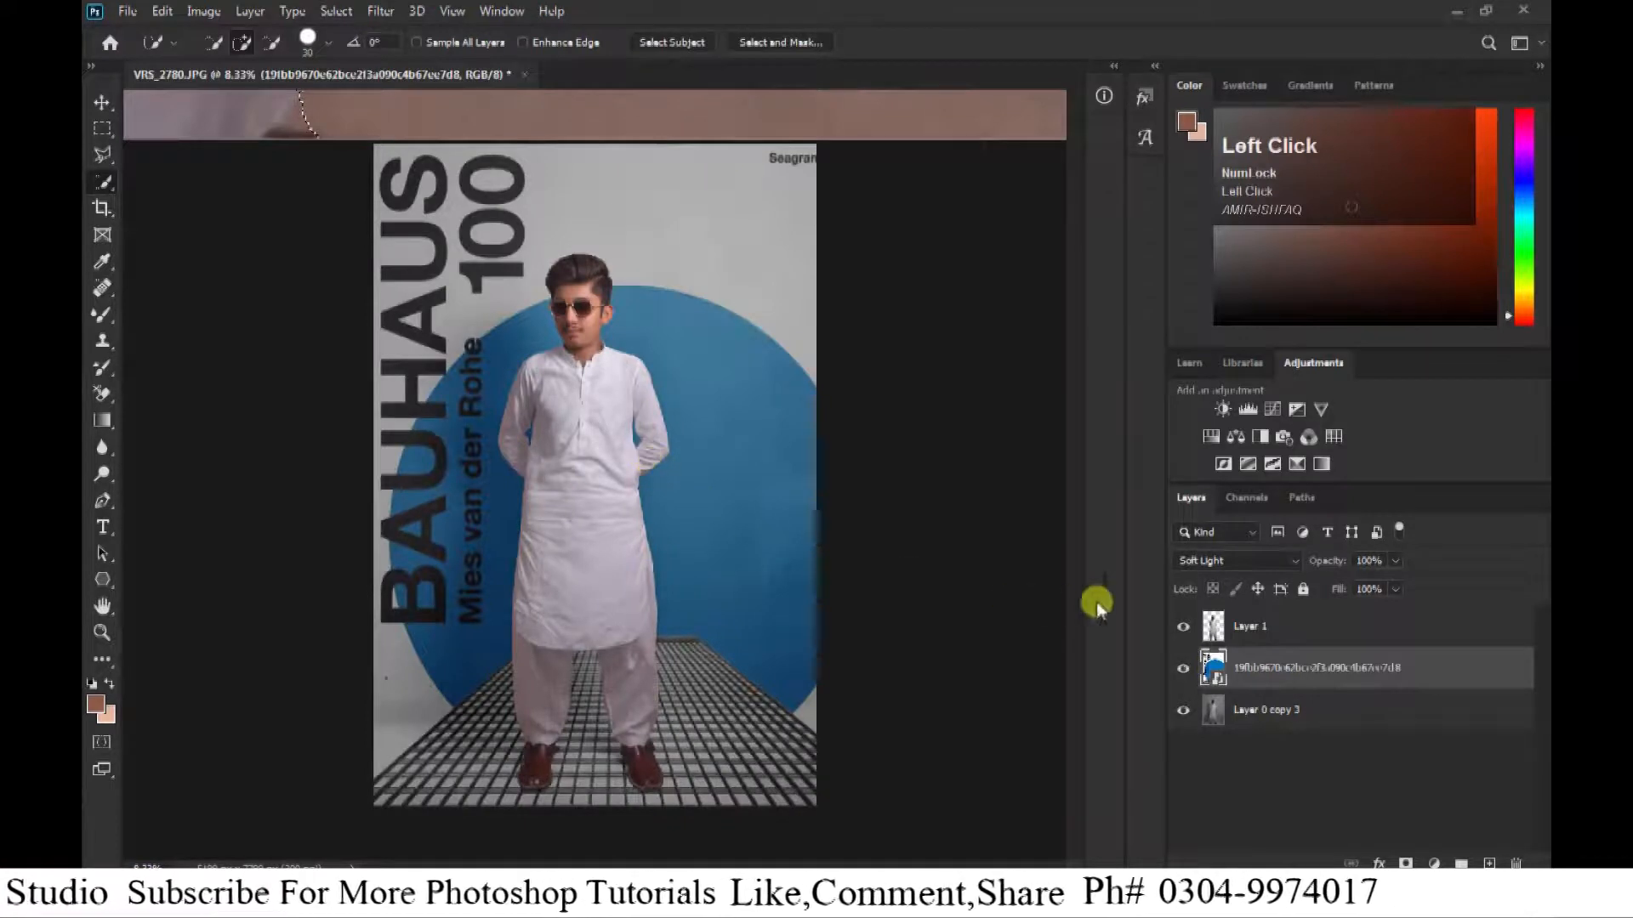
{"action": "left_click", "coordinate": [1182, 628]}
{"action": "left_click", "coordinate": [1182, 628]}
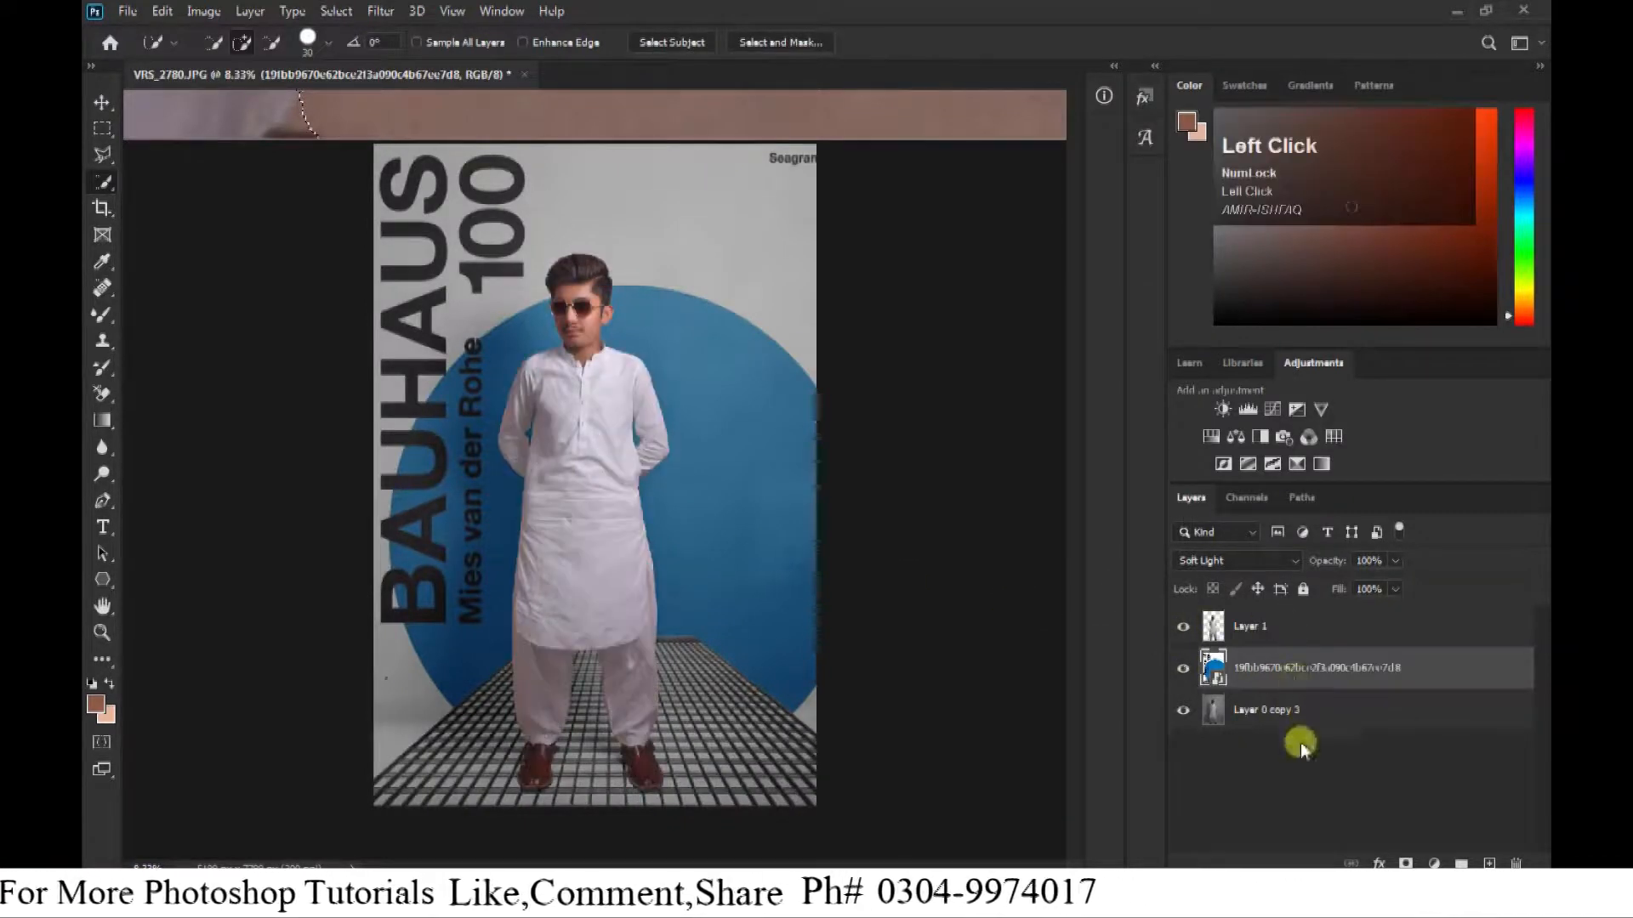
Merge all three layers into one and duplicate the merged layer.
{"action": "key", "text": "ctrl+e"}
{"action": "left_click_drag", "start_coordinate": [1284, 627], "coordinate": [1512, 864]}
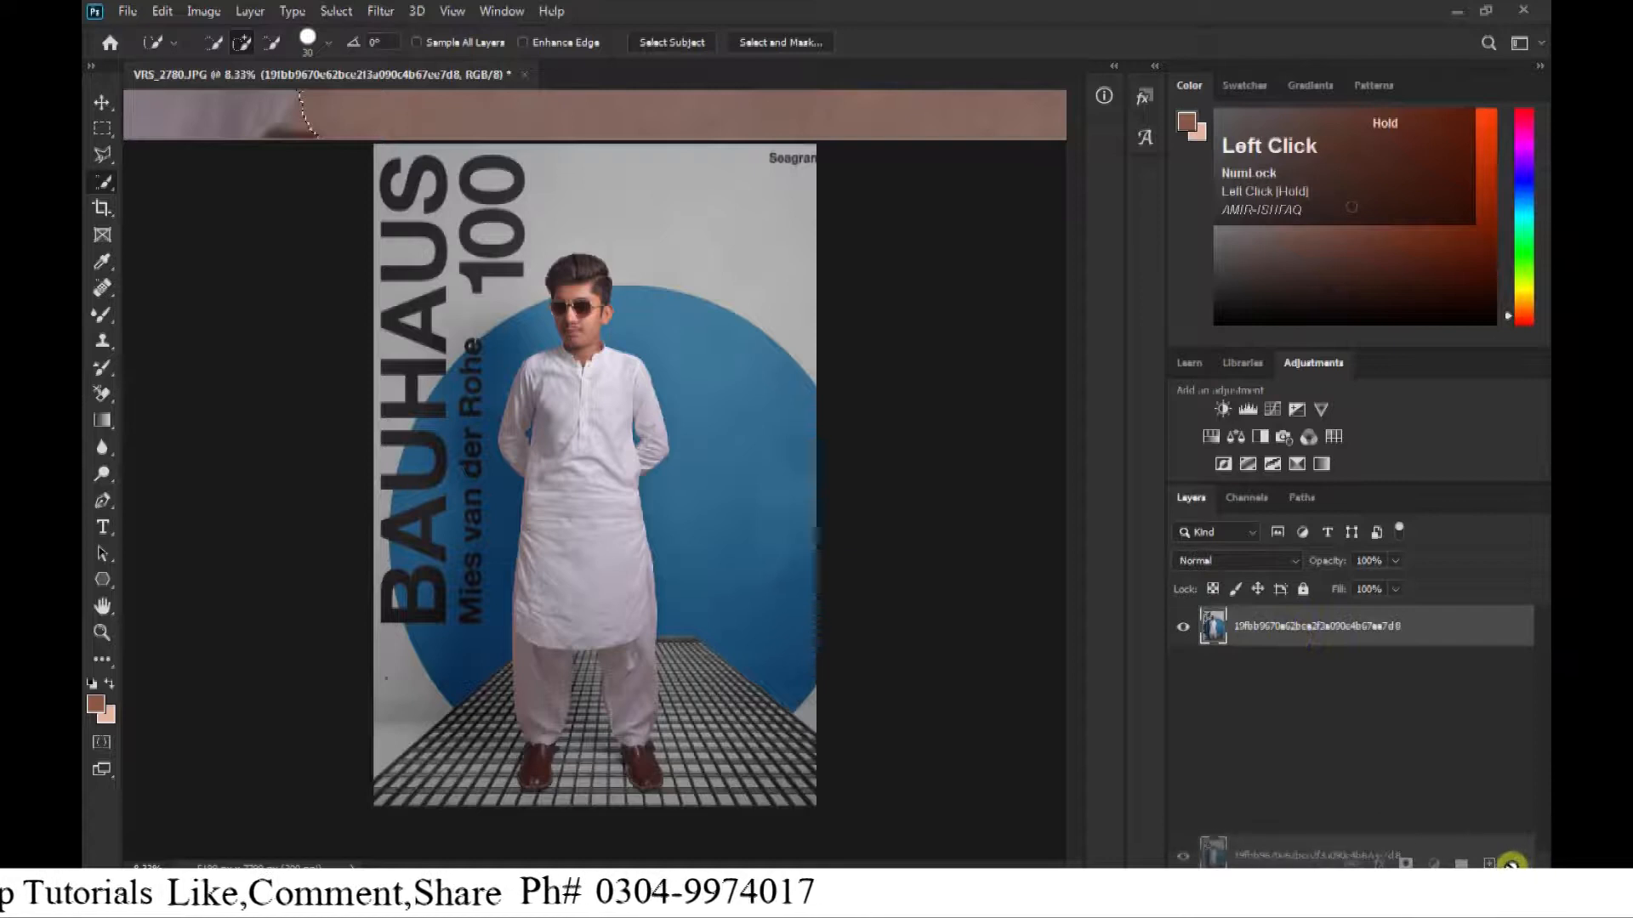
Open the Camera Raw Filter on the duplicated merged layer.
{"action": "left_click", "coordinate": [380, 11]}
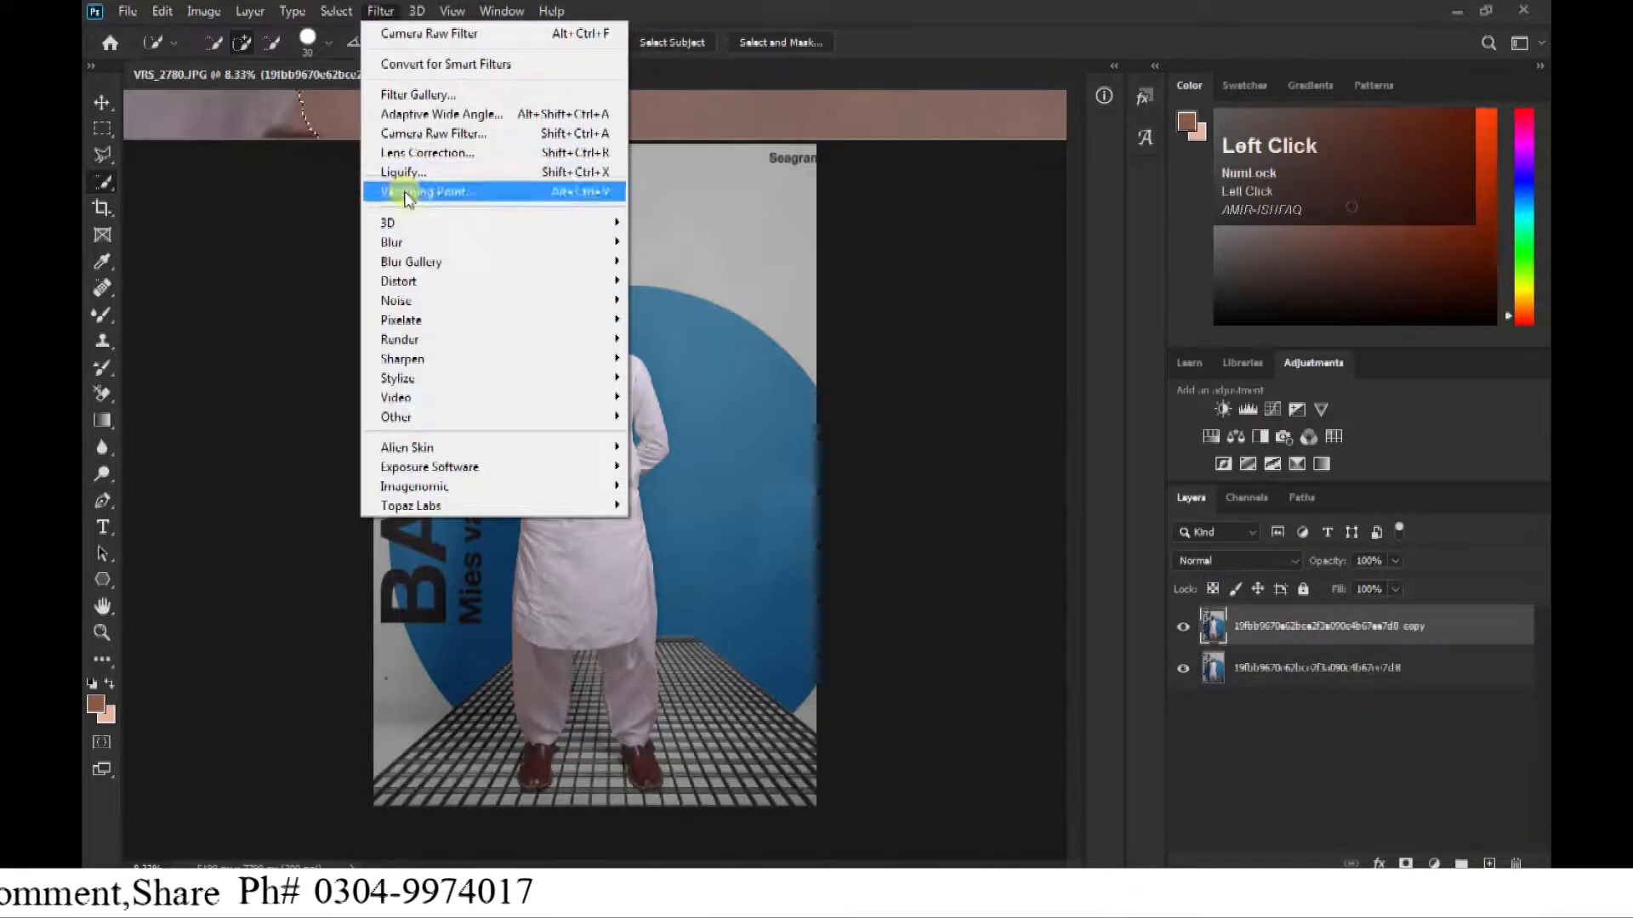
{"action": "left_click", "coordinate": [427, 133]}
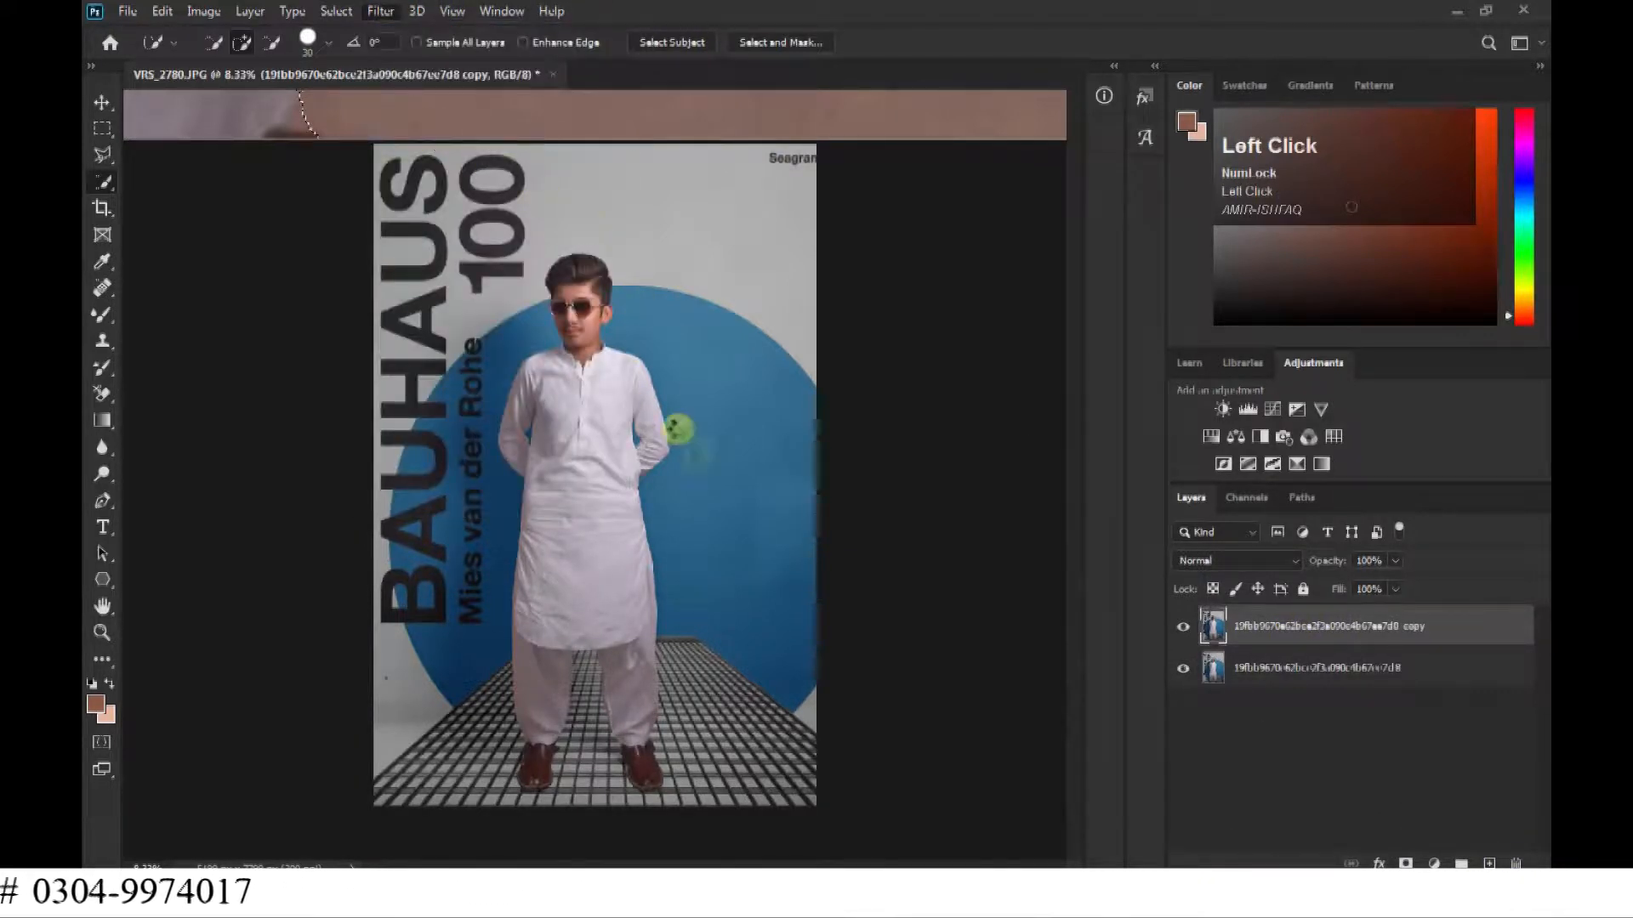